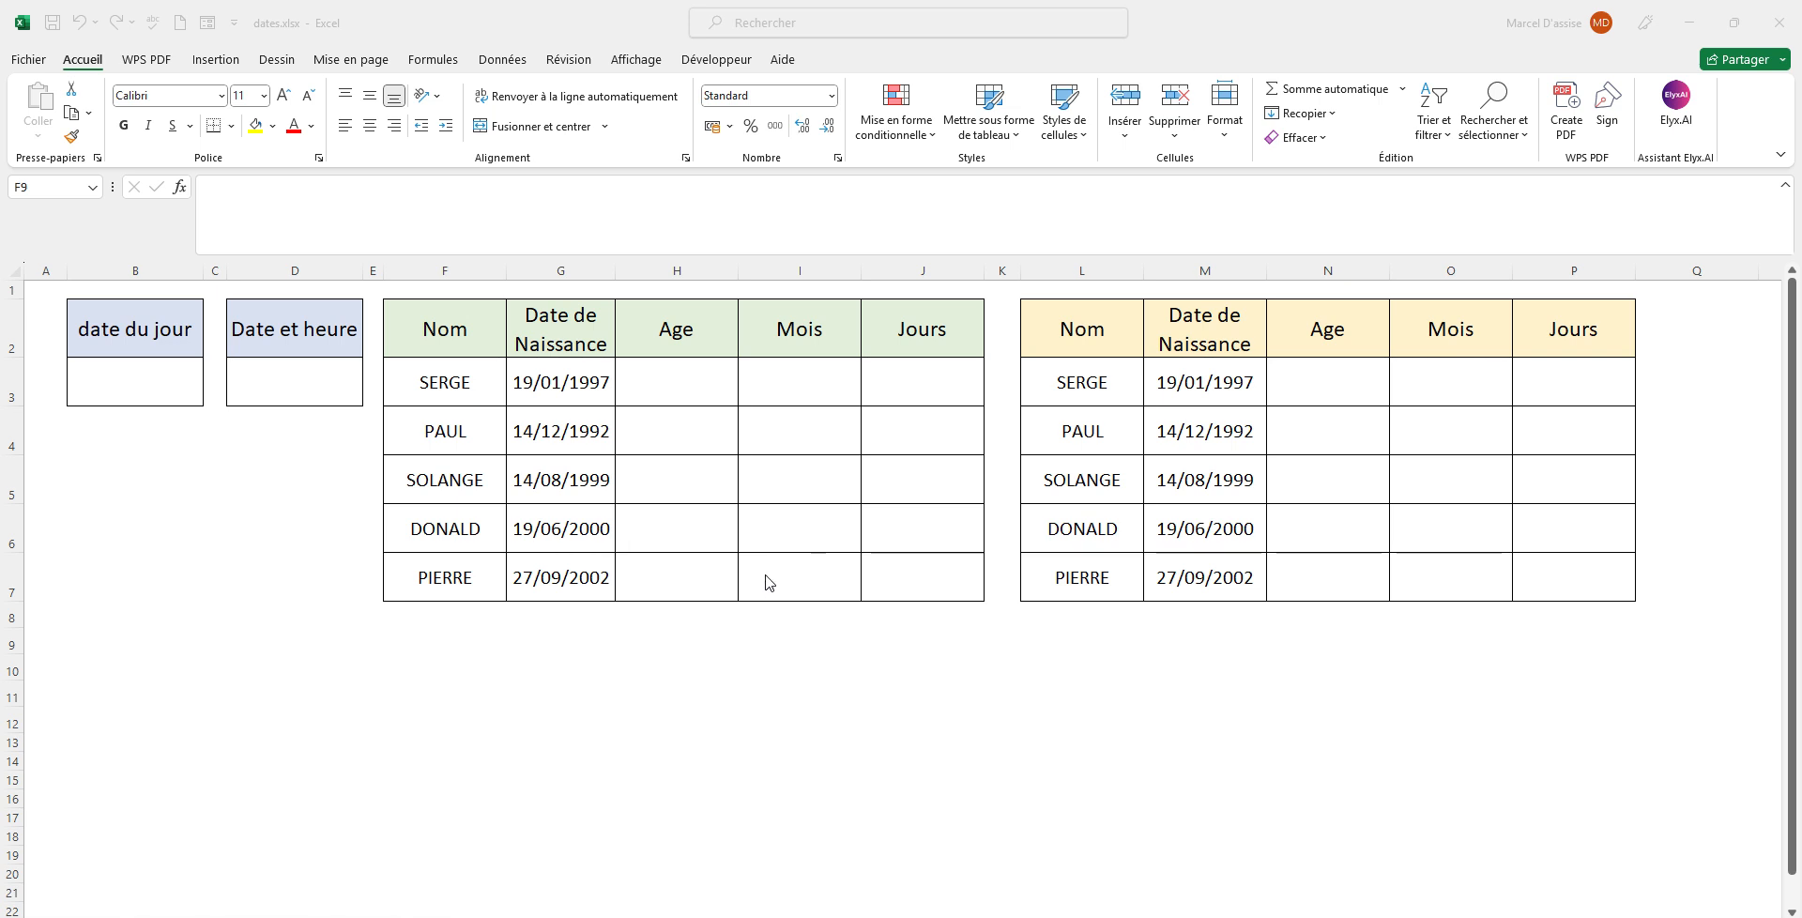
Examine the empty date and time cells and the Age, Mois and Jours columns of both tables.
{"action": "left_click", "coordinate": [150, 378]}
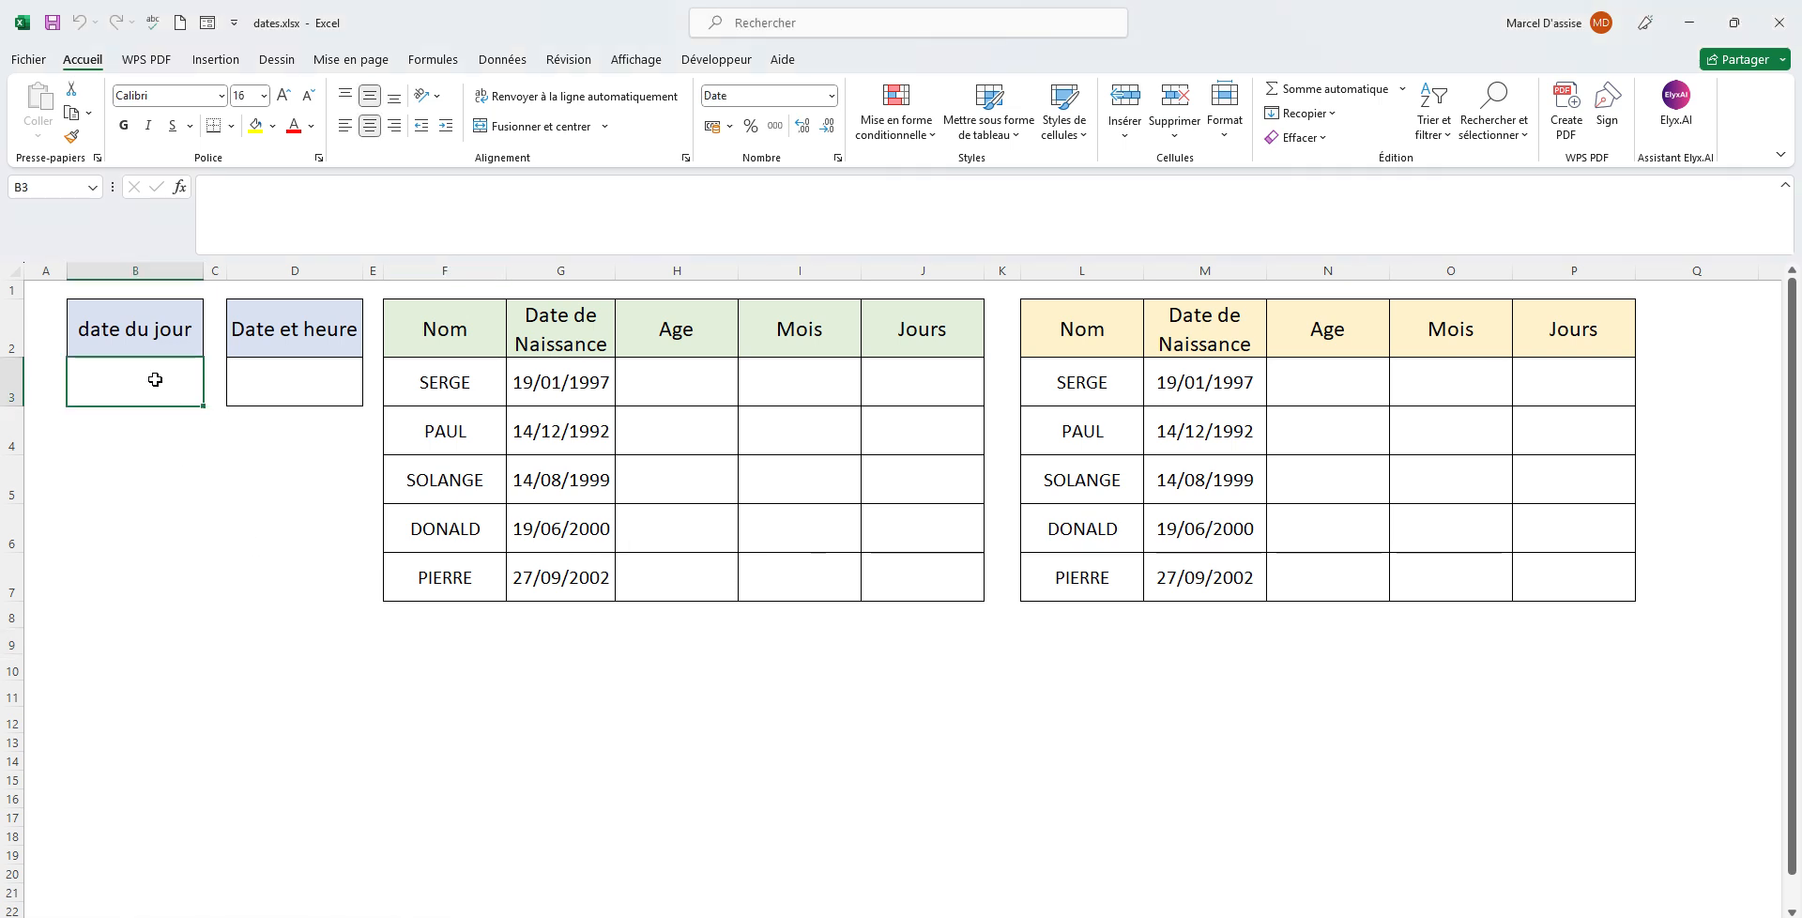
{"action": "left_click", "coordinate": [262, 382]}
{"action": "left_click", "coordinate": [139, 387]}
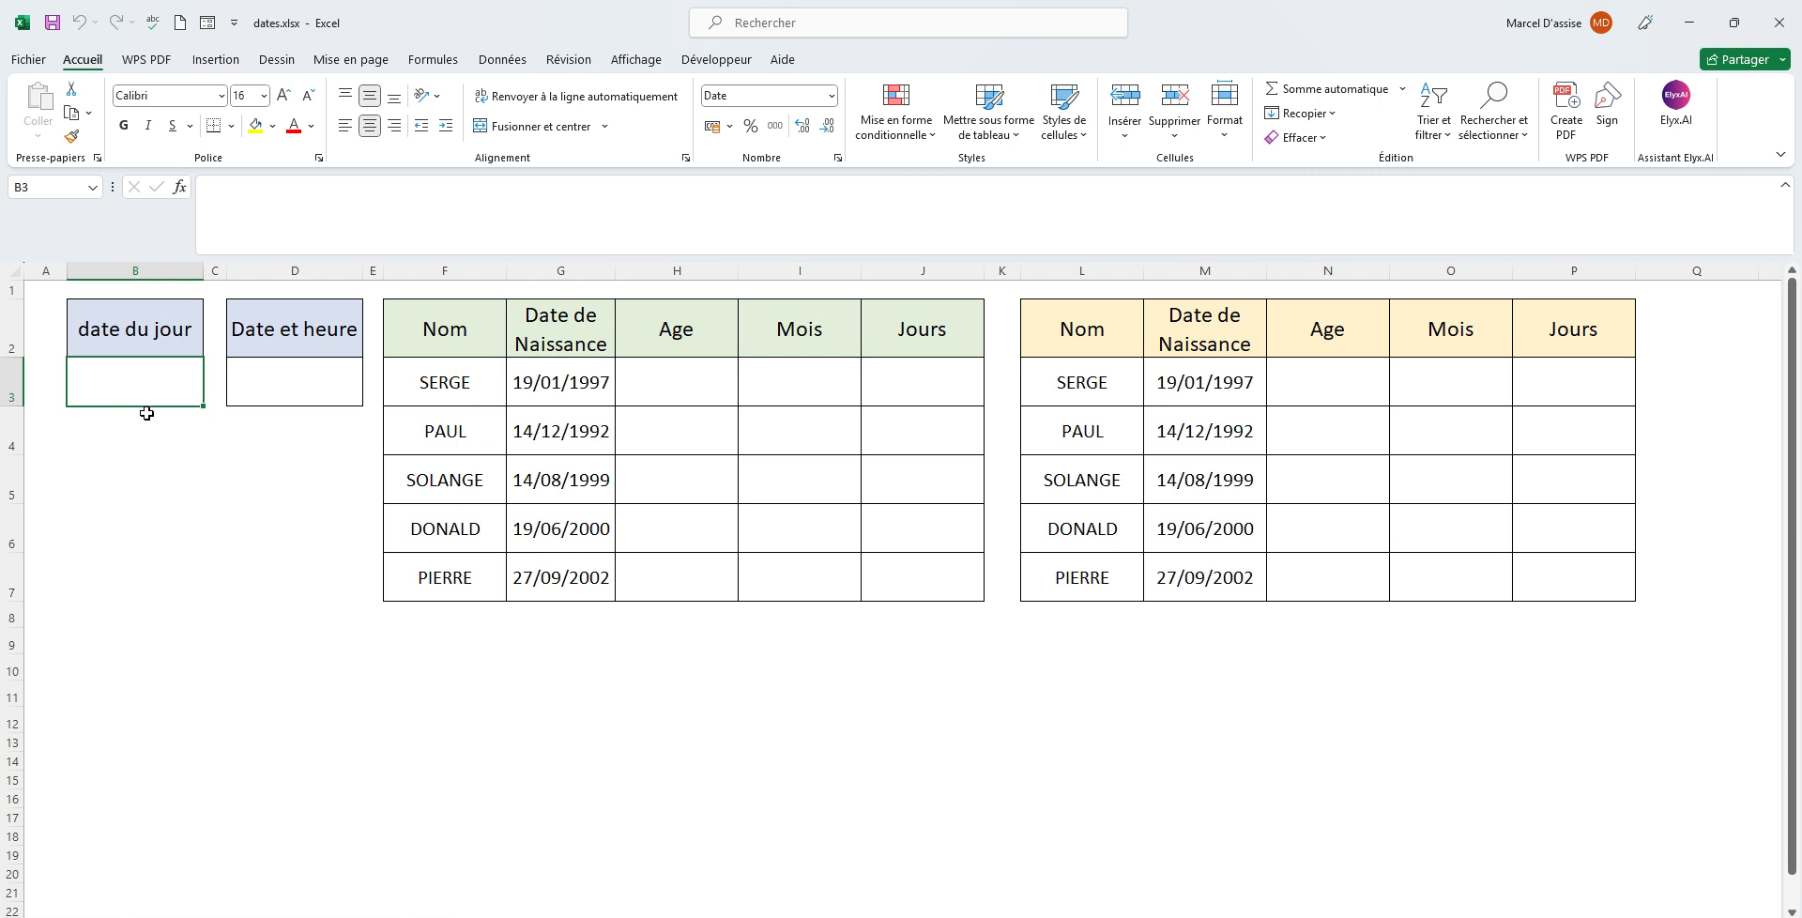
{"action": "left_click", "coordinate": [286, 368]}
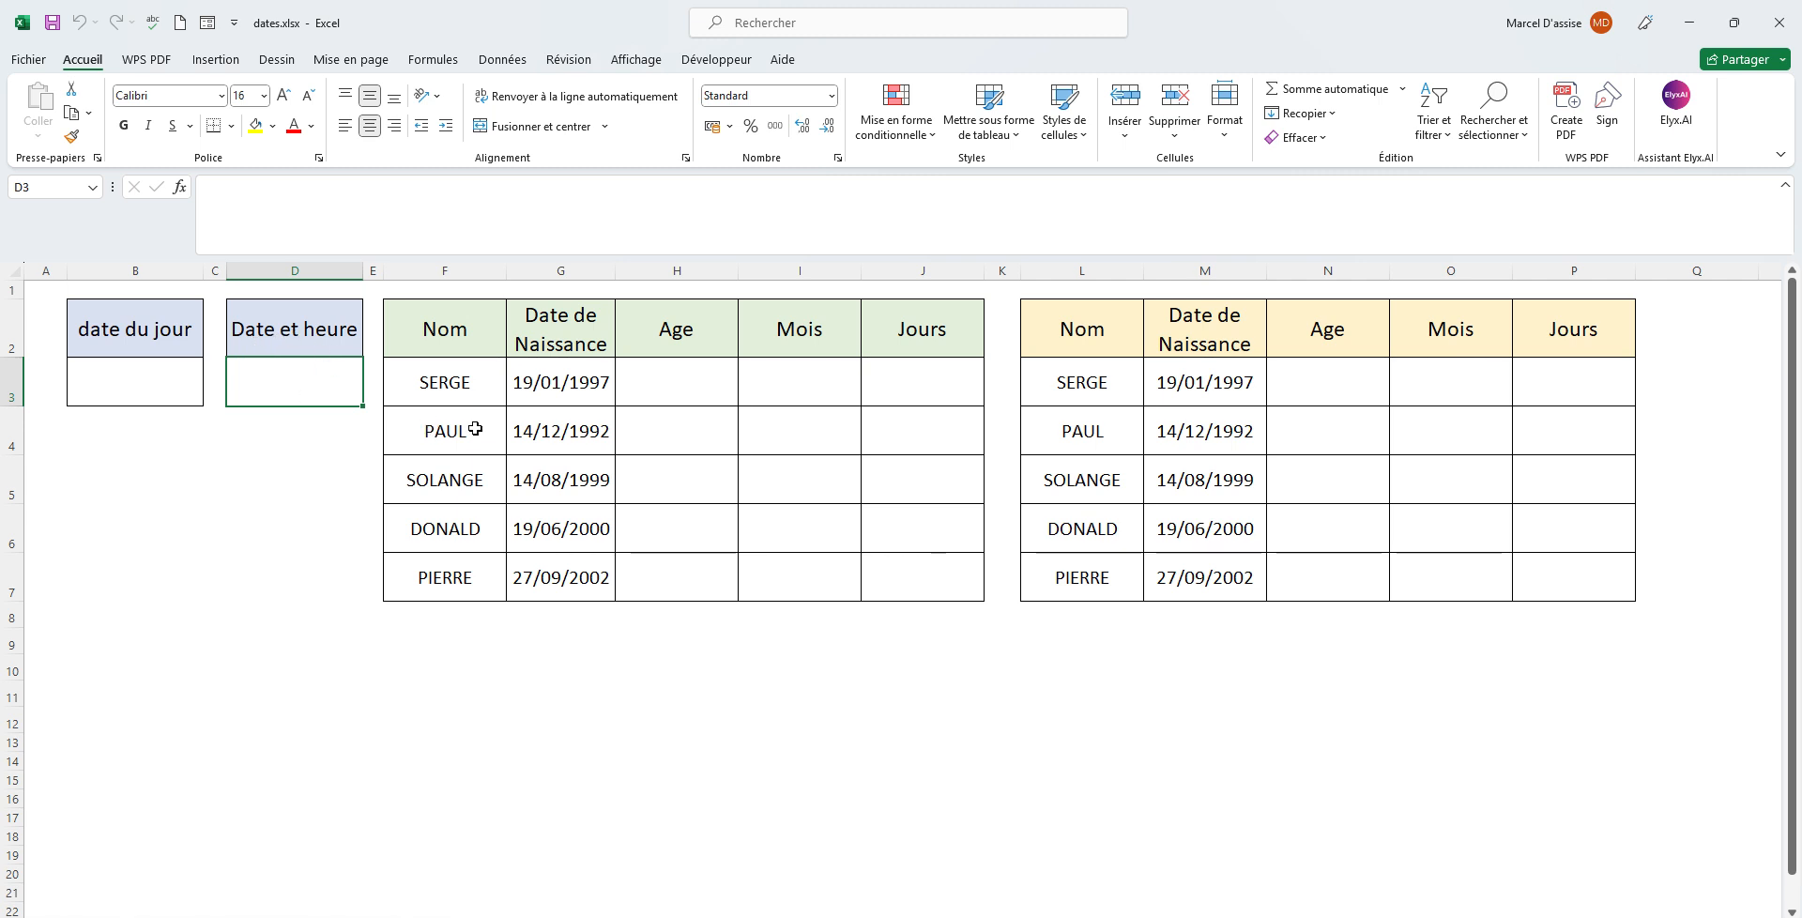
{"action": "left_click", "coordinate": [700, 372]}
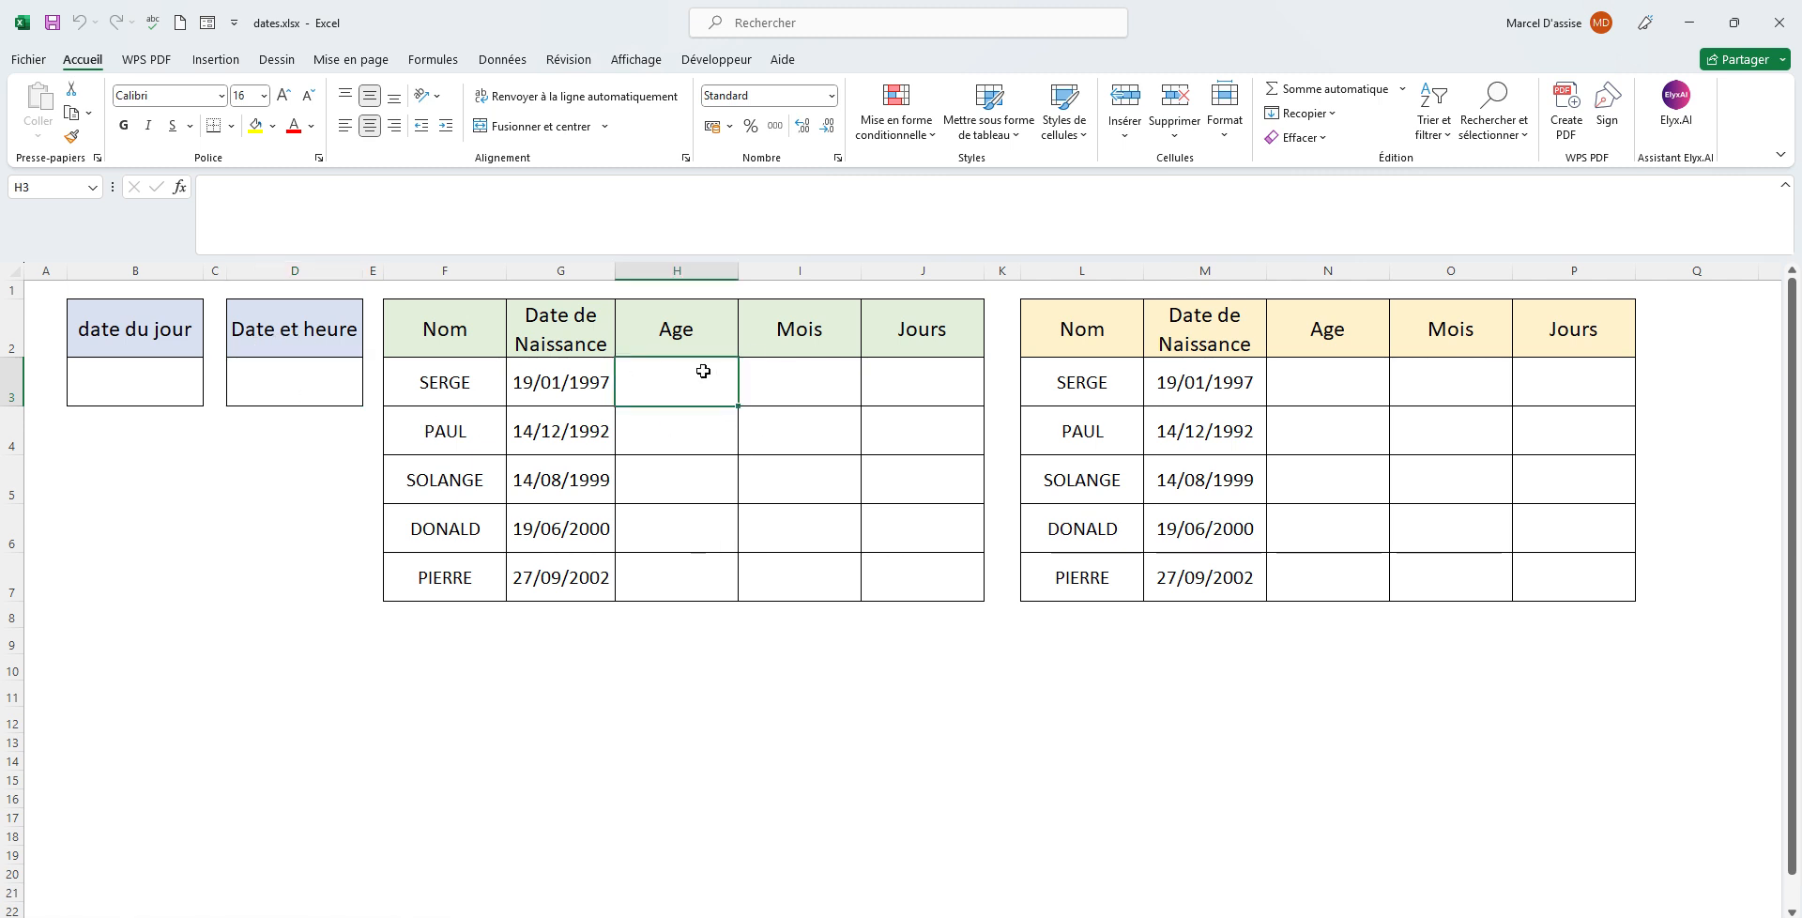
{"action": "left_click", "coordinate": [807, 373]}
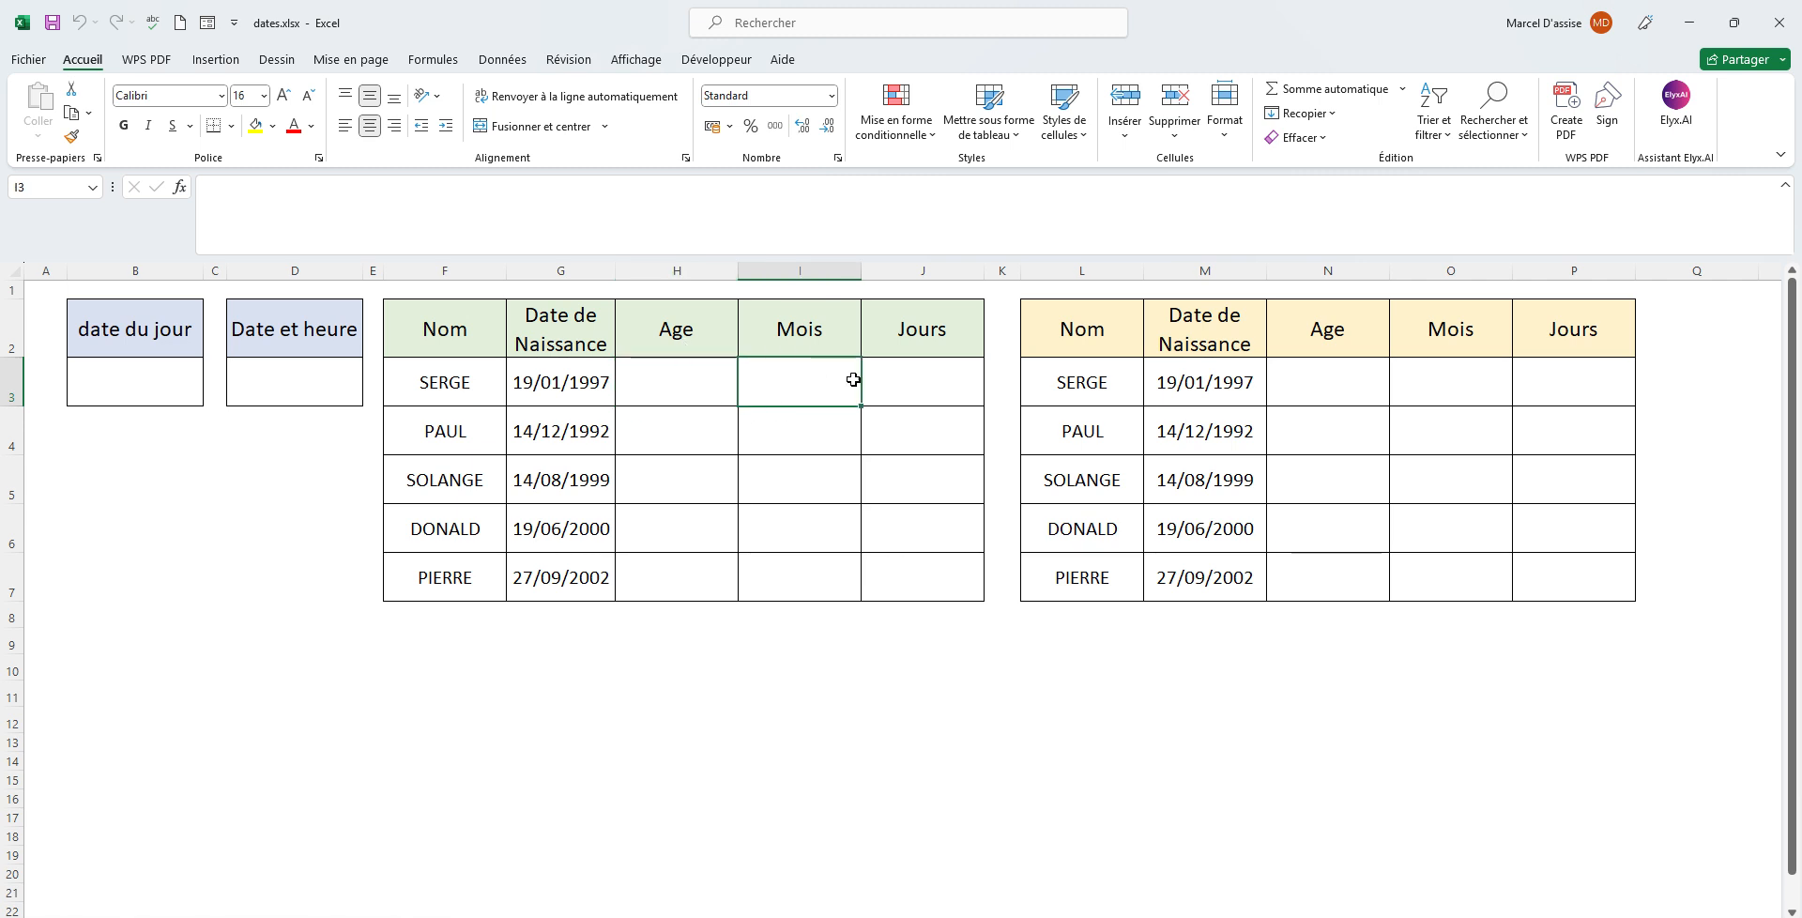
{"action": "left_click", "coordinate": [944, 379]}
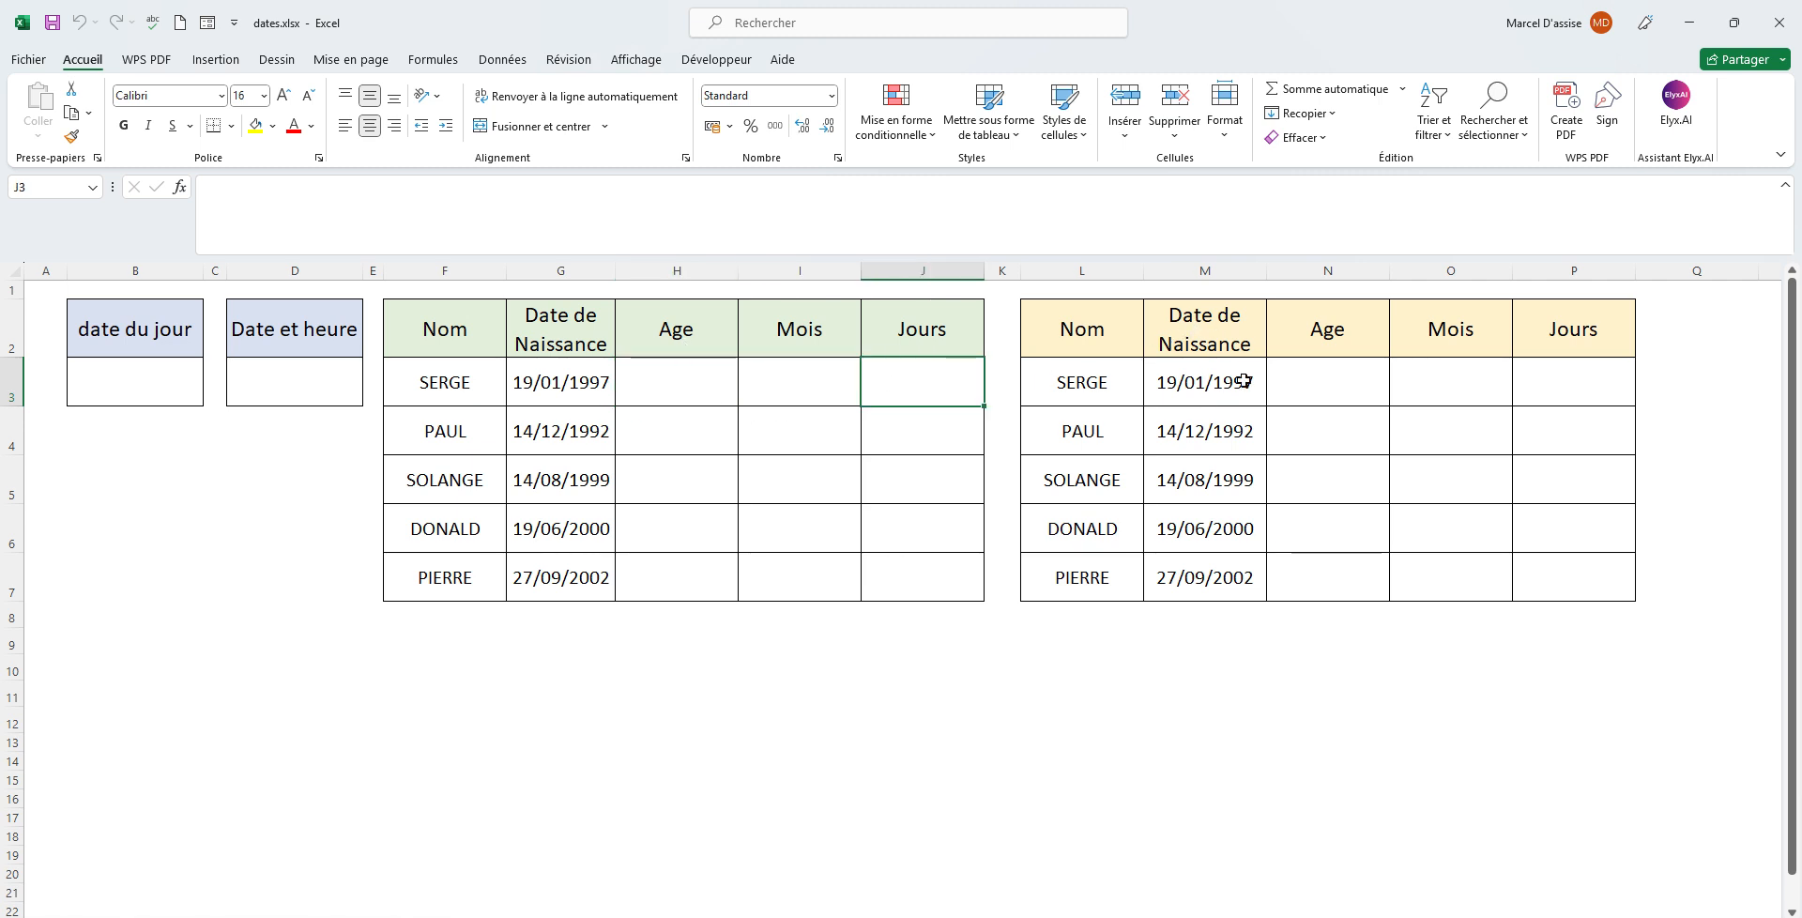
{"action": "left_click", "coordinate": [1342, 383]}
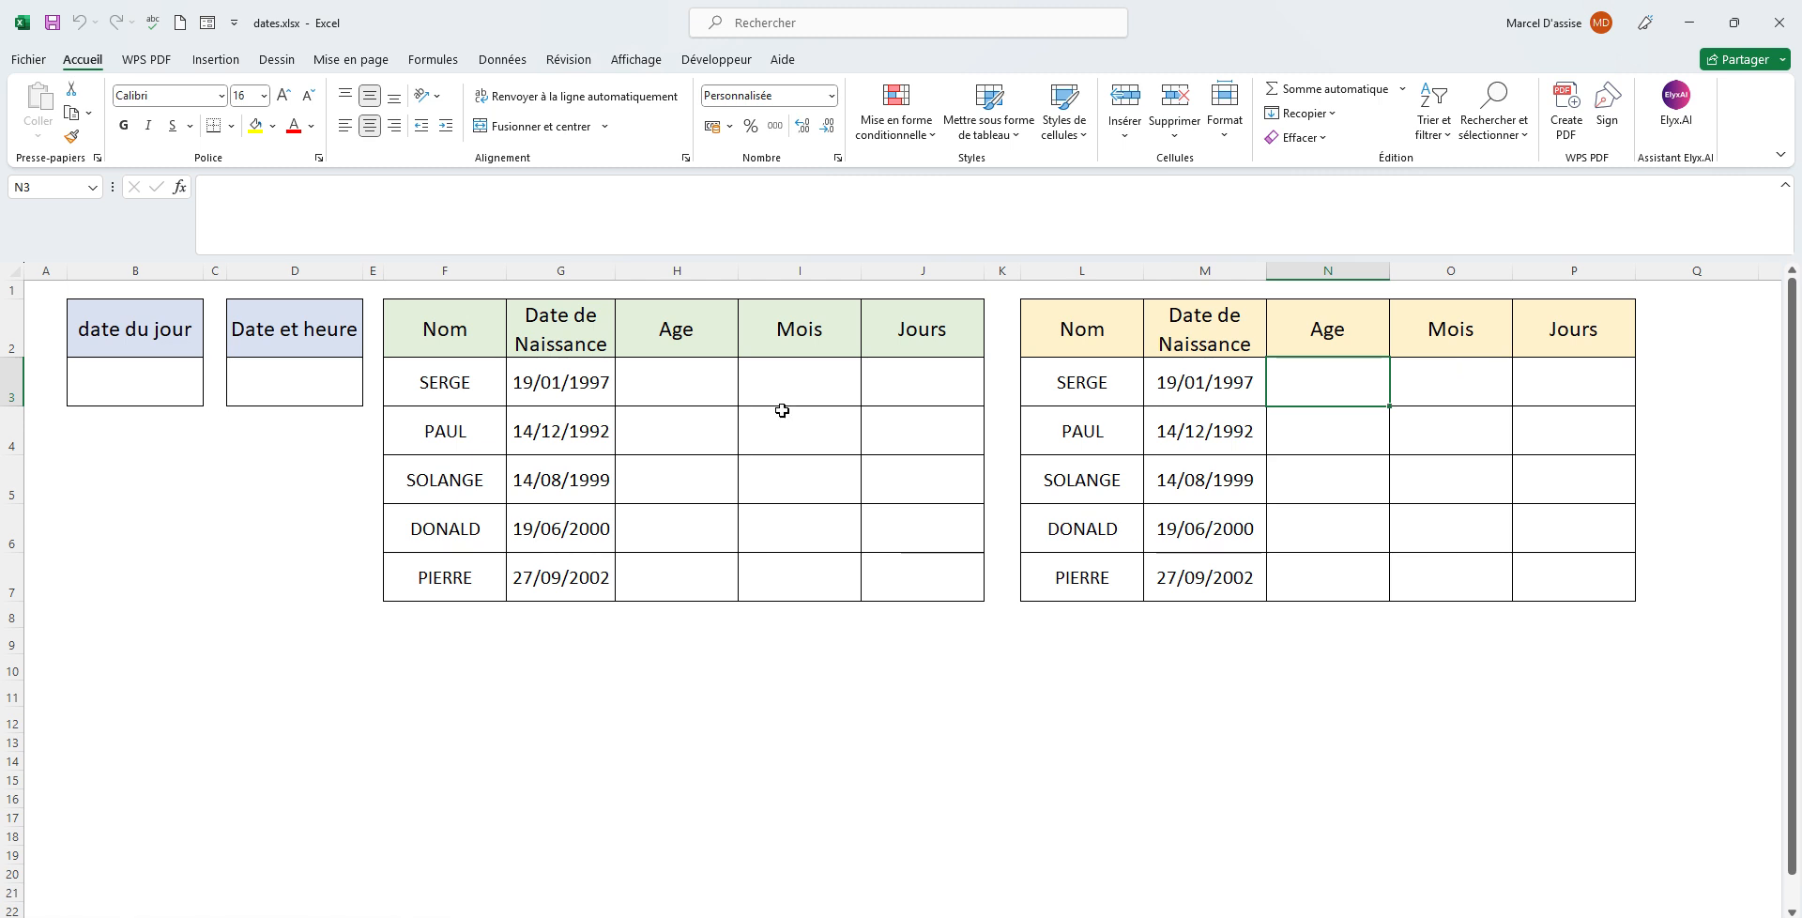
Enter the formula =AUJOURDHUI() in cell B3, under "date du jour".
{"action": "left_click", "coordinate": [157, 392]}
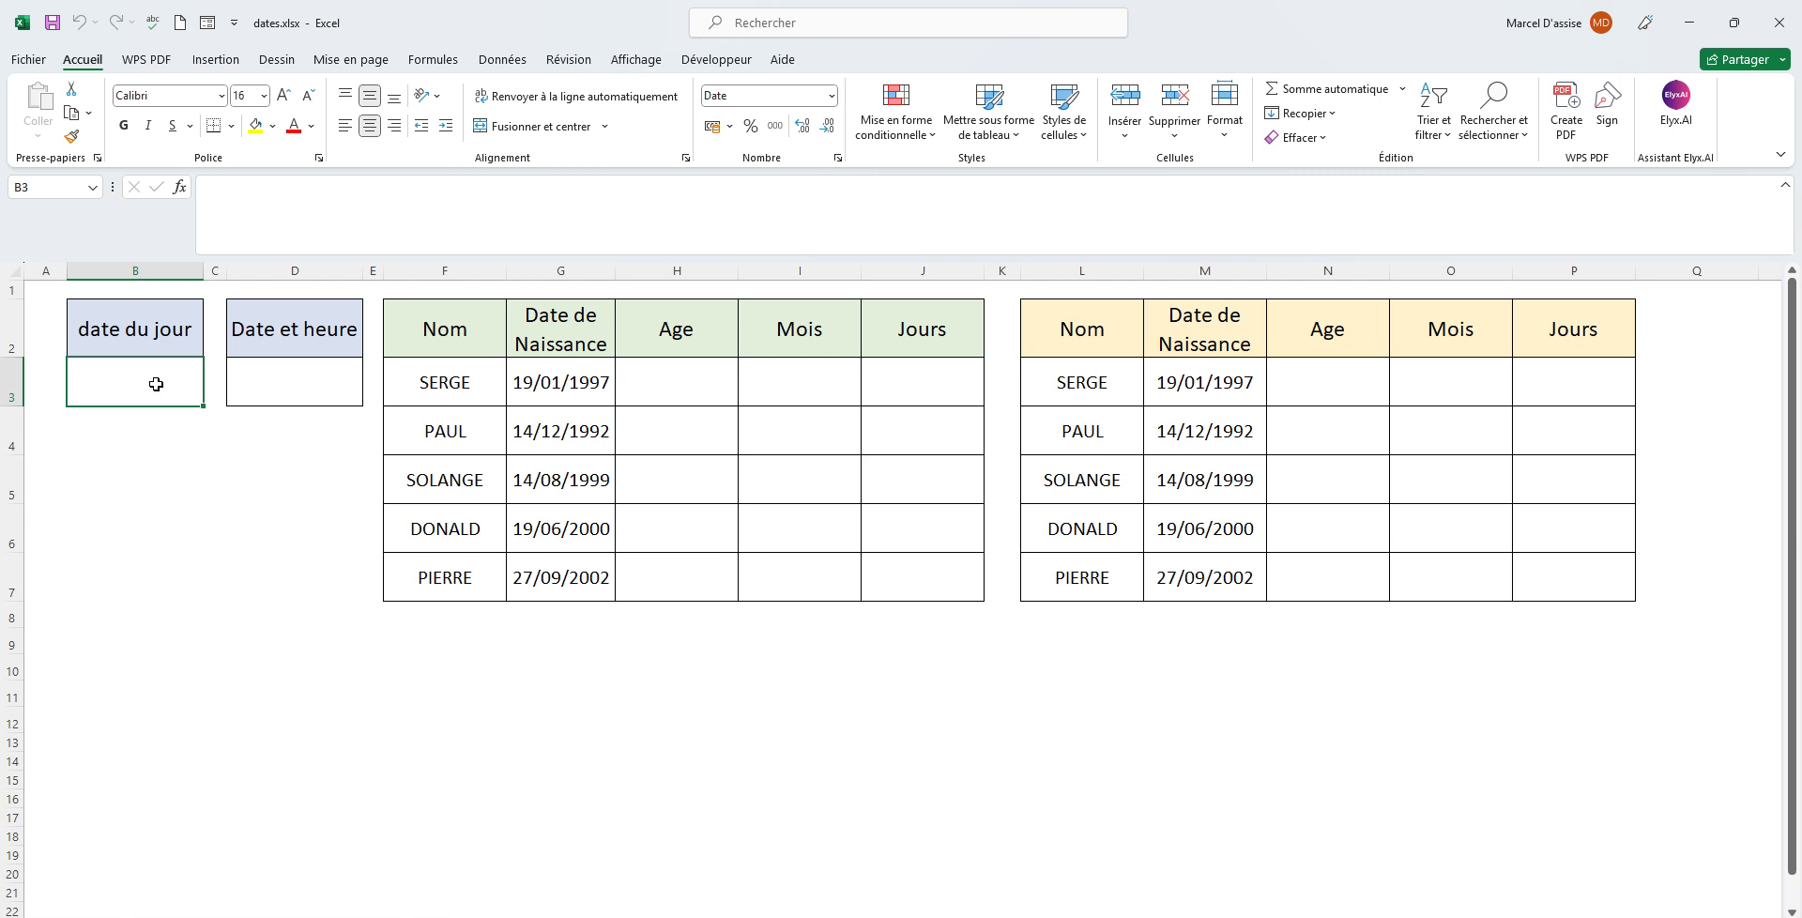
{"action": "type", "text": "=auj"}
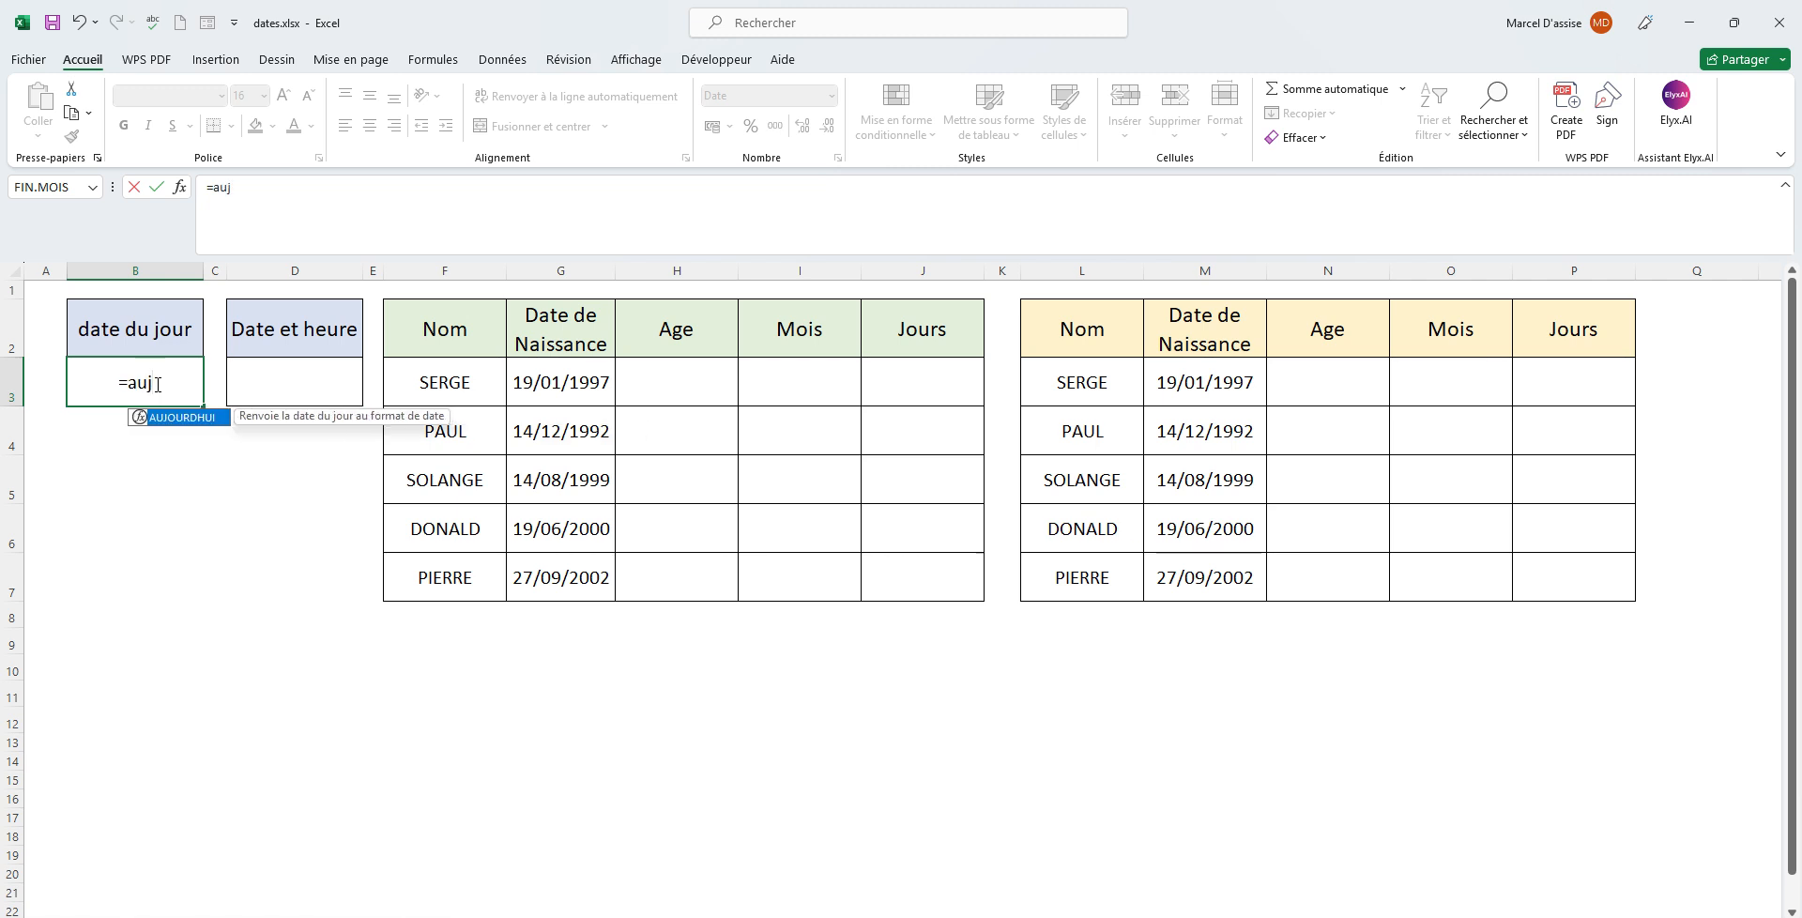
{"action": "double_click", "coordinate": [190, 418]}
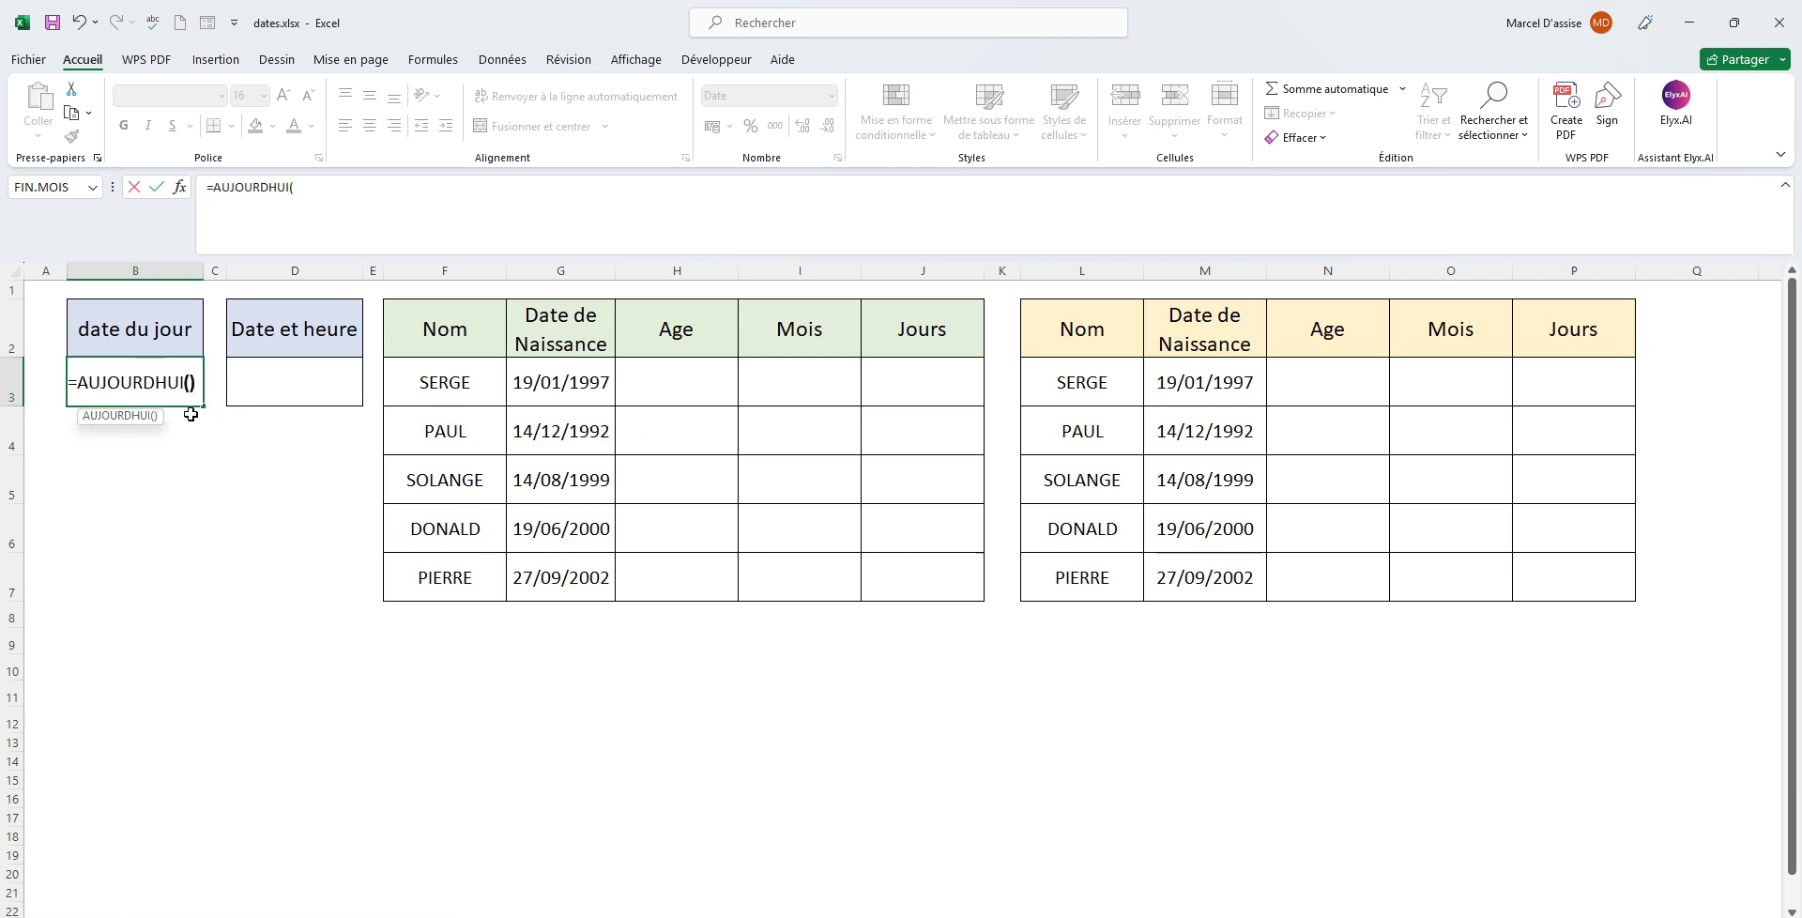
{"action": "type", "text": ")"}
{"action": "key", "text": "Return"}
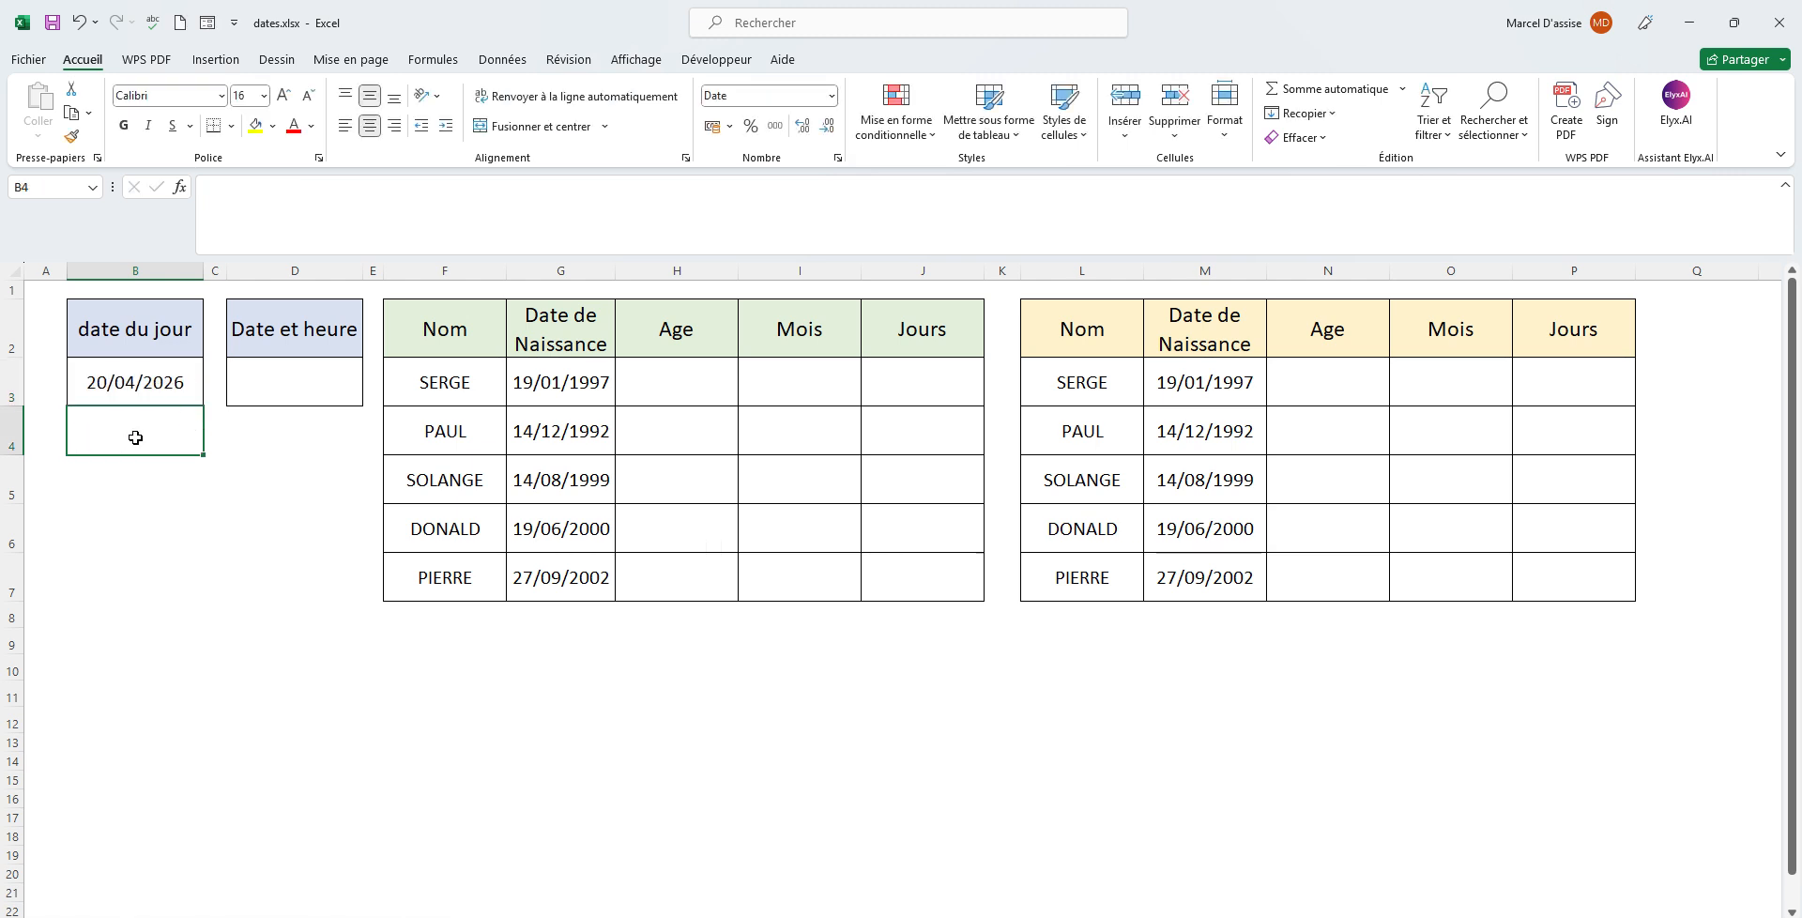
{"action": "left_click", "coordinate": [149, 391]}
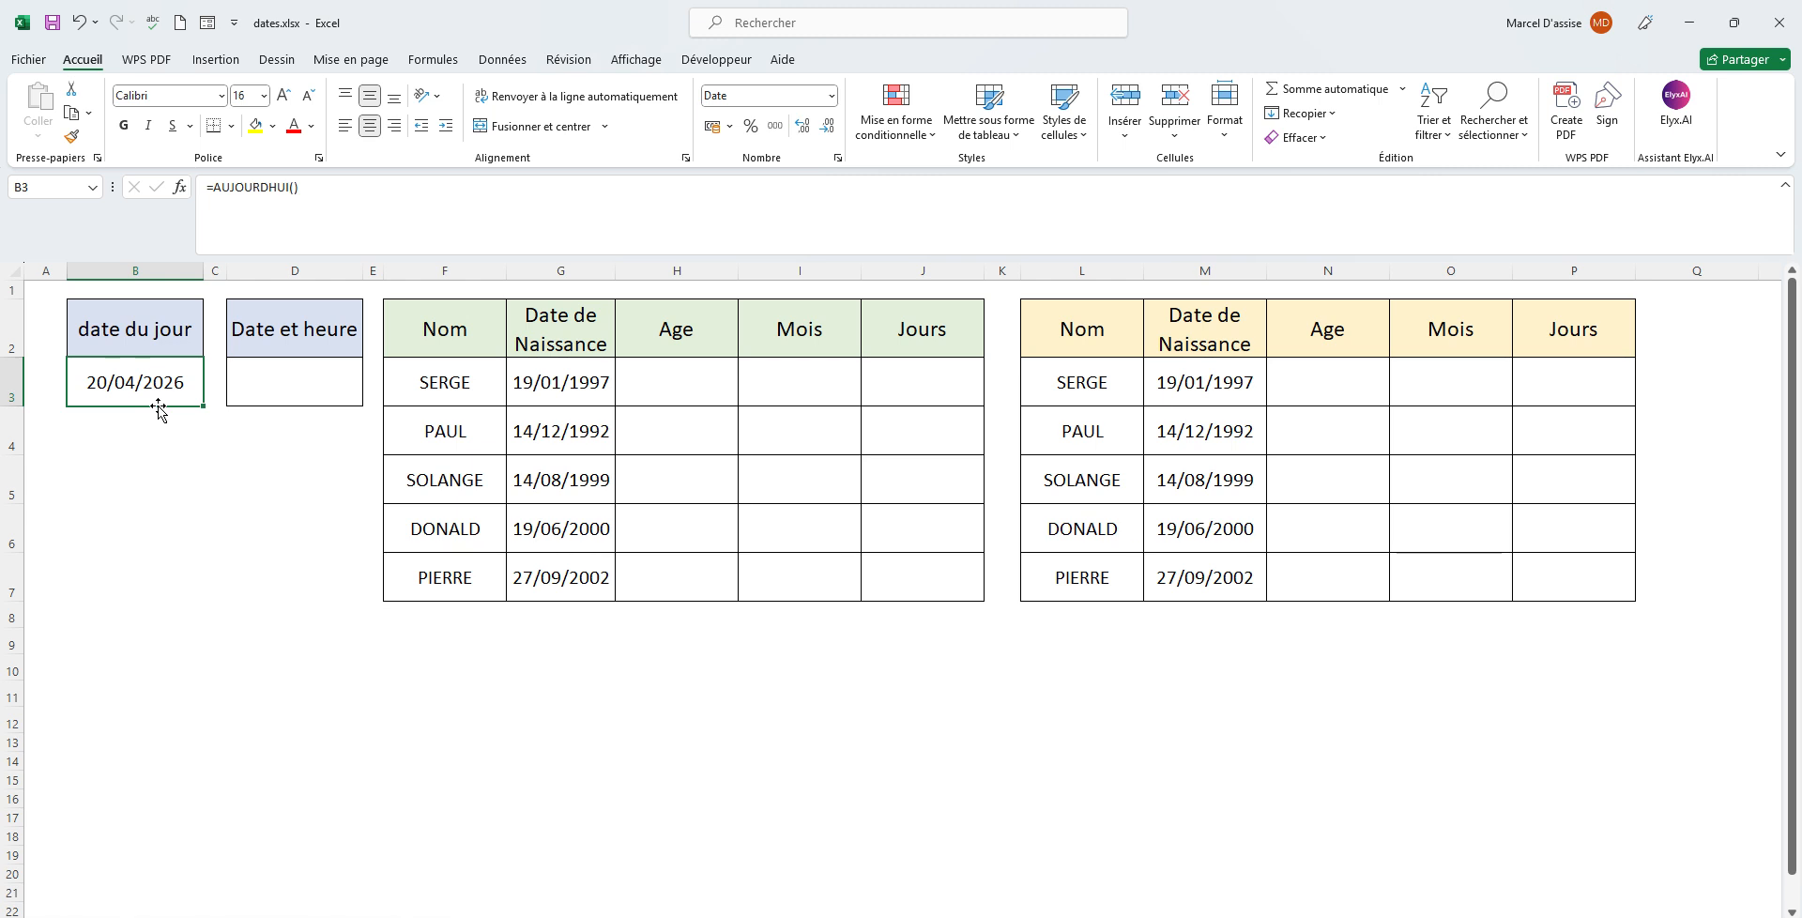
{"action": "left_click", "coordinate": [1736, 917]}
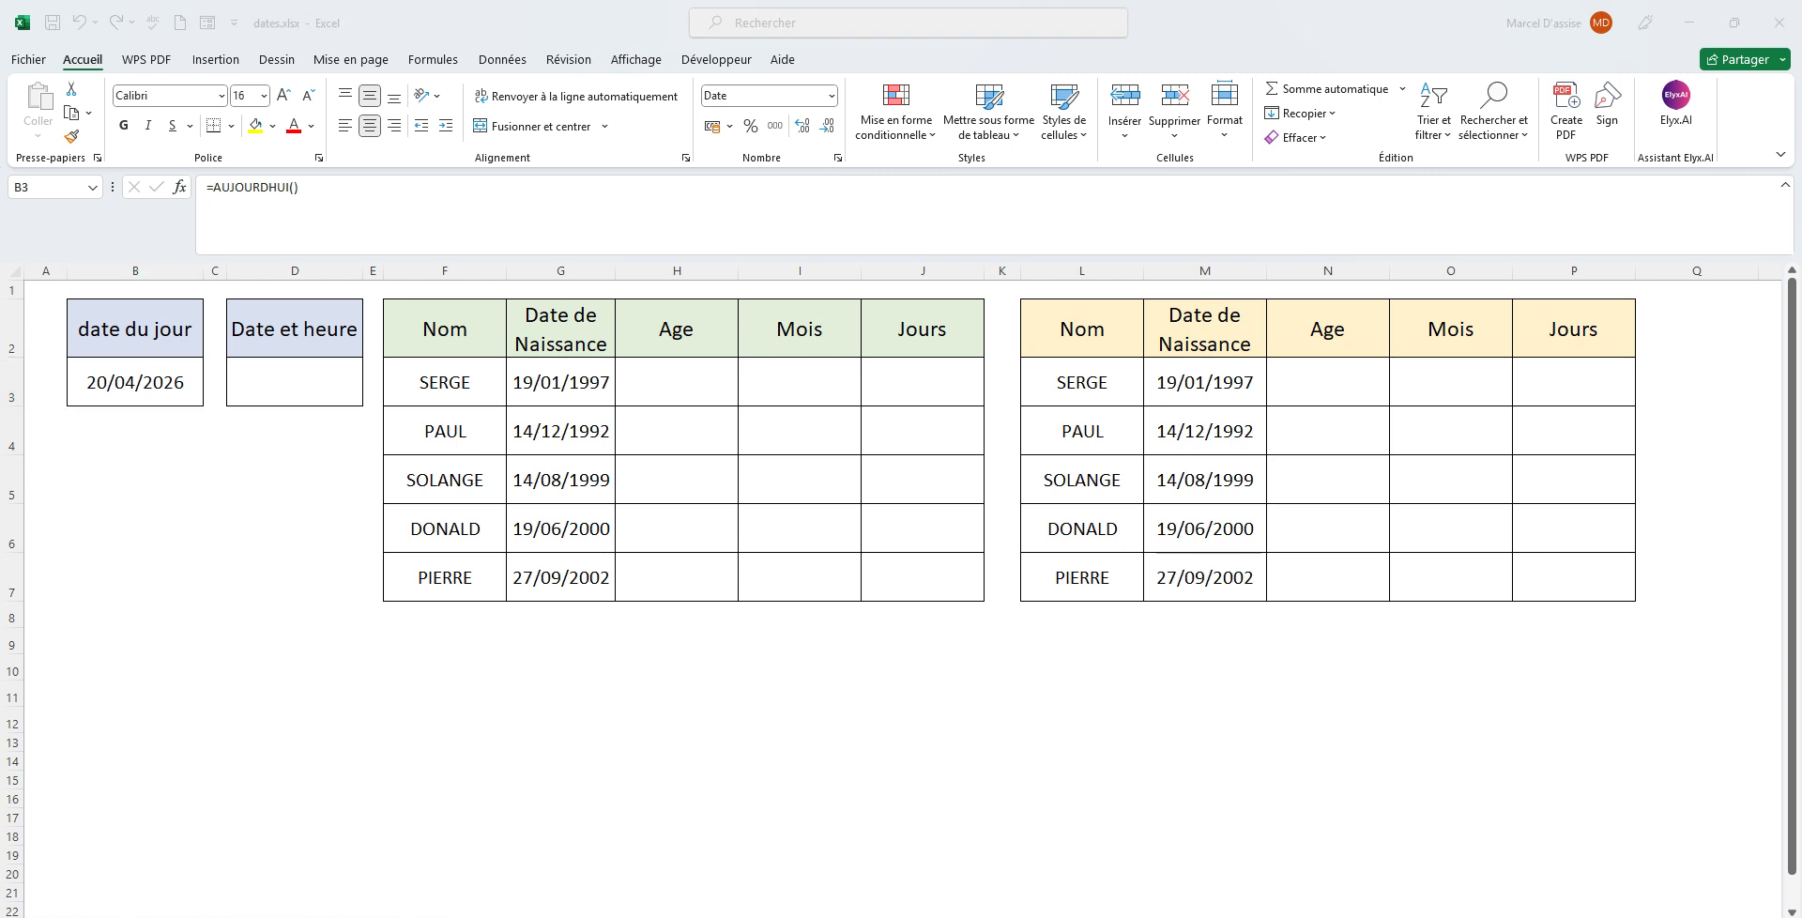
{"action": "left_click", "coordinate": [1736, 917]}
Enter the formula =MAINTENANT() in cell D3, under "Date et heure", and autofit the width of column D.
{"action": "left_click", "coordinate": [296, 383]}
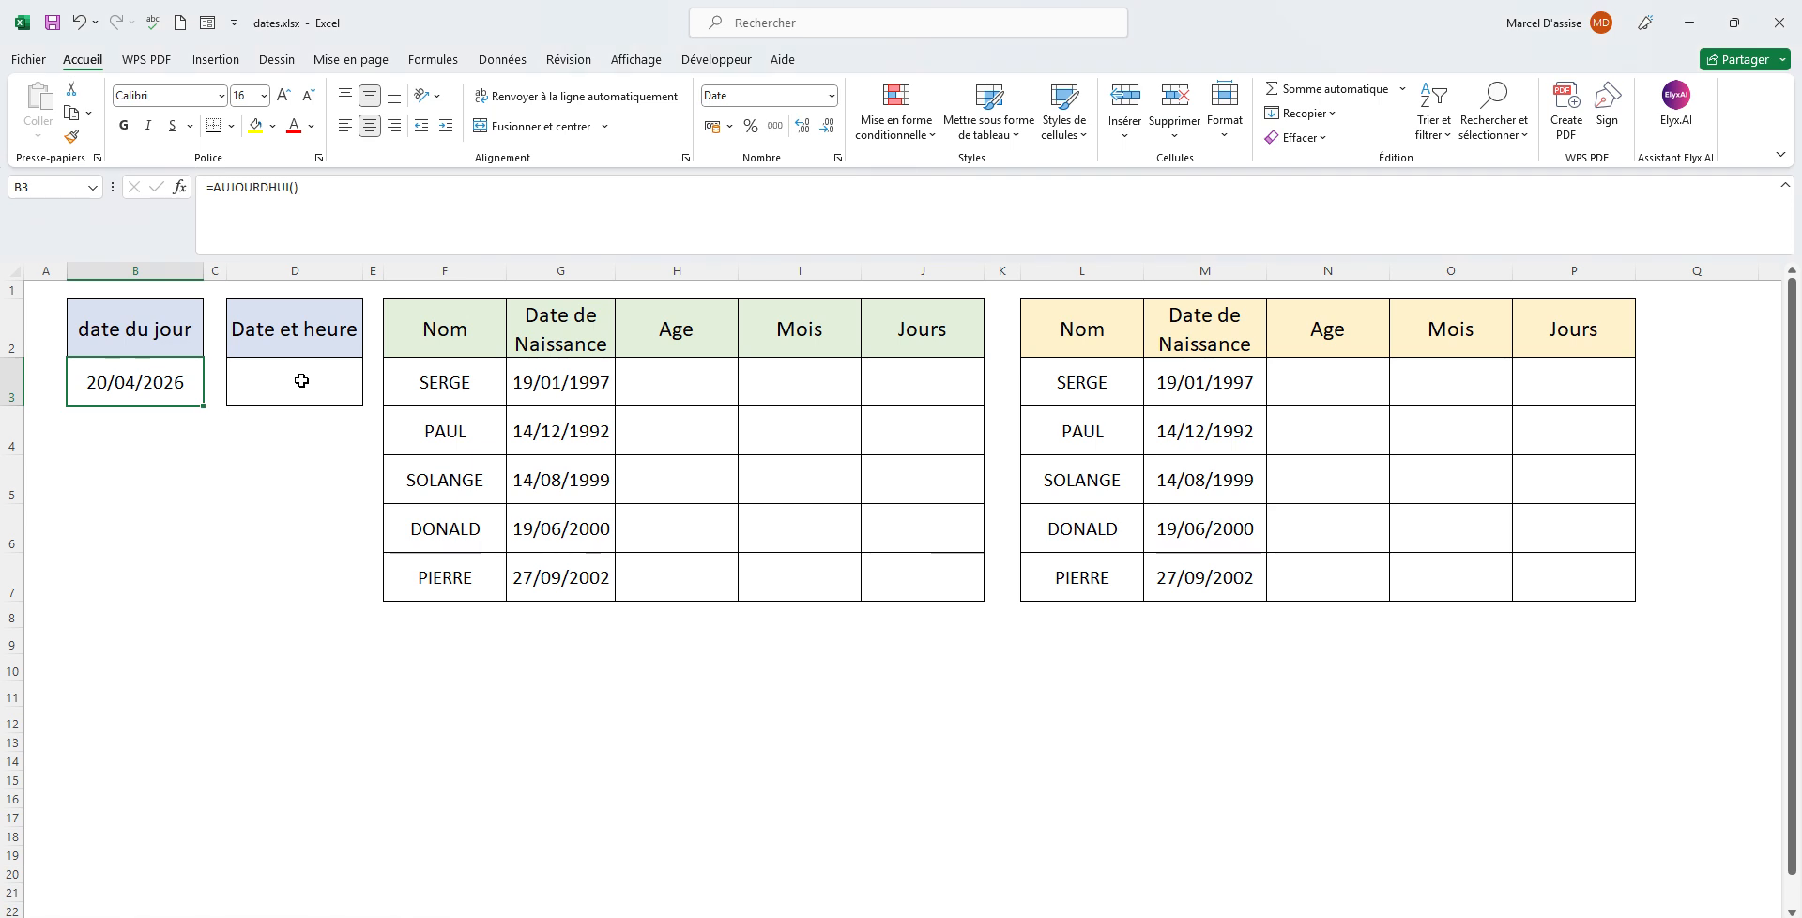
{"action": "left_click", "coordinate": [301, 380]}
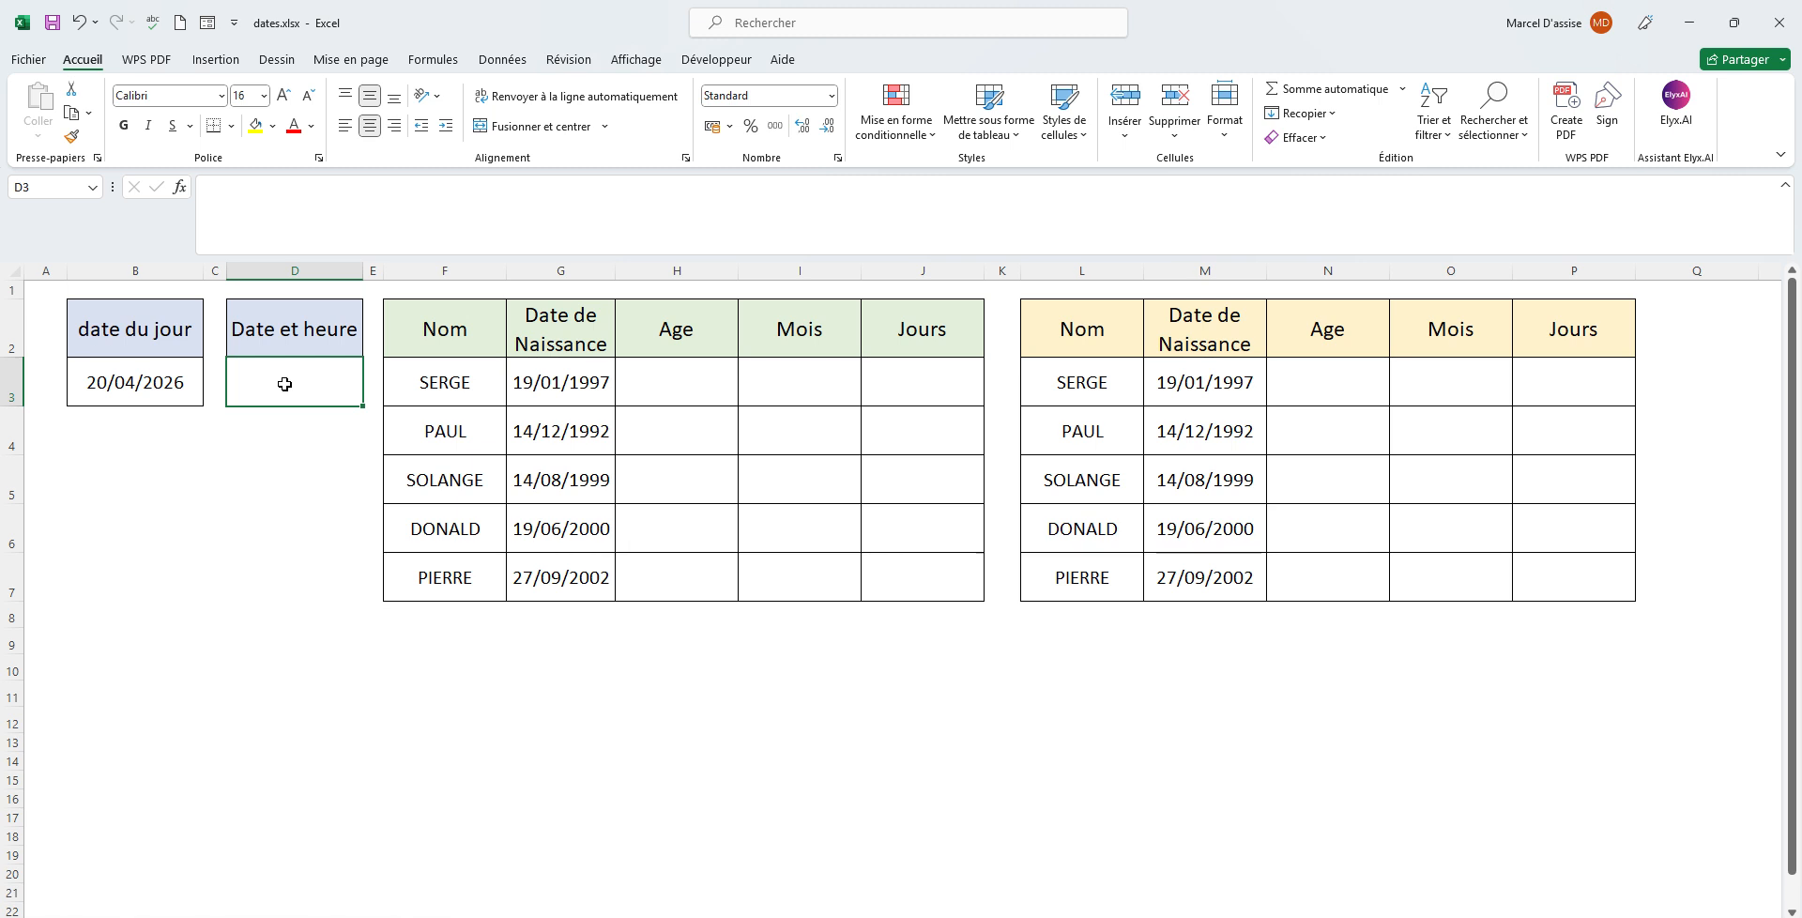
{"action": "type", "text": "="}
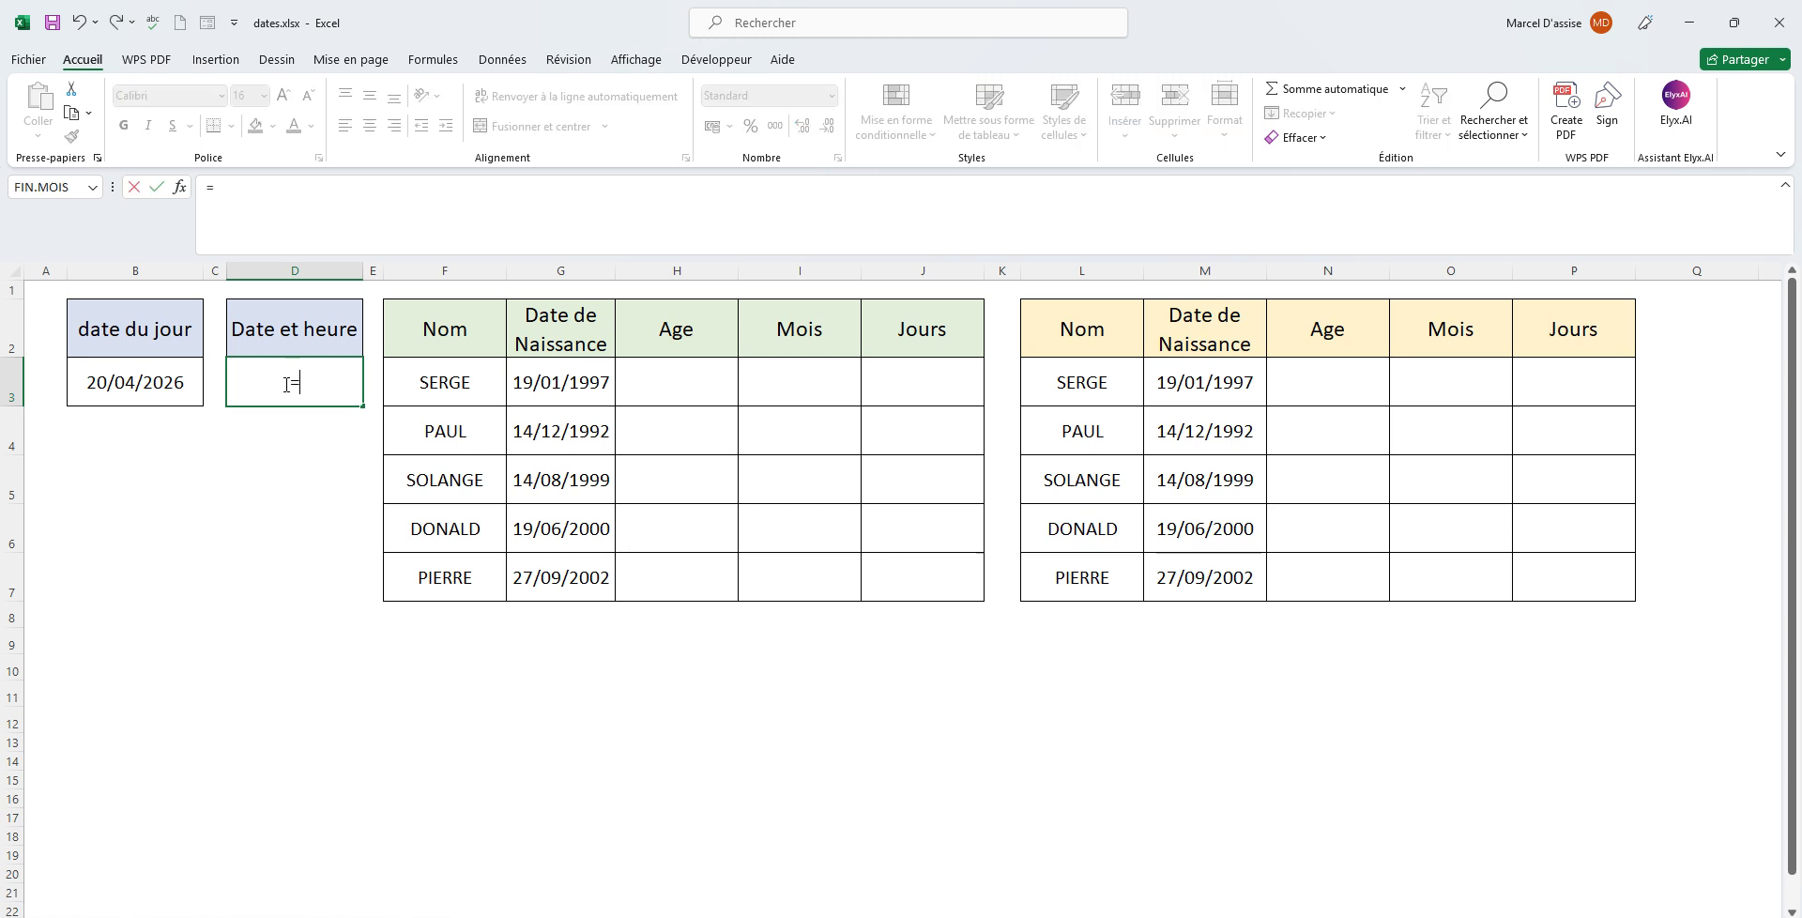
{"action": "type", "text": "mainte"}
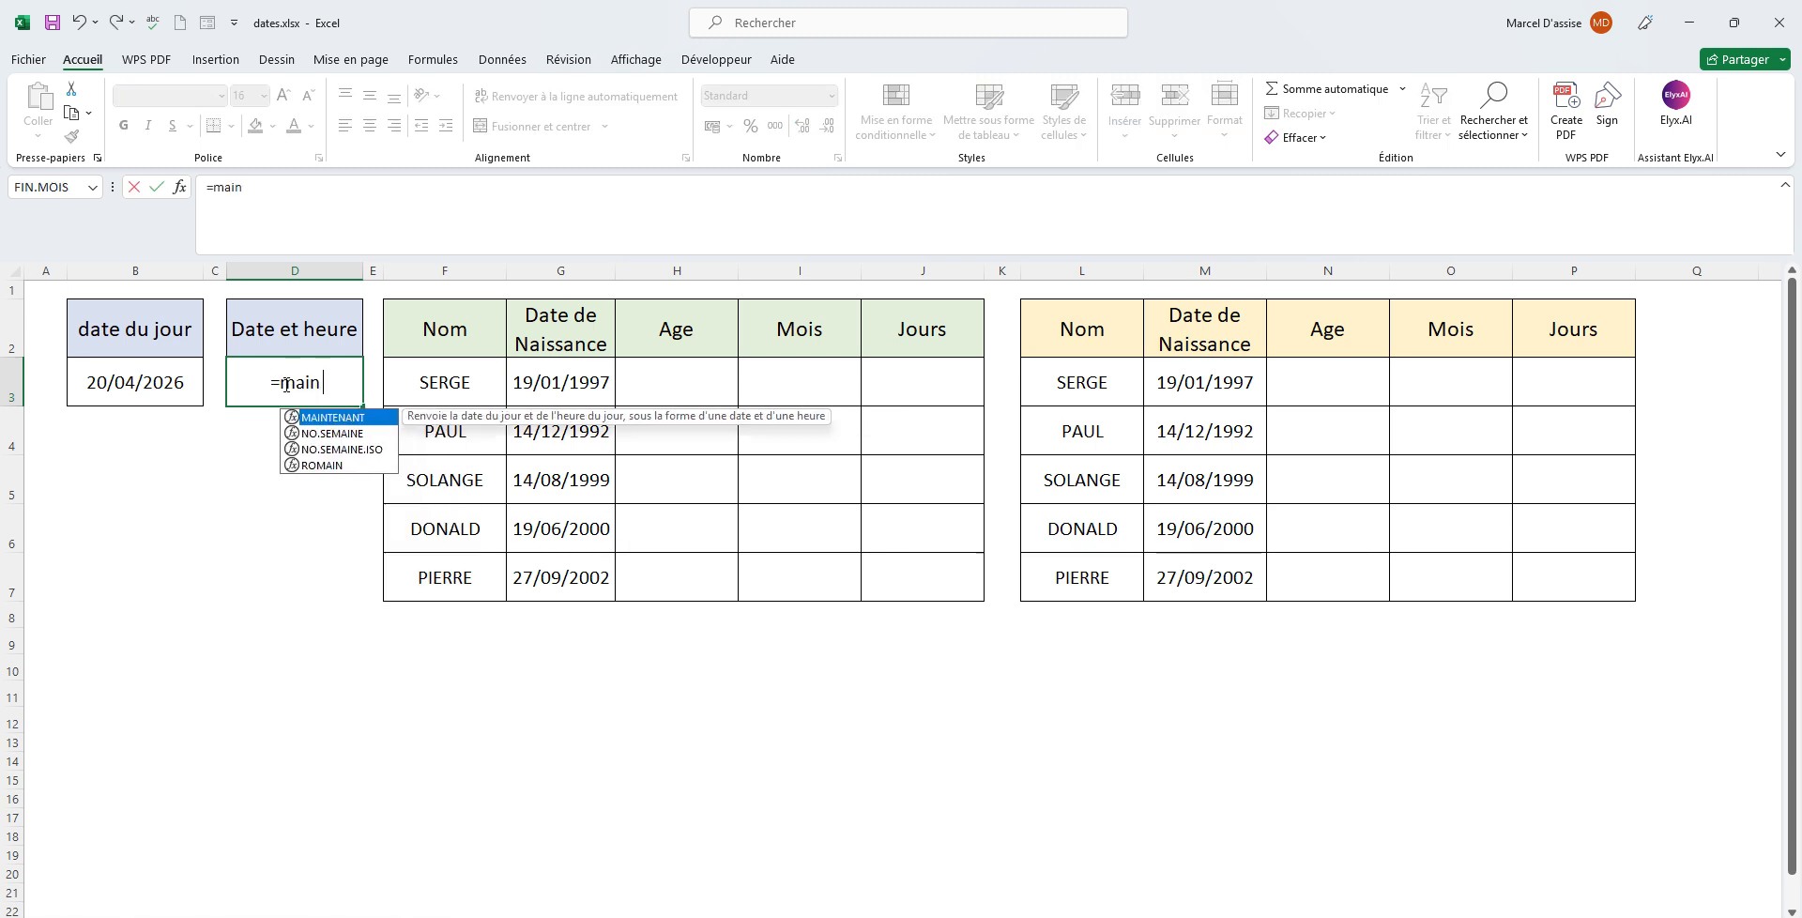
{"action": "double_click", "coordinate": [325, 418]}
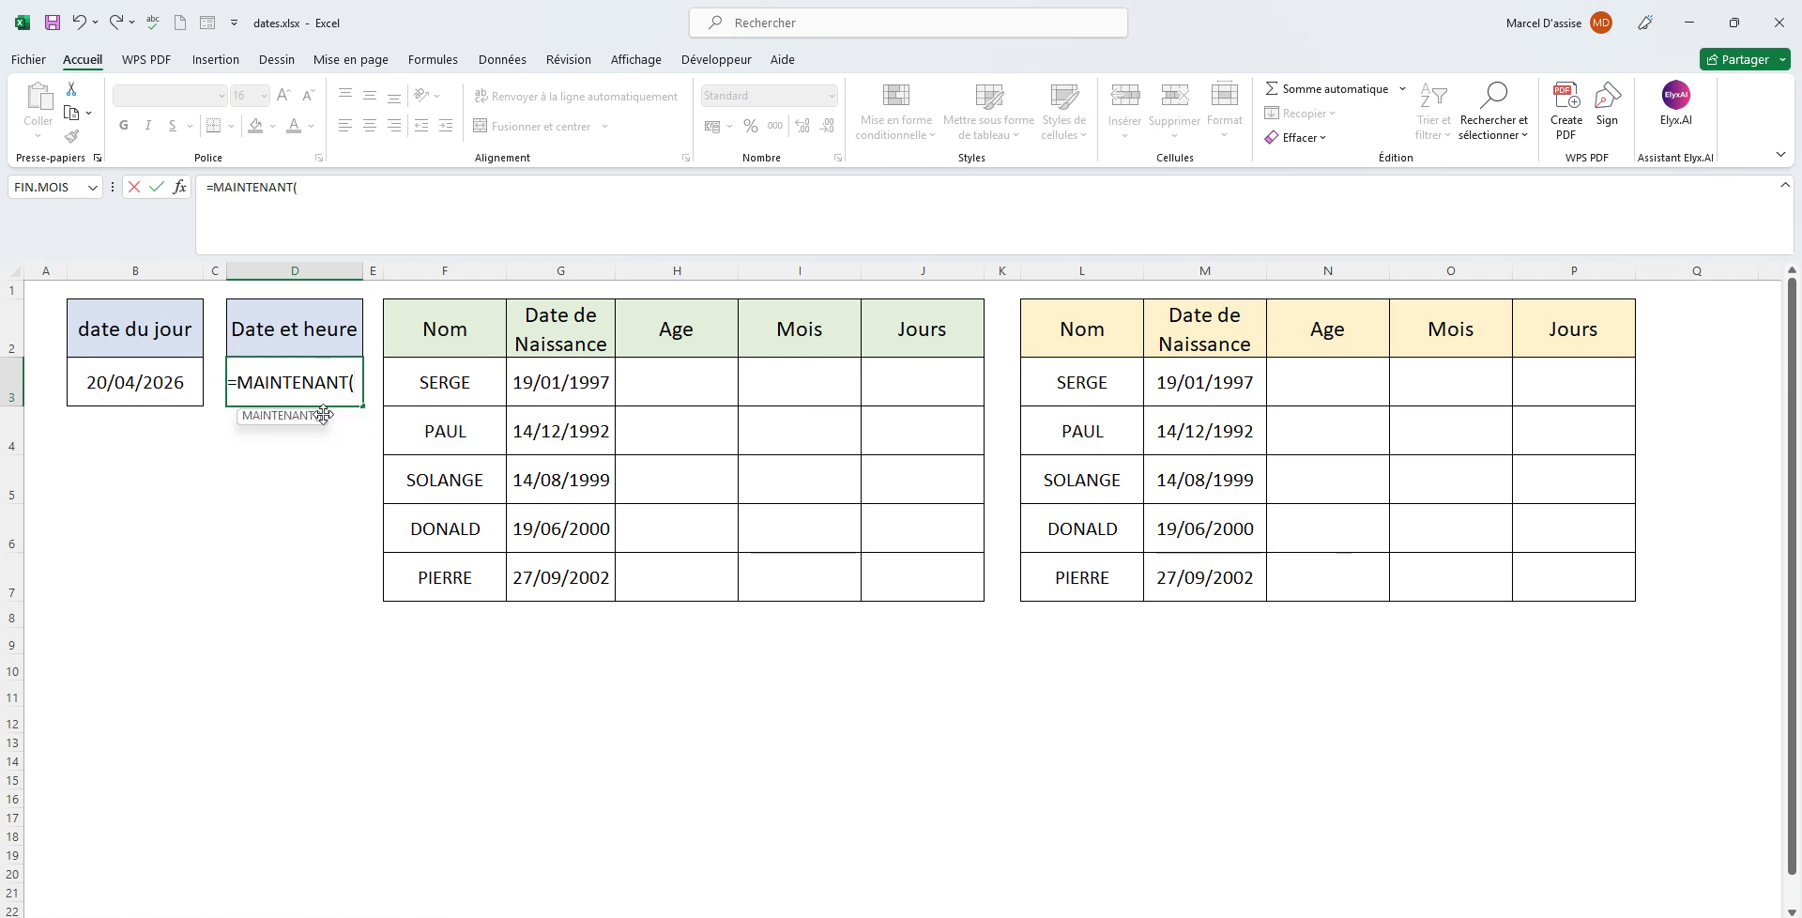
{"action": "type", "text": ")"}
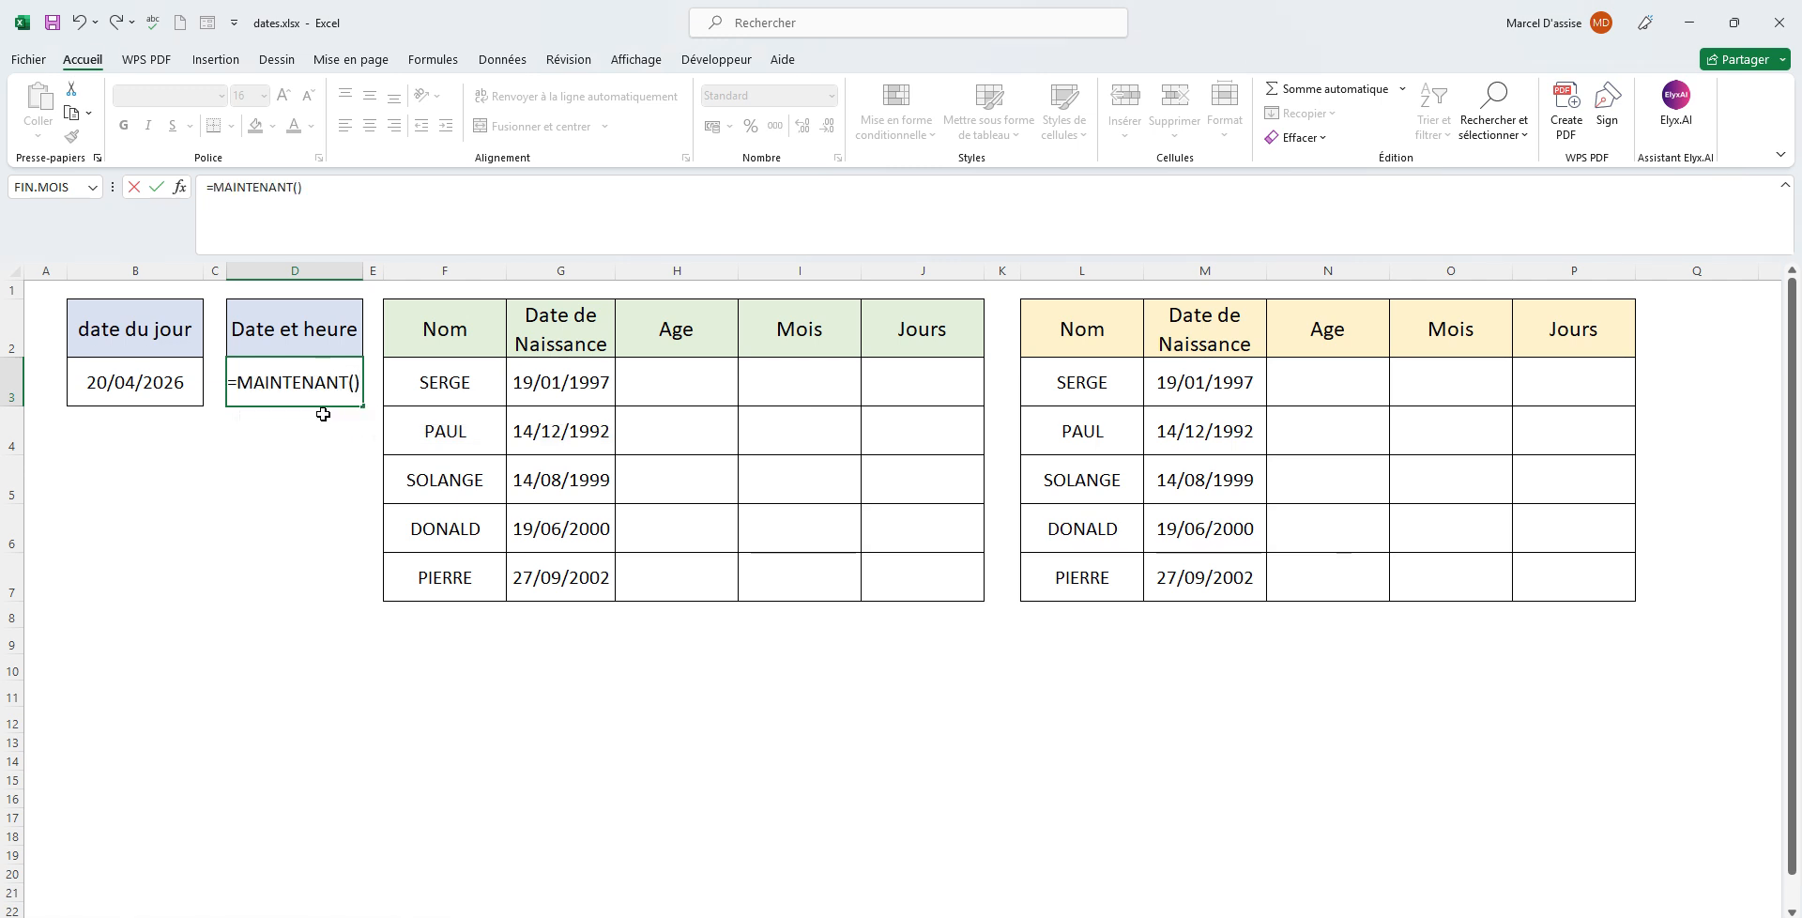
{"action": "key", "text": "Return"}
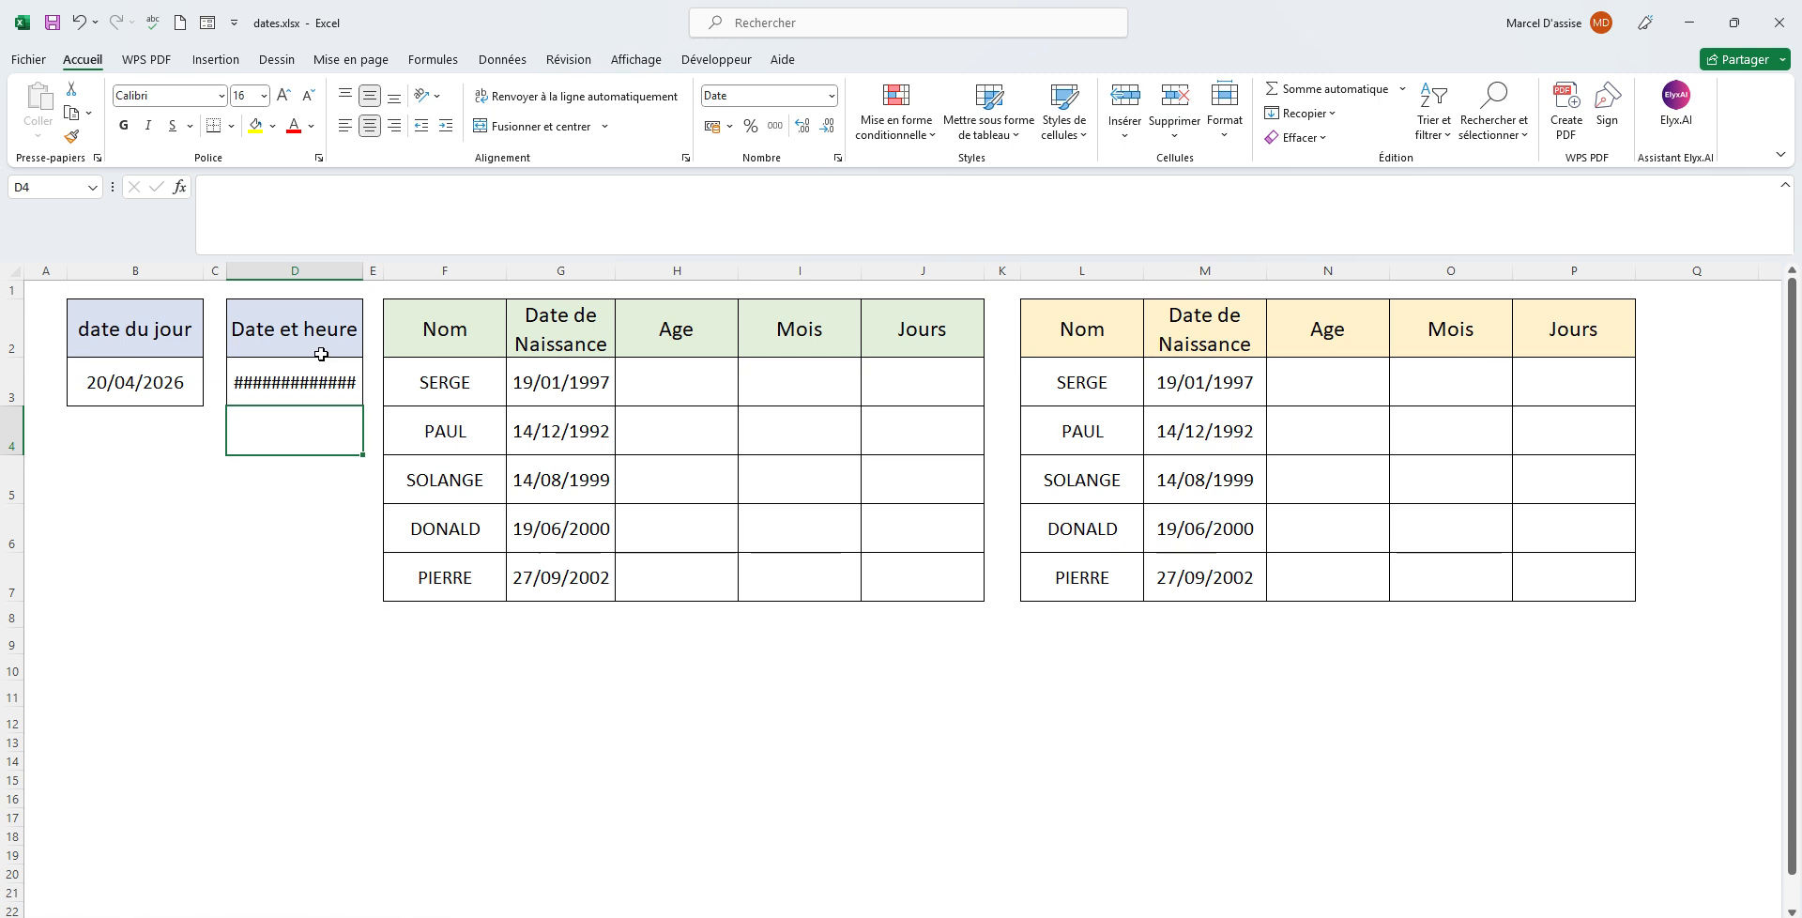
{"action": "double_click", "coordinate": [364, 271]}
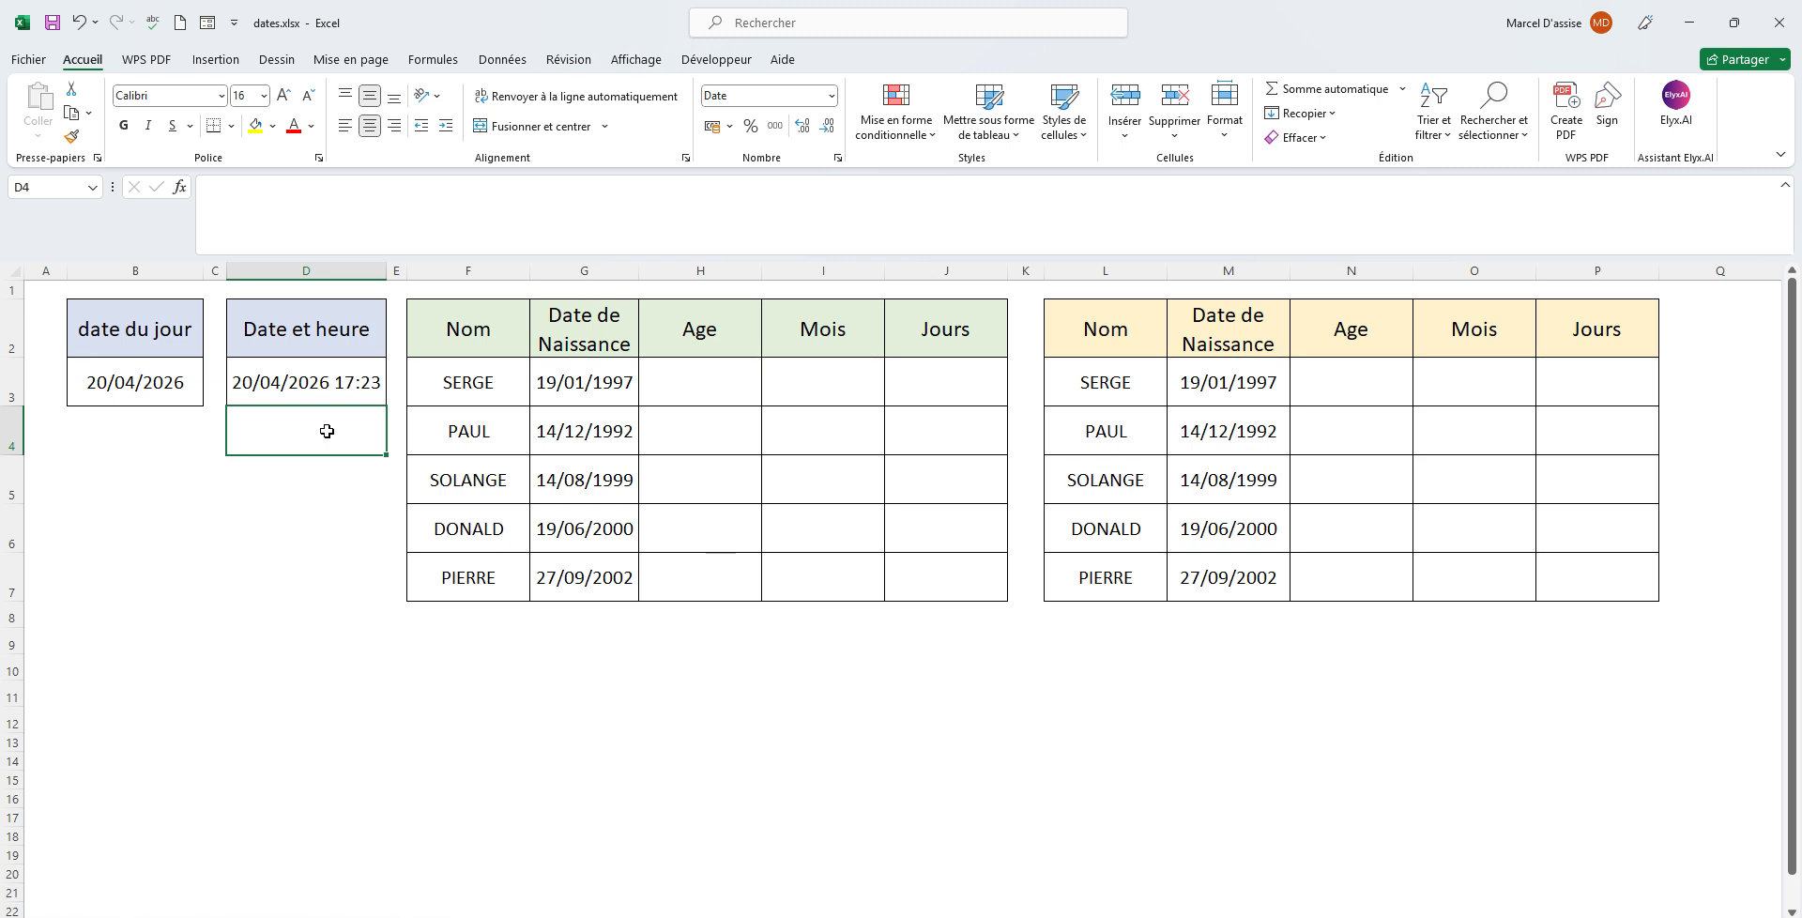
Enter the formula =MAINTENANT() in cell D4, below the date and time cell.
{"action": "type", "text": "="}
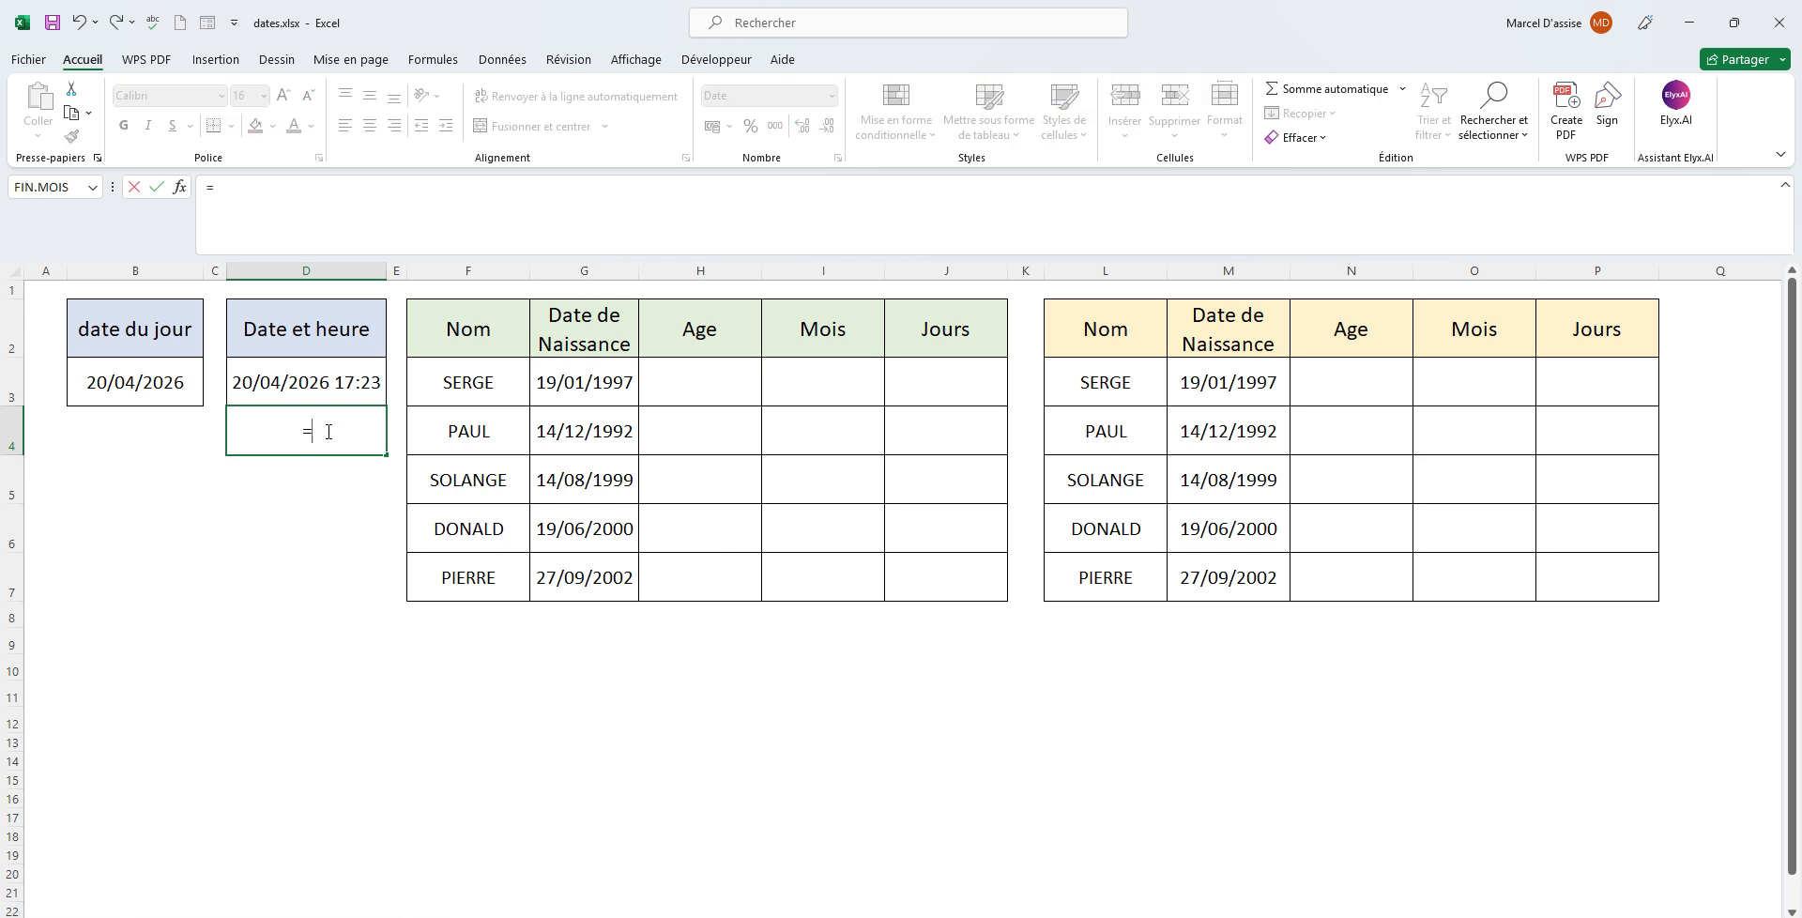
{"action": "type", "text": "main"}
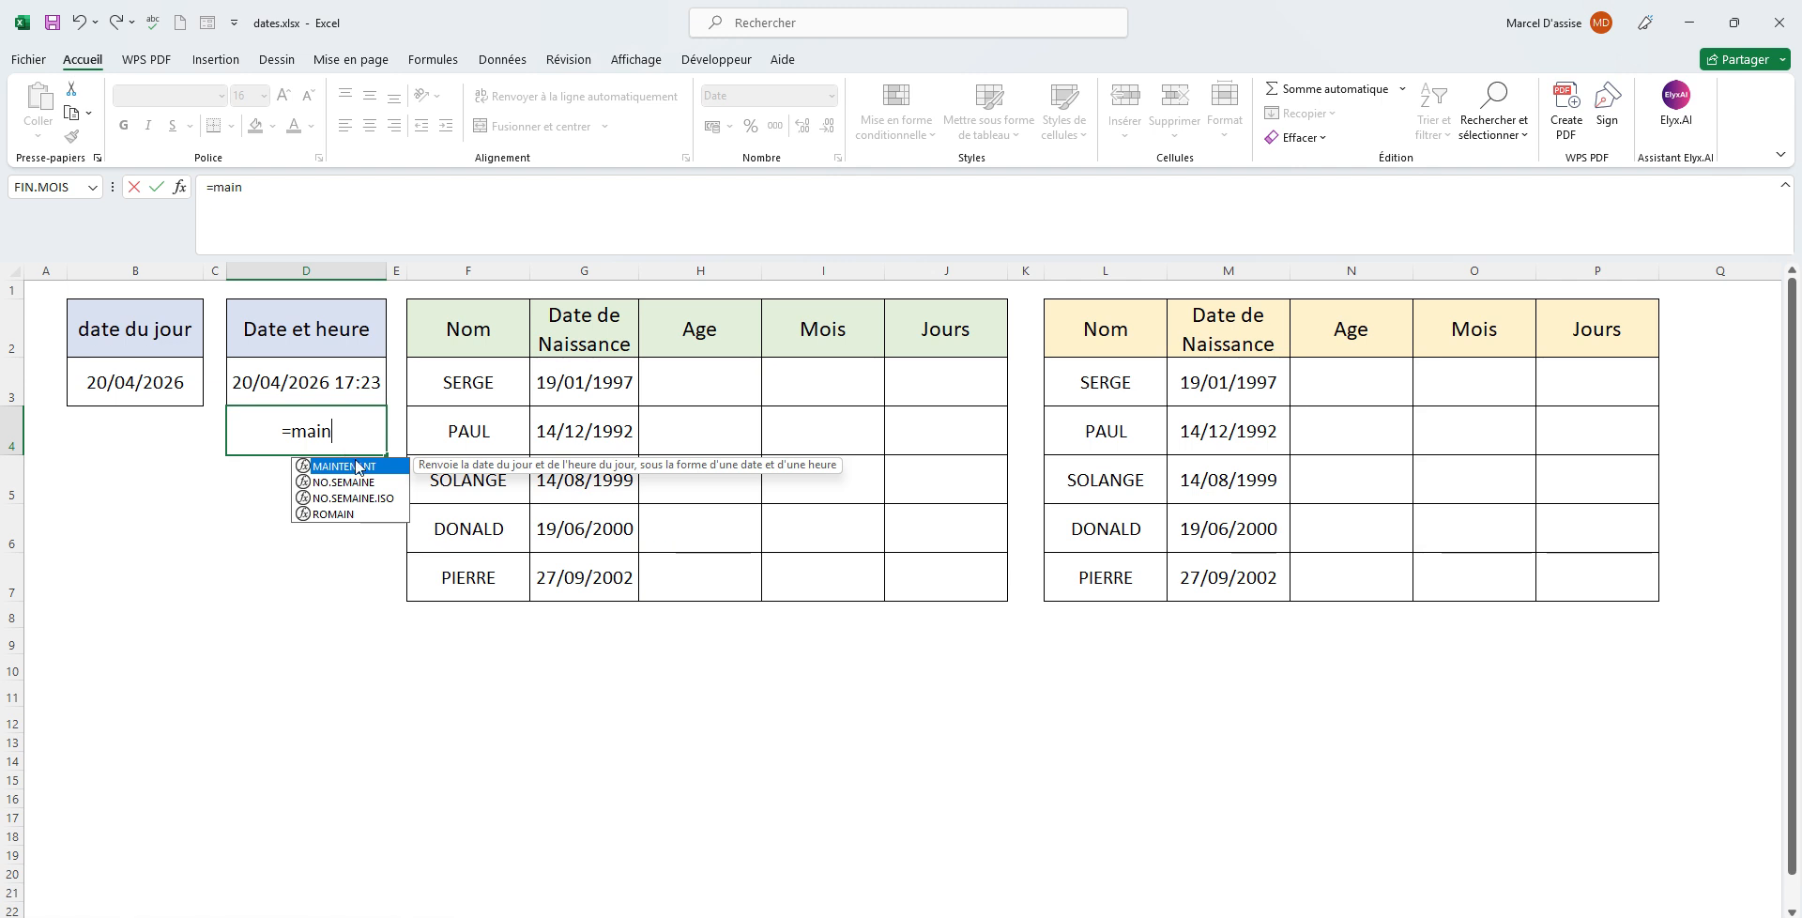
{"action": "double_click", "coordinate": [373, 467]}
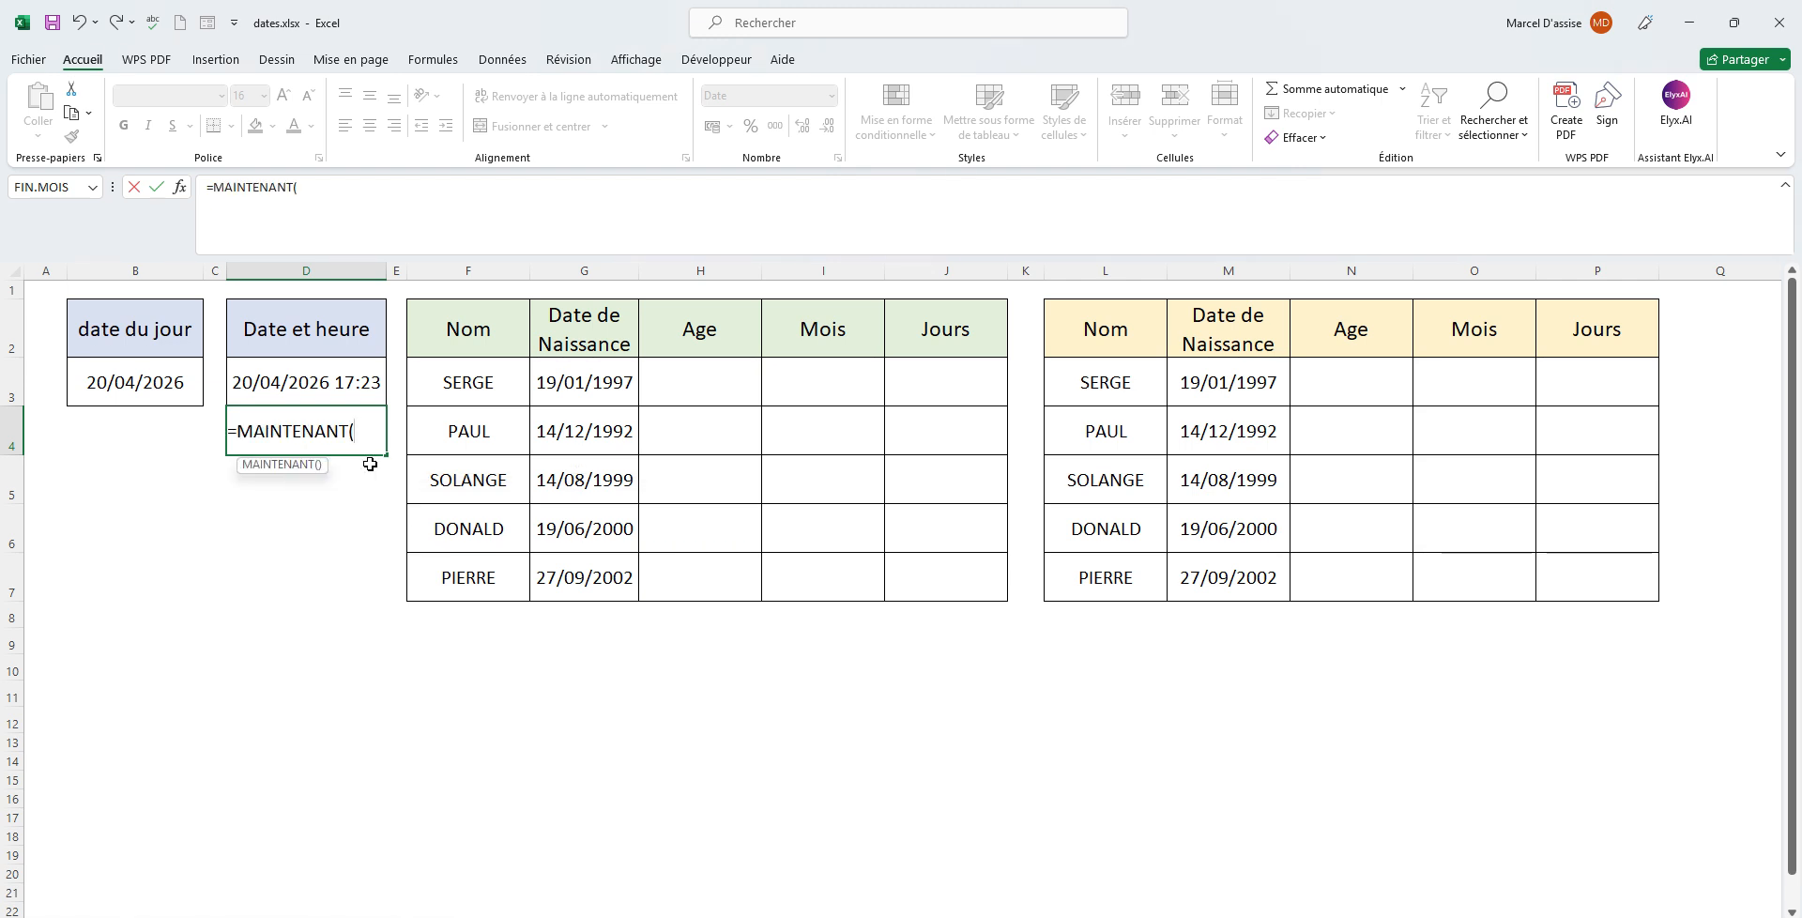
{"action": "type", "text": ")"}
{"action": "key", "text": "Return"}
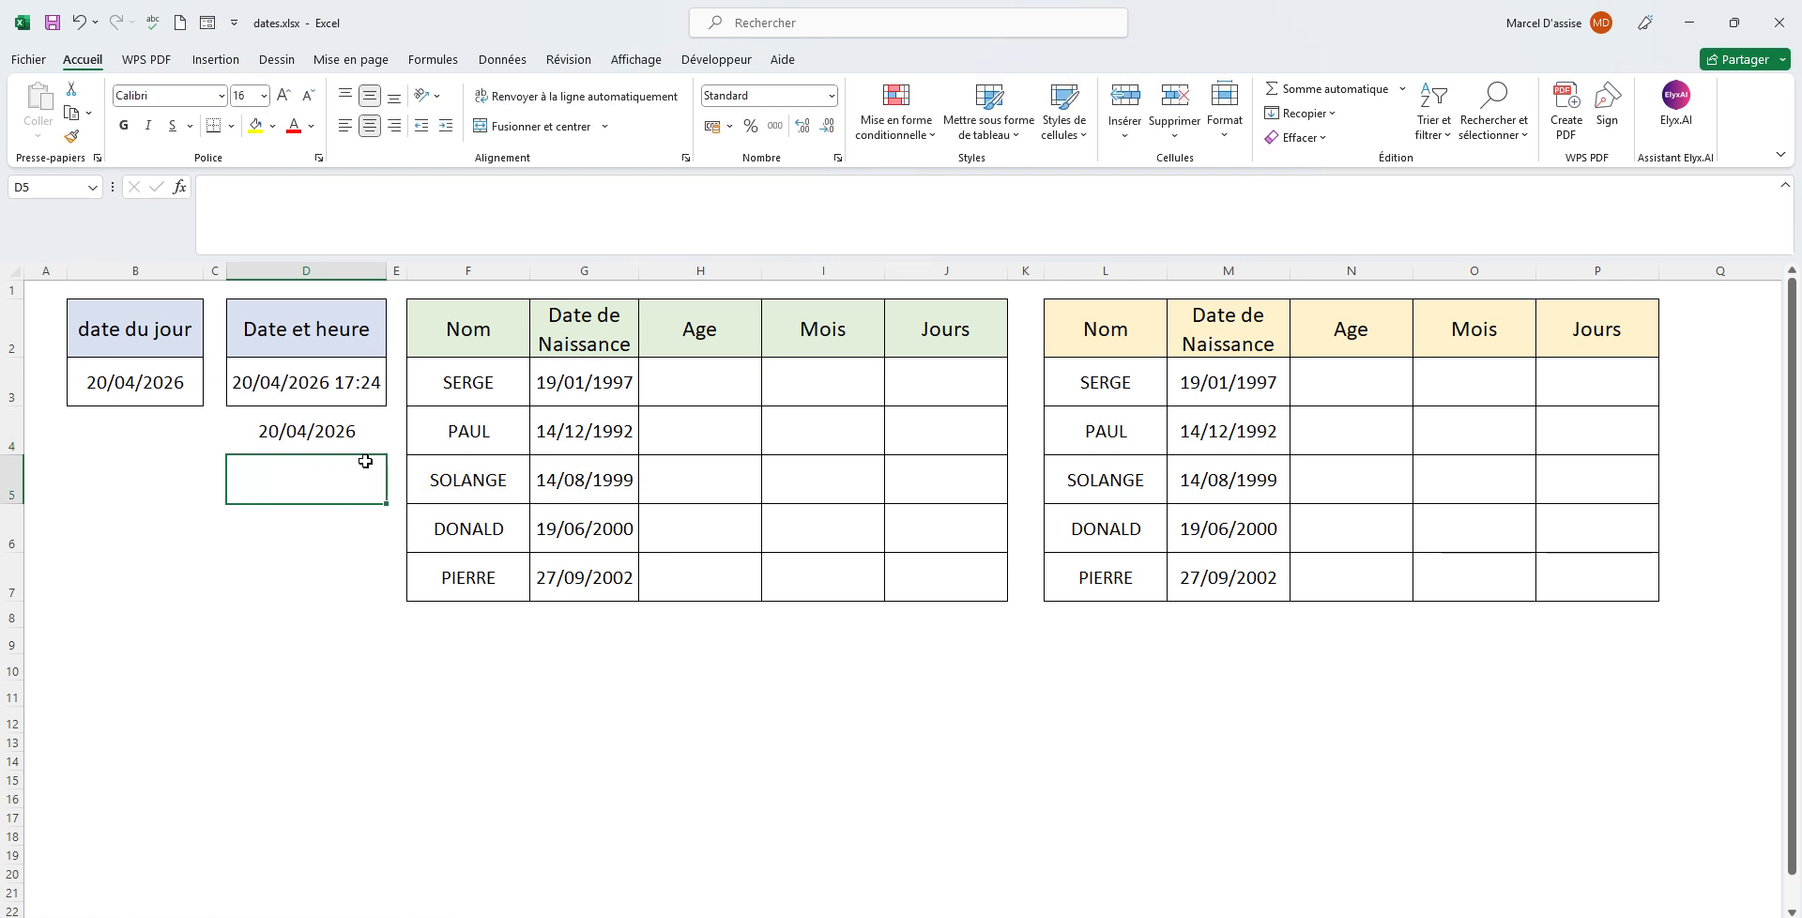
Apply the Heure number format to cell D4.
{"action": "left_click", "coordinate": [356, 419]}
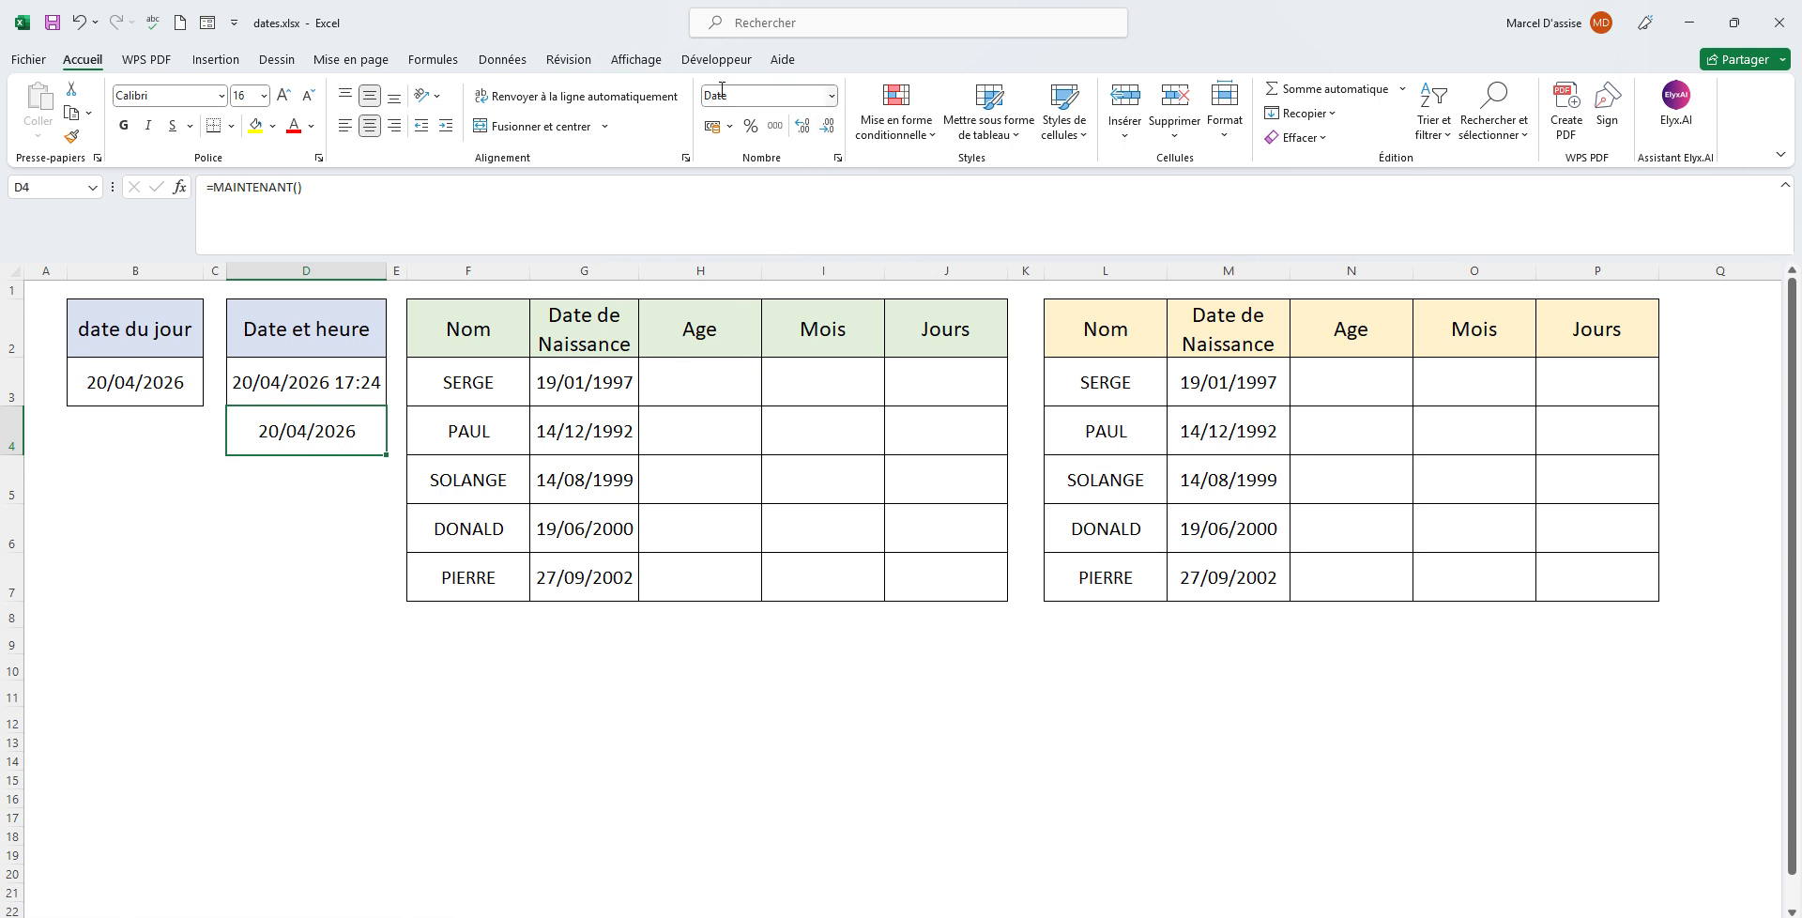
{"action": "left_click", "coordinate": [831, 96]}
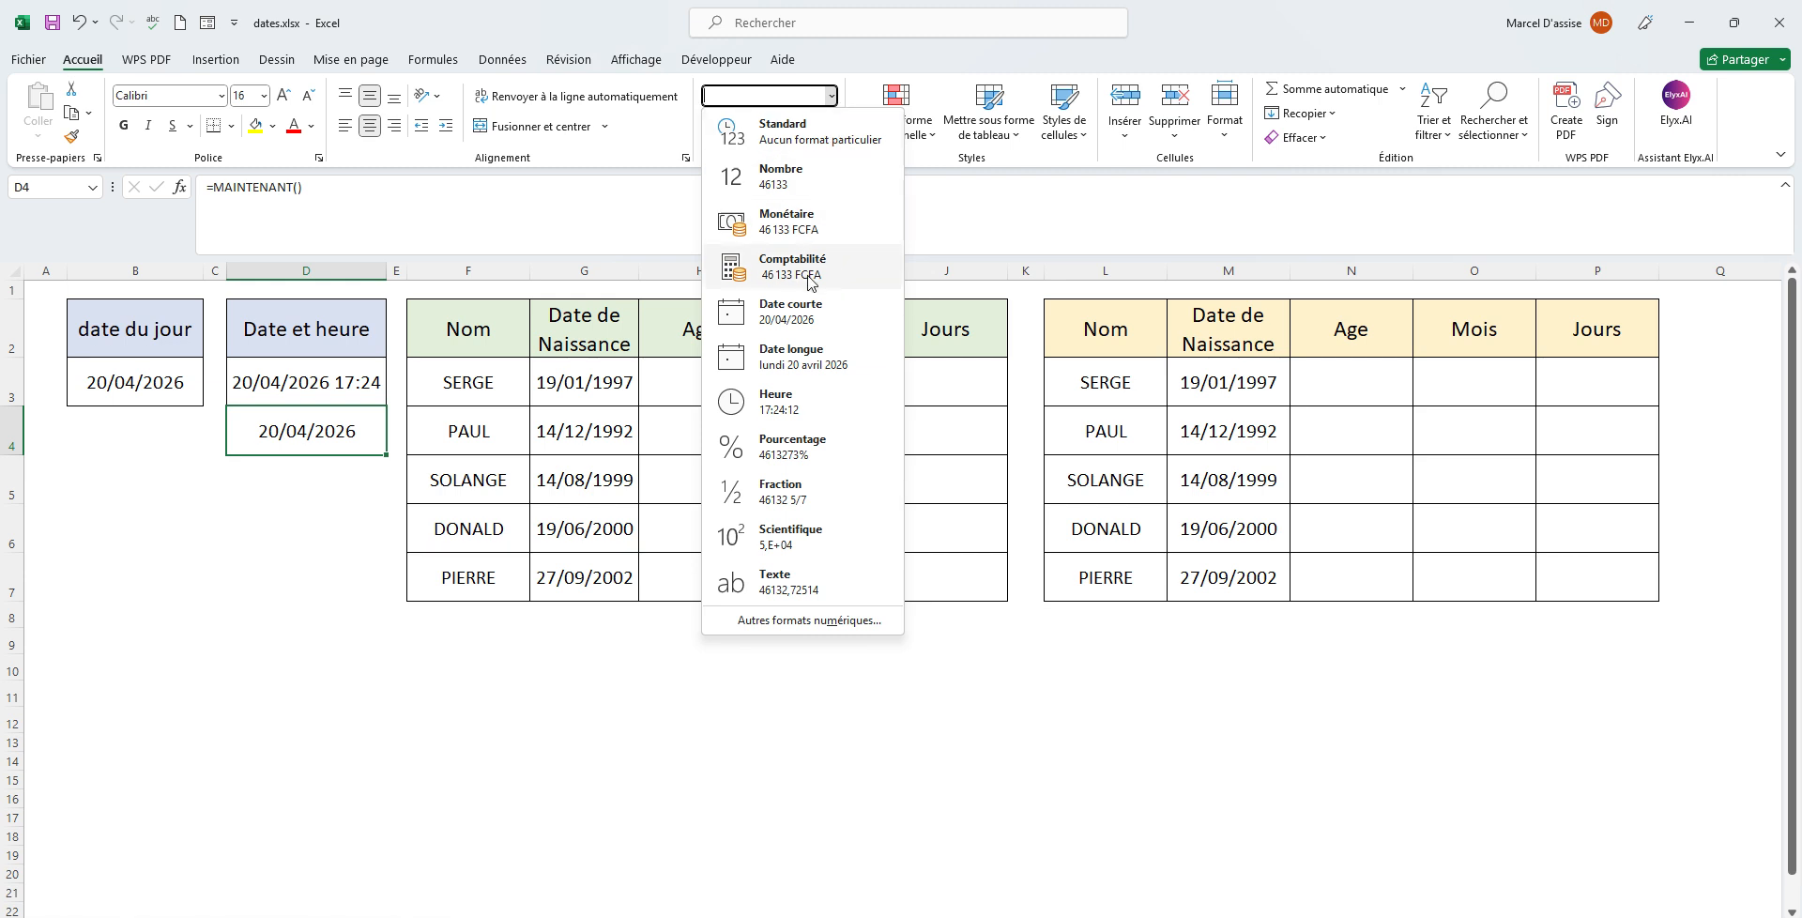
{"action": "left_click", "coordinate": [814, 404]}
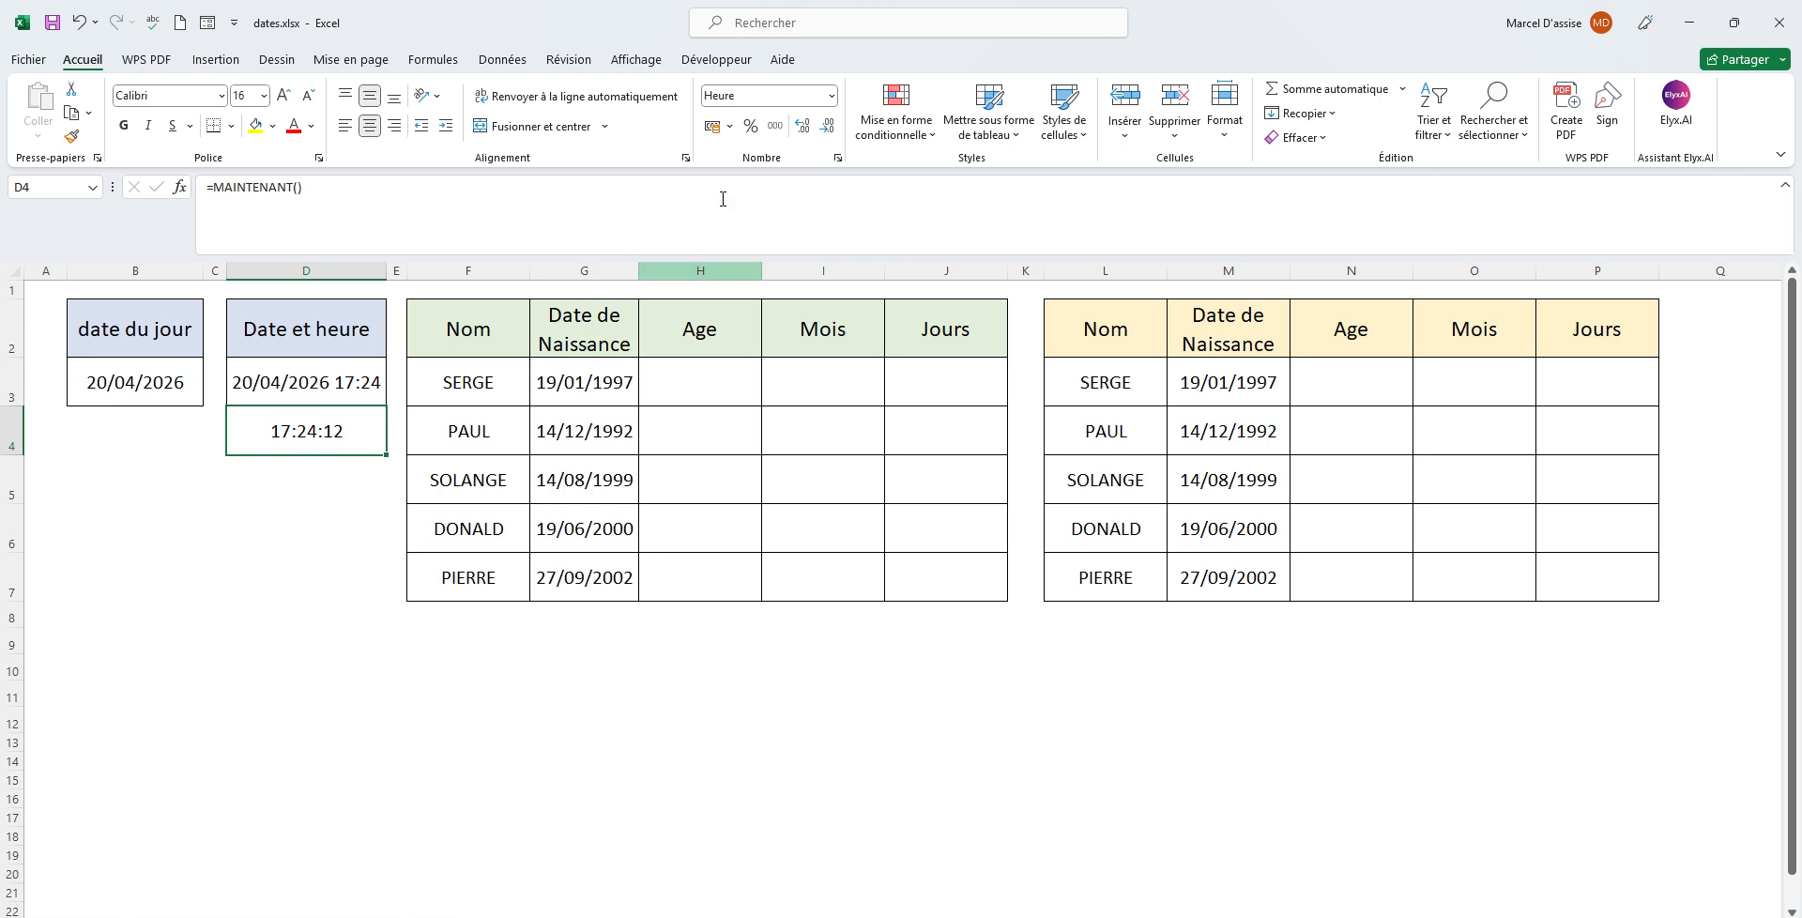
Insert the MAINTENANT function in cell D5 from the date and time function library, accepting it without arguments.
{"action": "left_click", "coordinate": [246, 477]}
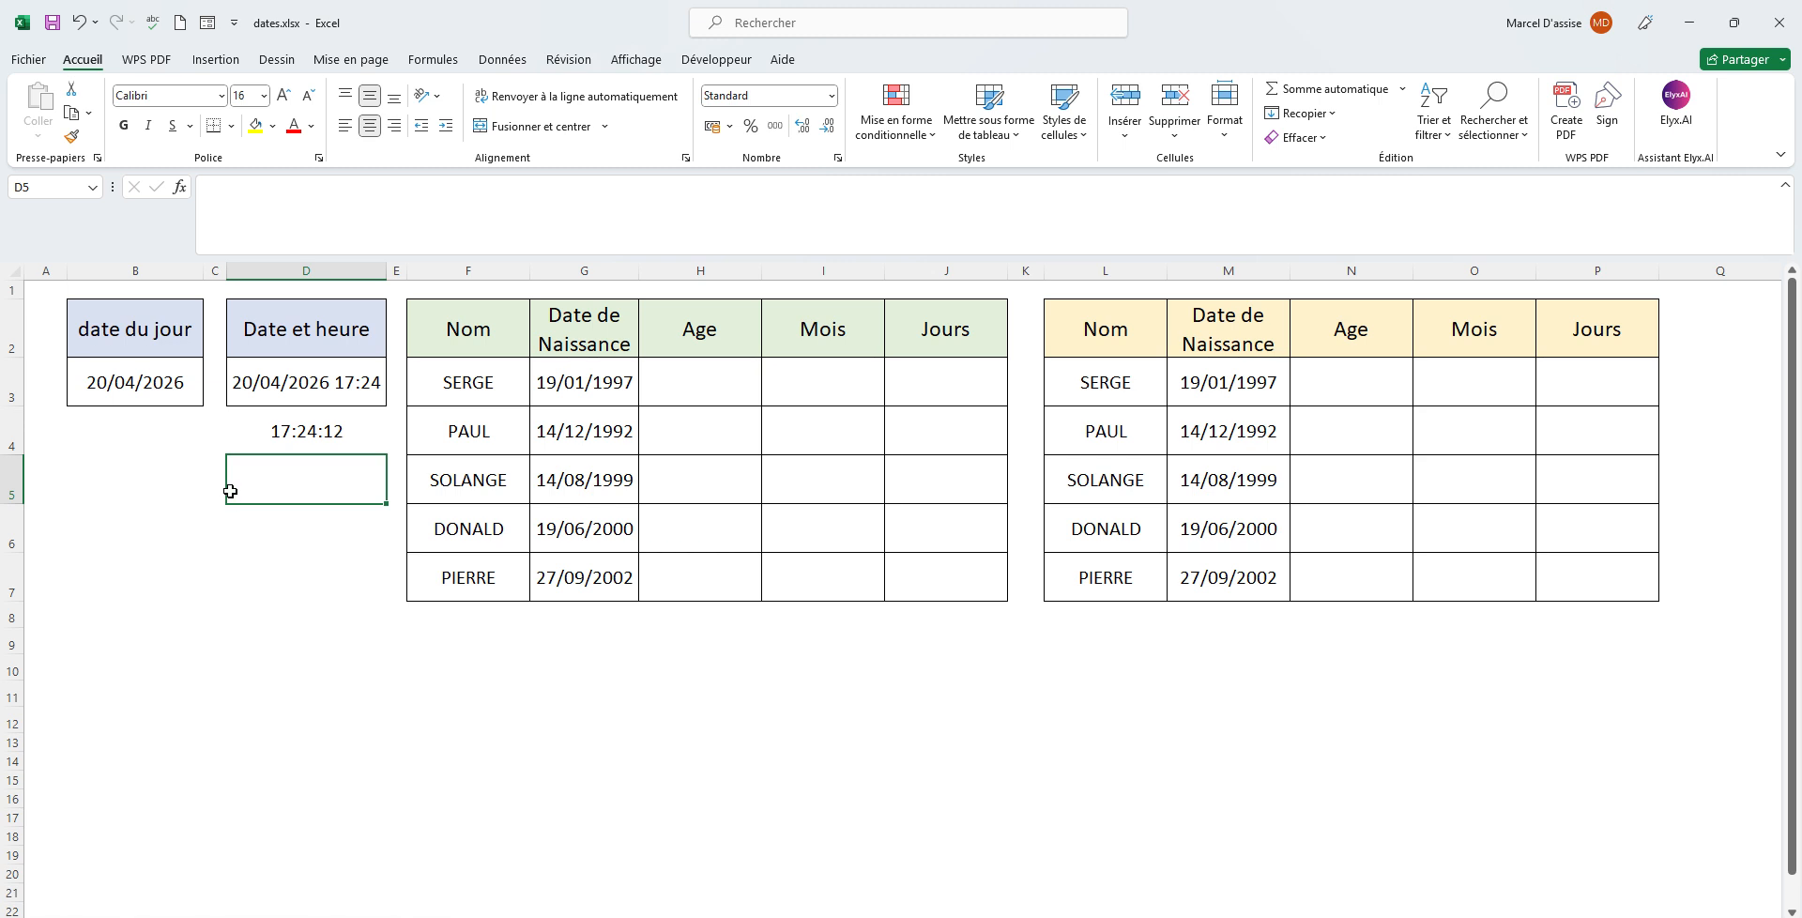
{"action": "left_click", "coordinate": [433, 59]}
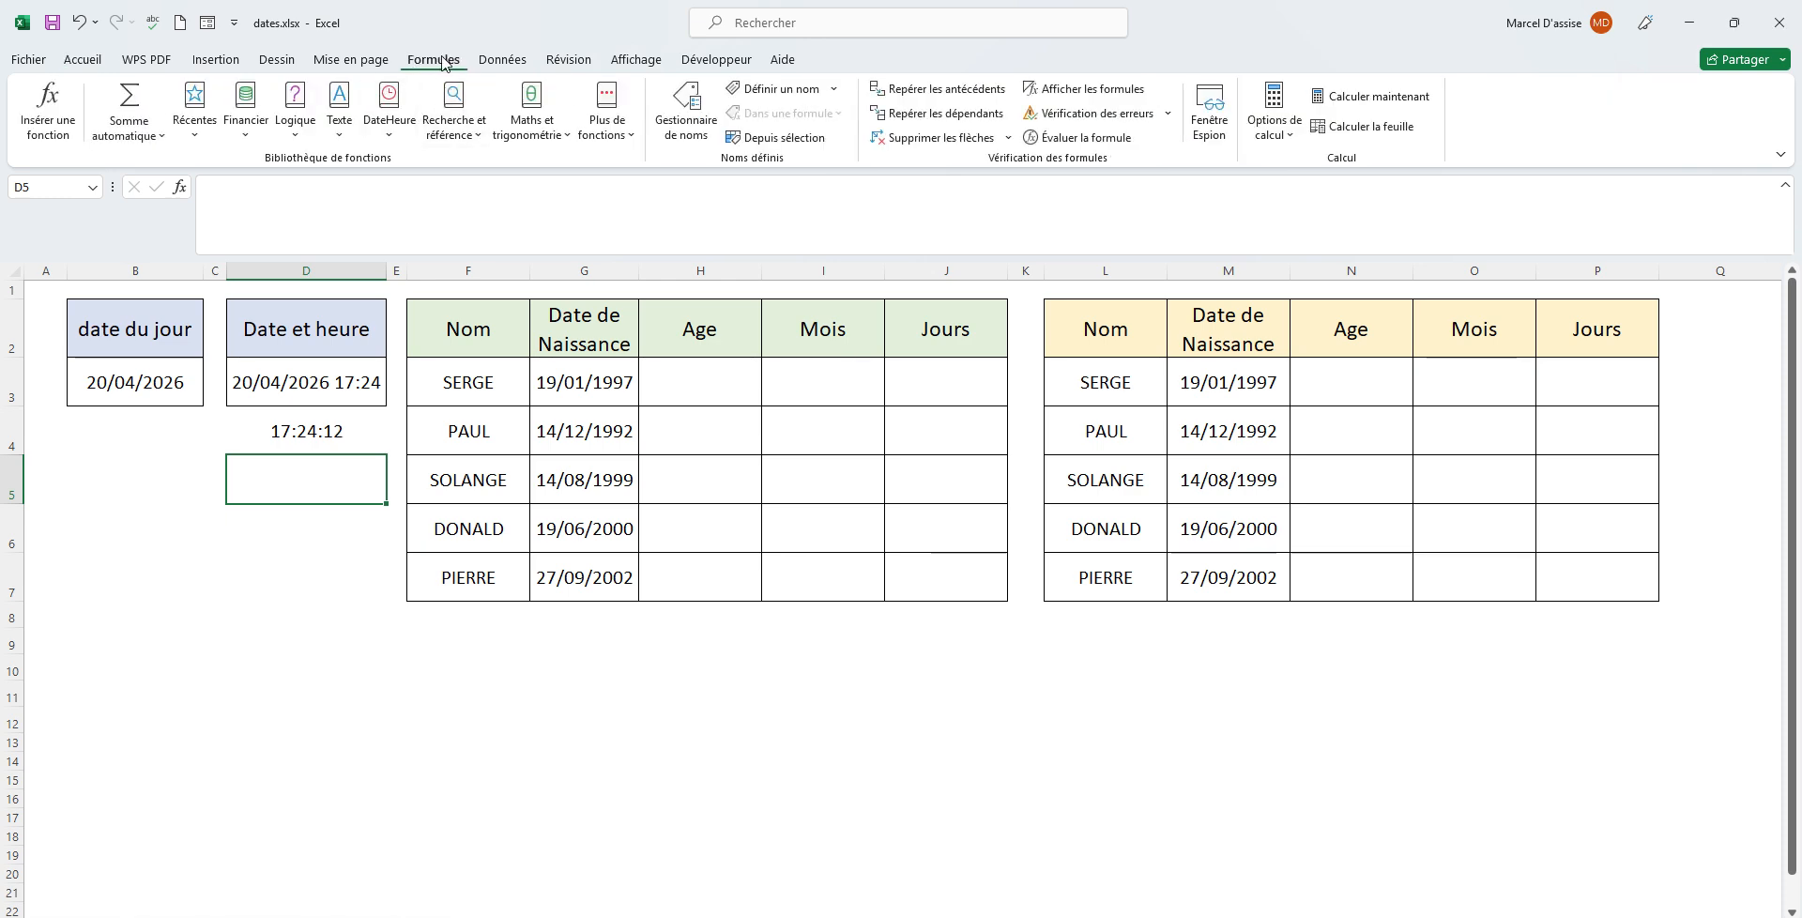
{"action": "left_click", "coordinate": [394, 136]}
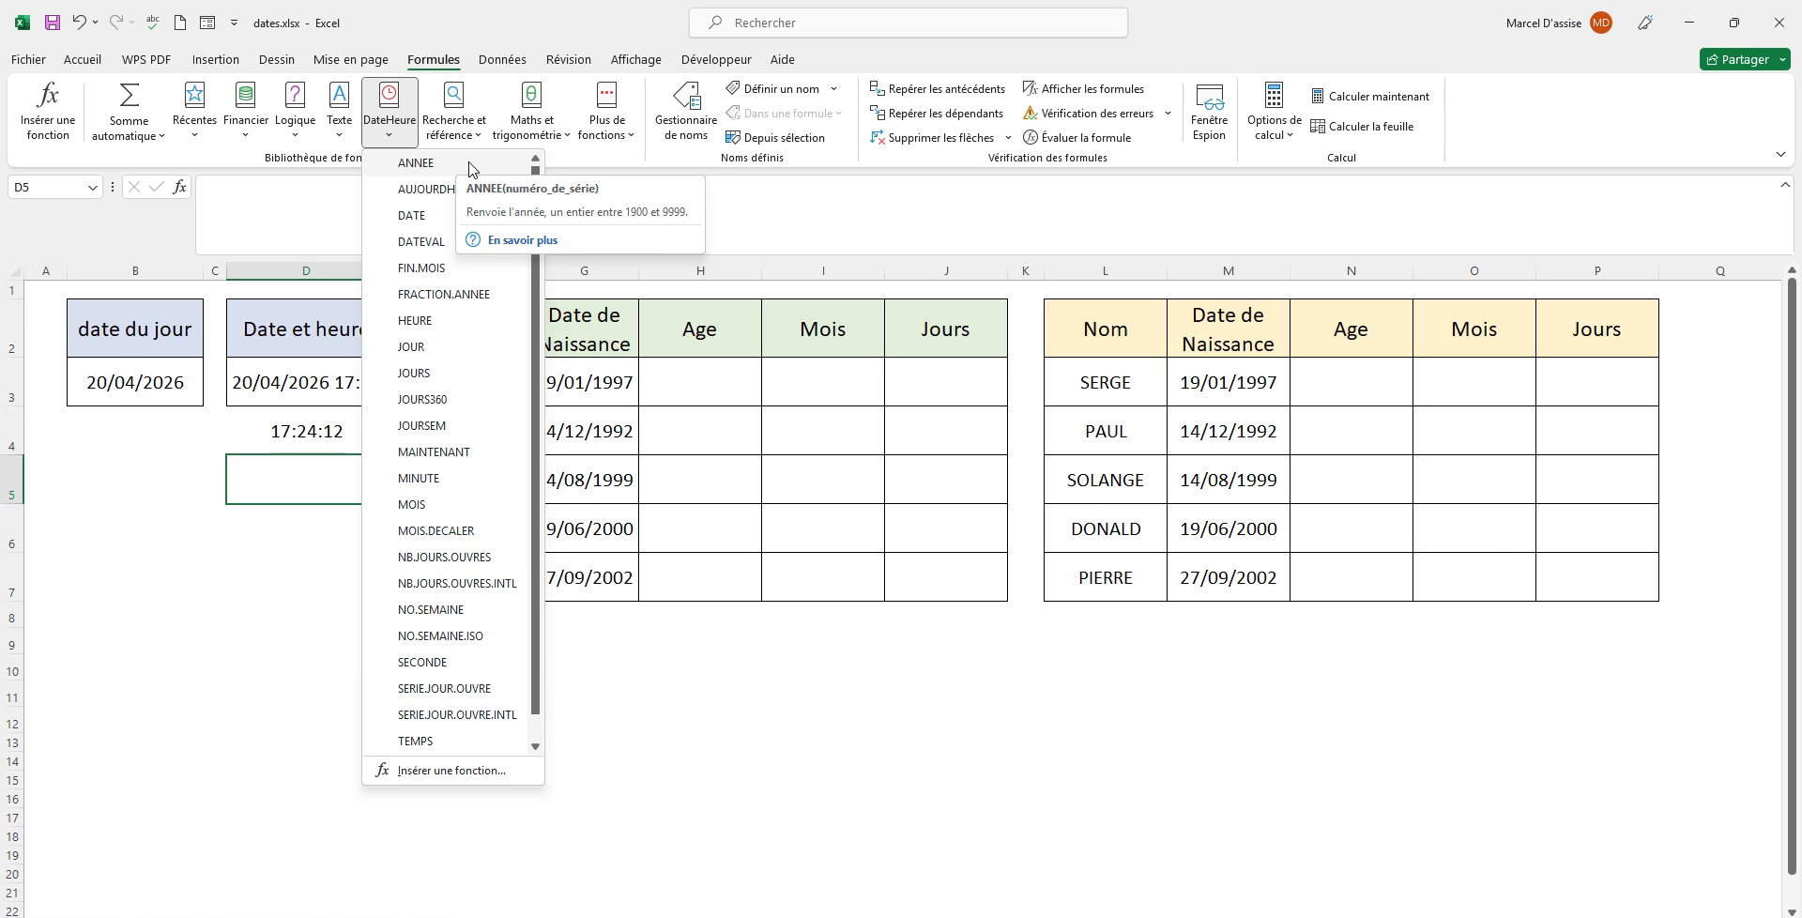
{"action": "left_click", "coordinate": [388, 133]}
{"action": "left_click", "coordinate": [393, 134]}
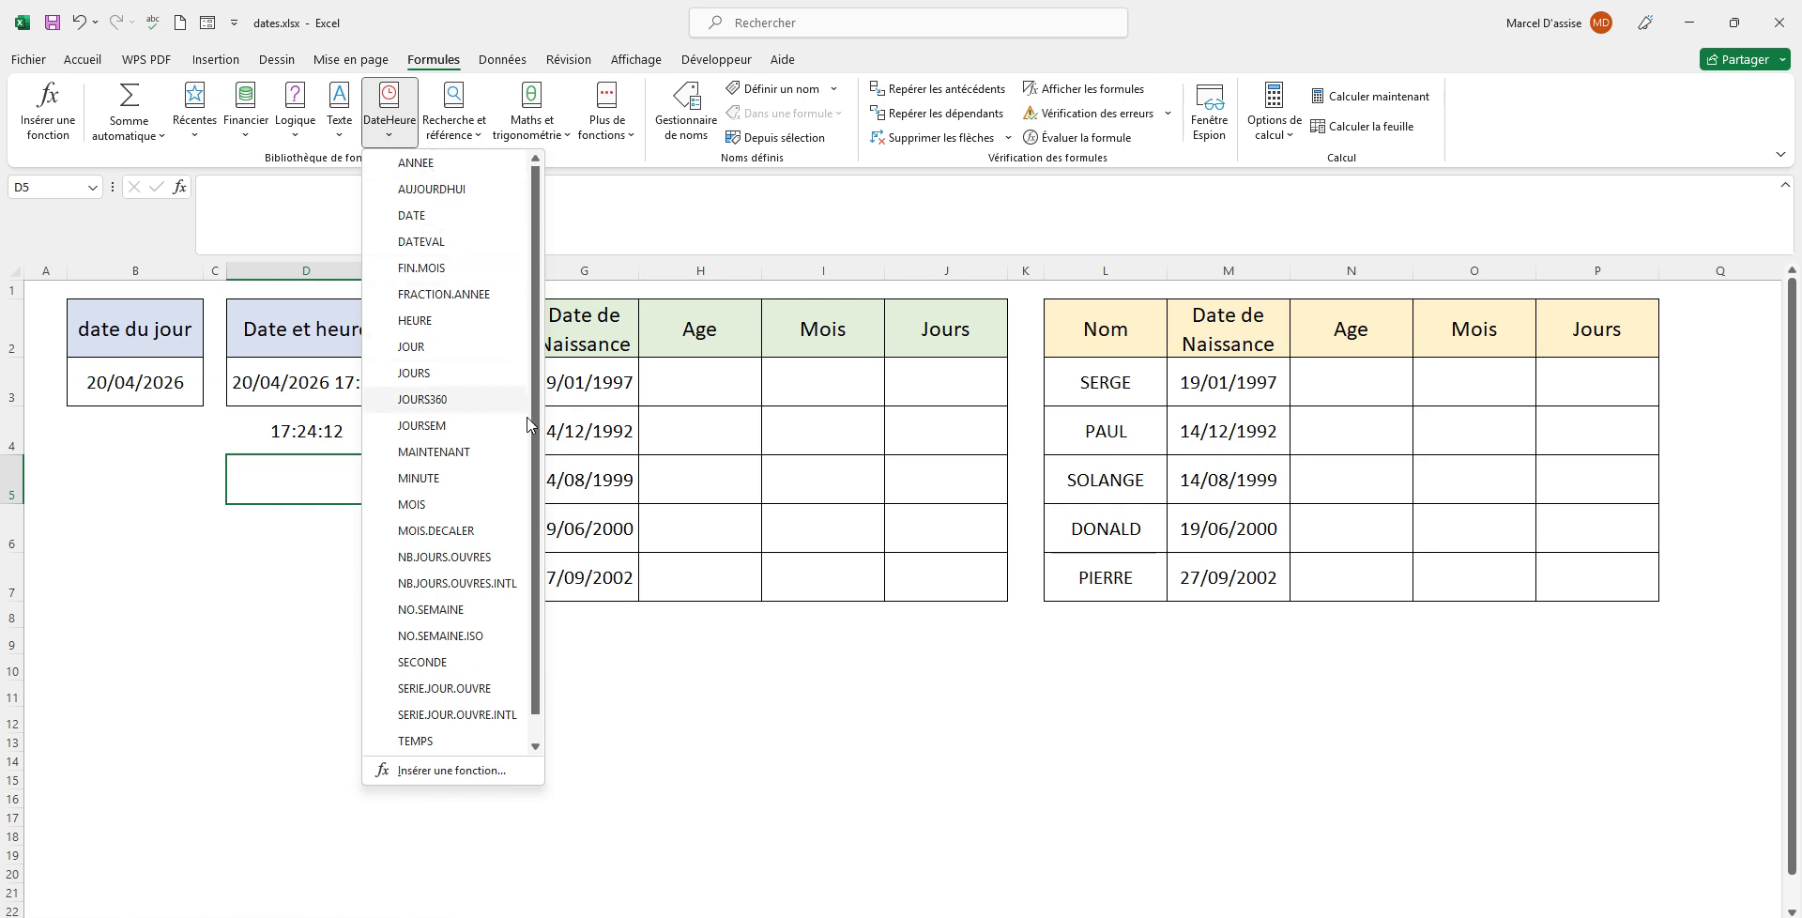
{"action": "left_click", "coordinate": [442, 458]}
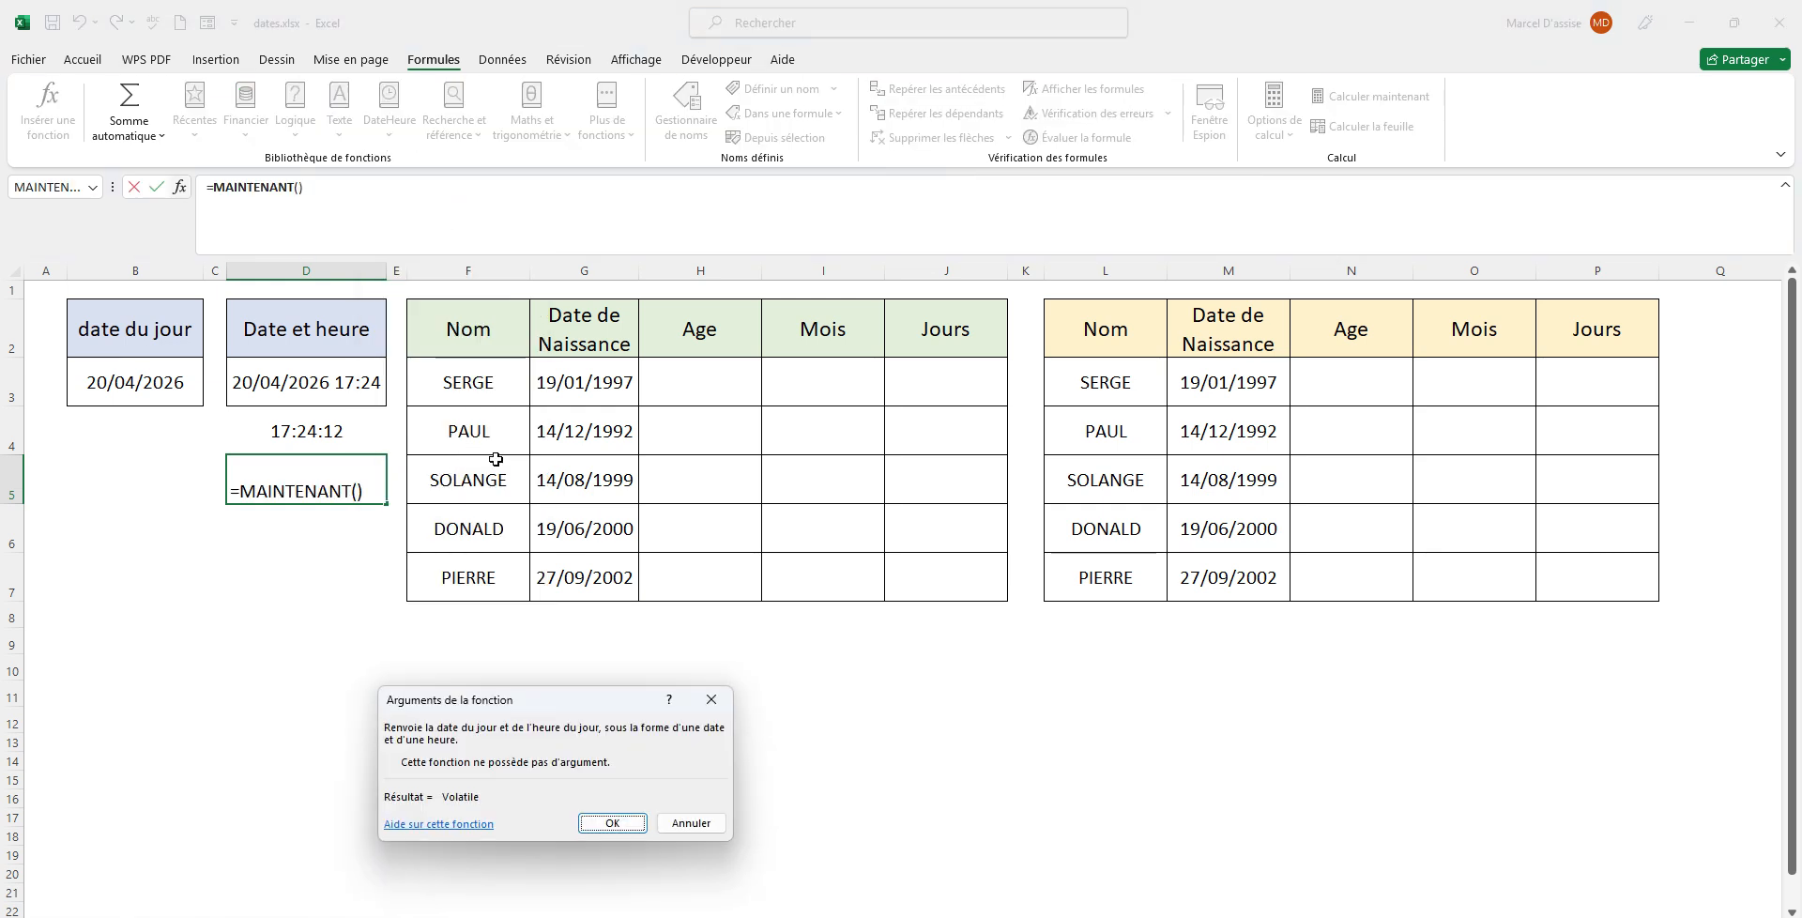
{"action": "left_click_drag", "start_coordinate": [552, 705], "coordinate": [600, 440]}
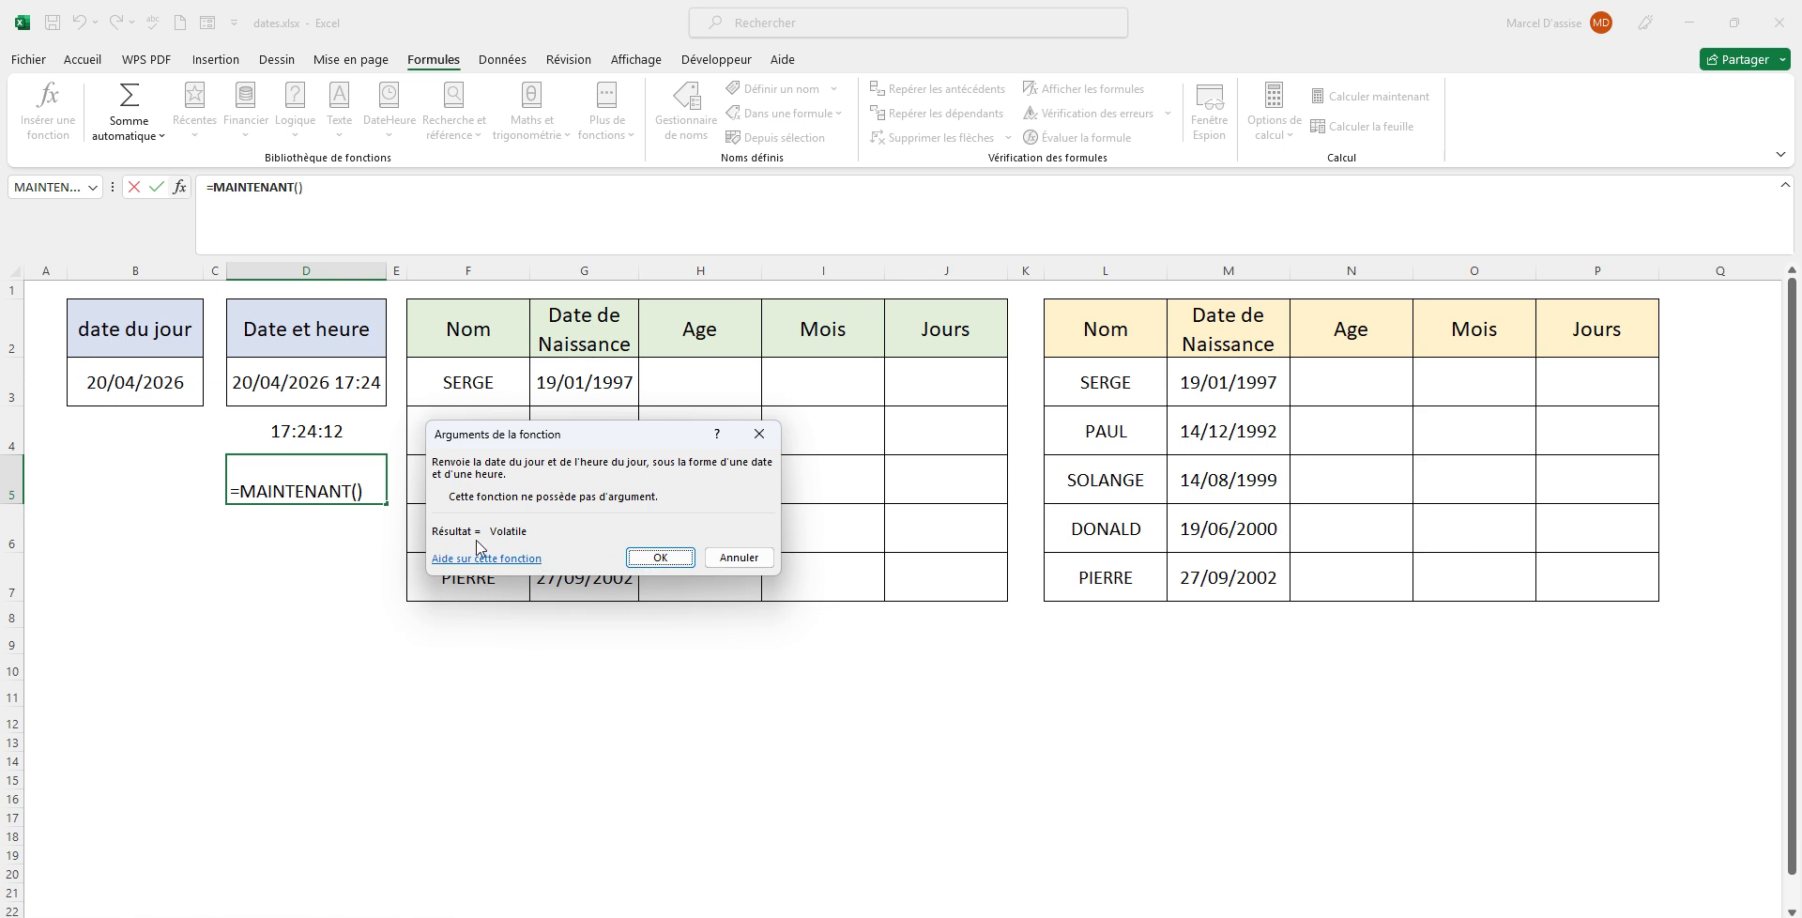
{"action": "left_click", "coordinate": [660, 558]}
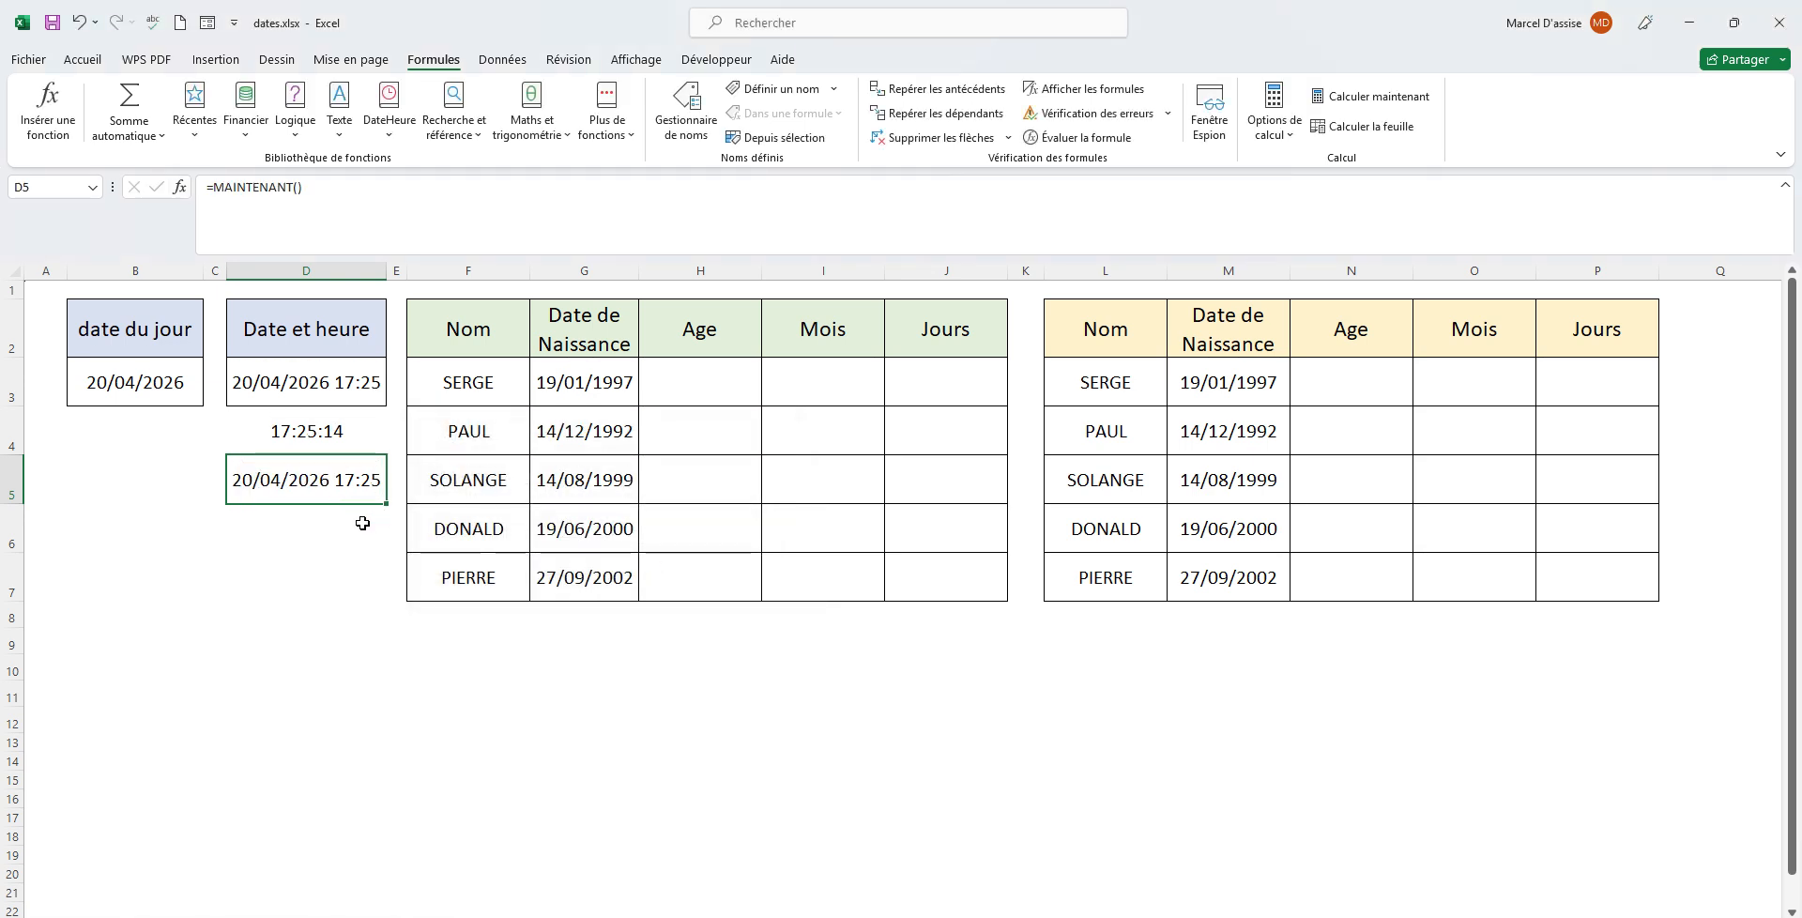
{"action": "left_click", "coordinate": [325, 524]}
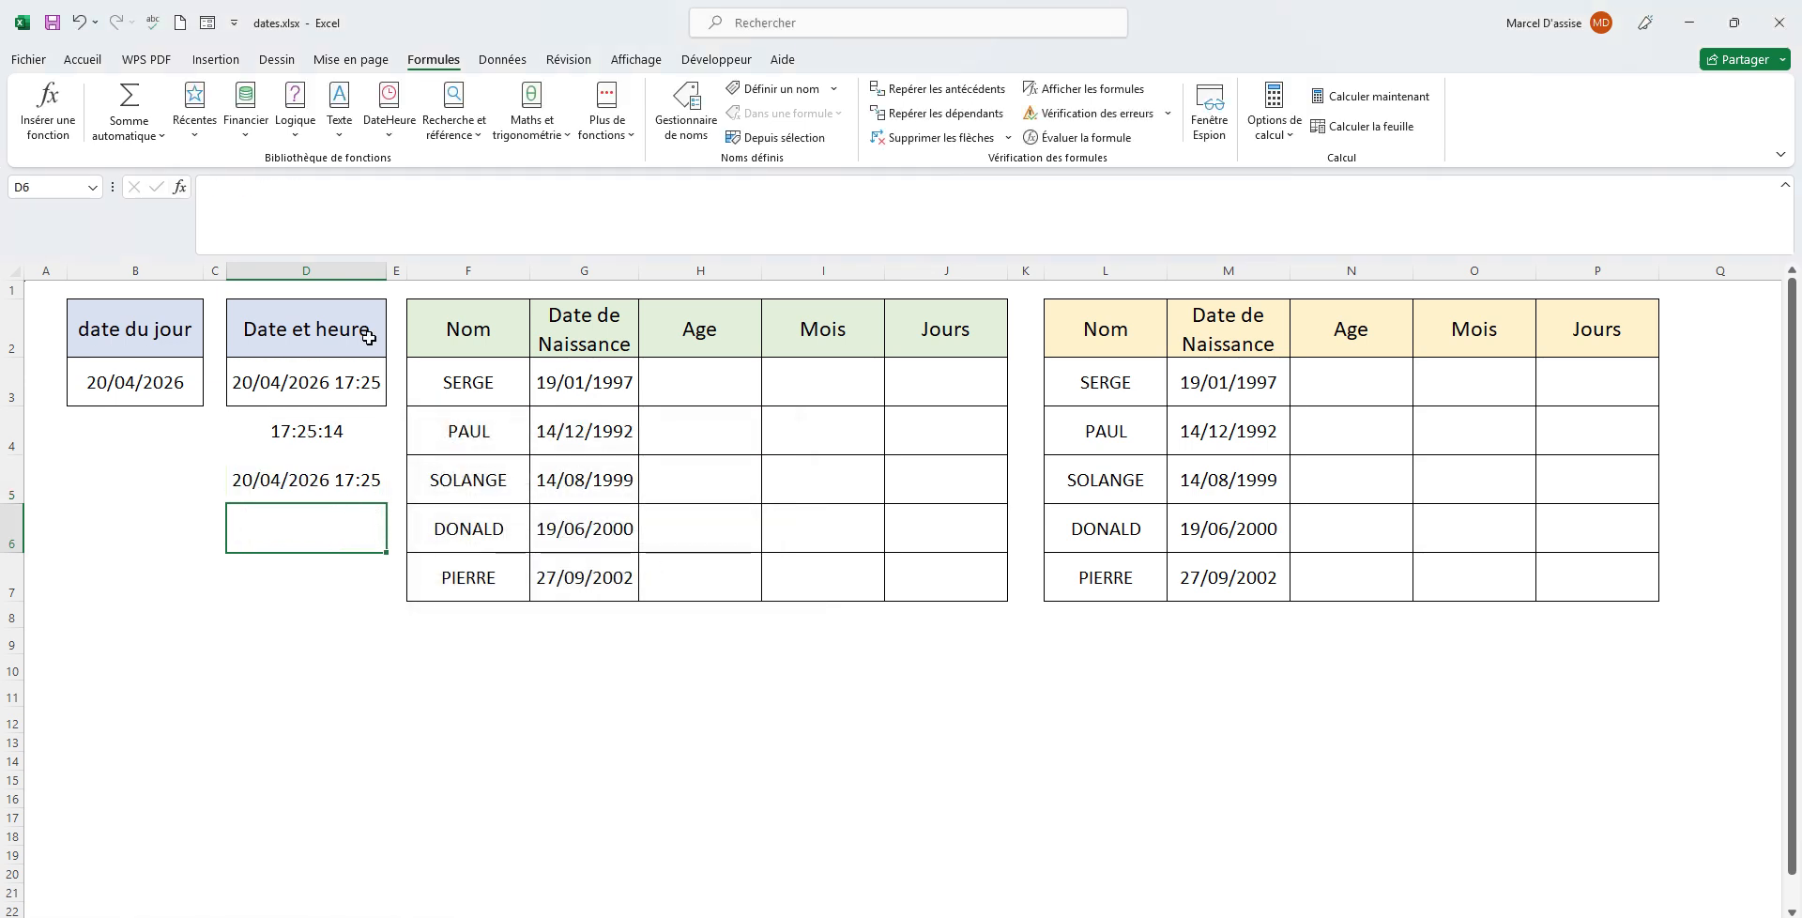
{"action": "left_click", "coordinate": [390, 131]}
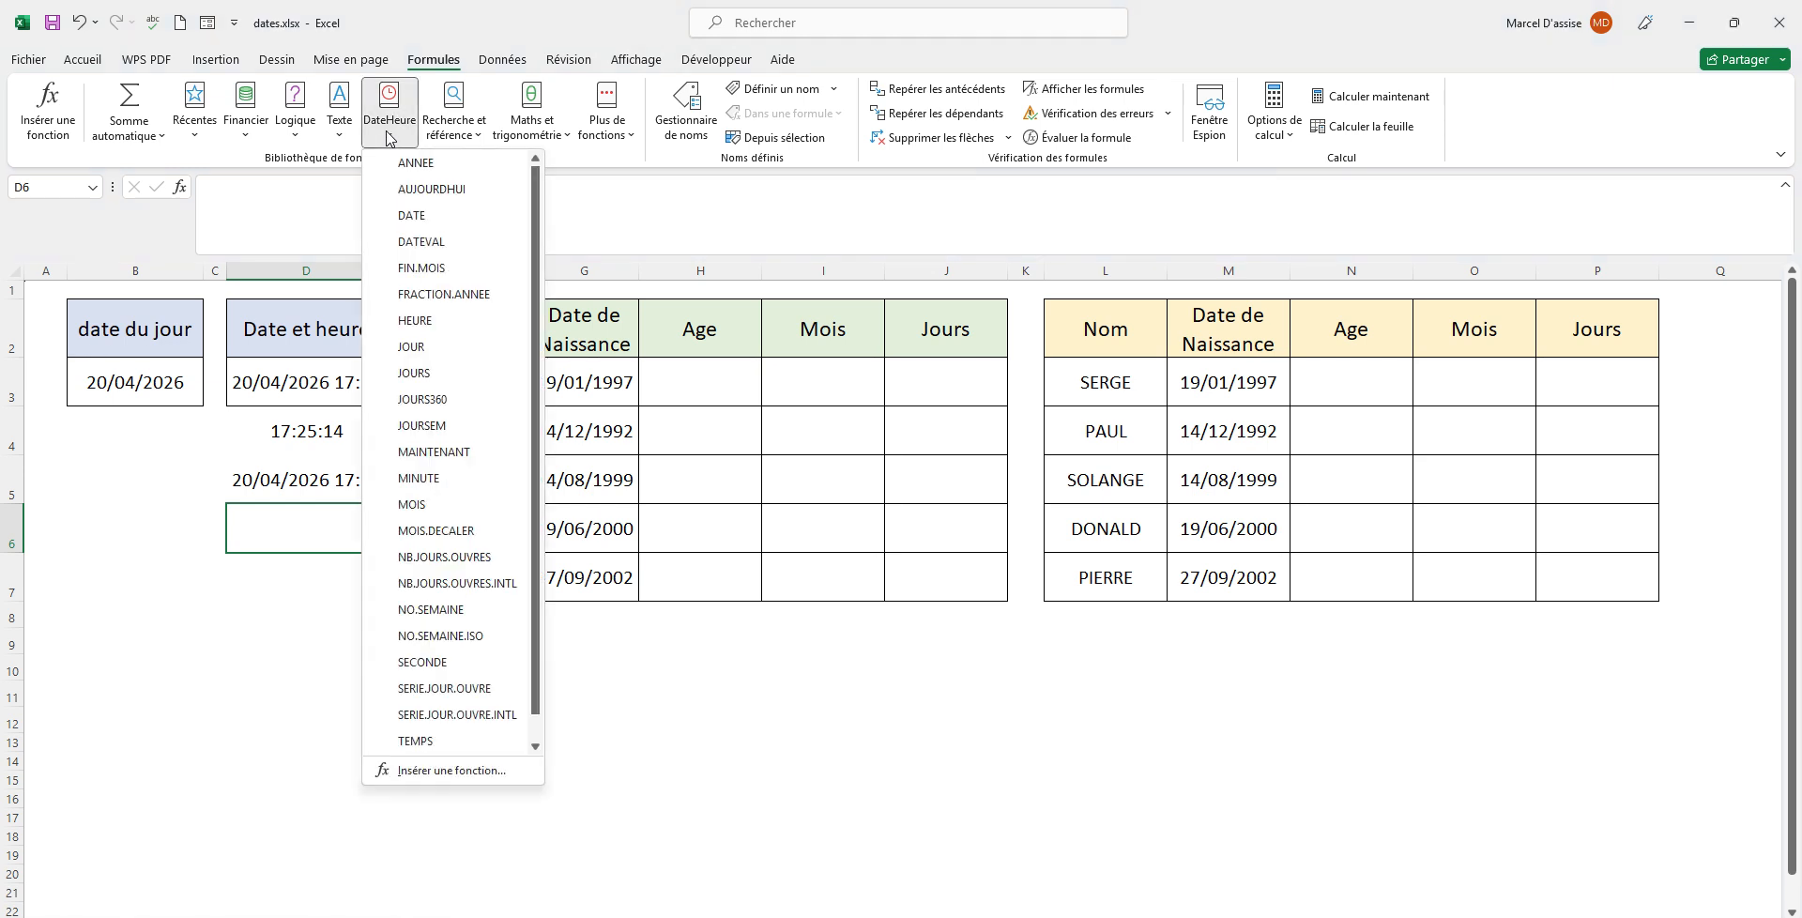
{"action": "left_click", "coordinate": [466, 272]}
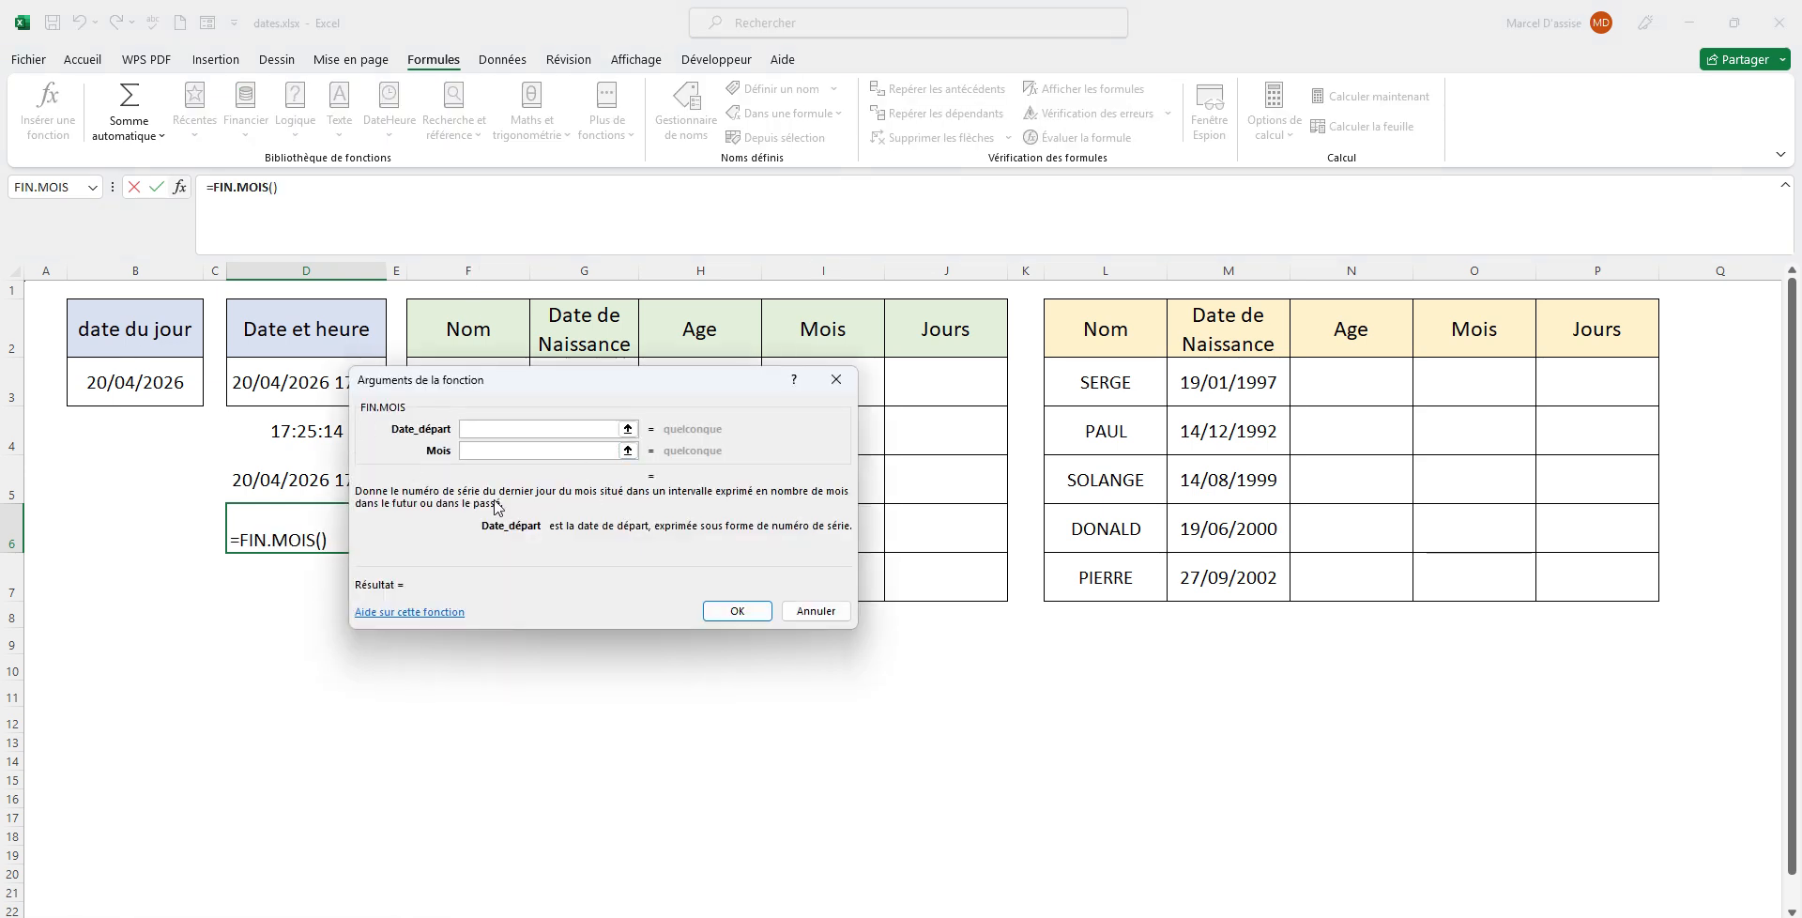
{"action": "left_click_drag", "start_coordinate": [569, 388], "coordinate": [674, 393]}
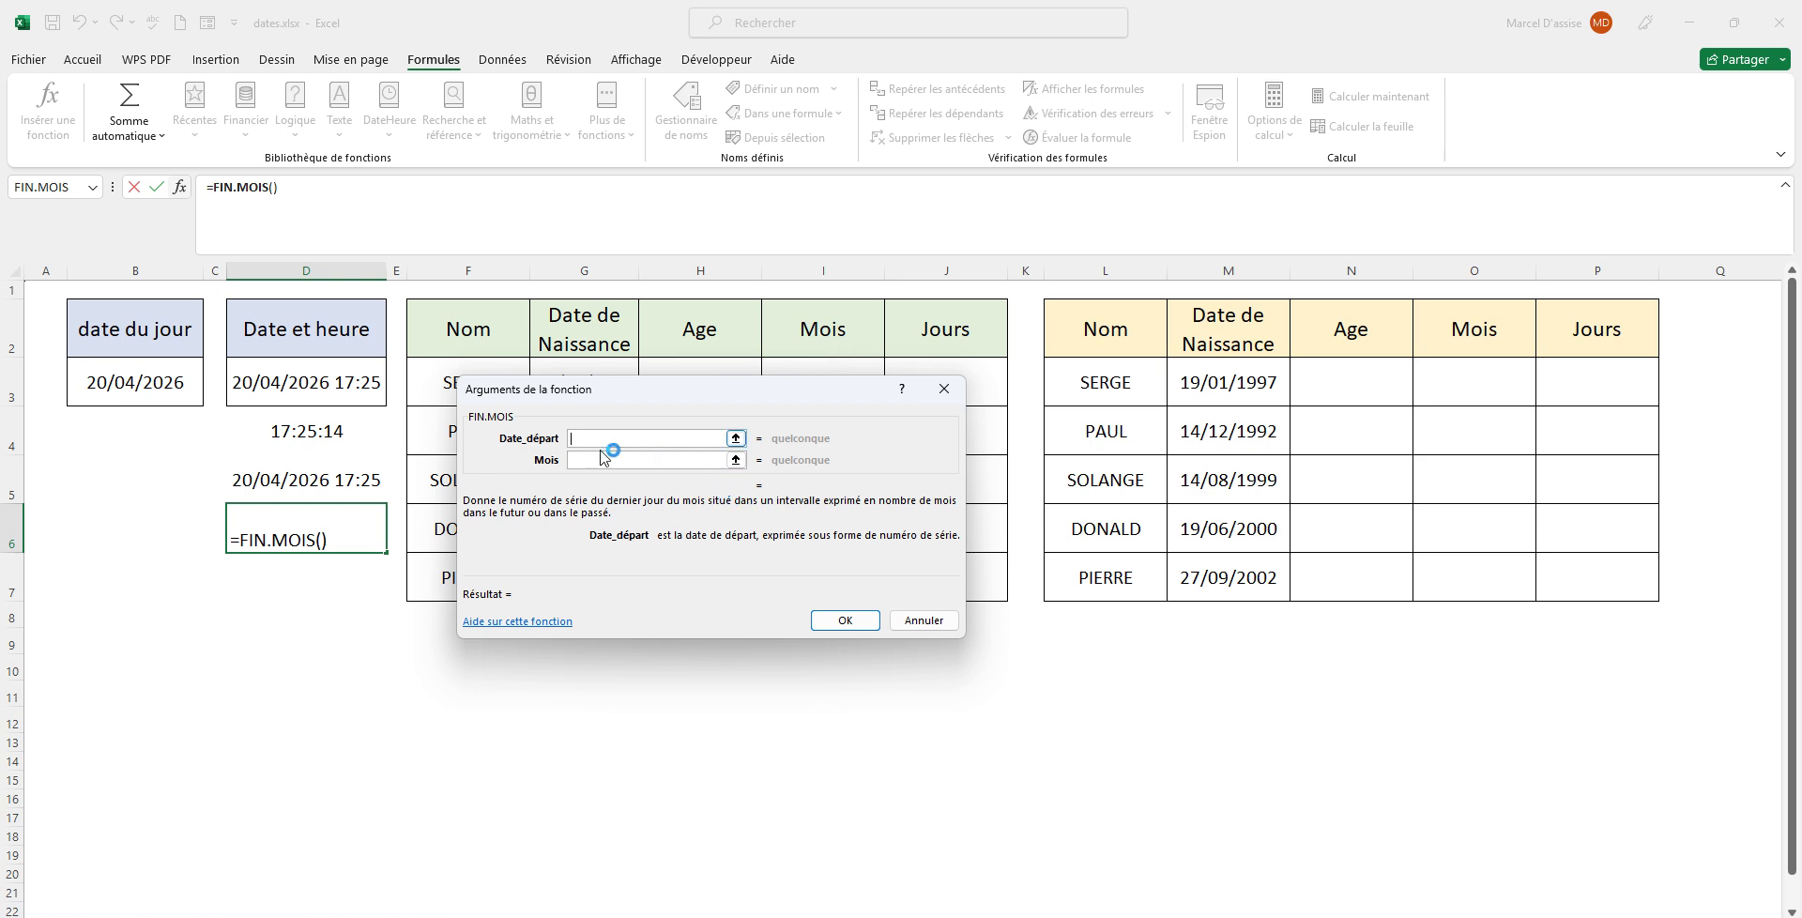
{"action": "left_click", "coordinate": [602, 460]}
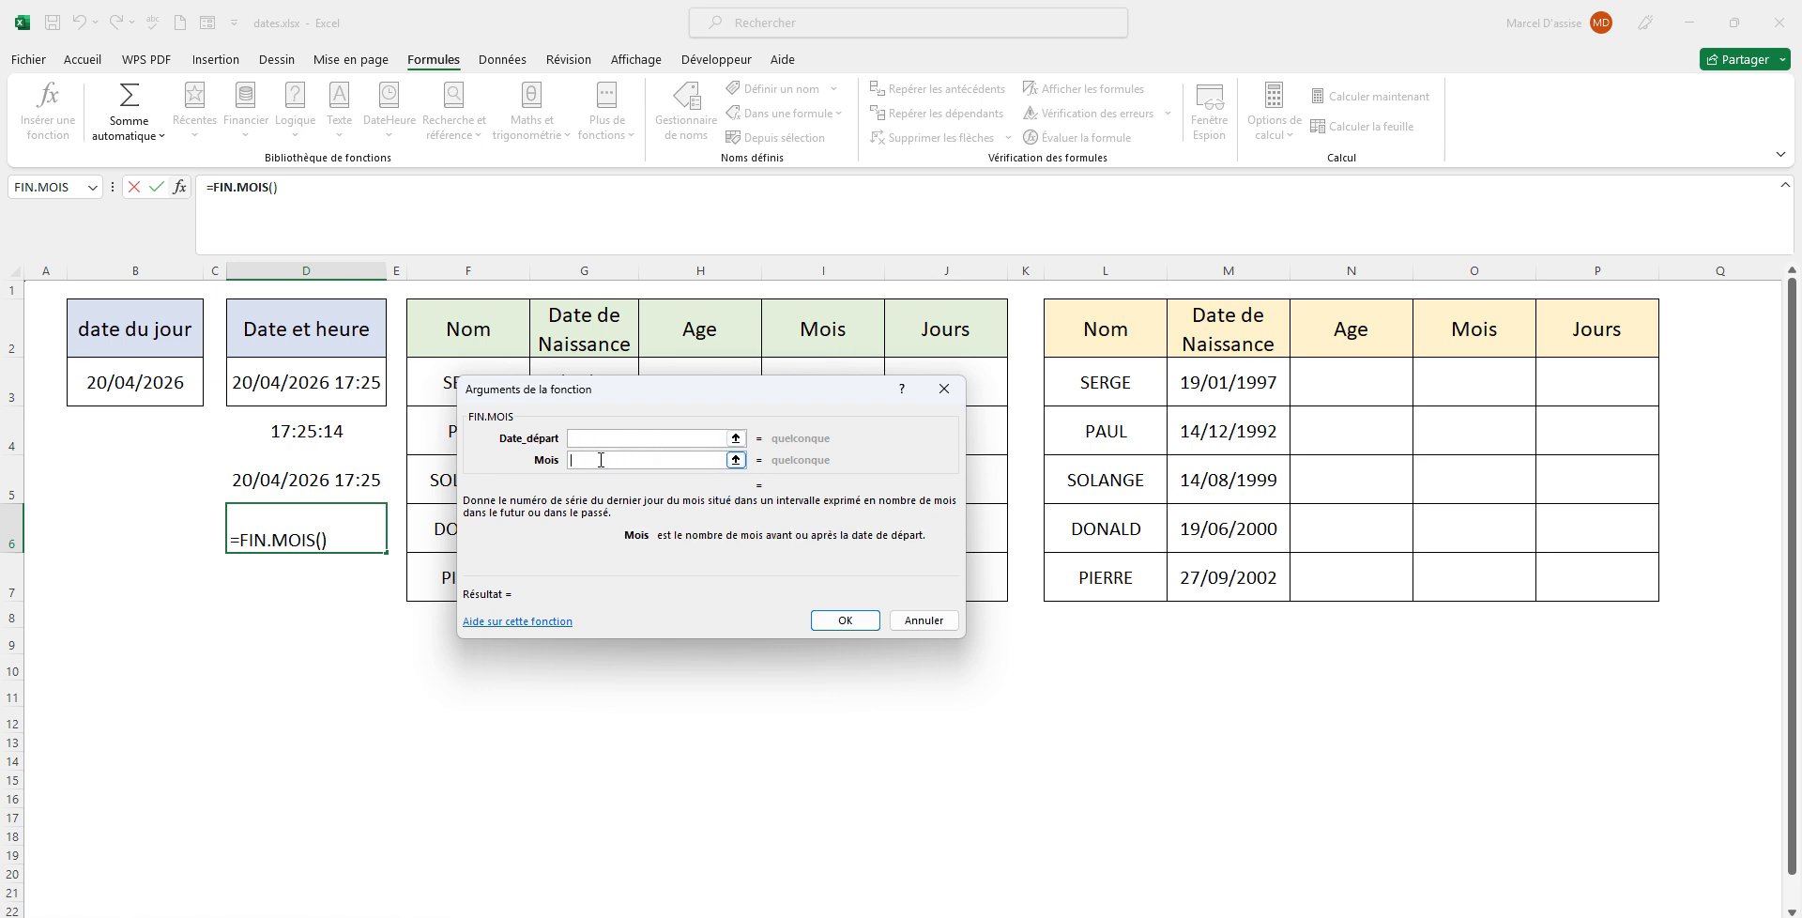
{"action": "left_click", "coordinate": [594, 437]}
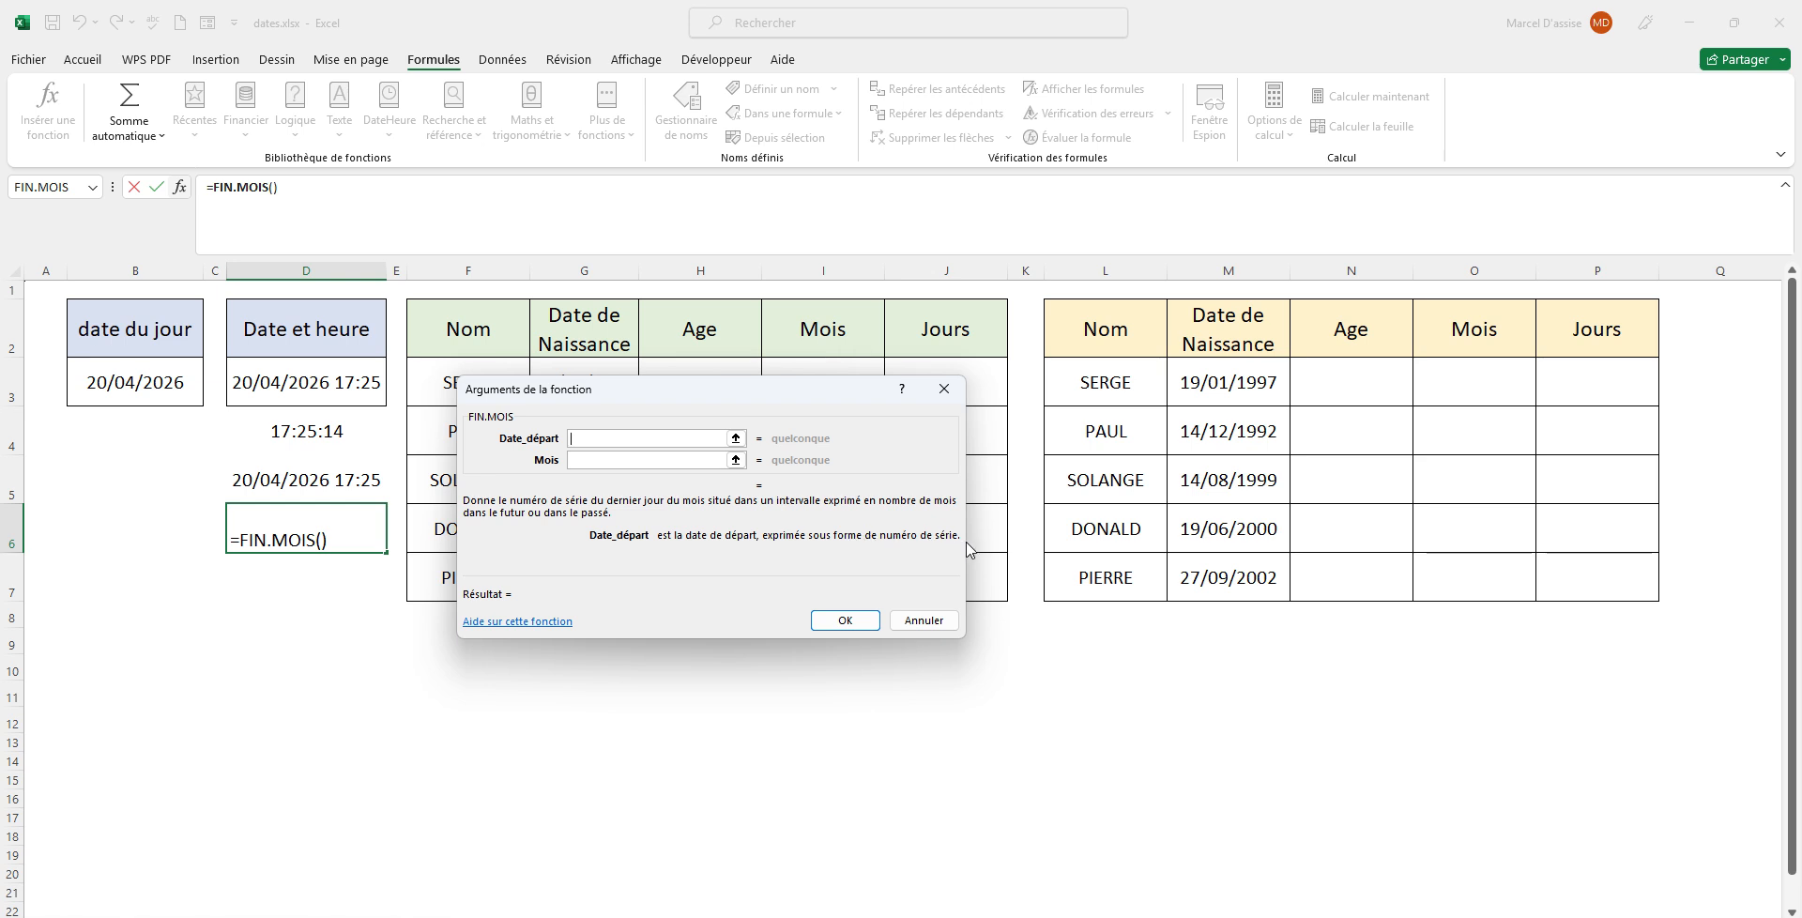
{"action": "left_click", "coordinate": [648, 460]}
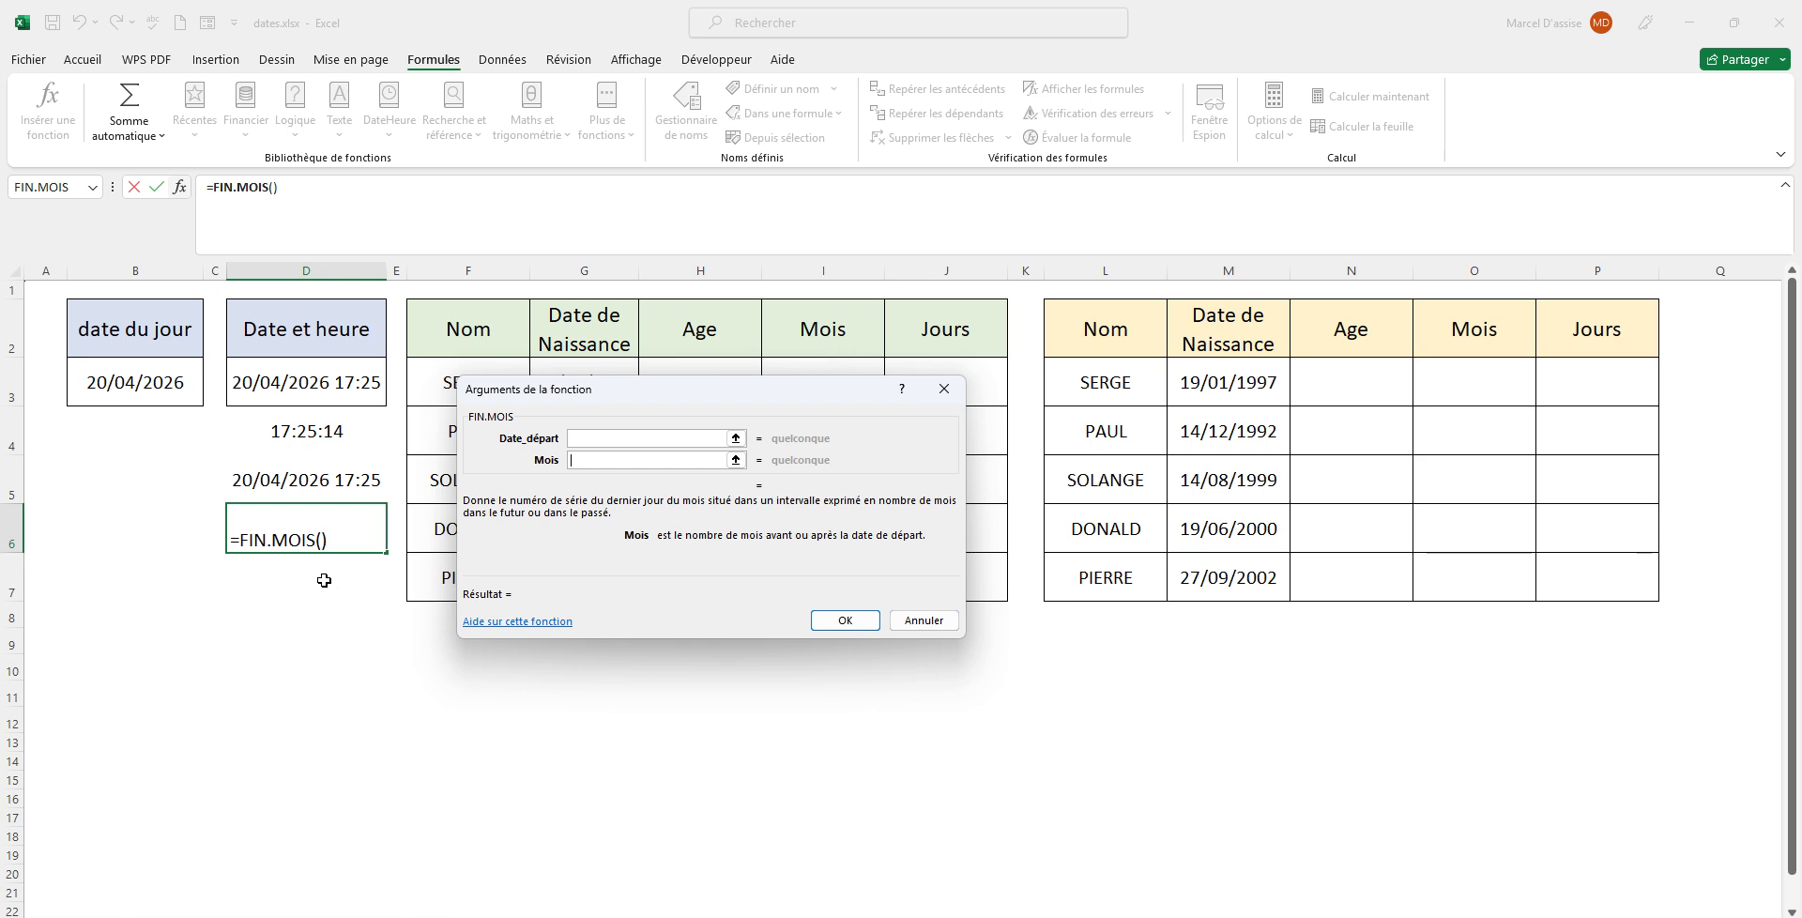
{"action": "left_click", "coordinate": [944, 388]}
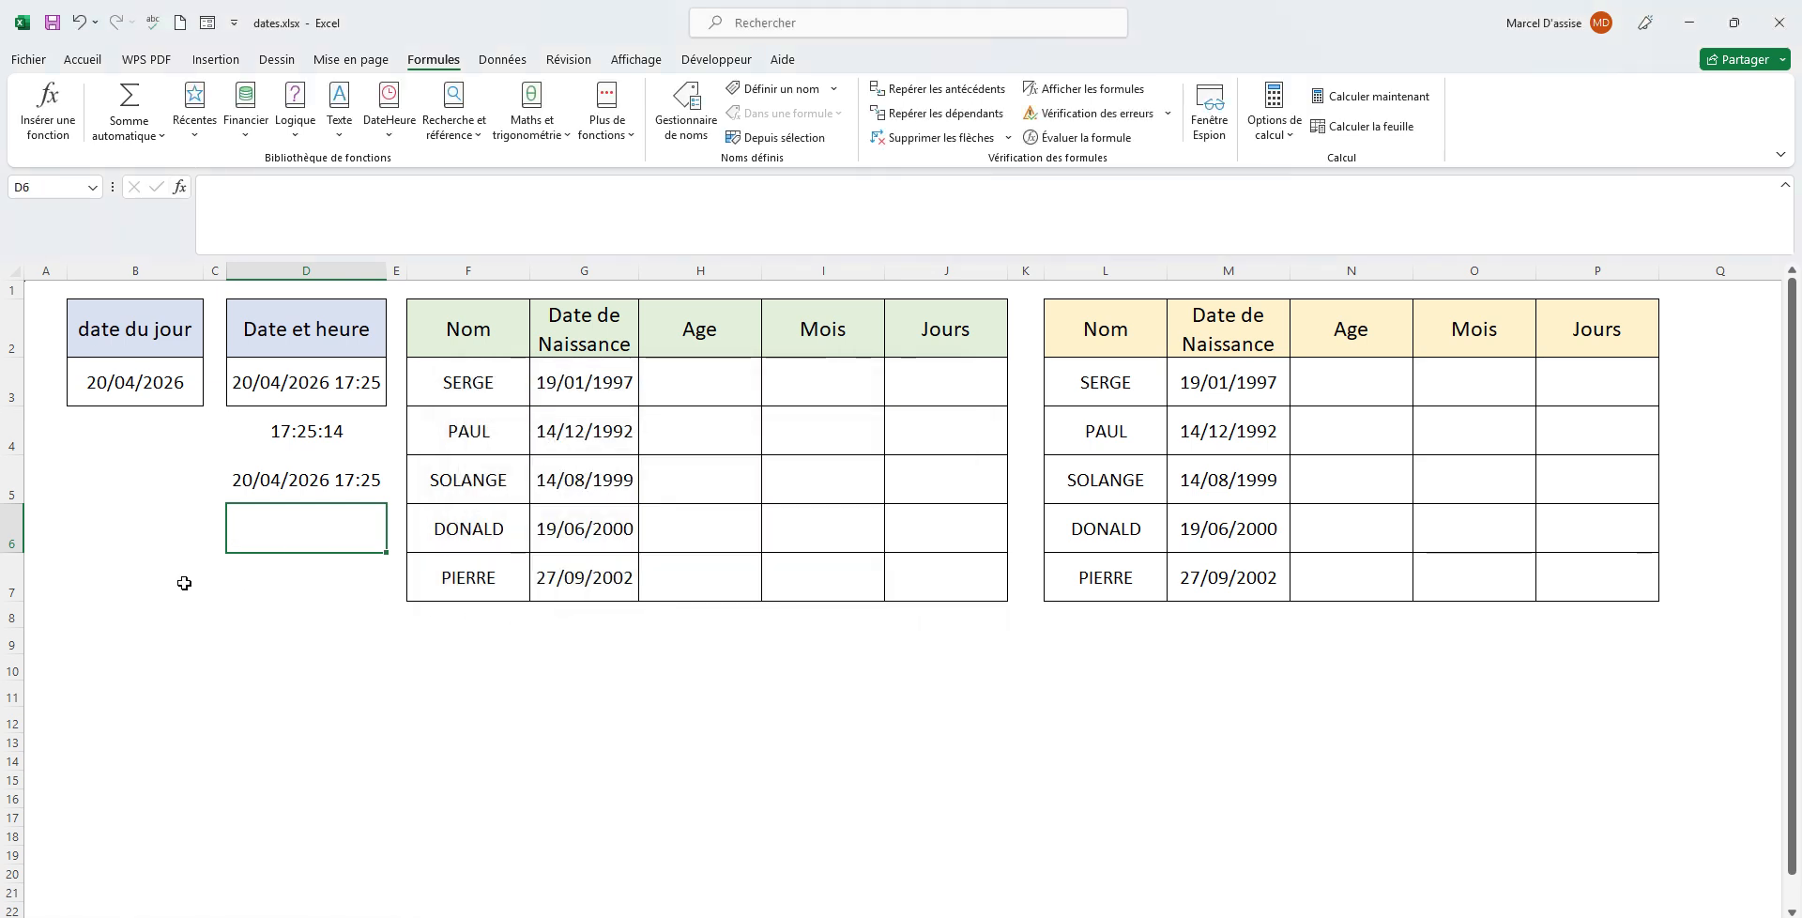
Enter the current date, 20/04/2026, in cell B7 as a fixed value.
{"action": "left_click", "coordinate": [145, 576]}
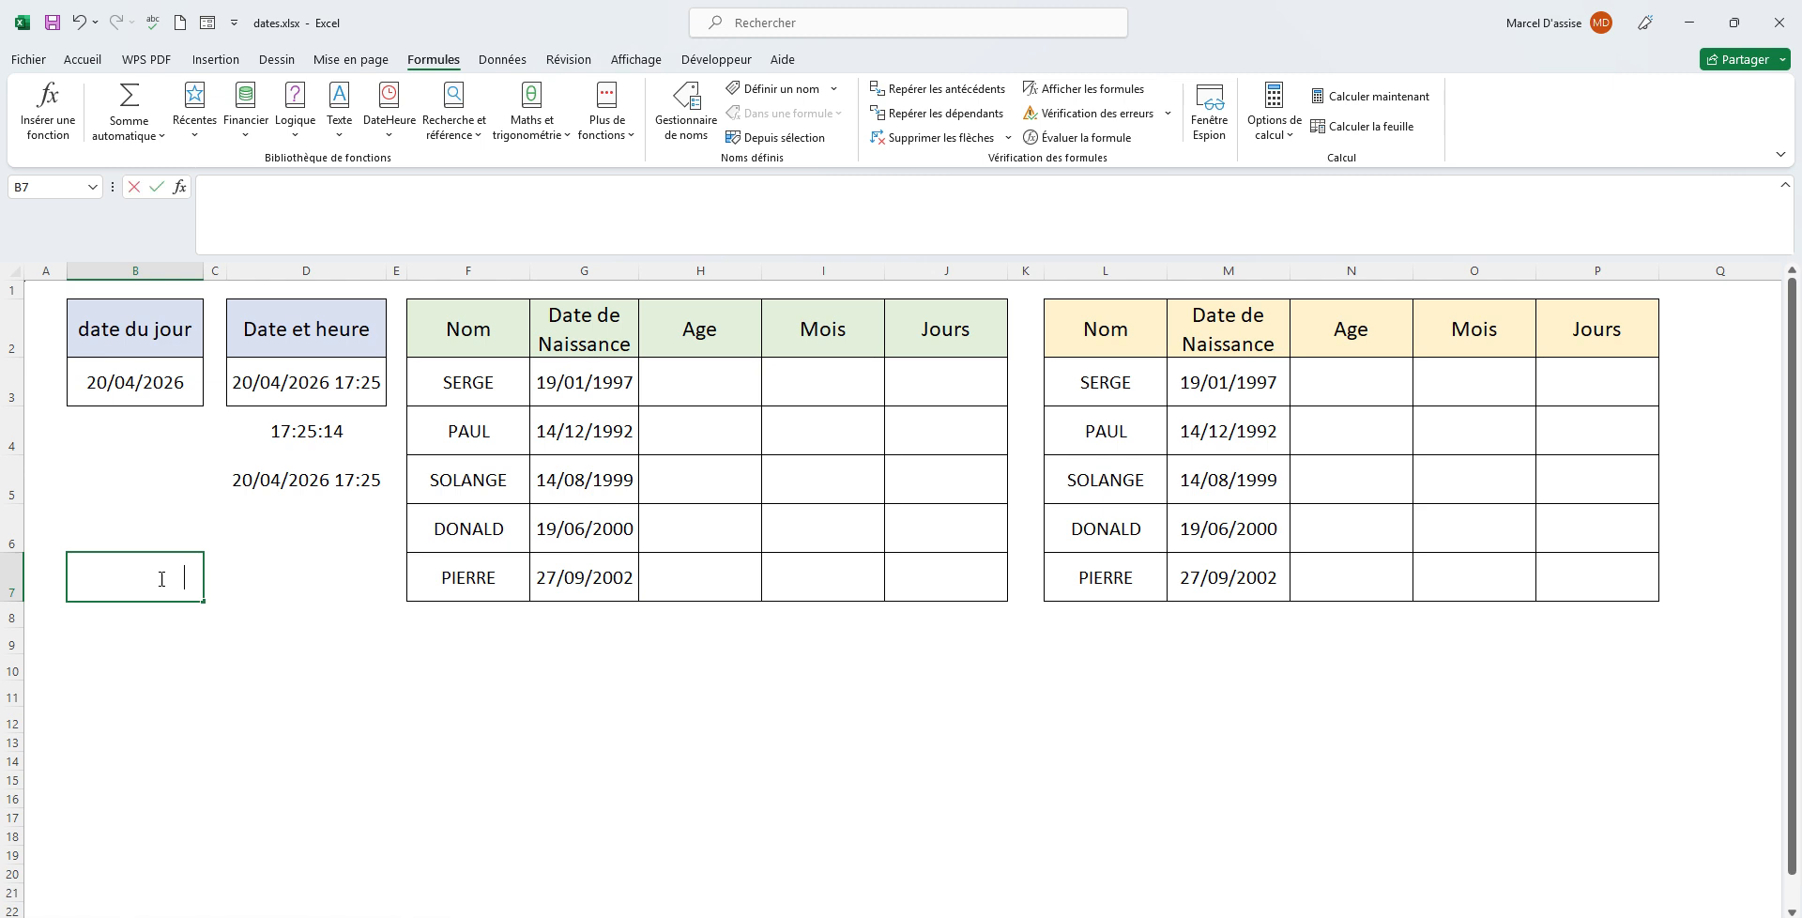
{"action": "key", "text": "ctrl+semicolon"}
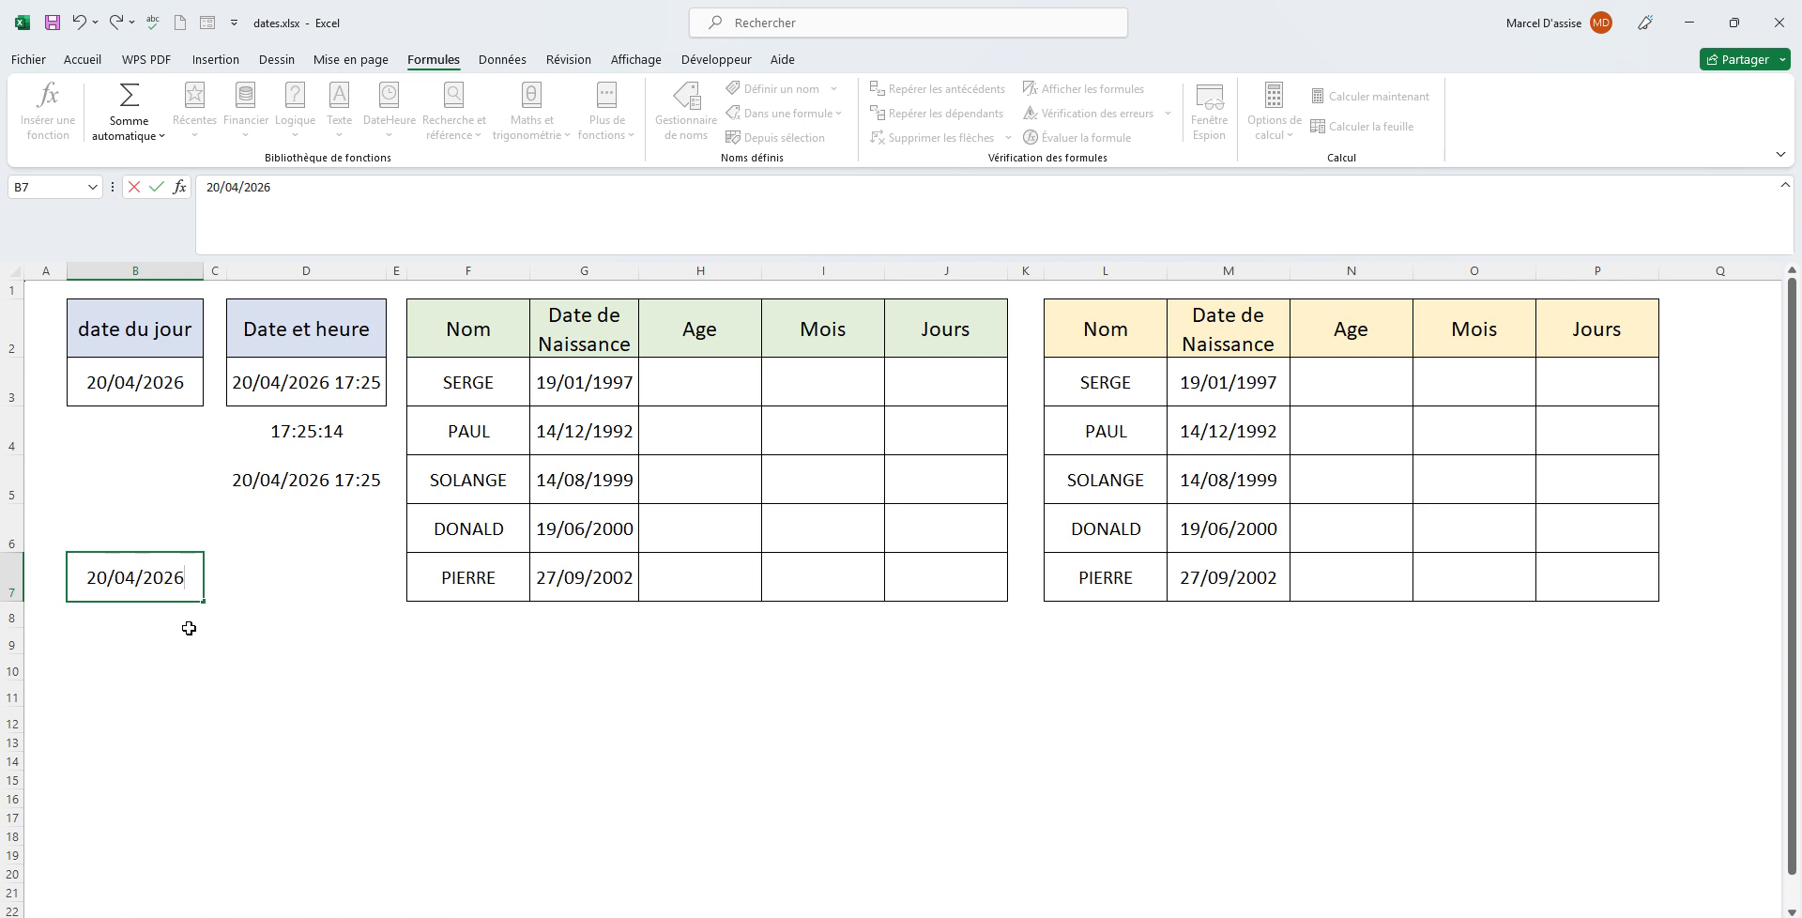
{"action": "left_click", "coordinate": [300, 526]}
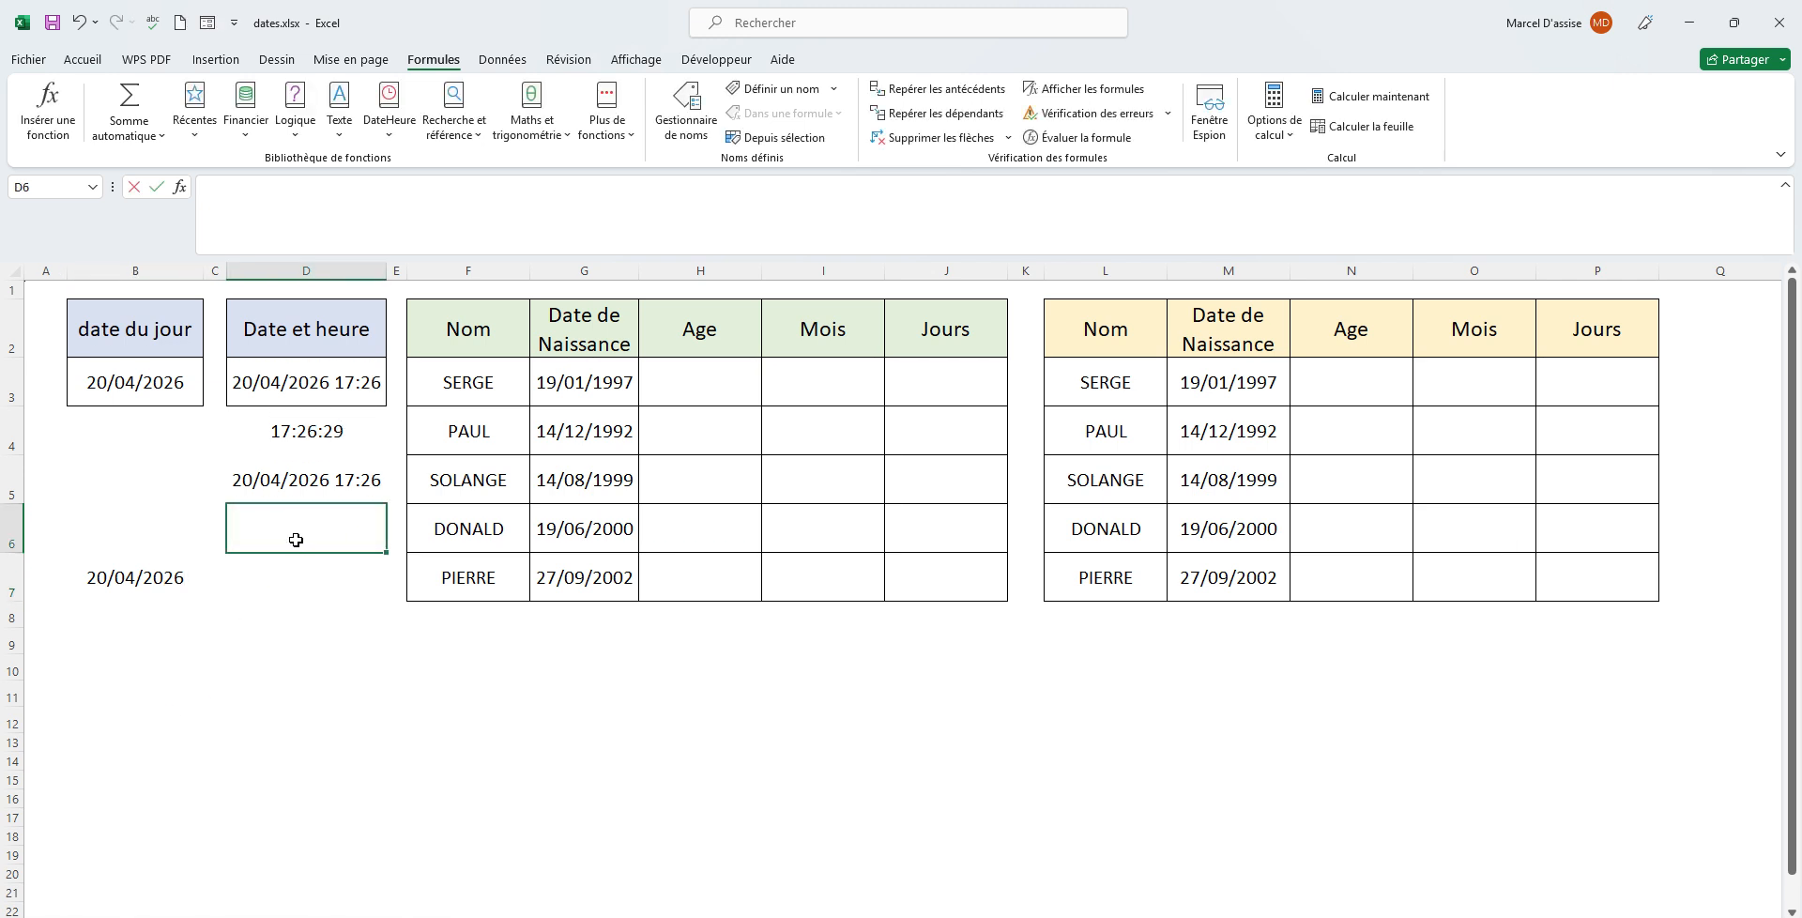
Insert the FIN.MOIS function in cell D6 with B7 as the Date_départ argument and 1 as the Mois argument.
{"action": "type", "text": "="}
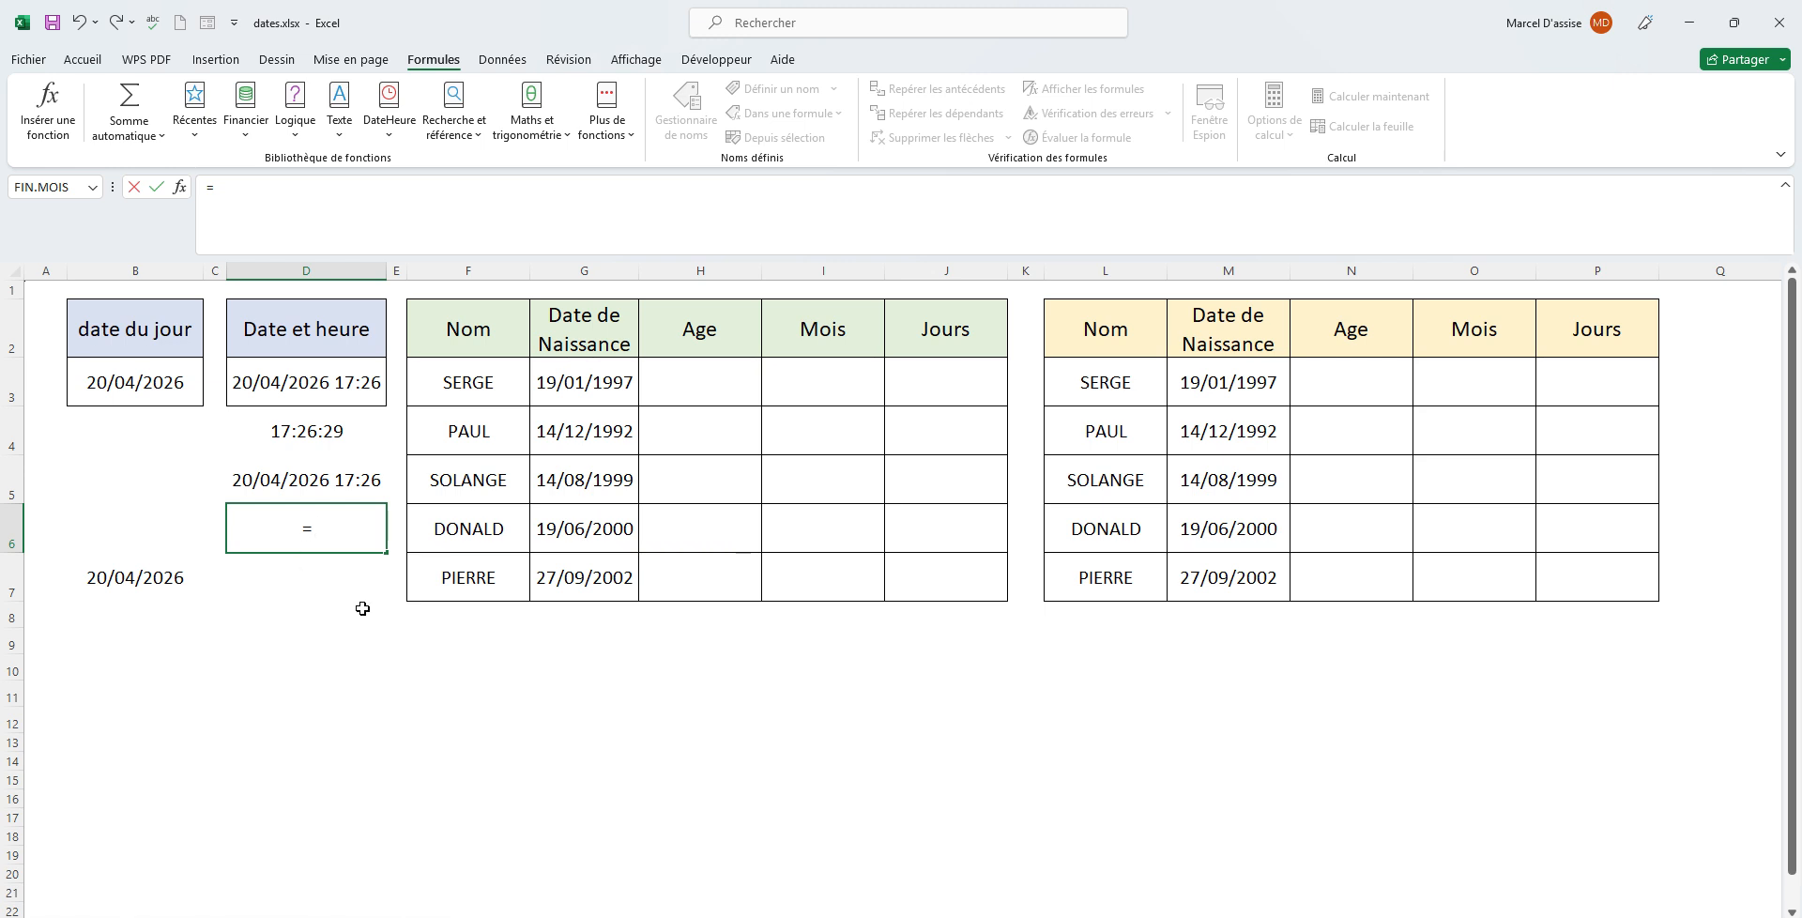
{"action": "key", "text": "BackSpace"}
{"action": "left_click", "coordinate": [389, 111]}
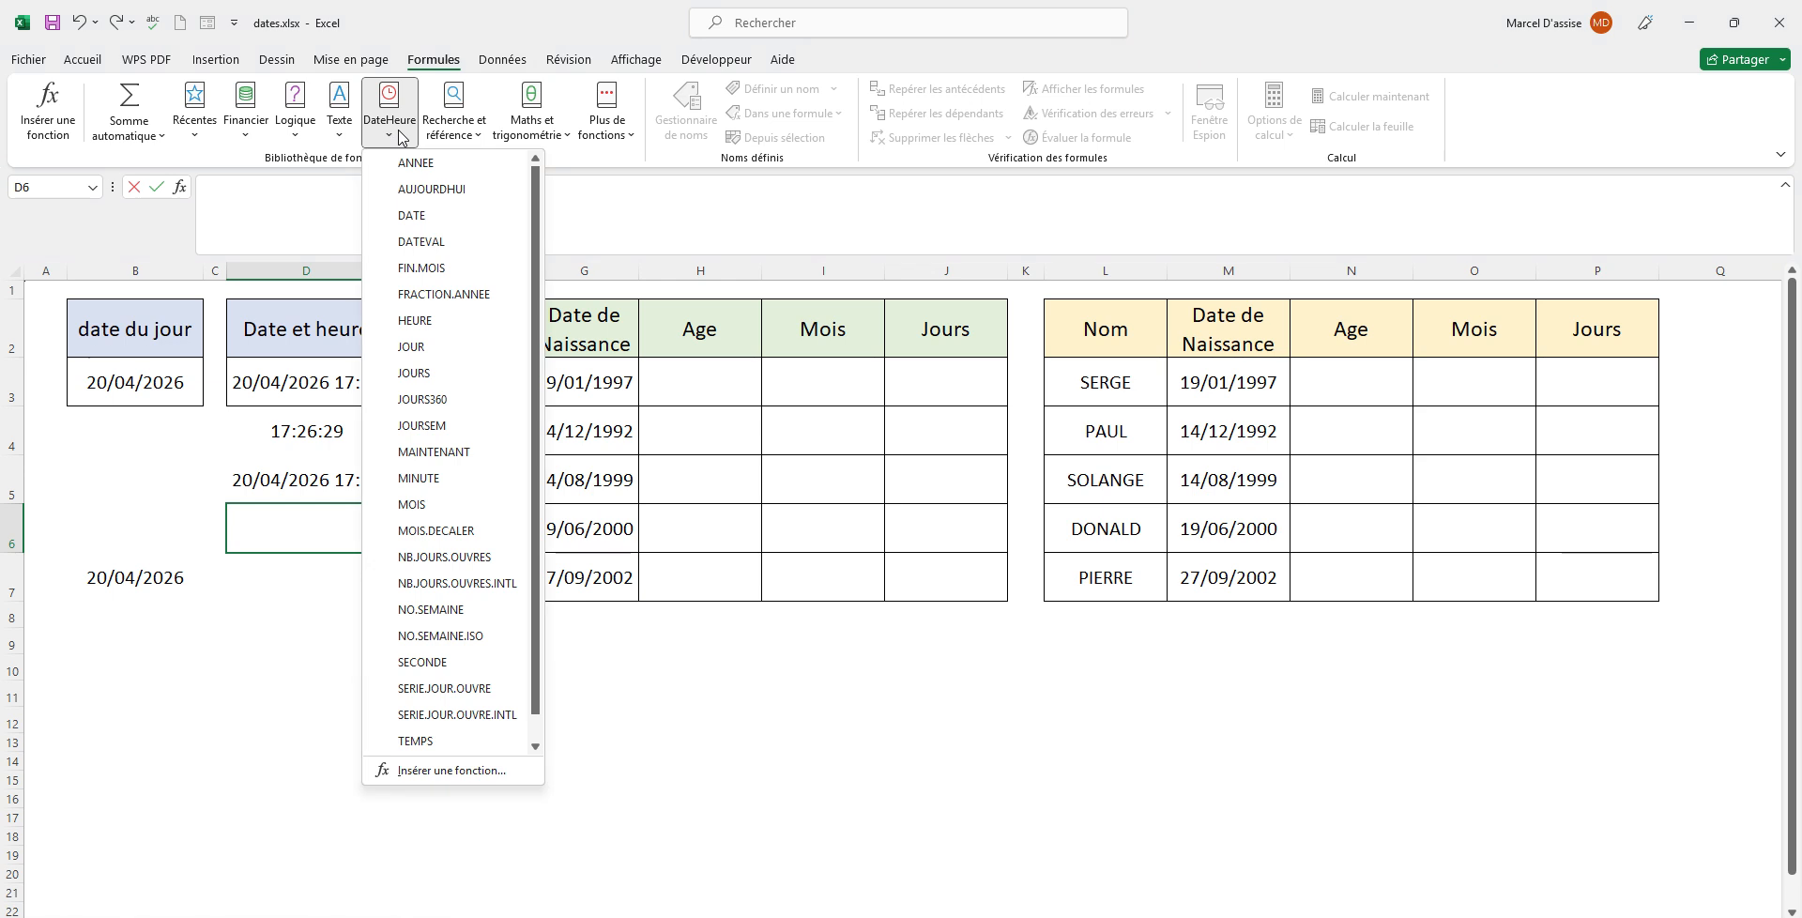
{"action": "left_click", "coordinate": [453, 269]}
{"action": "left_click_drag", "start_coordinate": [644, 394], "coordinate": [634, 453]}
{"action": "left_click", "coordinate": [123, 582]}
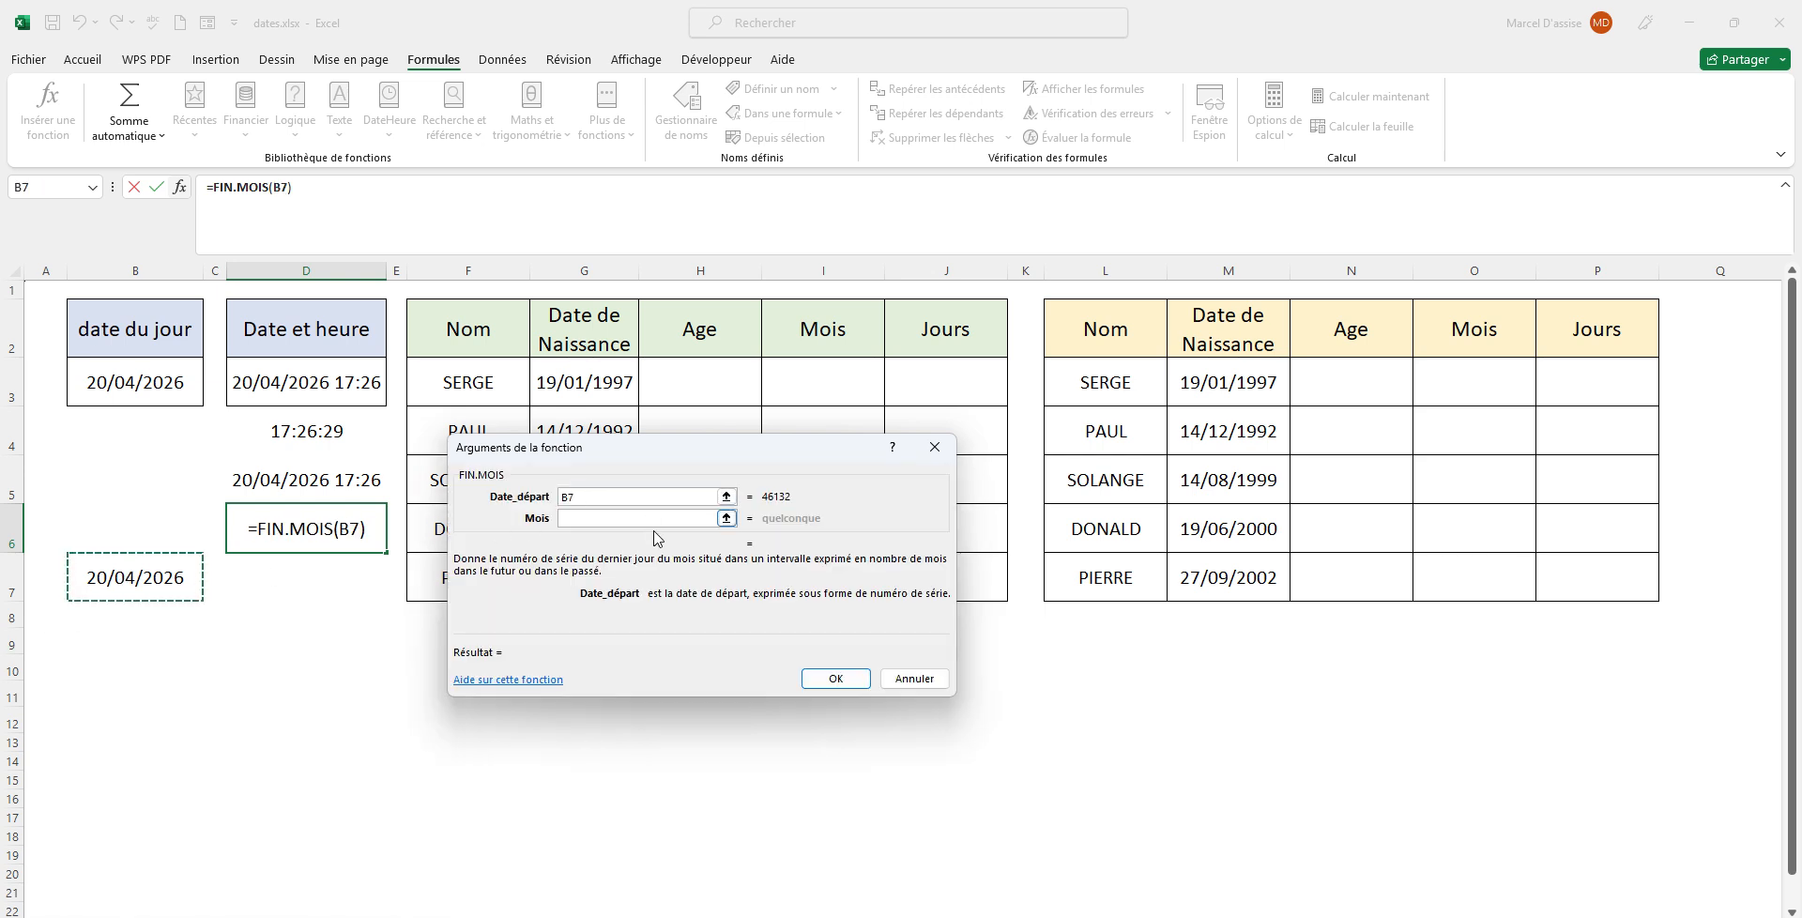
{"action": "left_click", "coordinate": [583, 519]}
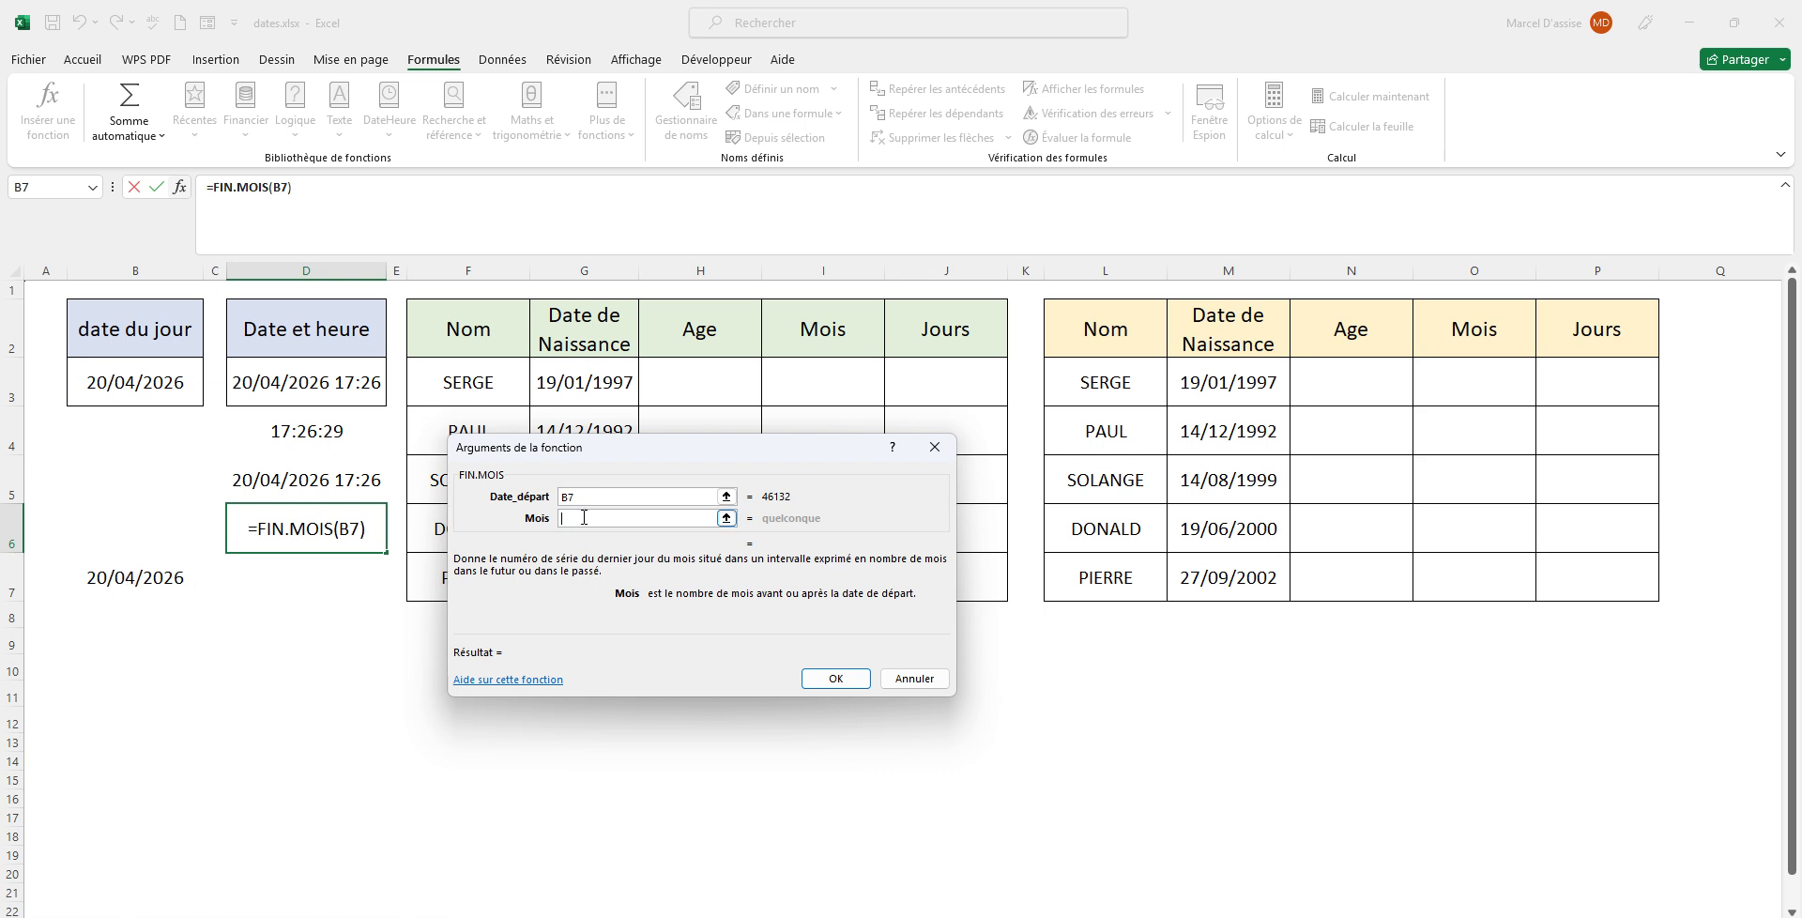
{"action": "type", "text": "1"}
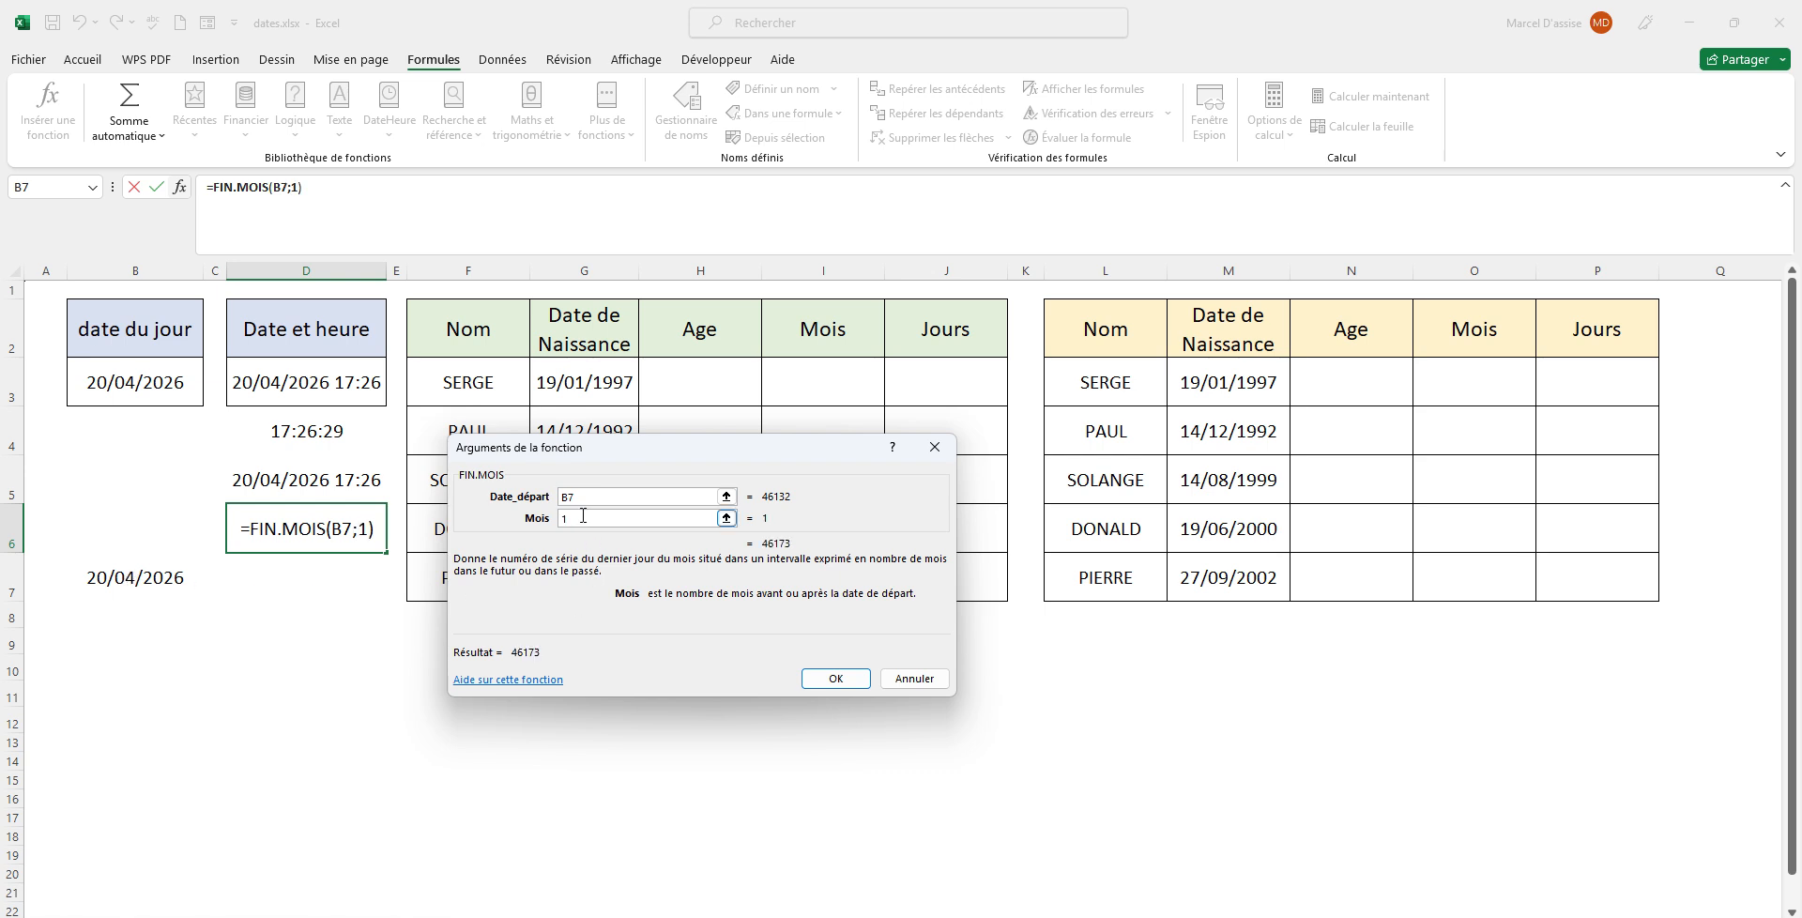
{"action": "left_click", "coordinate": [838, 675]}
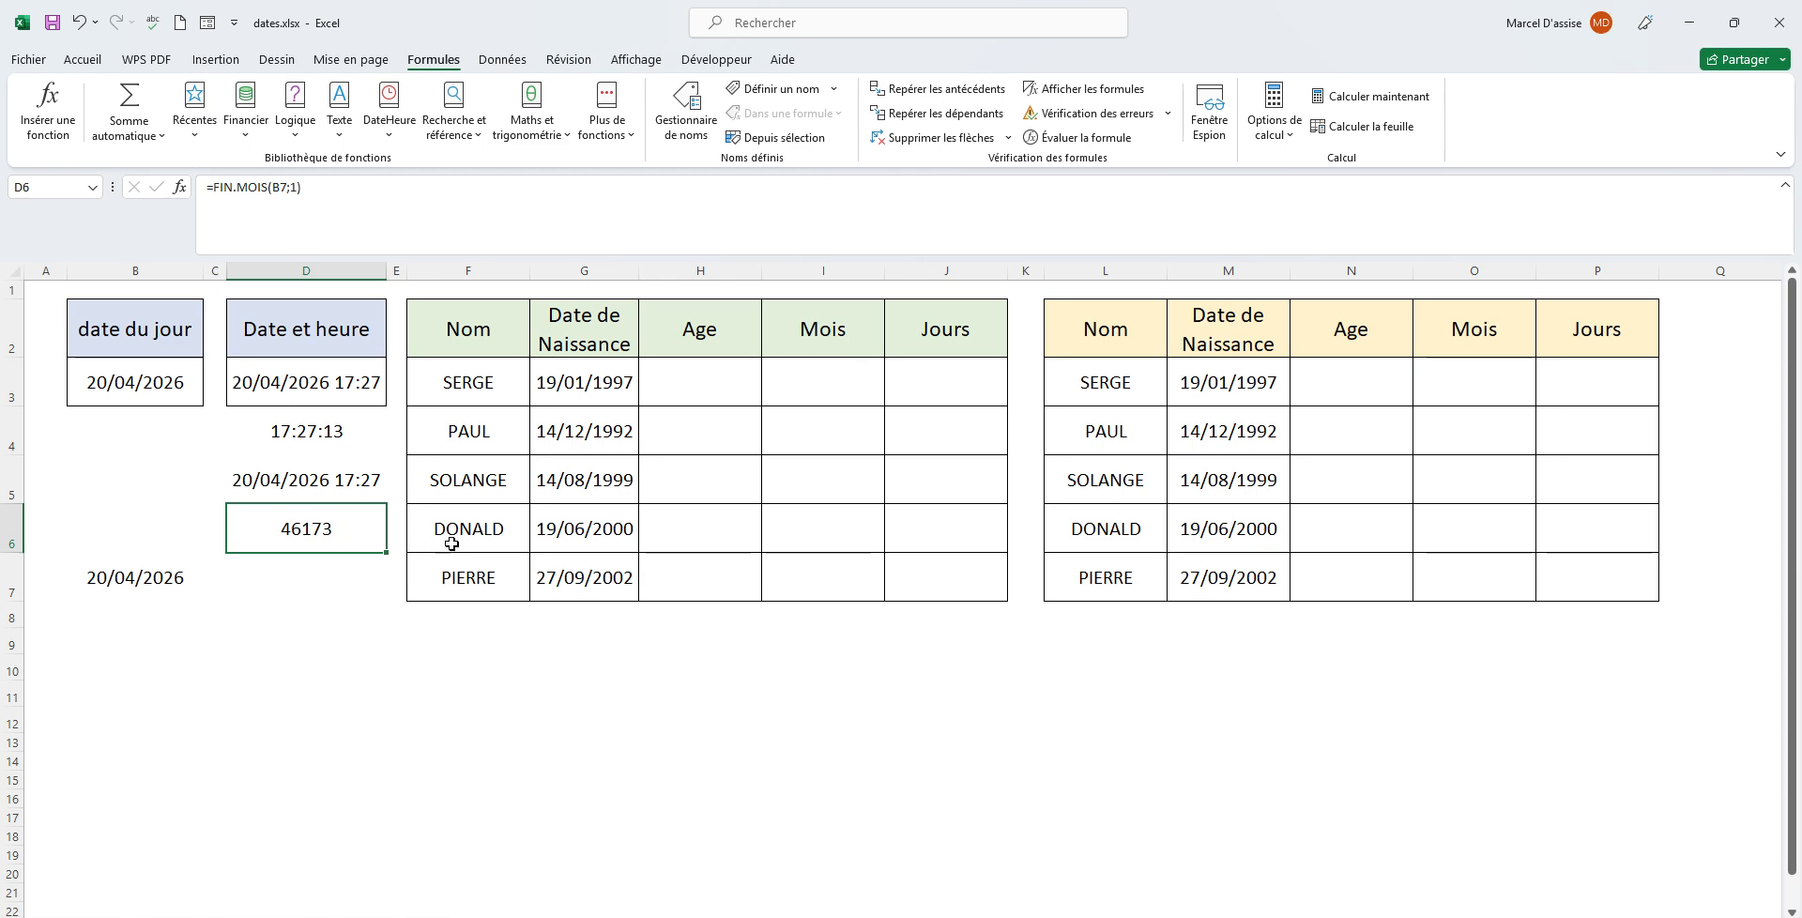
Apply the Date courte number format to the FIN.MOIS result in cell D6.
{"action": "left_click", "coordinate": [82, 59]}
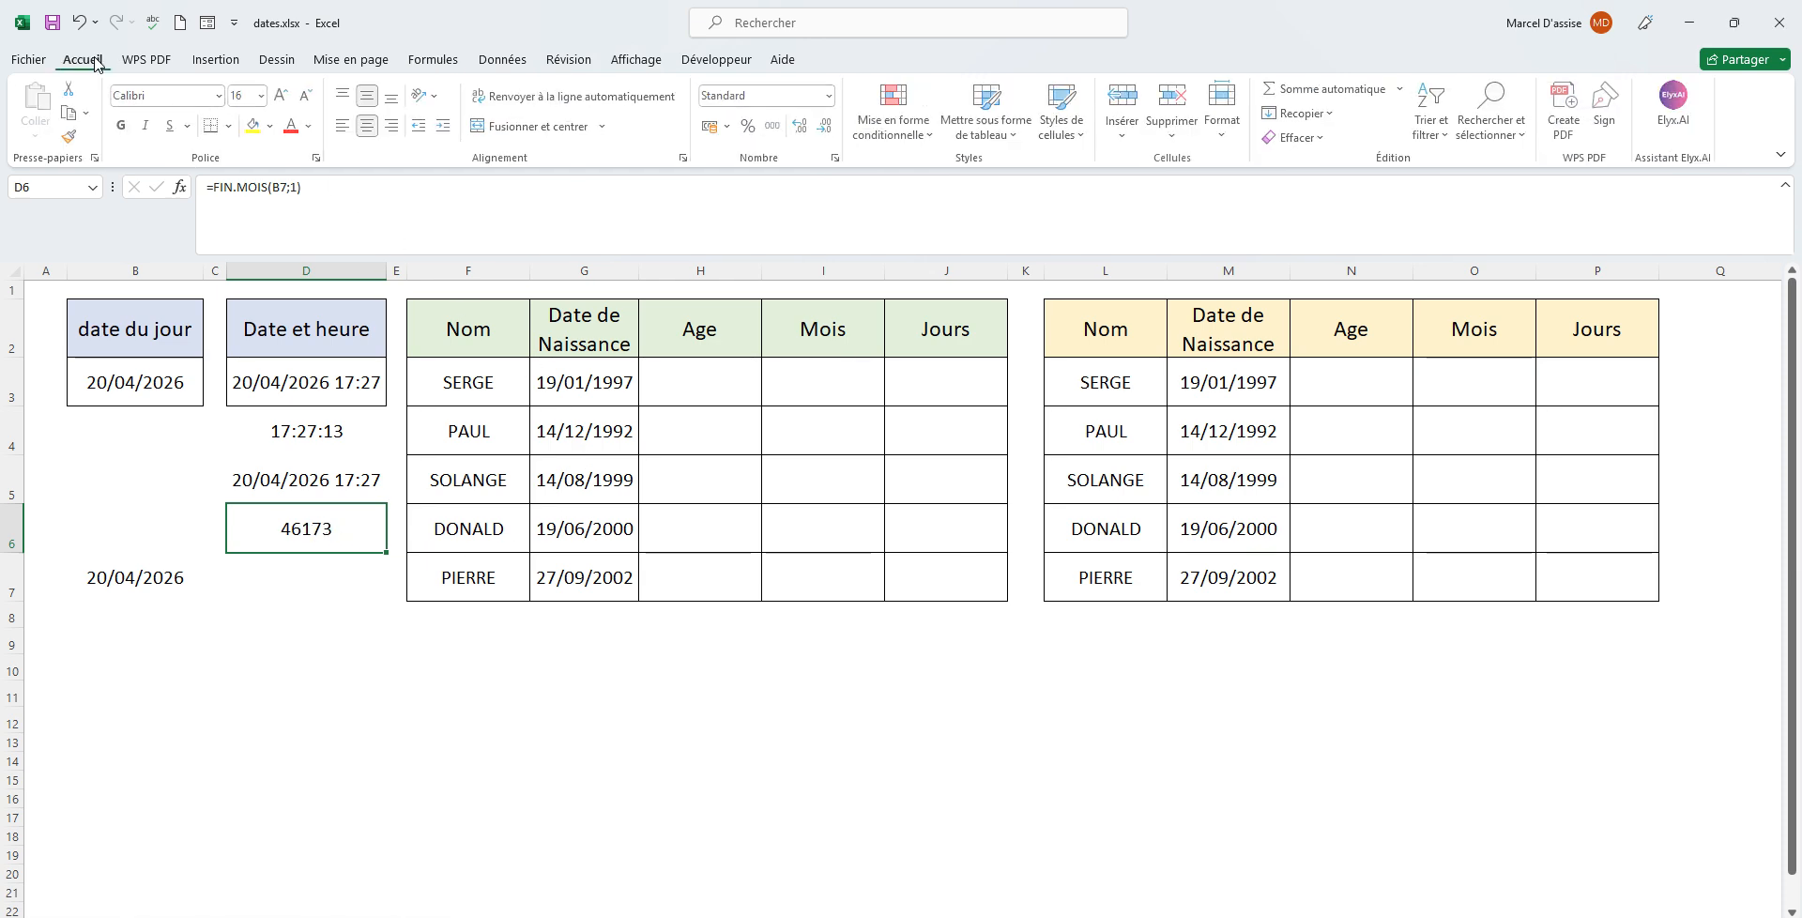
{"action": "left_click", "coordinate": [831, 96]}
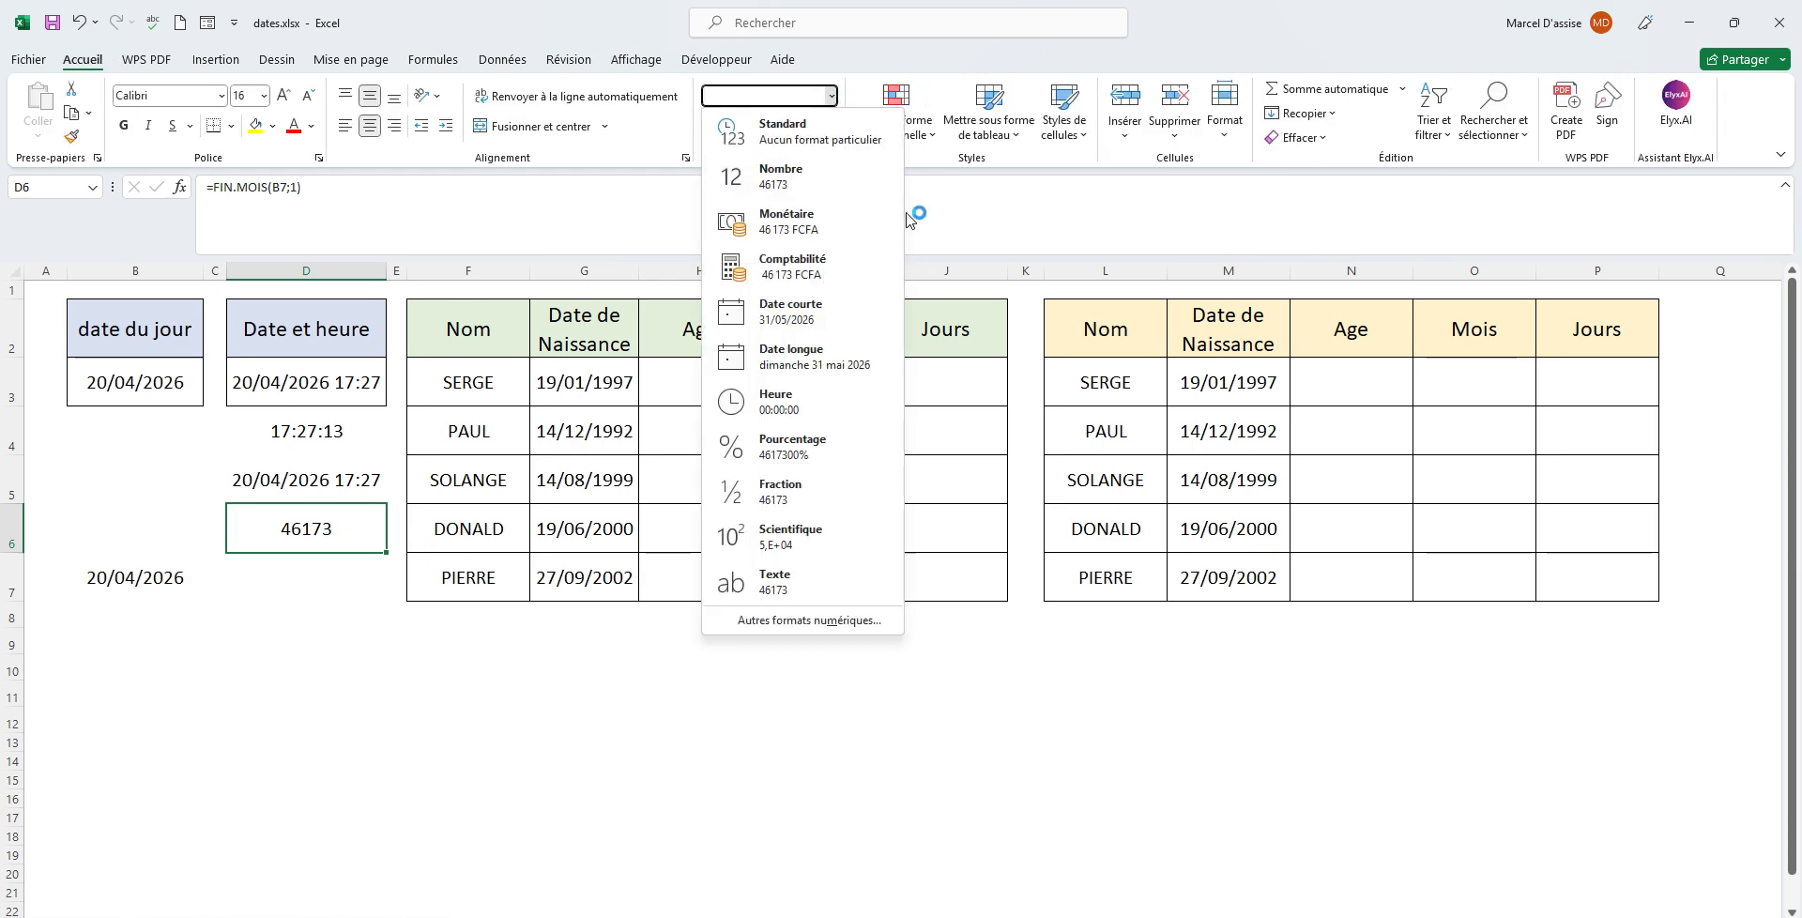
{"action": "left_click", "coordinate": [832, 319]}
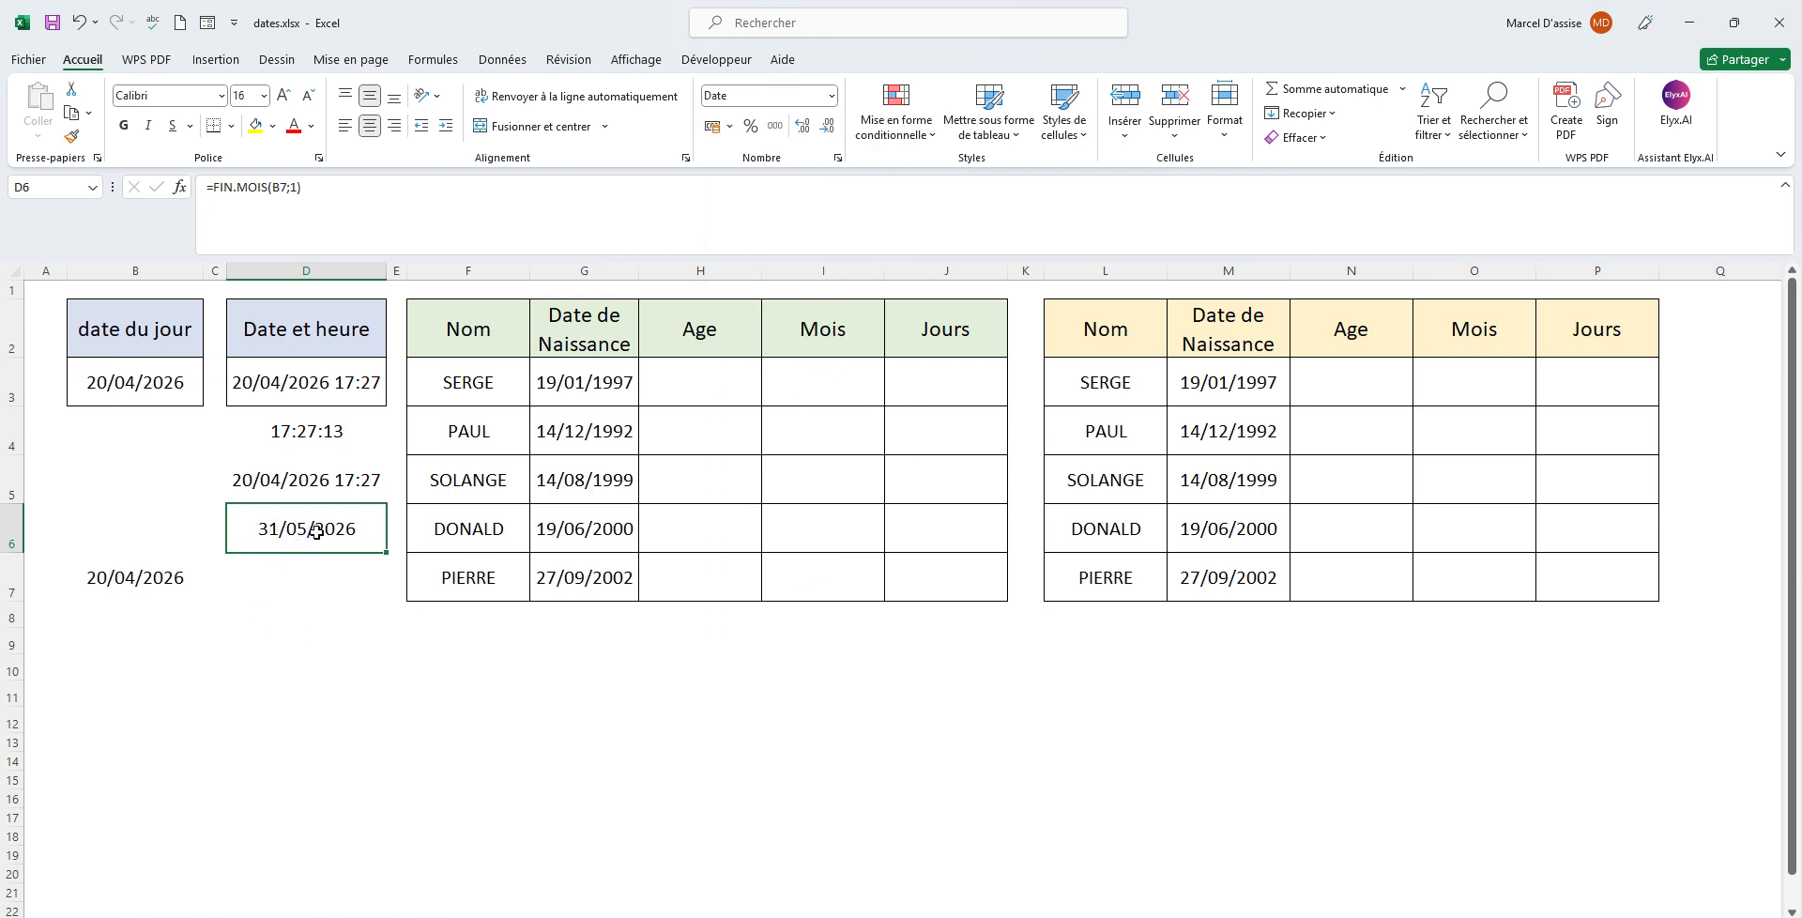
Set the month argument of the FIN.MOIS formula in cell D6 to 2.
{"action": "left_click", "coordinate": [297, 189]}
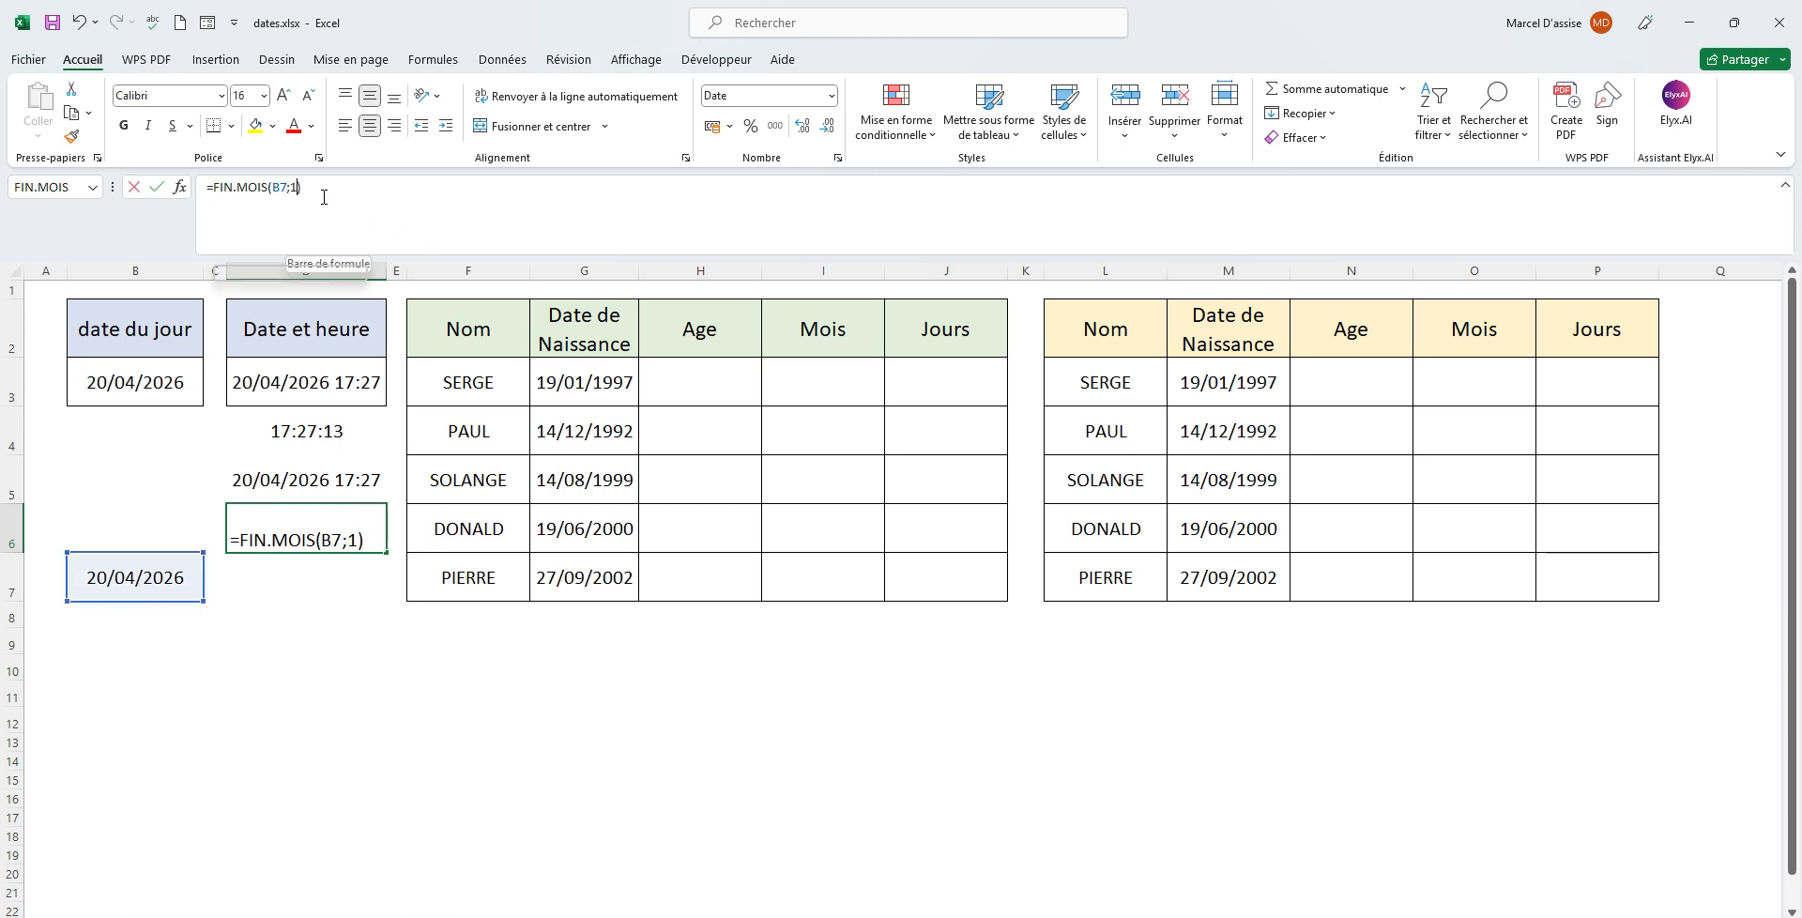
{"action": "key", "text": "BackSpace"}
{"action": "type", "text": "2"}
{"action": "key", "text": "Return"}
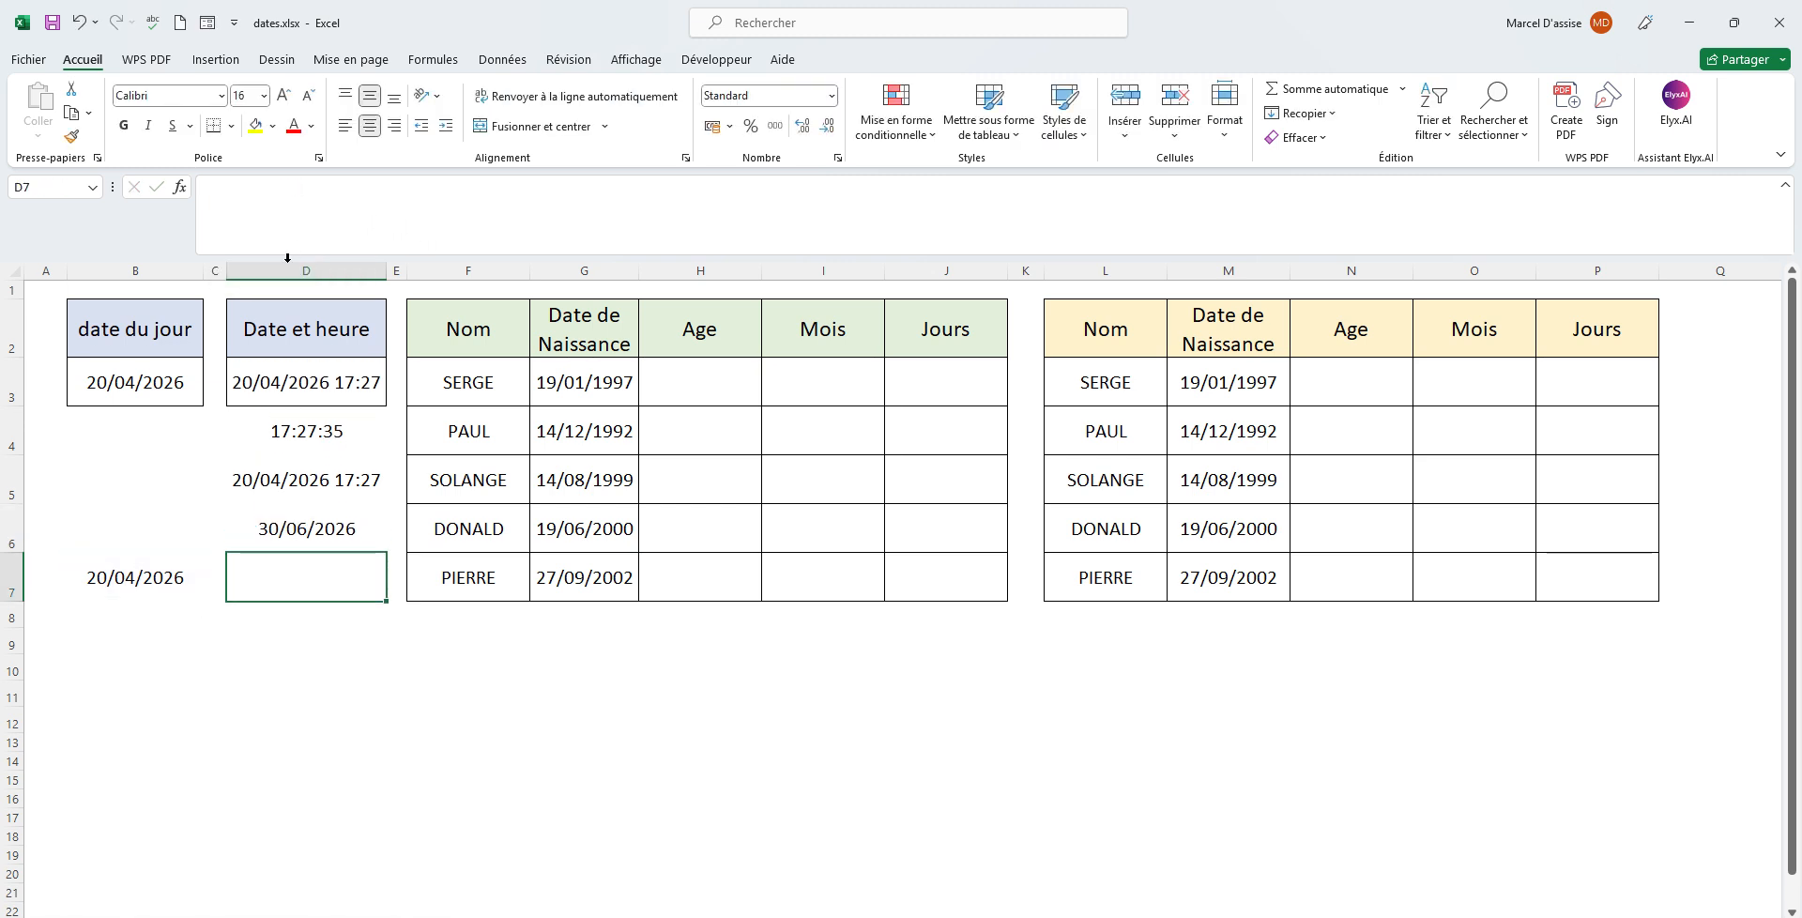
Set the month argument of the FIN.MOIS formula in cell D6 to 0.
{"action": "left_click", "coordinate": [278, 532]}
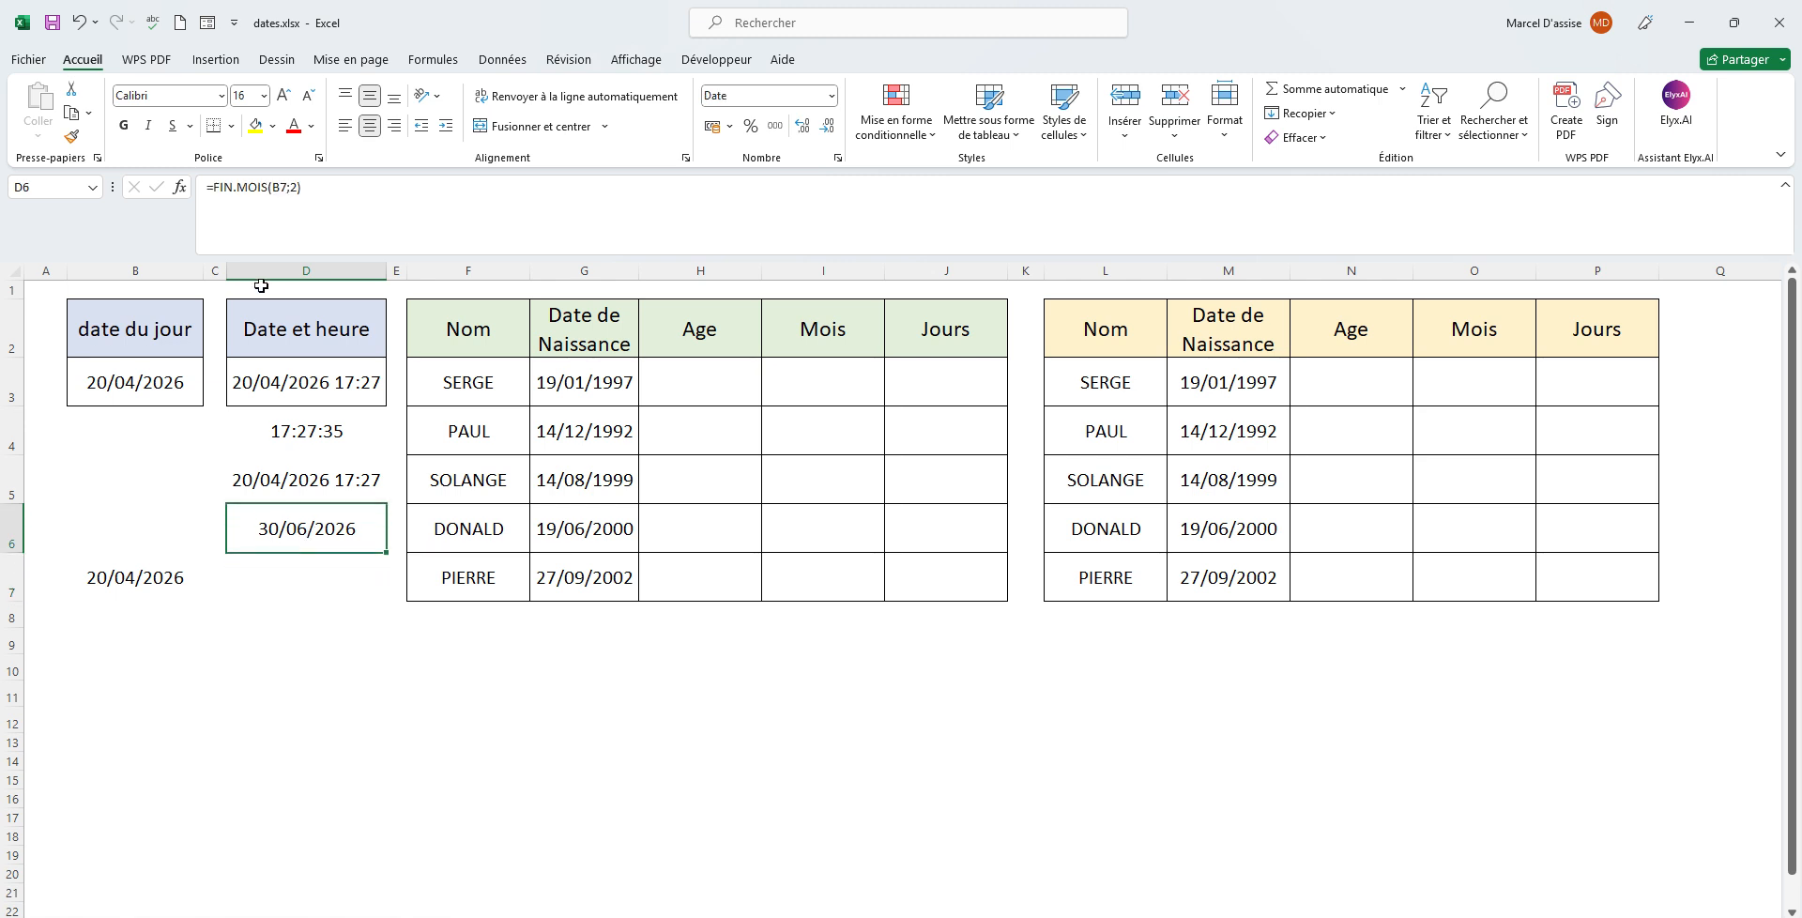
{"action": "left_click", "coordinate": [300, 197]}
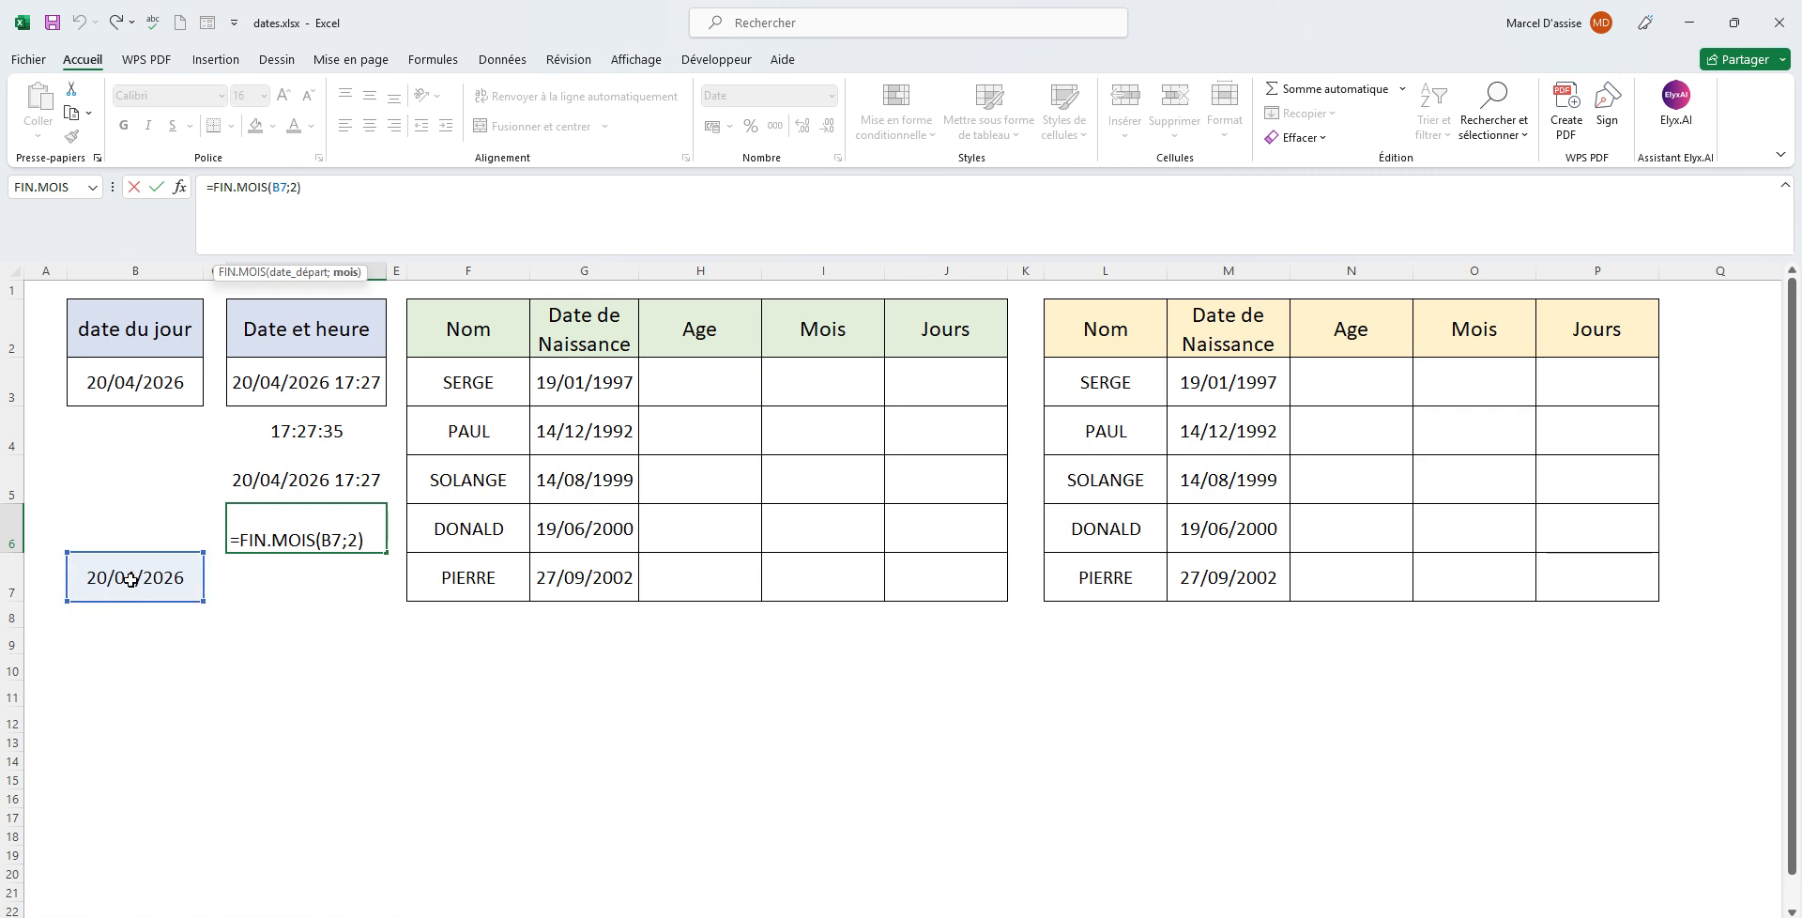
{"action": "key", "text": "BackSpace"}
{"action": "type", "text": "0"}
{"action": "key", "text": "Return"}
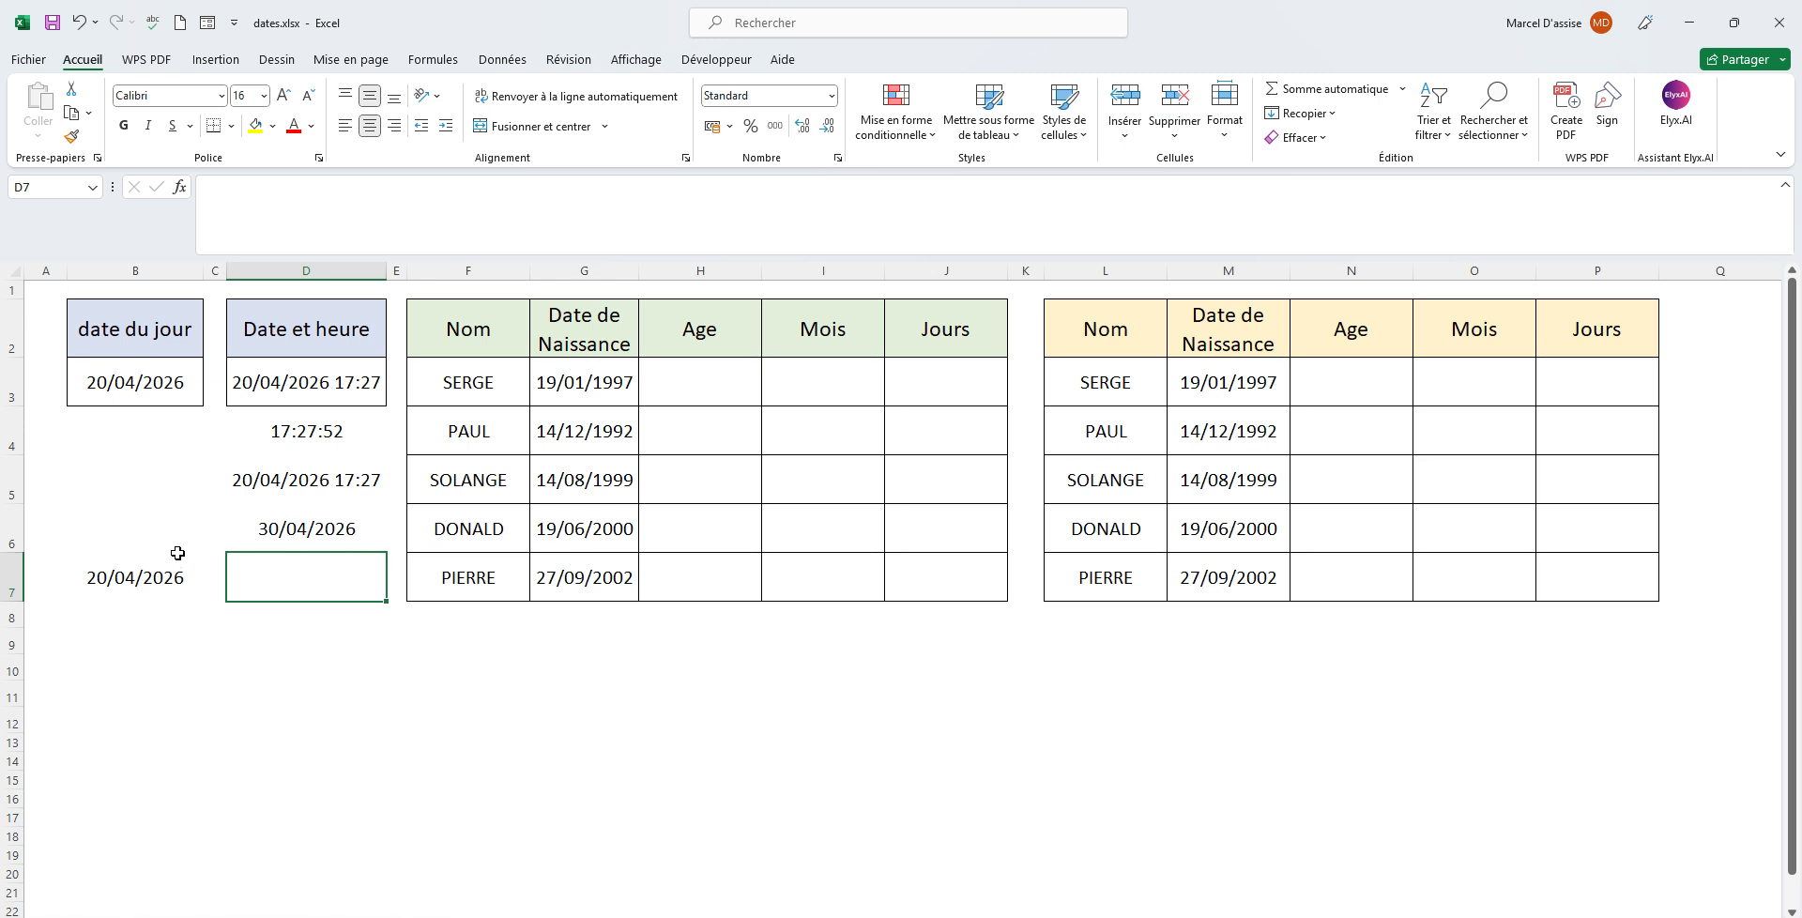
Clear the contents of the range B4:D7 below the date and time cells.
{"action": "left_click_drag", "start_coordinate": [133, 523], "coordinate": [293, 561]}
{"action": "left_click_drag", "start_coordinate": [148, 443], "coordinate": [263, 588]}
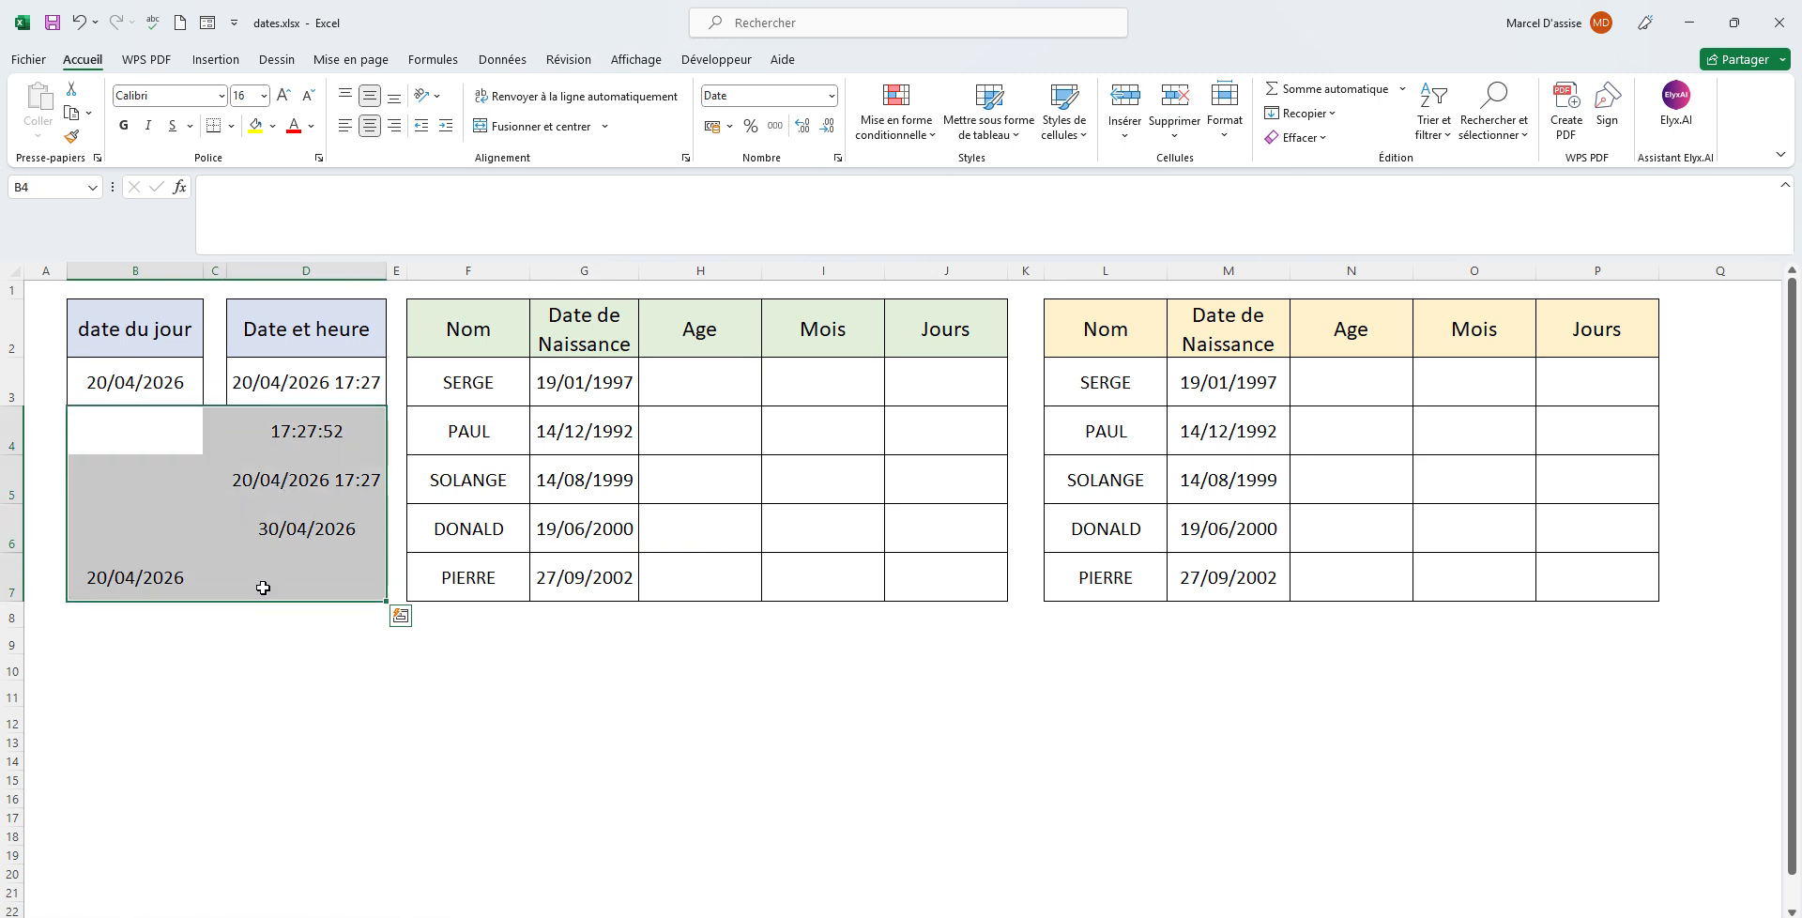
{"action": "key", "text": "Delete"}
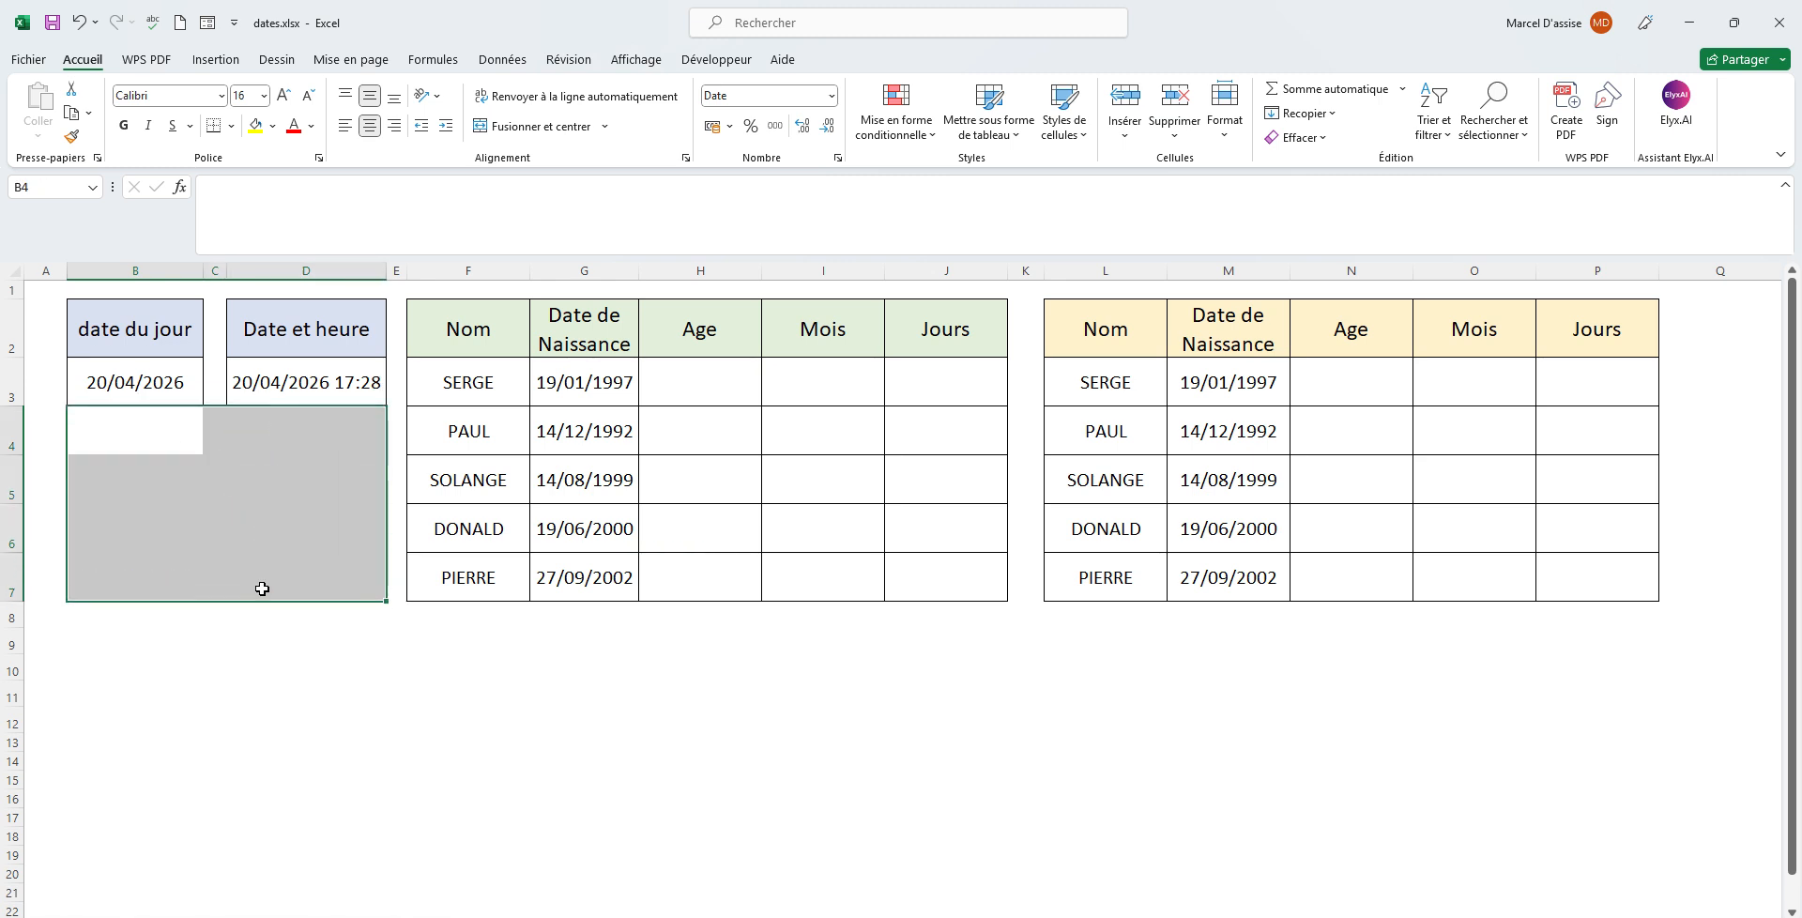
{"action": "left_click", "coordinate": [316, 469]}
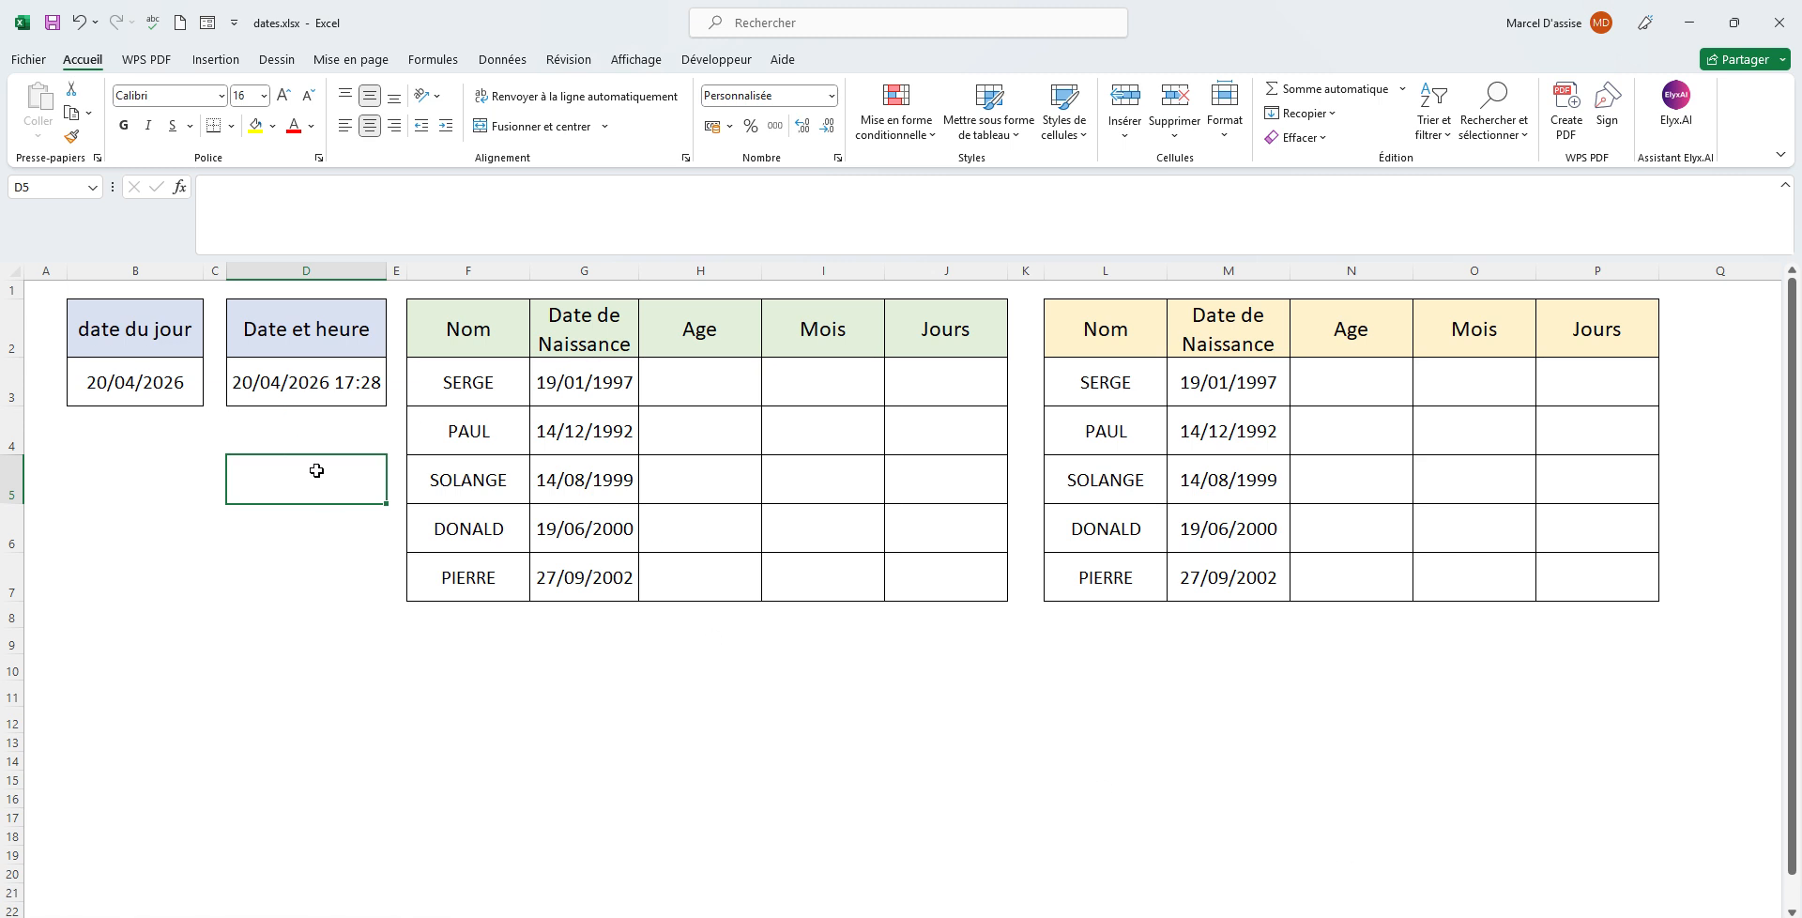
{"action": "key", "text": "Return"}
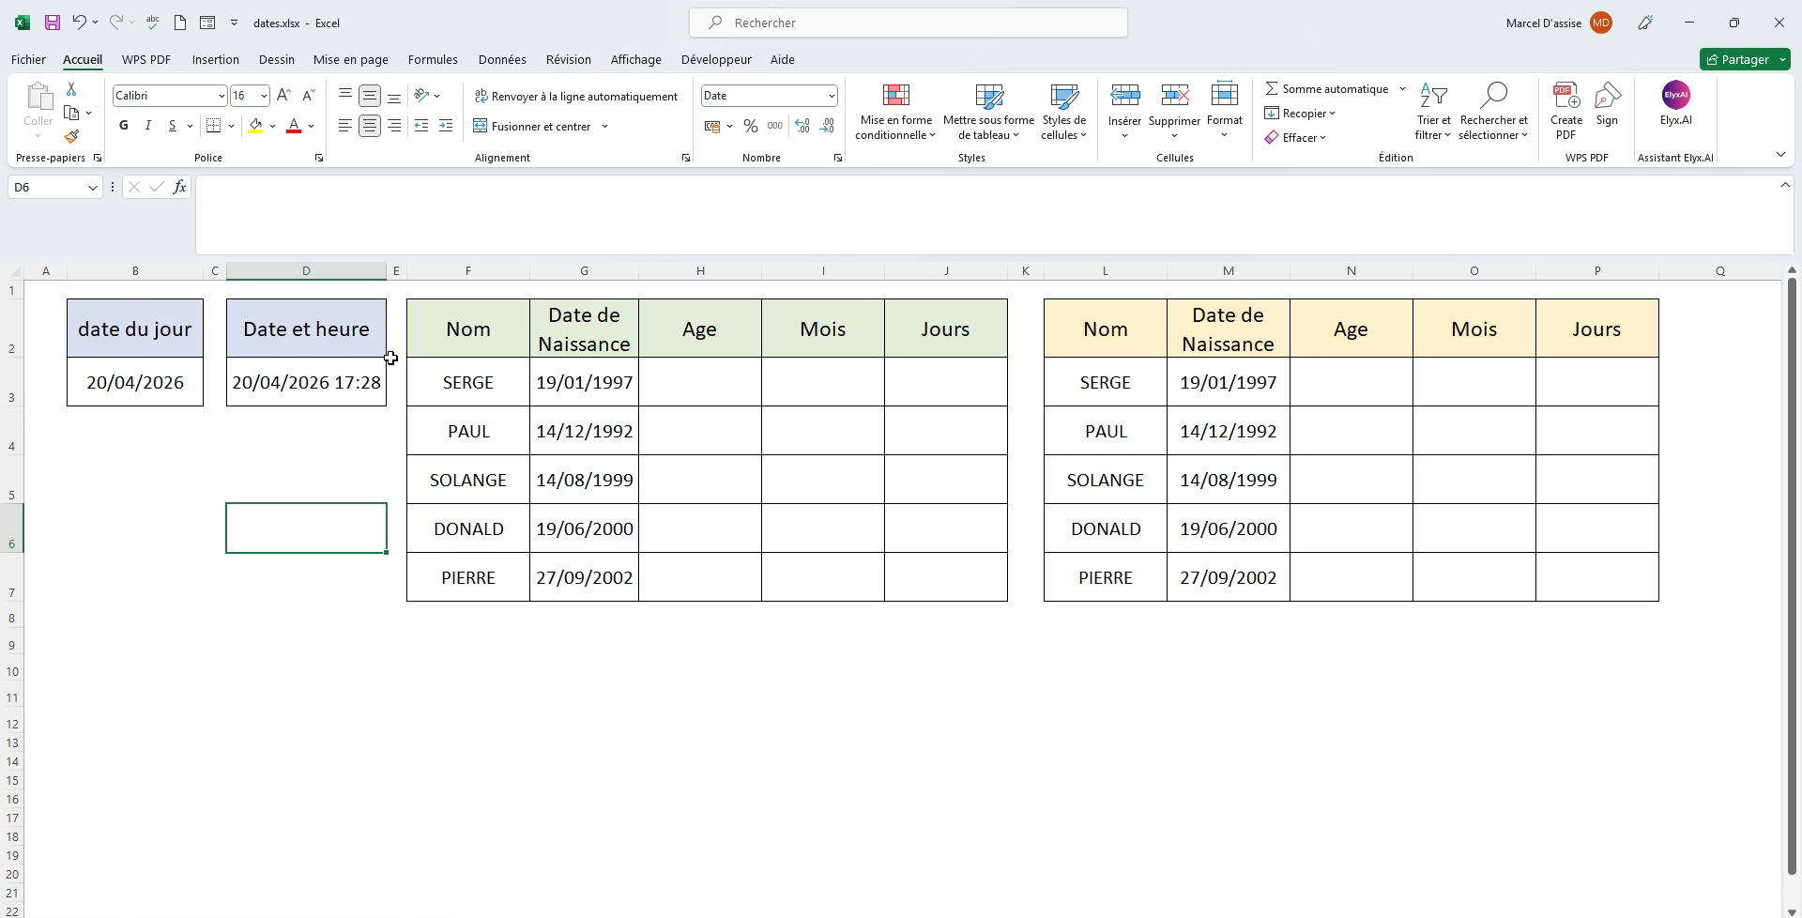
{"action": "left_click", "coordinate": [702, 376]}
{"action": "left_click", "coordinate": [835, 382]}
{"action": "left_click", "coordinate": [935, 382]}
{"action": "left_click", "coordinate": [944, 441]}
{"action": "left_click", "coordinate": [953, 470]}
{"action": "left_click", "coordinate": [841, 469]}
{"action": "left_click", "coordinate": [821, 434]}
{"action": "left_click", "coordinate": [719, 429]}
{"action": "left_click", "coordinate": [719, 477]}
{"action": "left_click", "coordinate": [717, 525]}
{"action": "left_click", "coordinate": [717, 575]}
{"action": "left_click", "coordinate": [832, 376]}
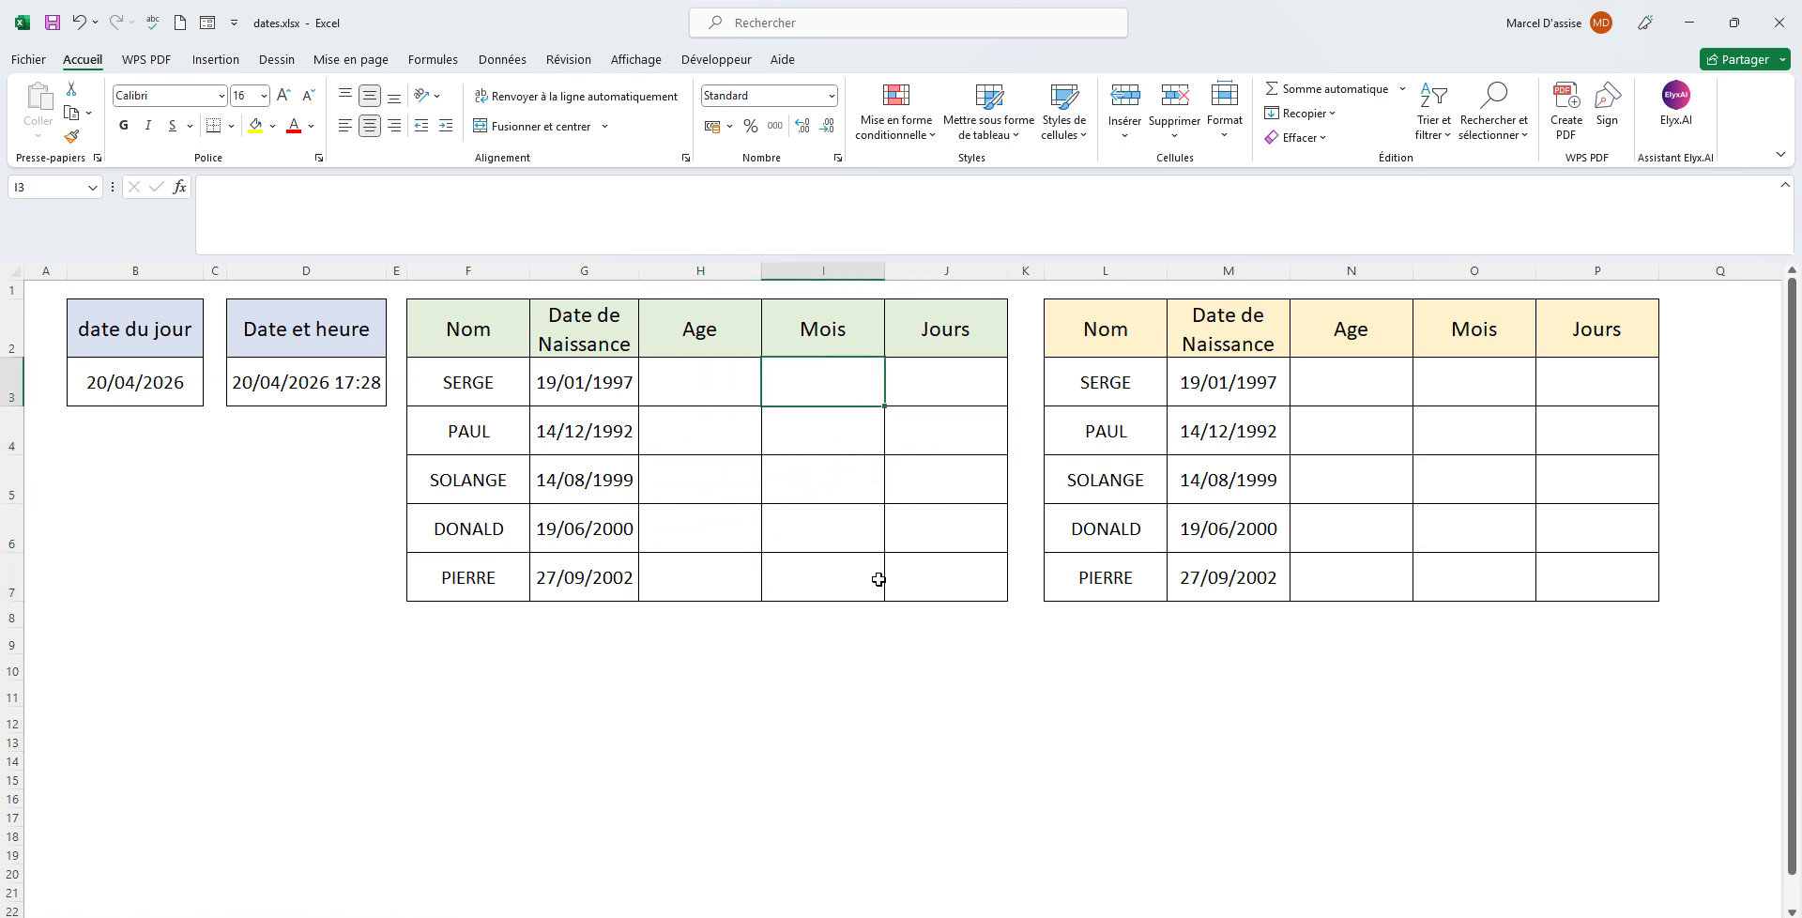
{"action": "left_click", "coordinate": [962, 378]}
{"action": "left_click", "coordinate": [728, 378]}
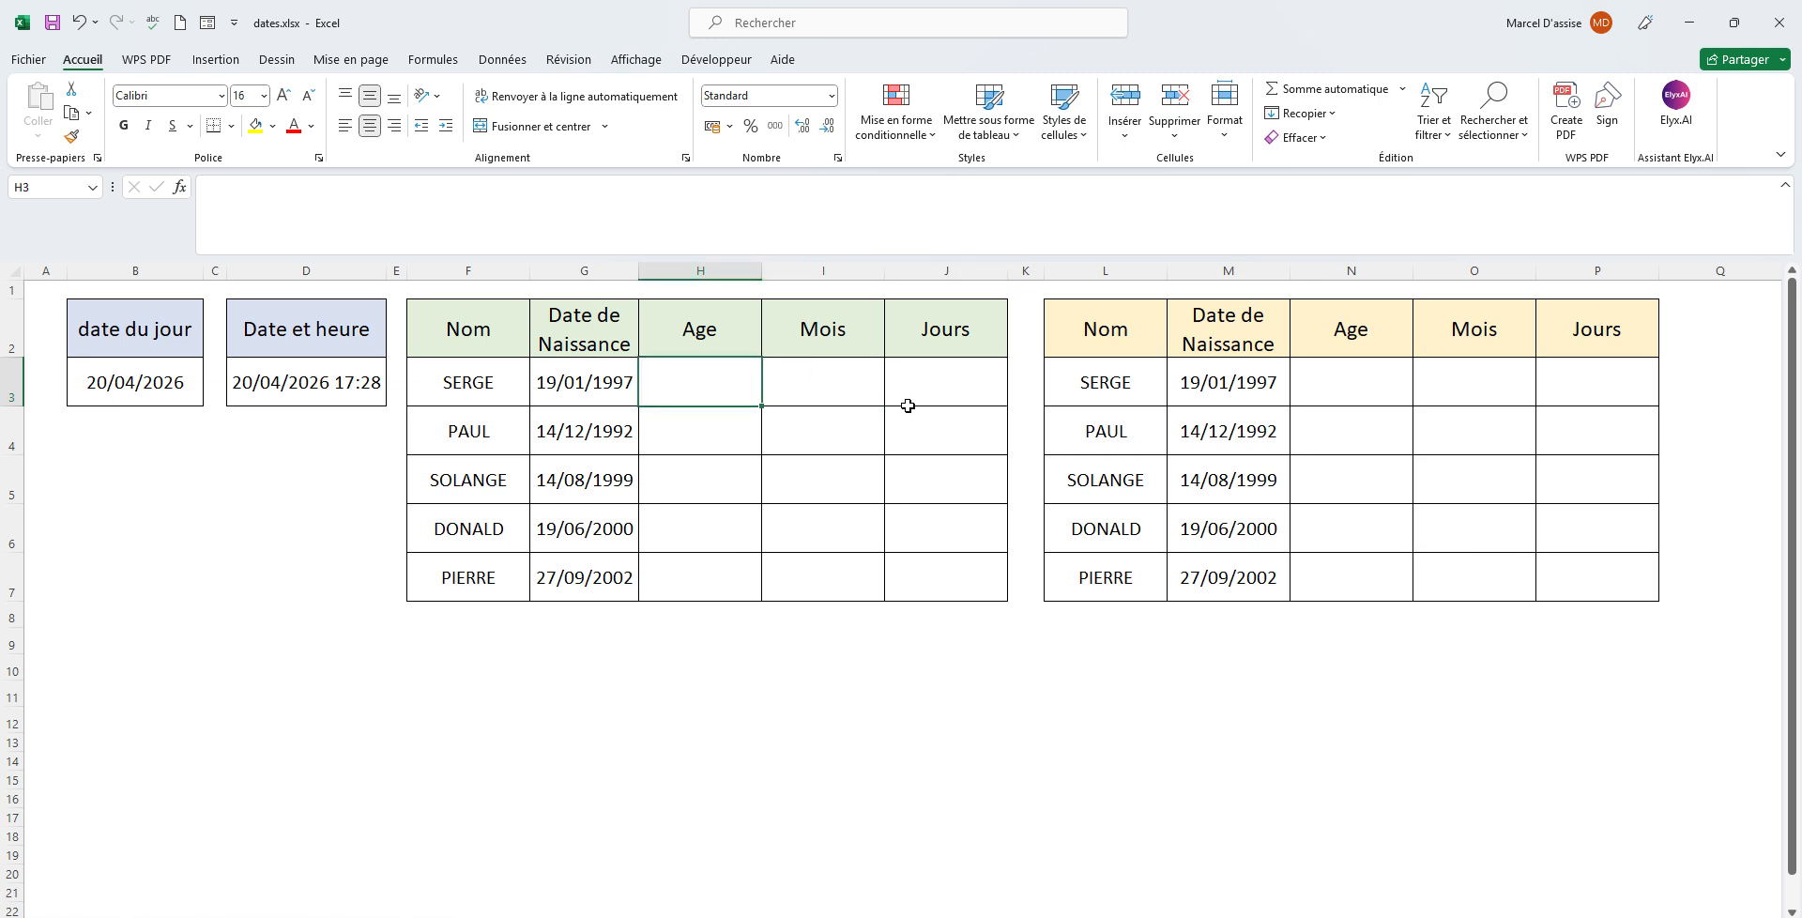
{"action": "left_click", "coordinate": [435, 62]}
{"action": "left_click", "coordinate": [389, 108]}
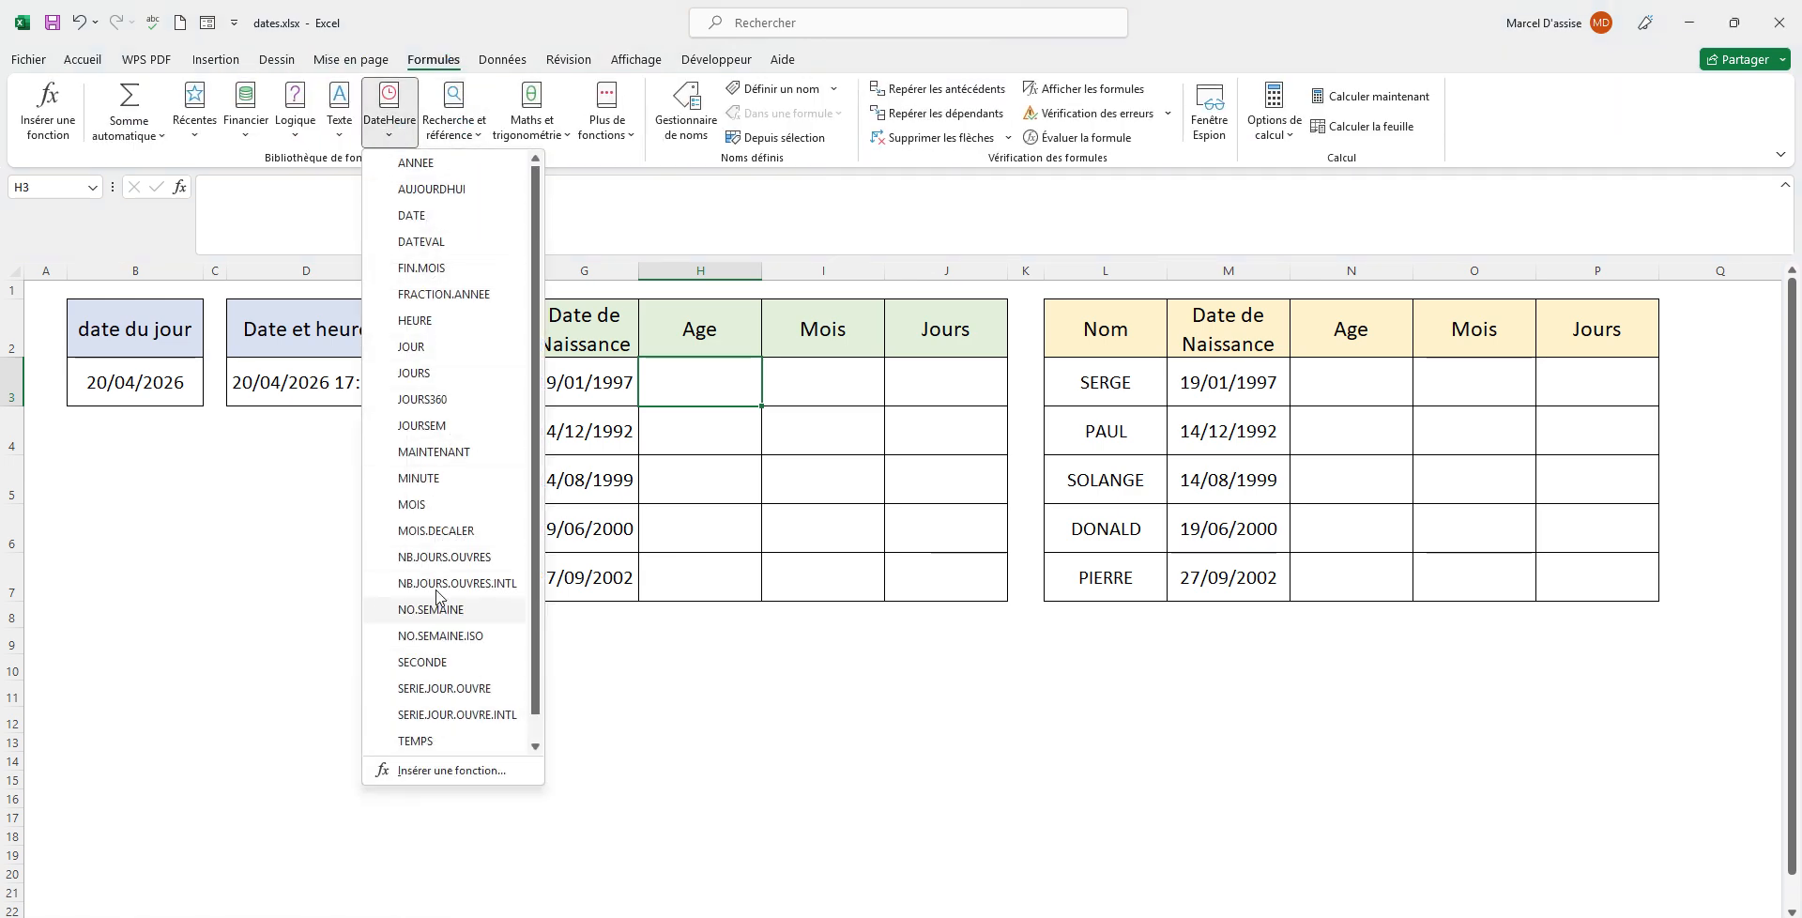
{"action": "scroll", "coordinate": [534, 519], "scroll_direction": "down", "scroll_amount": 1}
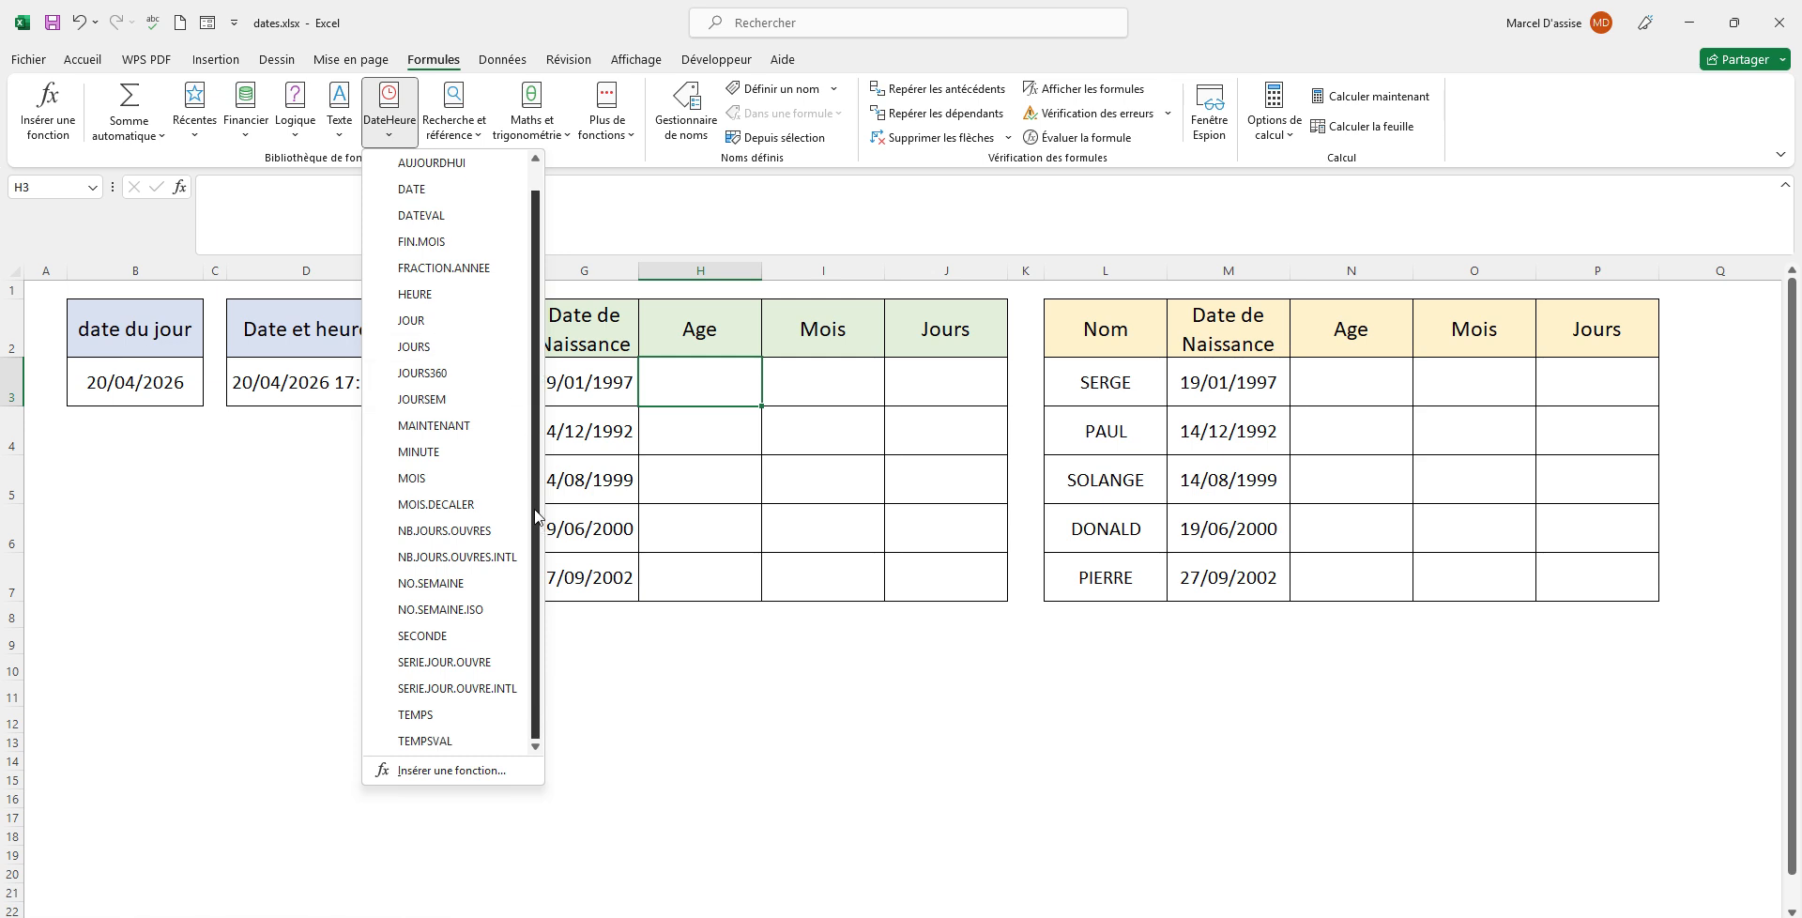
{"action": "scroll", "coordinate": [550, 413], "scroll_direction": "up", "scroll_amount": 1}
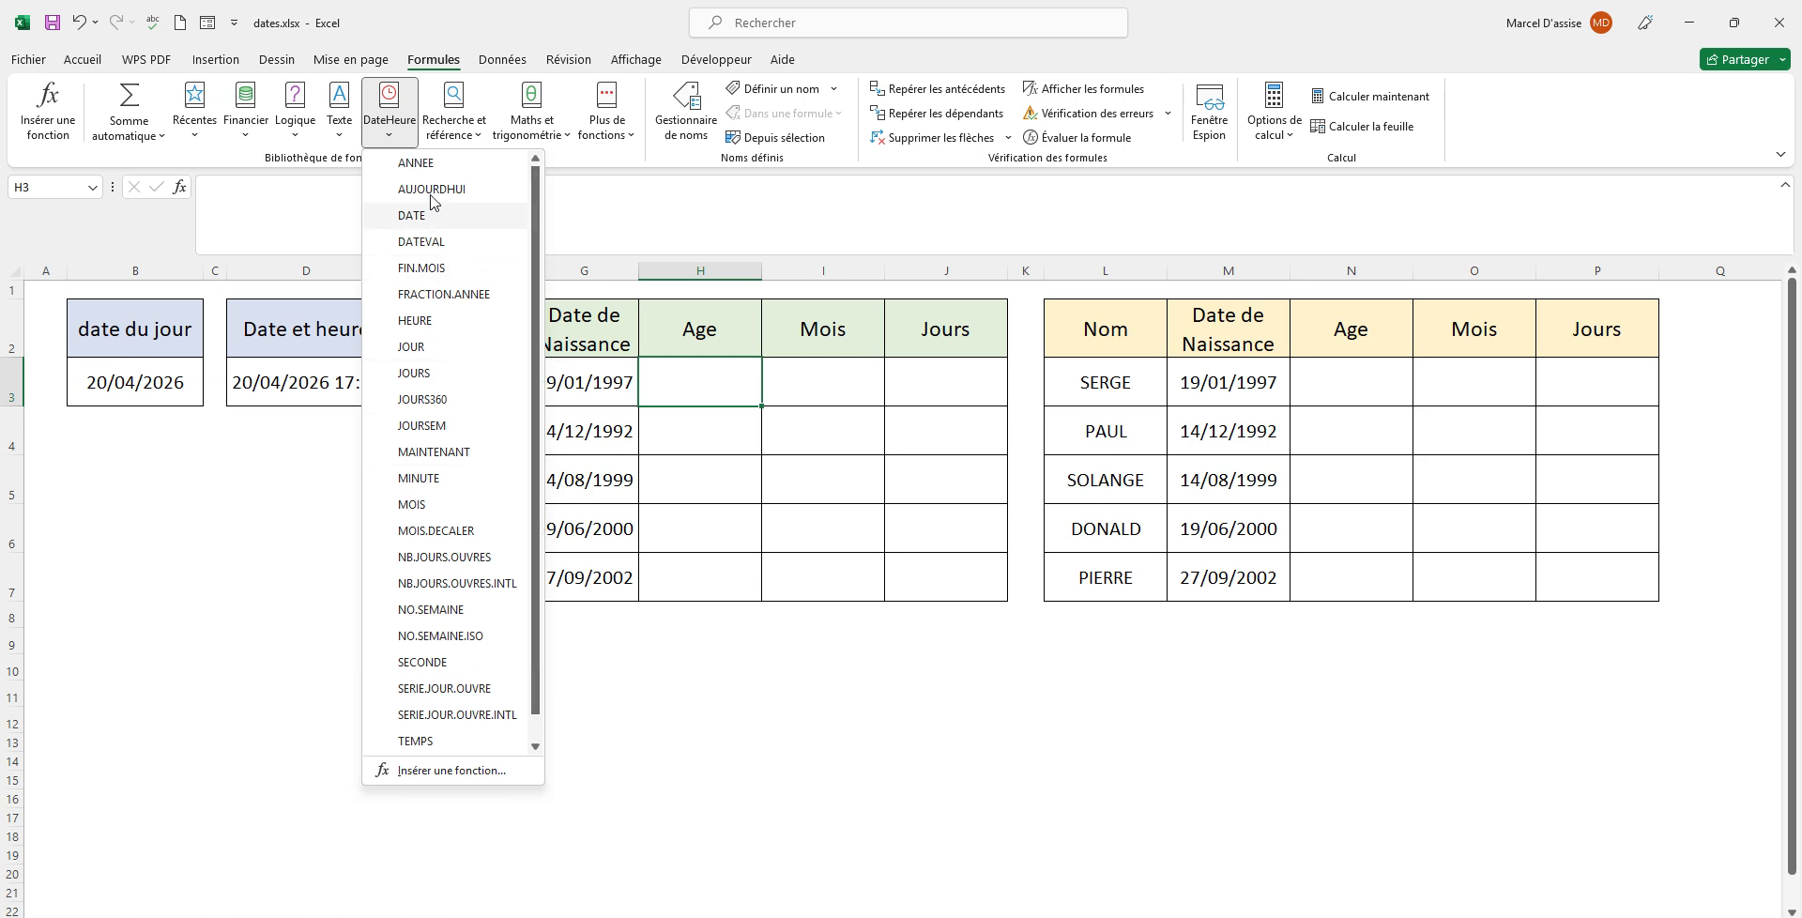
Calculate the ages in years by entering =DATEDIF(G3;AUJOURDHUI();"Y") in cell H3 and filling it down to H7.
{"action": "left_click", "coordinate": [699, 376]}
{"action": "type", "text": "="}
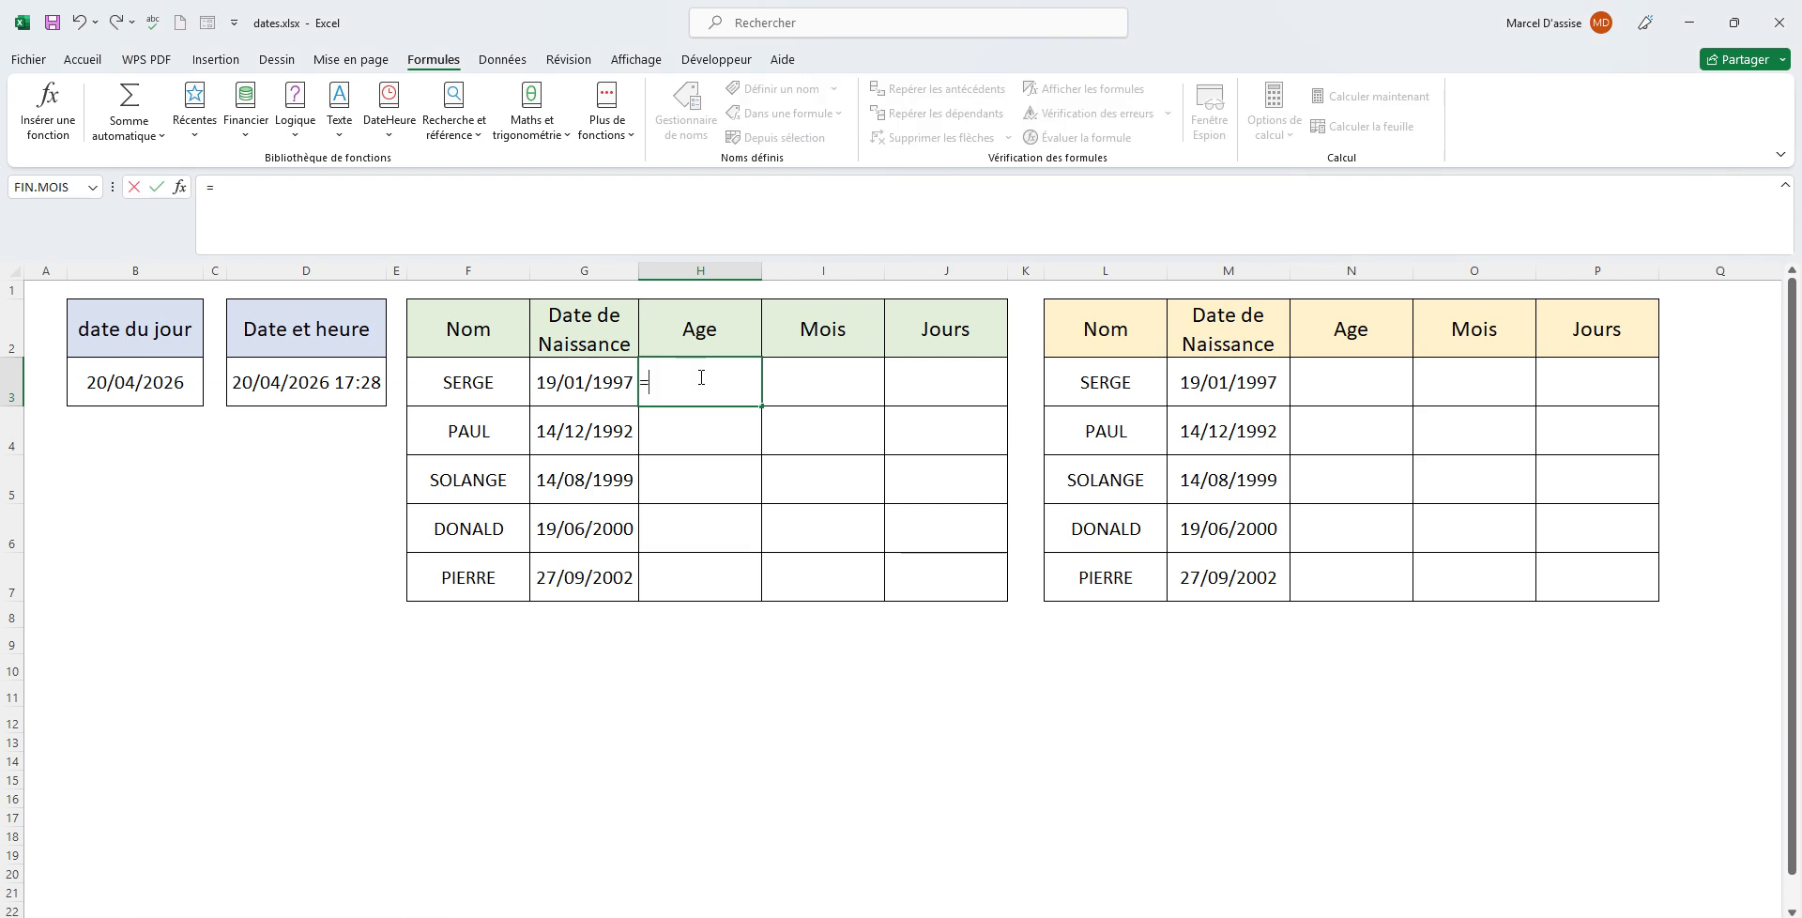
{"action": "type", "text": "date"}
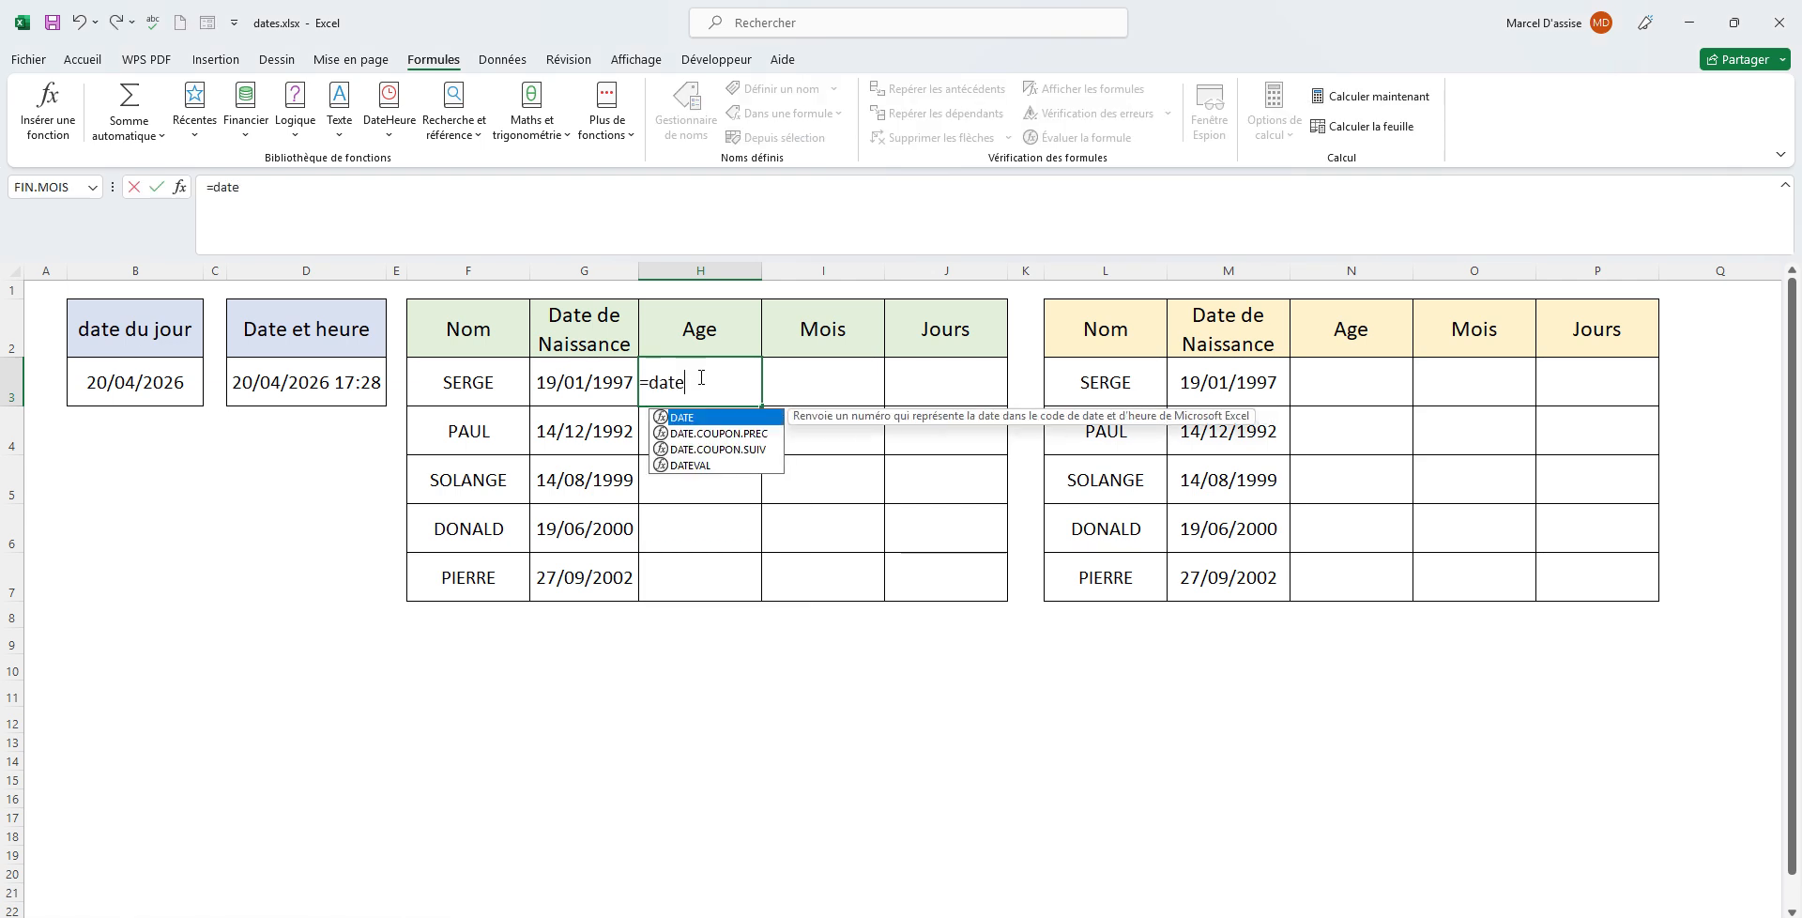
{"action": "type", "text": "dif("}
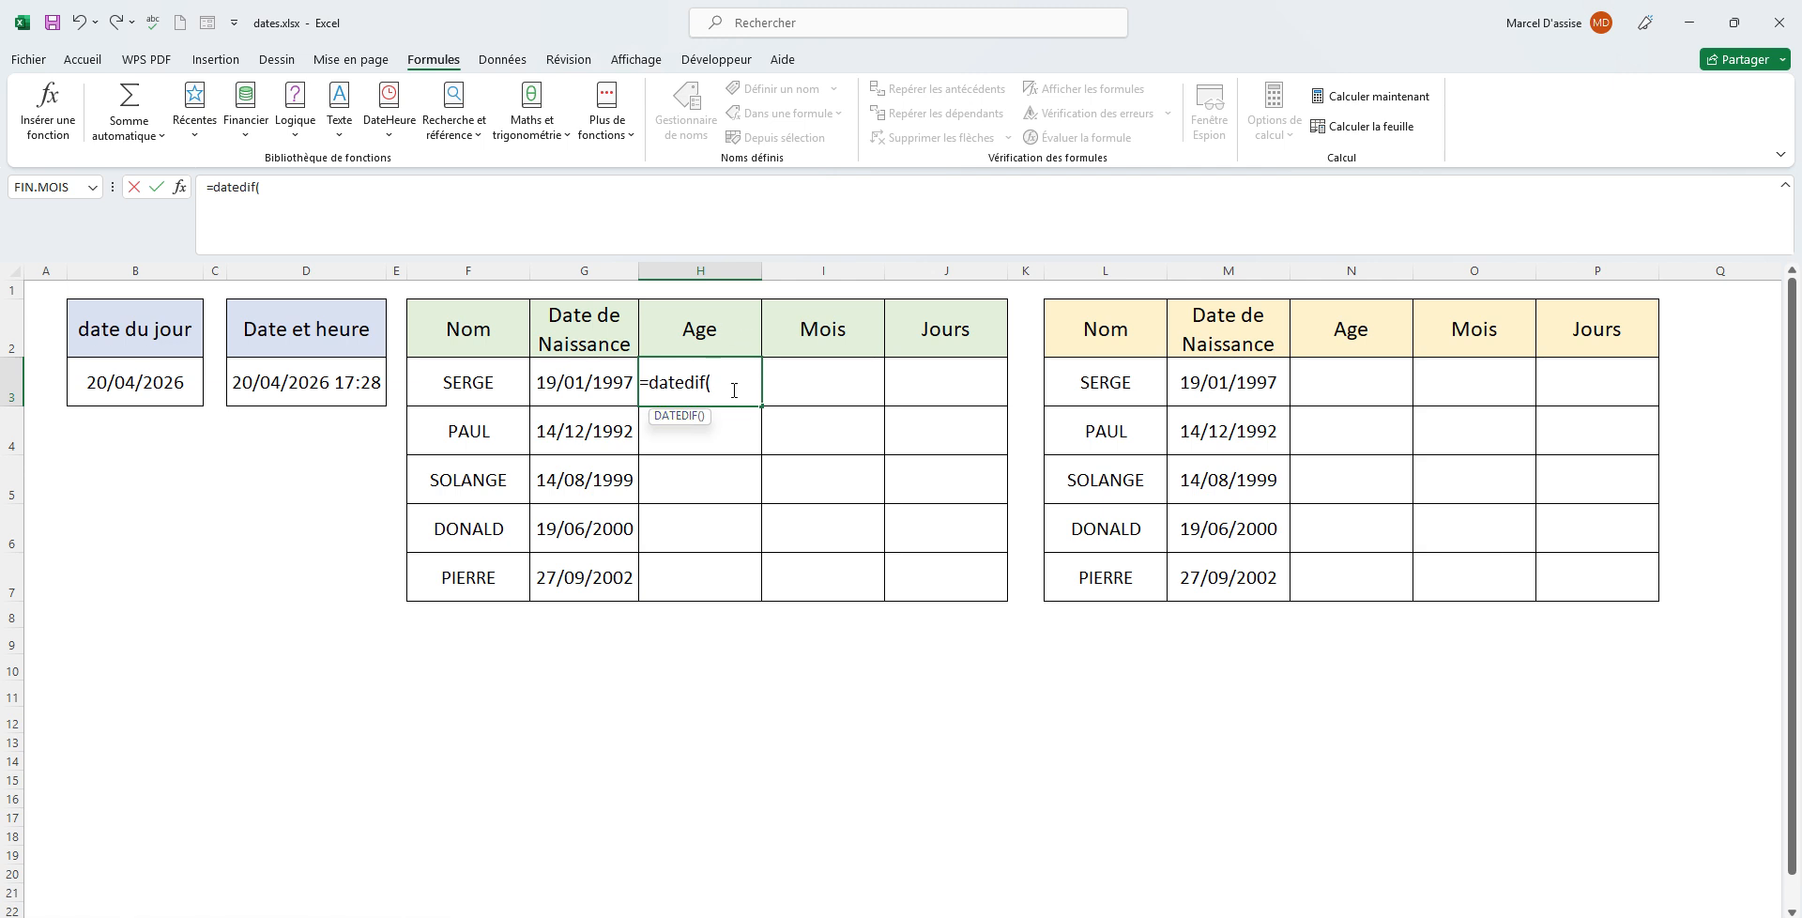
{"action": "left_click", "coordinate": [586, 391]}
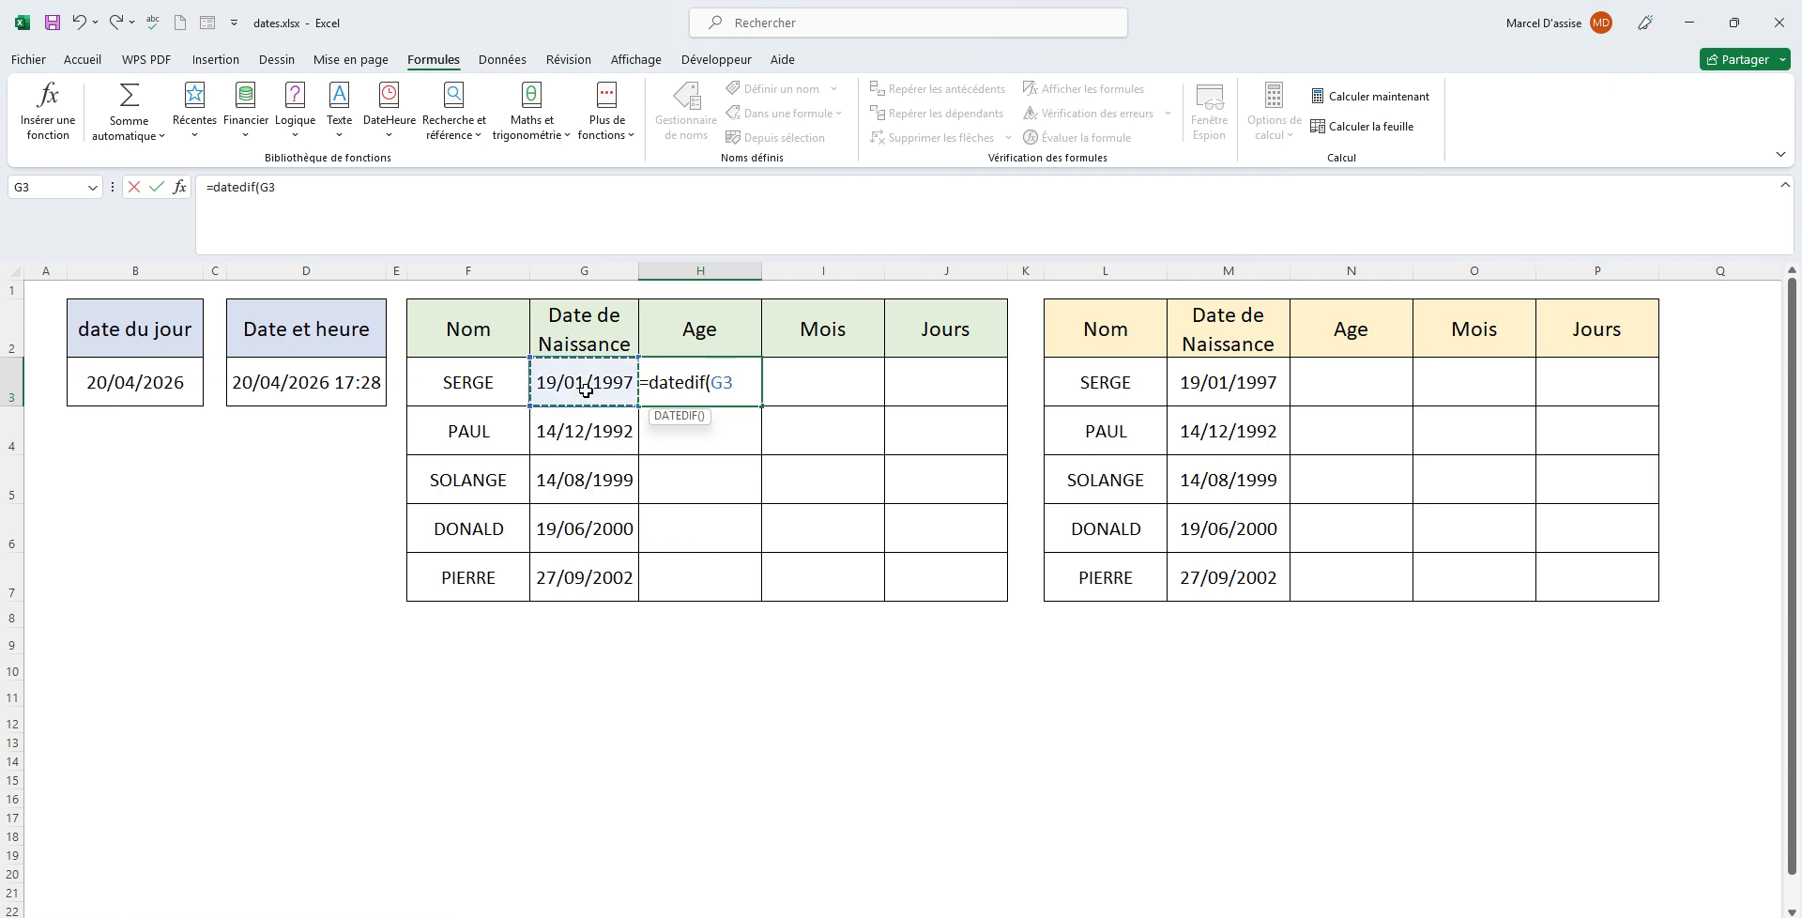
{"action": "type", "text": ";a"}
{"action": "type", "text": "uj"}
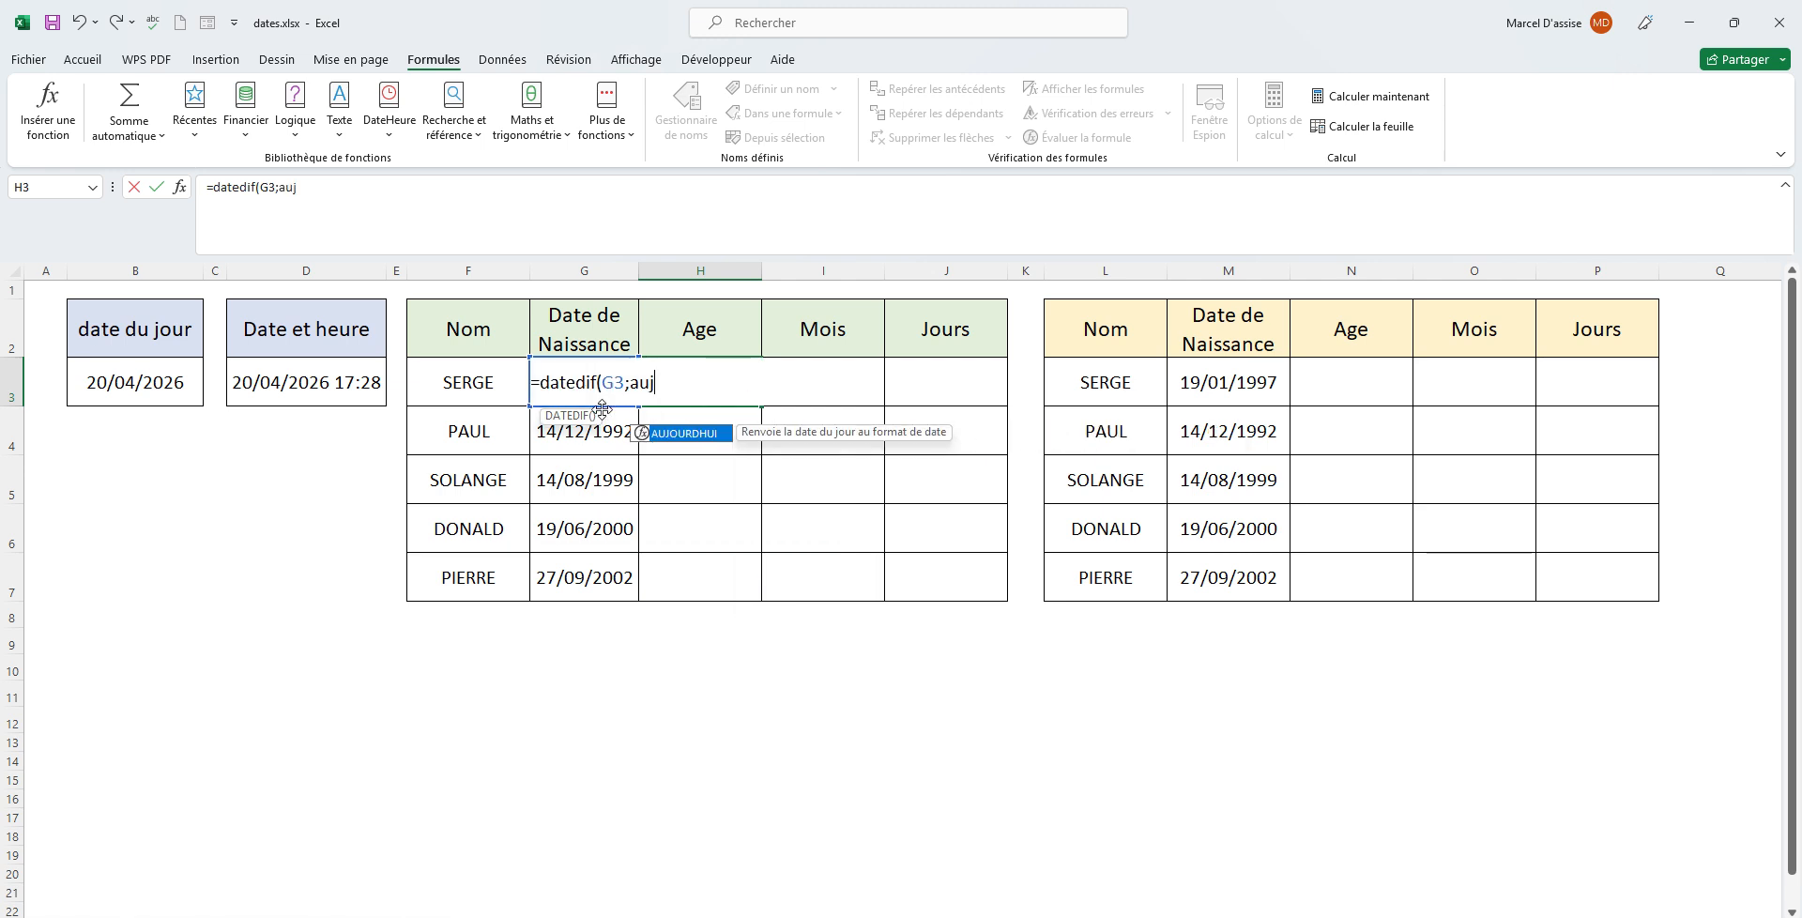
{"action": "double_click", "coordinate": [674, 433]}
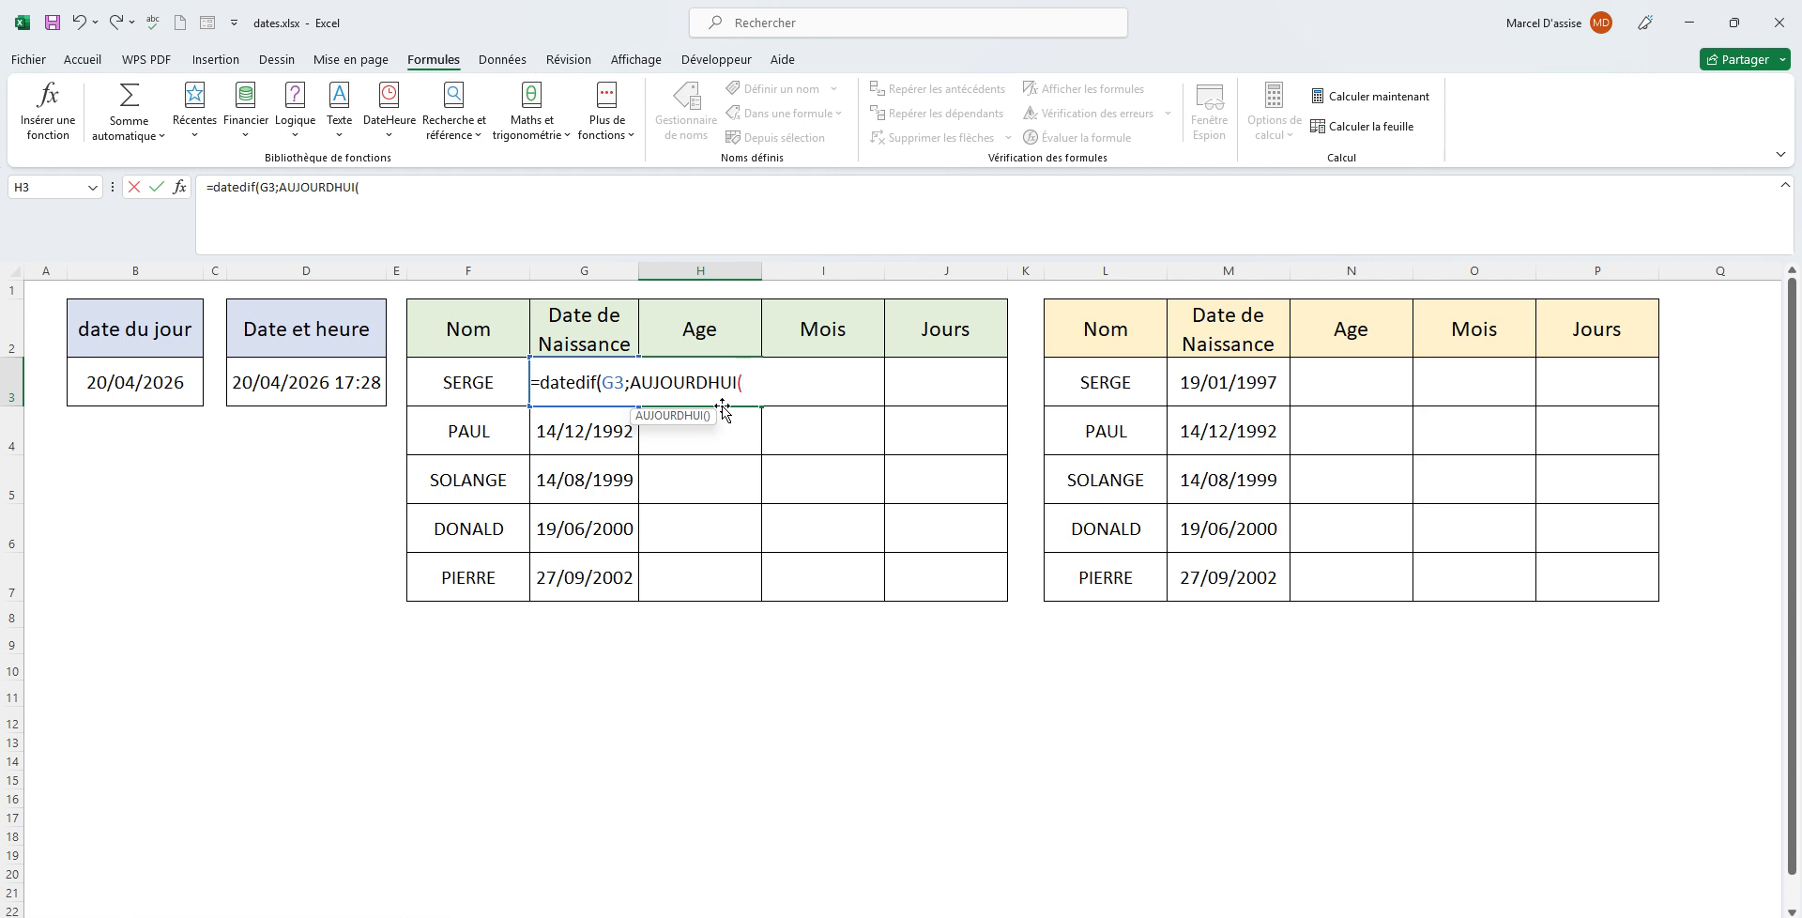
{"action": "type", "text": ")"}
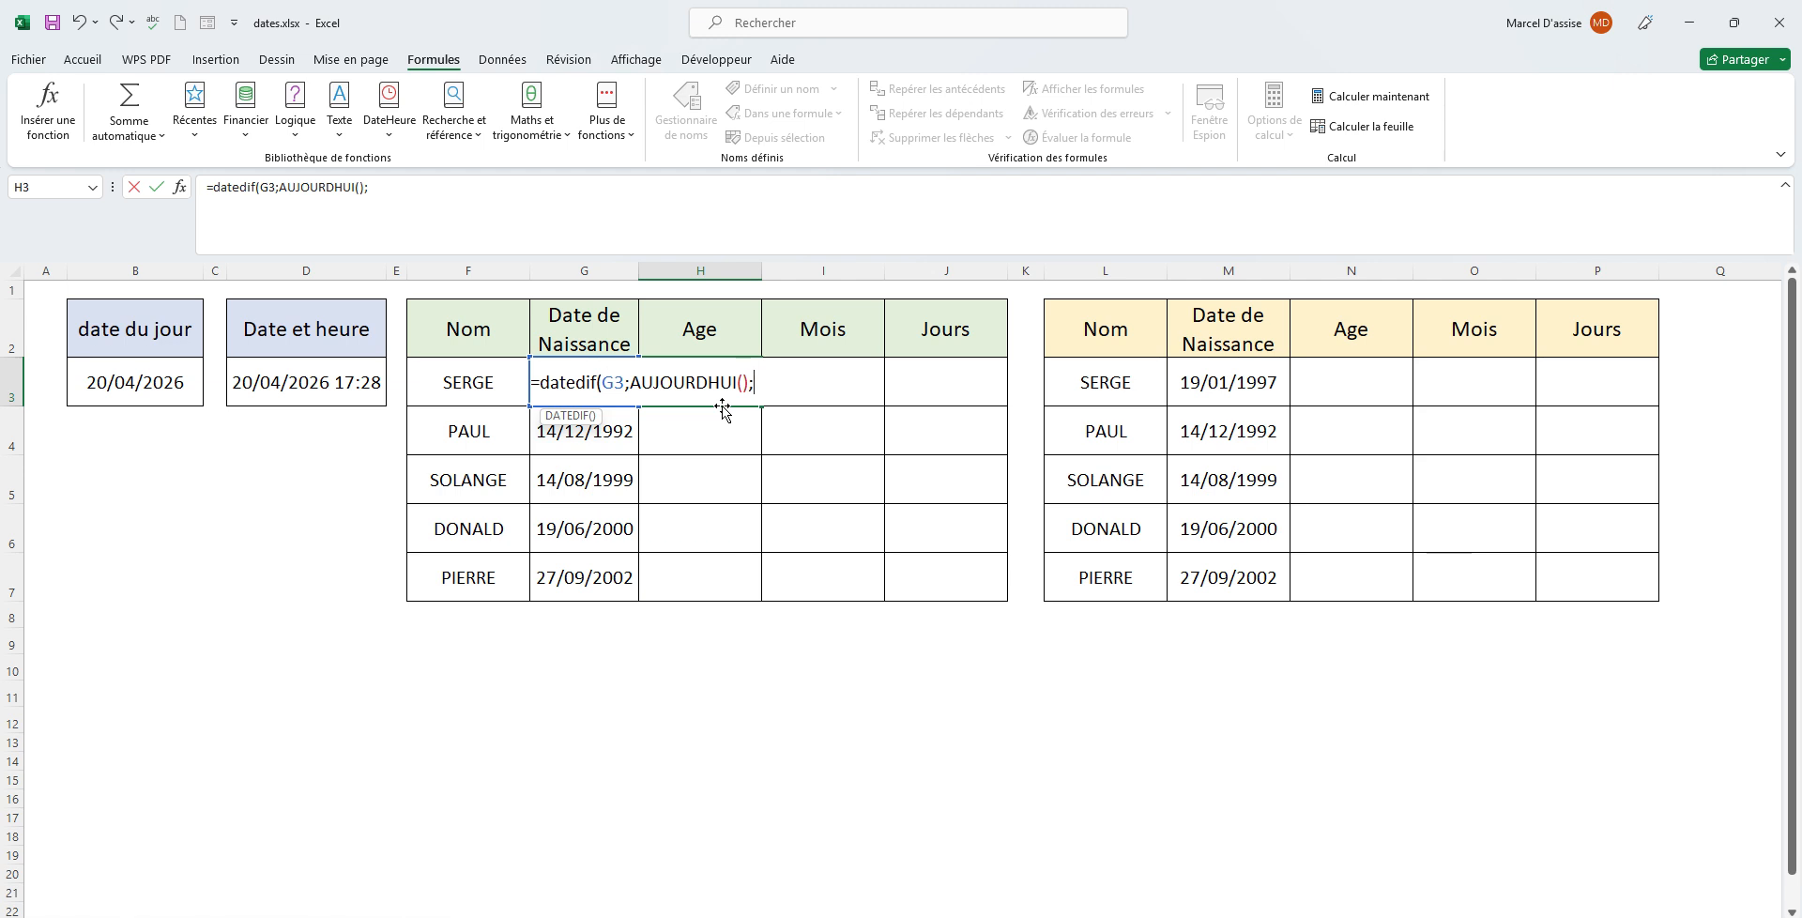
{"action": "type", "text": ";\"Y\")"}
{"action": "key", "text": "Return"}
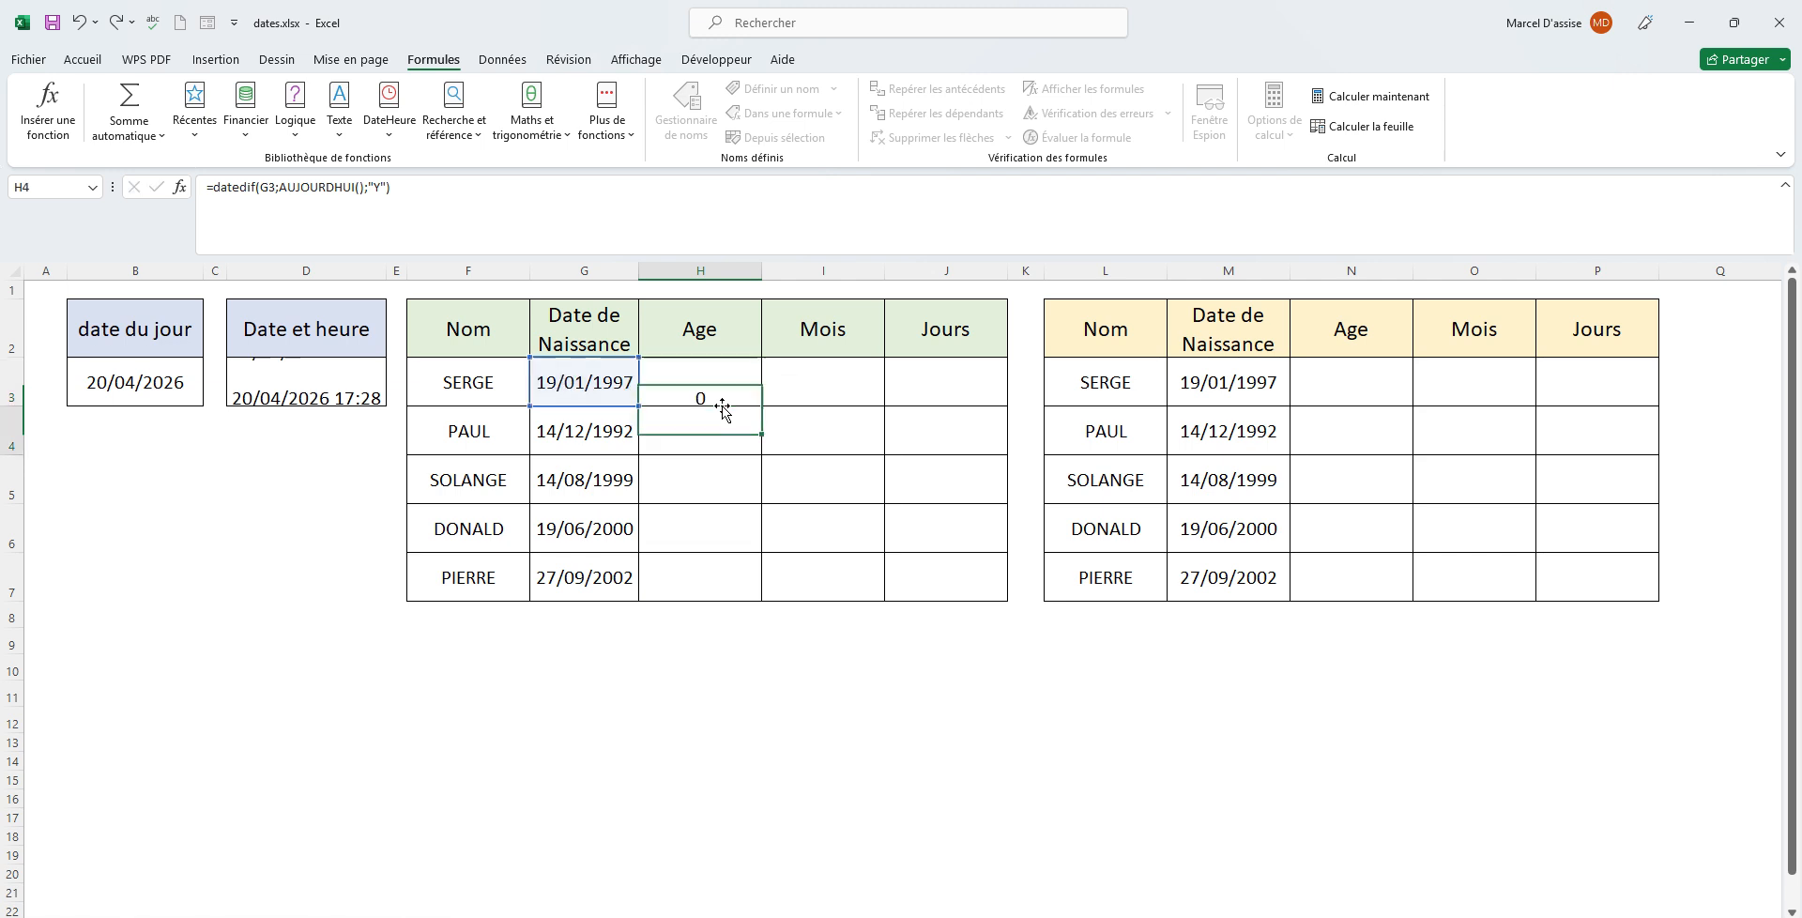
{"action": "left_click", "coordinate": [716, 382]}
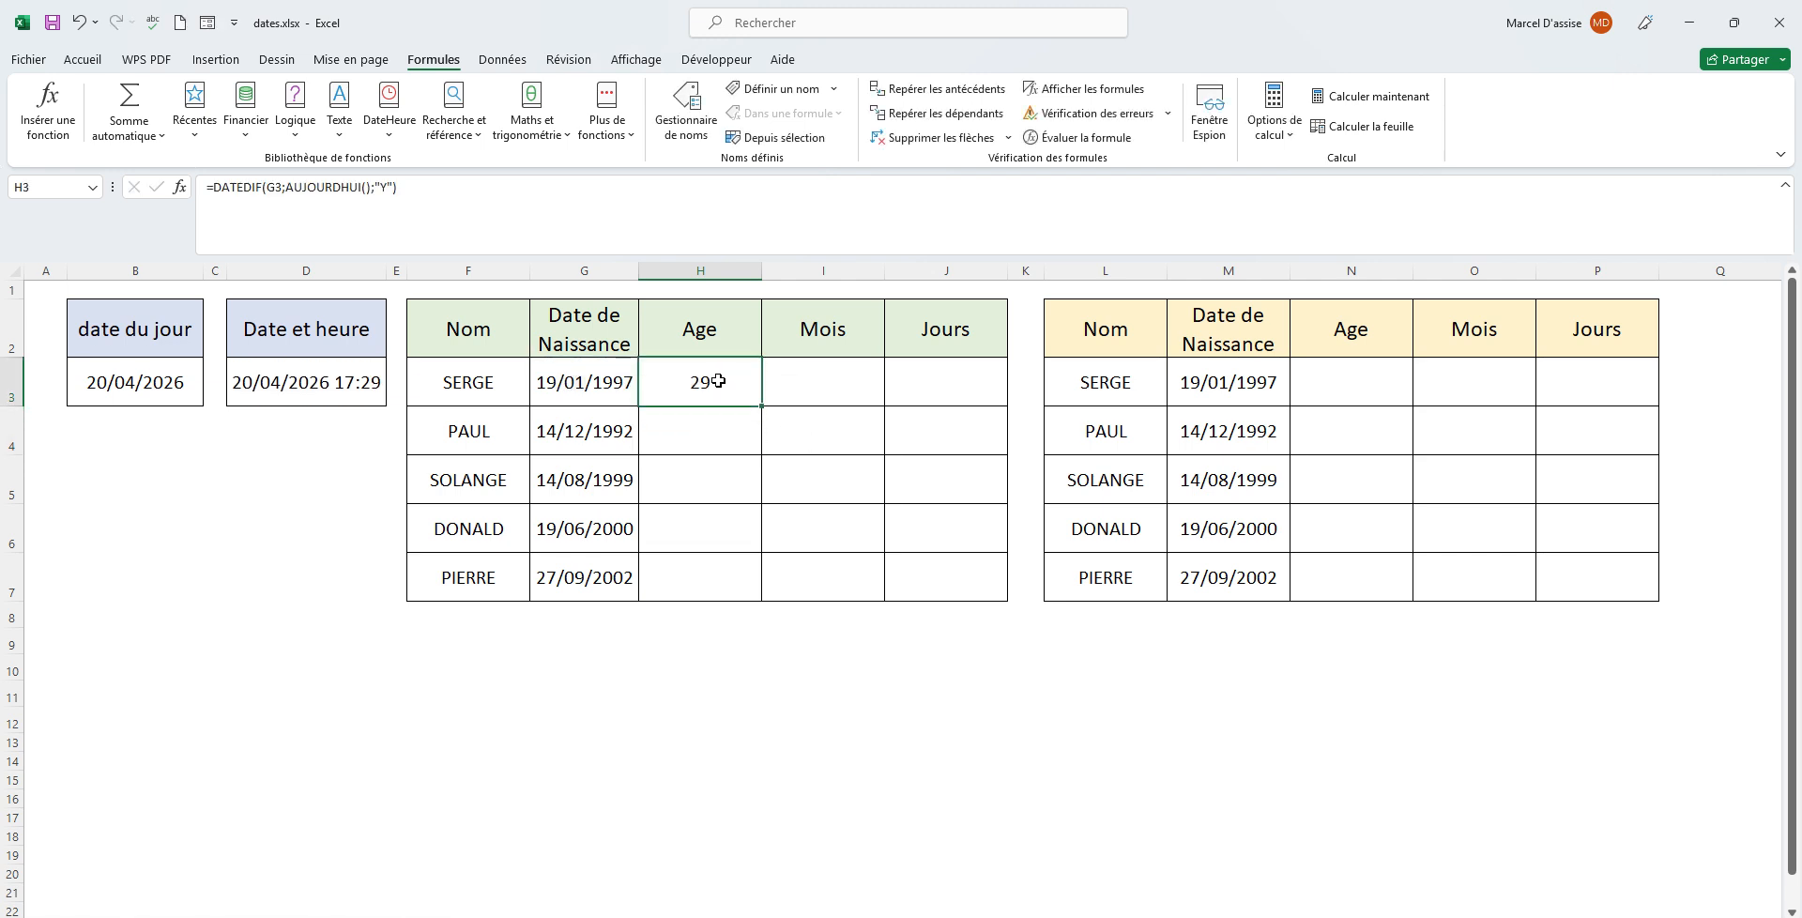
{"action": "double_click", "coordinate": [761, 404]}
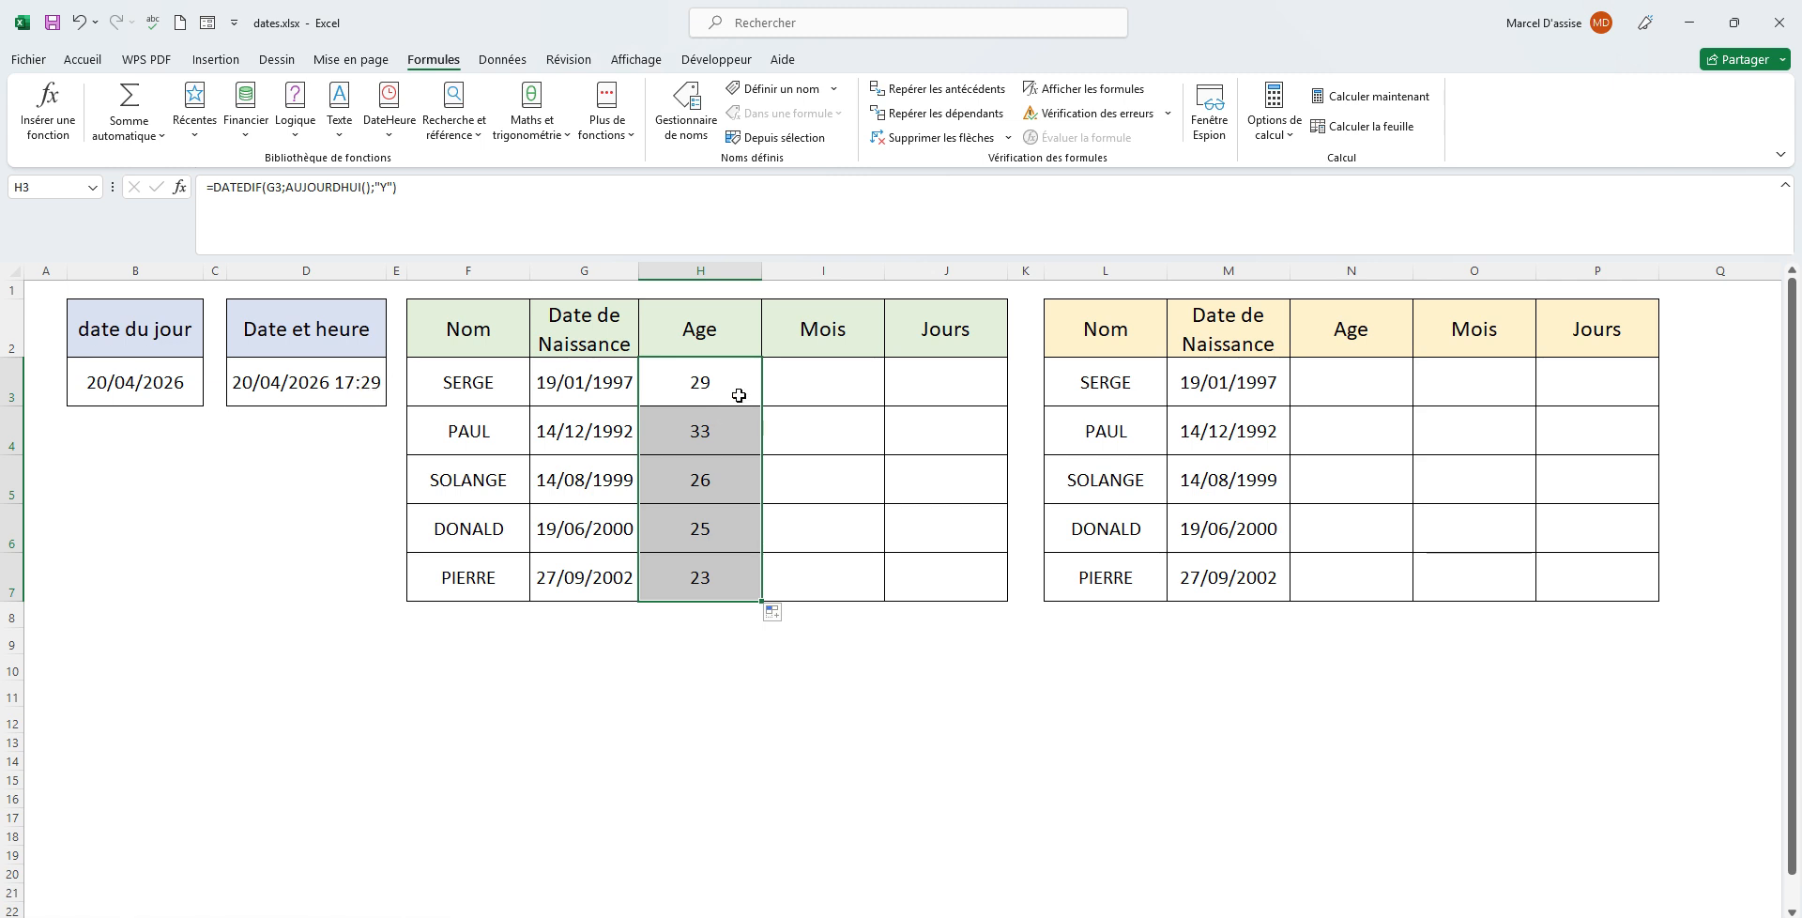
Calculate the ages in months by entering =DATEDIF(G3;AUJOURDHUI();"m") in cell I3 and filling it down to I7.
{"action": "left_click", "coordinate": [817, 395]}
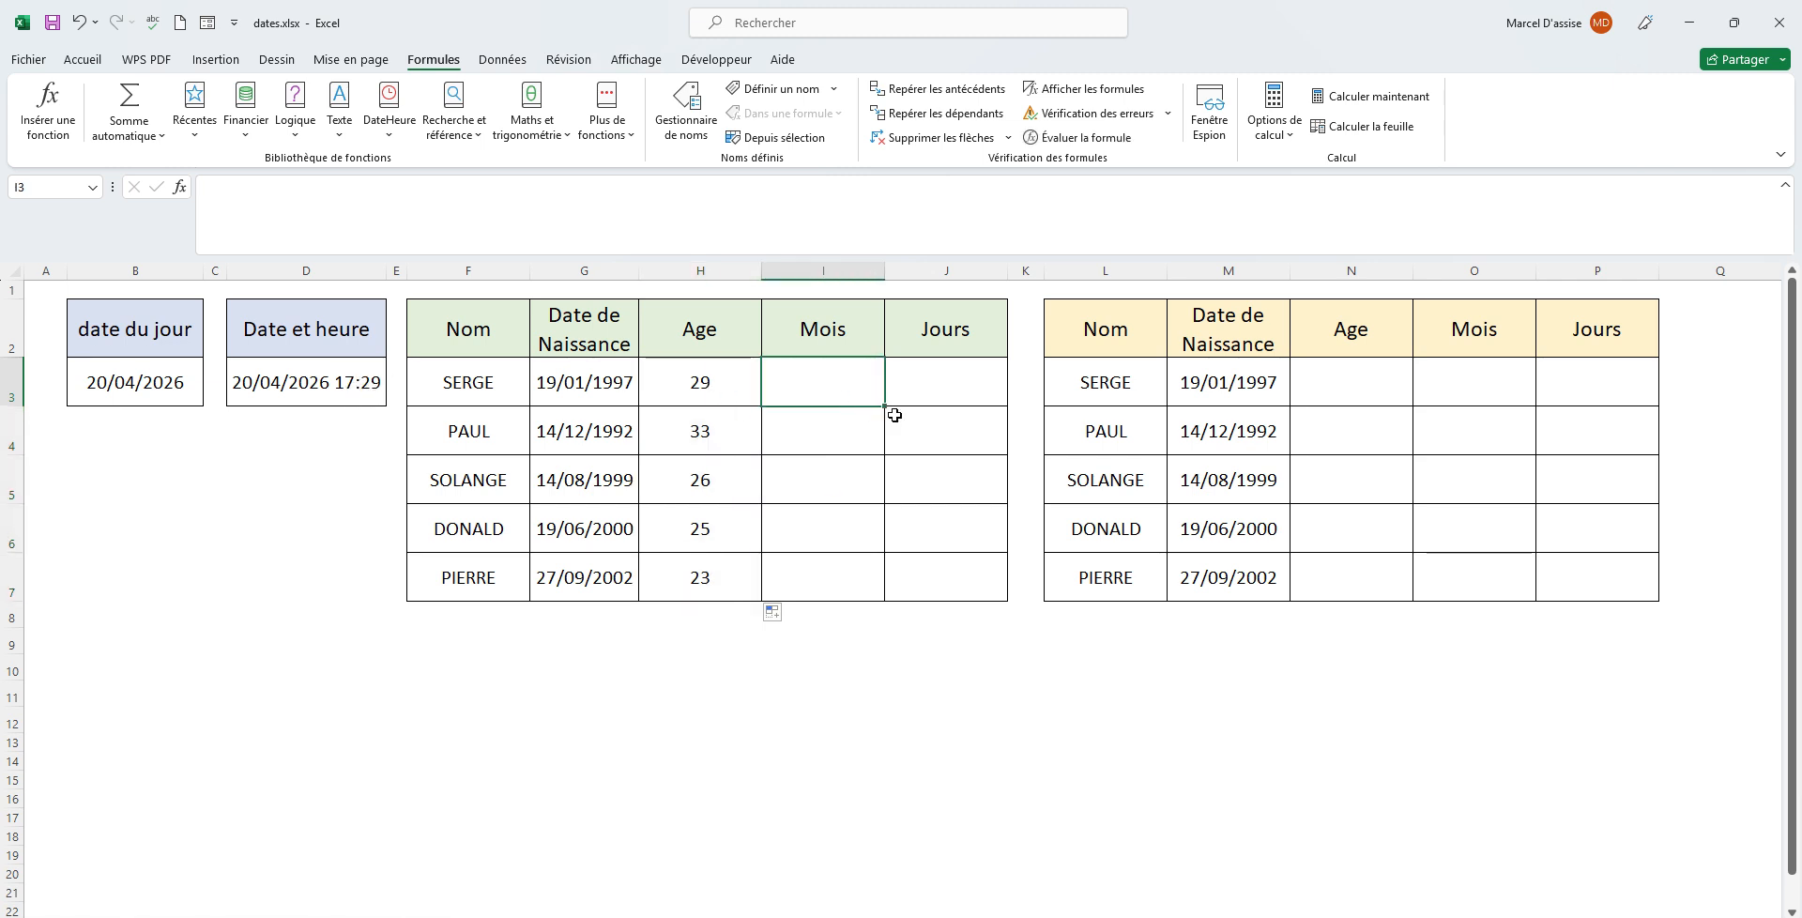
{"action": "type", "text": "="}
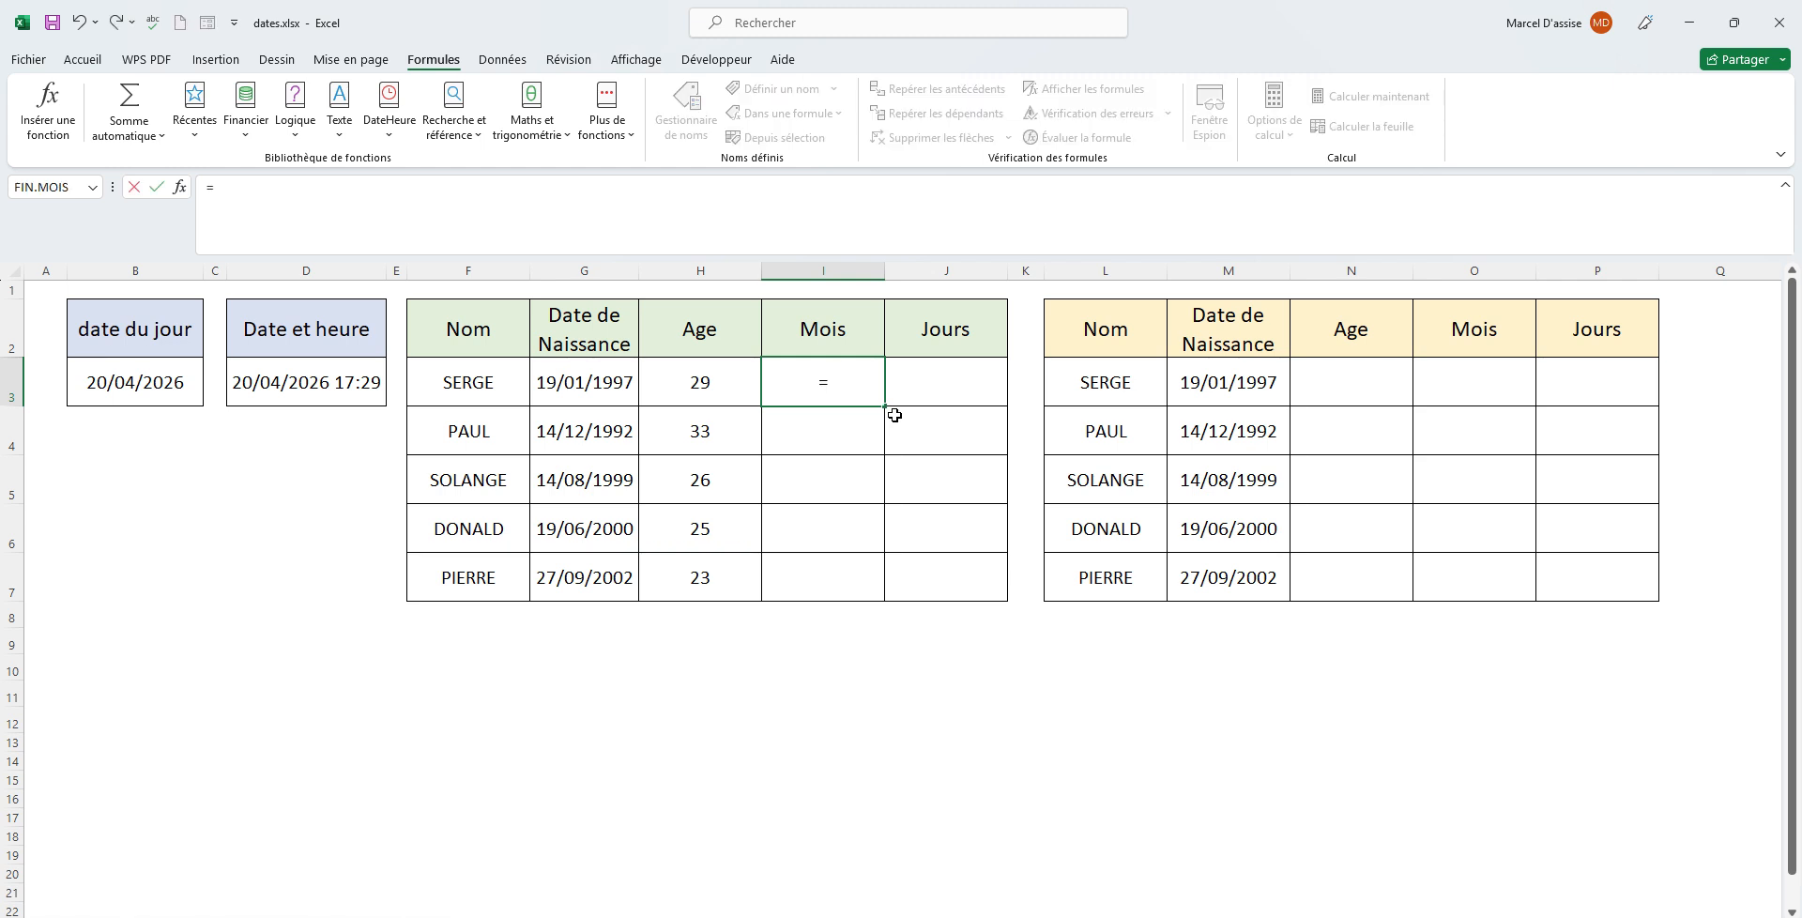
{"action": "type", "text": "date"}
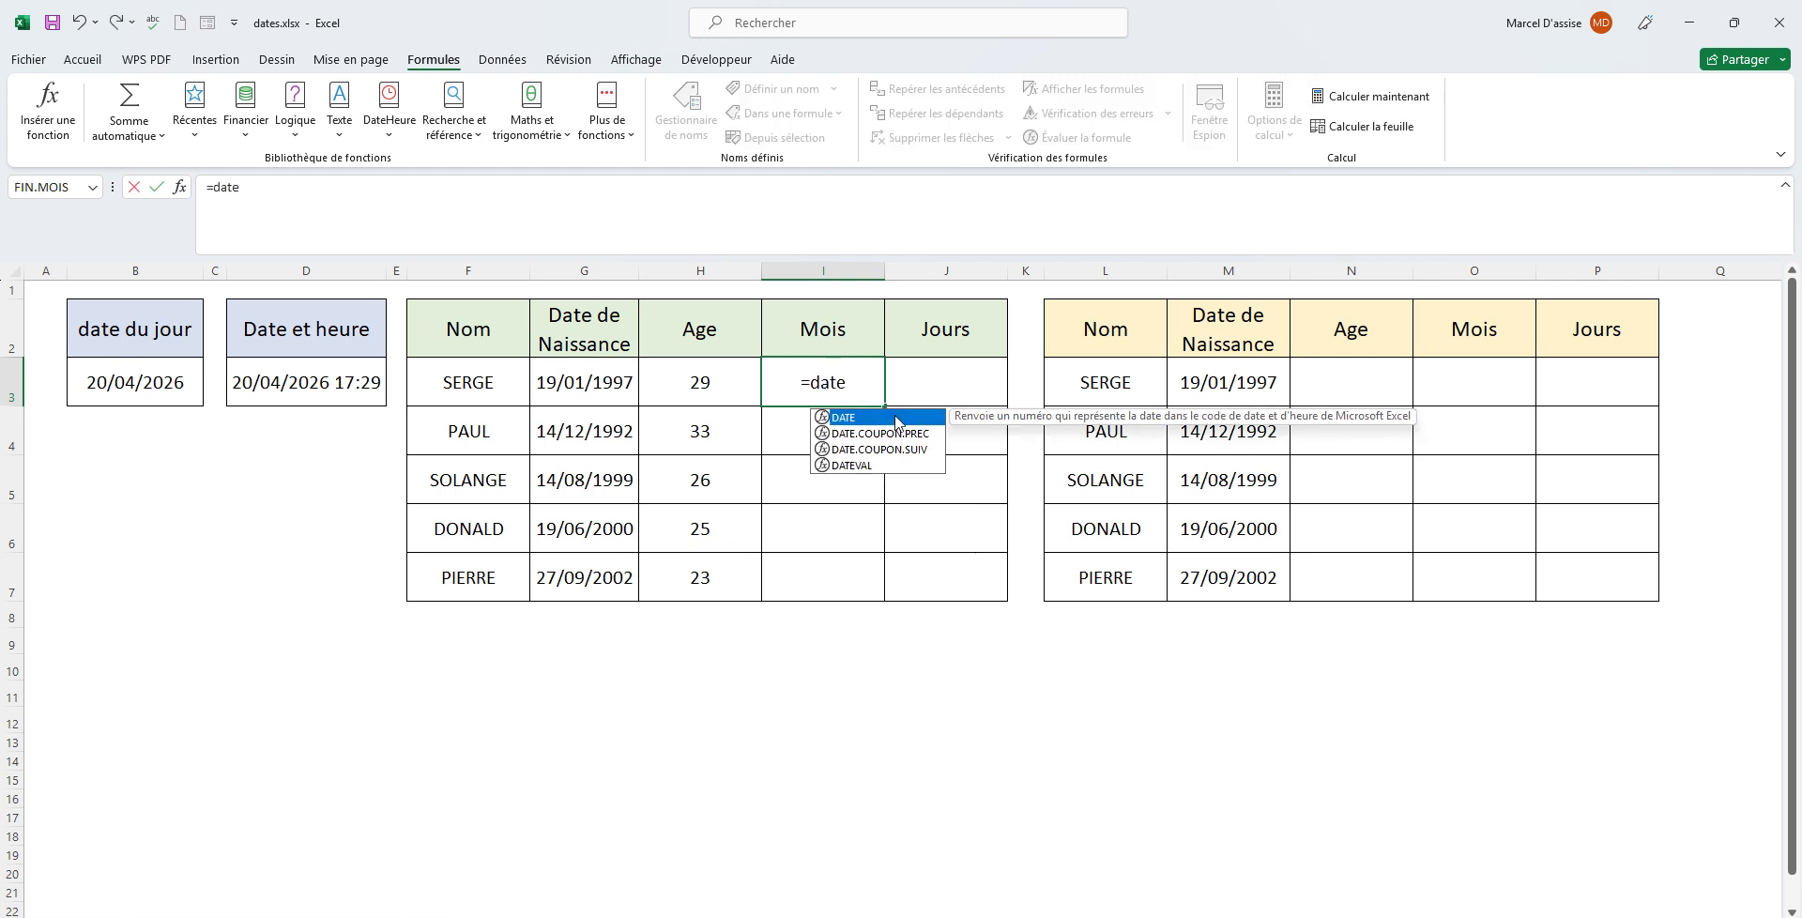
{"action": "type", "text": "dif("}
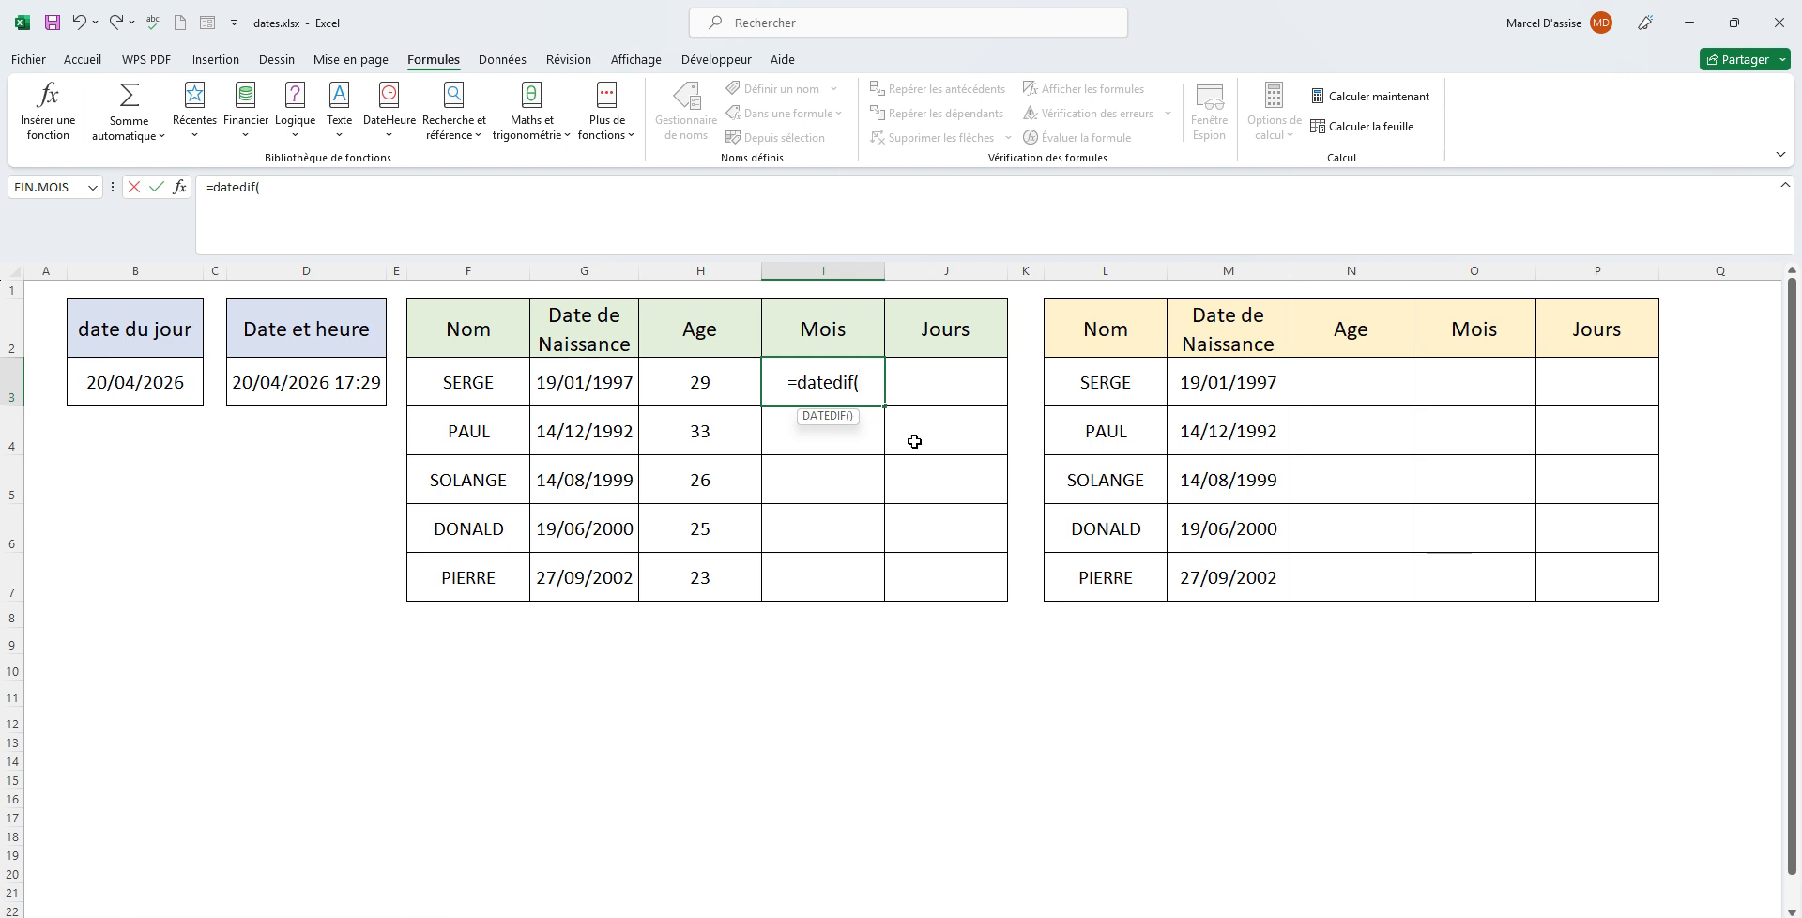
{"action": "left_click", "coordinate": [594, 380]}
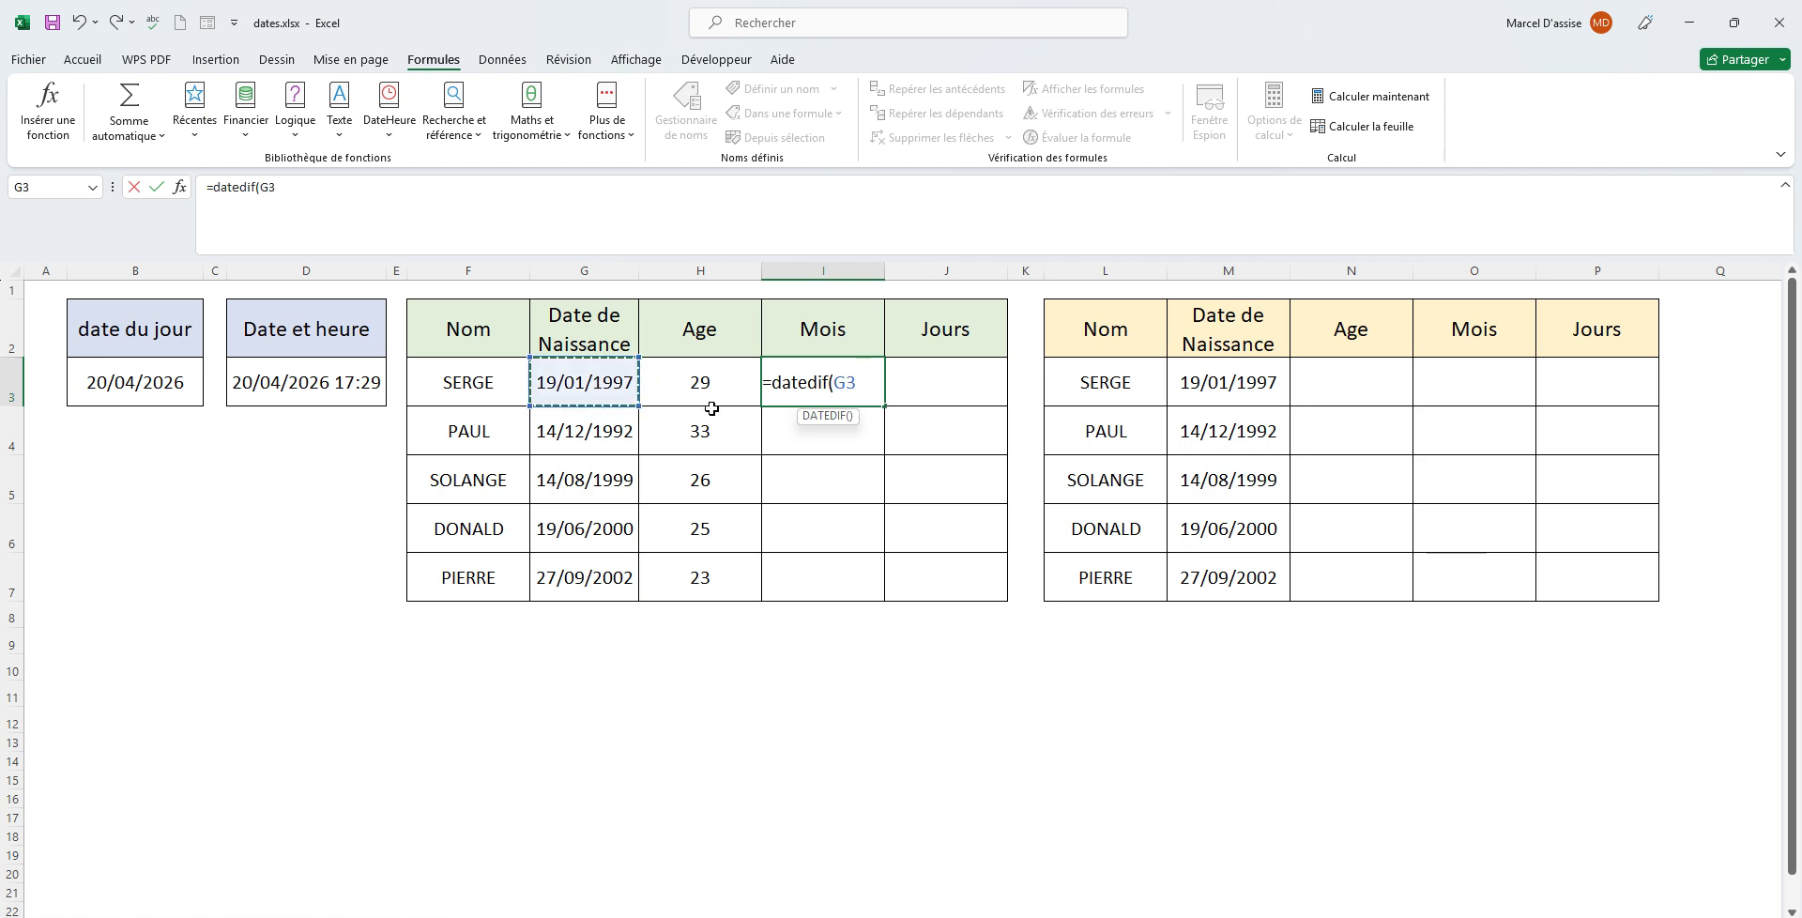
{"action": "type", "text": ";auj"}
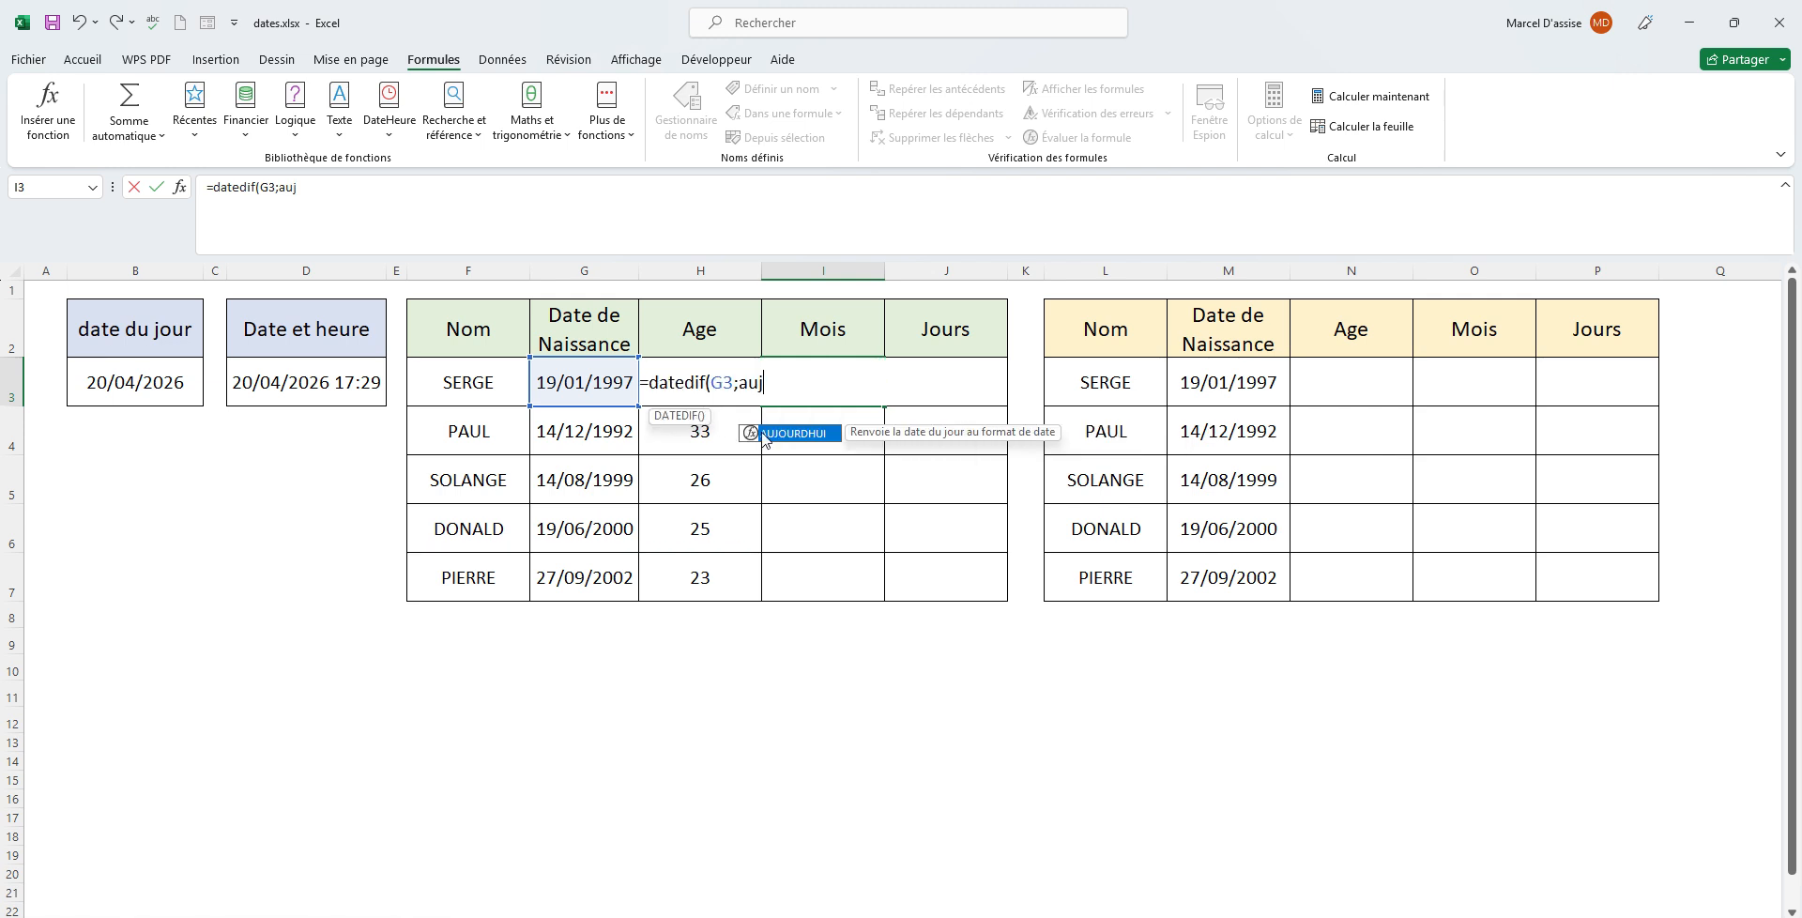
{"action": "double_click", "coordinate": [802, 432]}
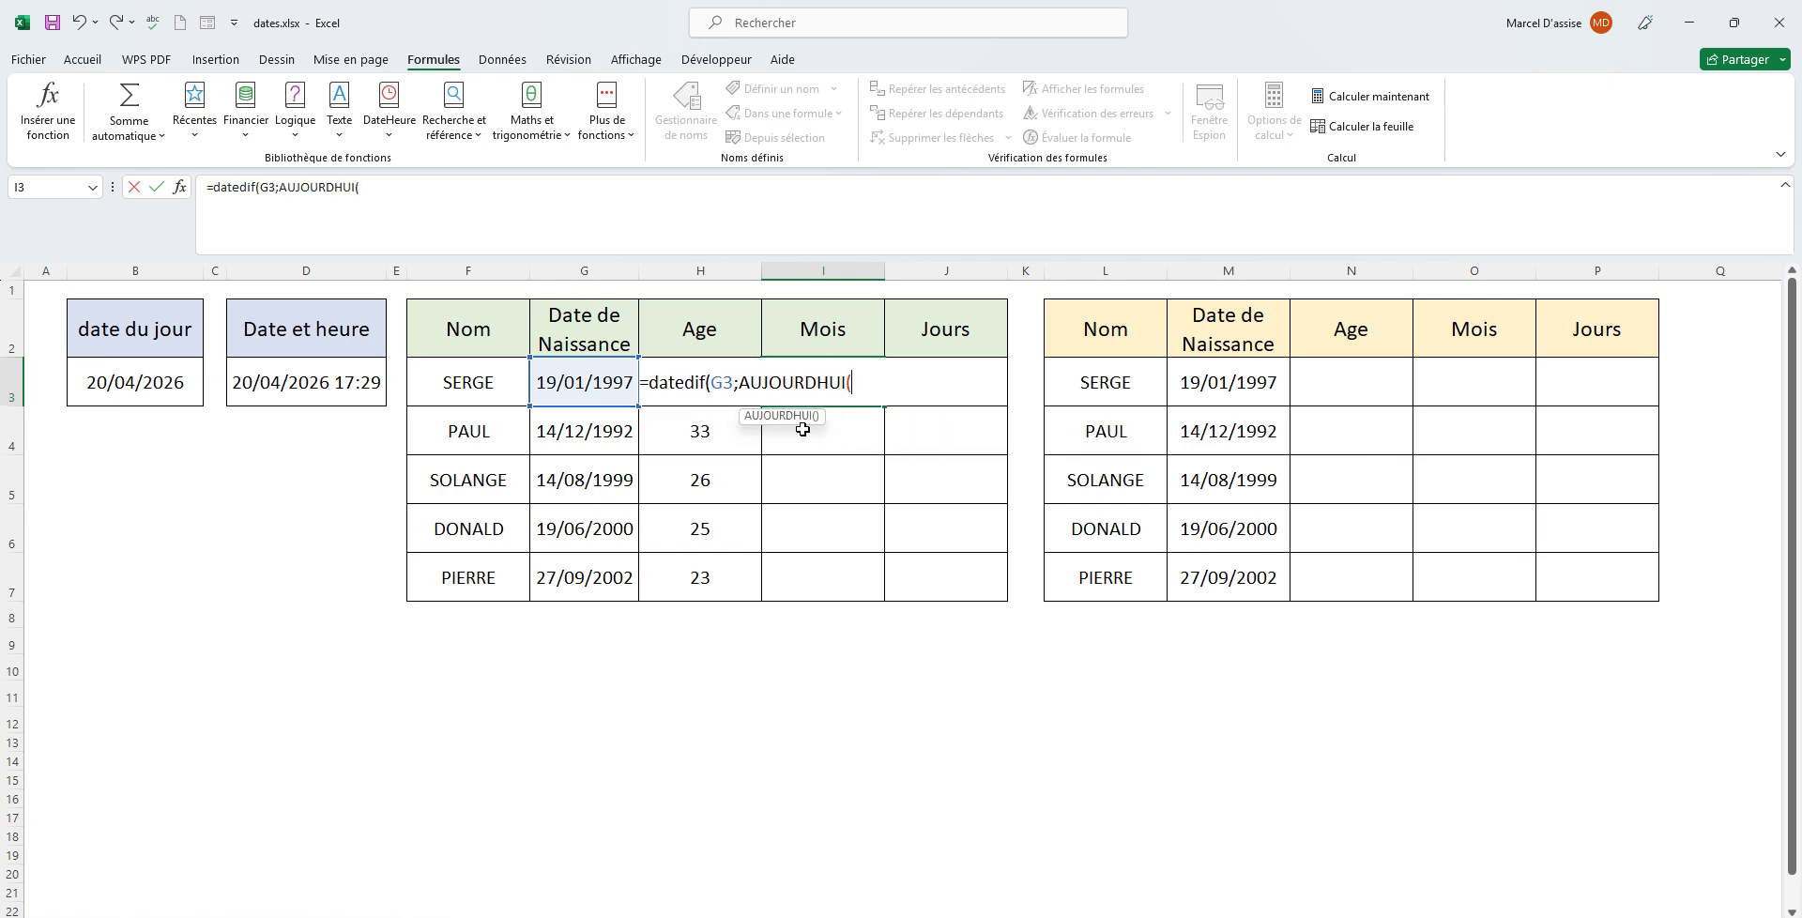
{"action": "type", "text": ");"}
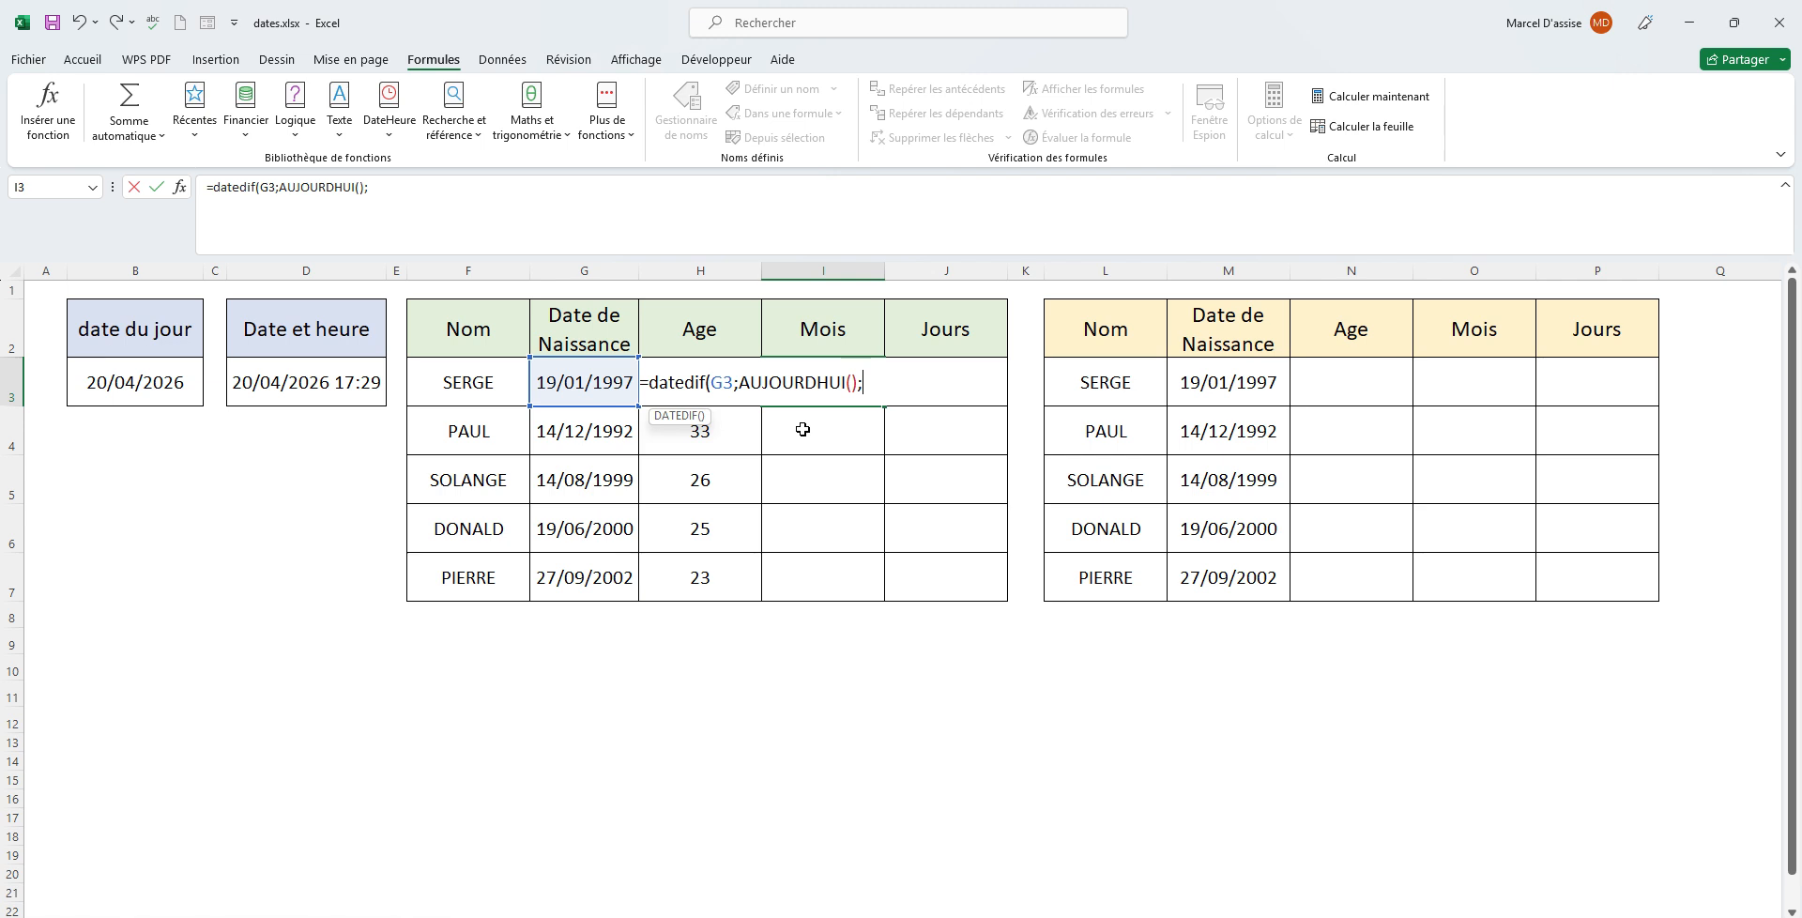
{"action": "type", "text": "\"m\")"}
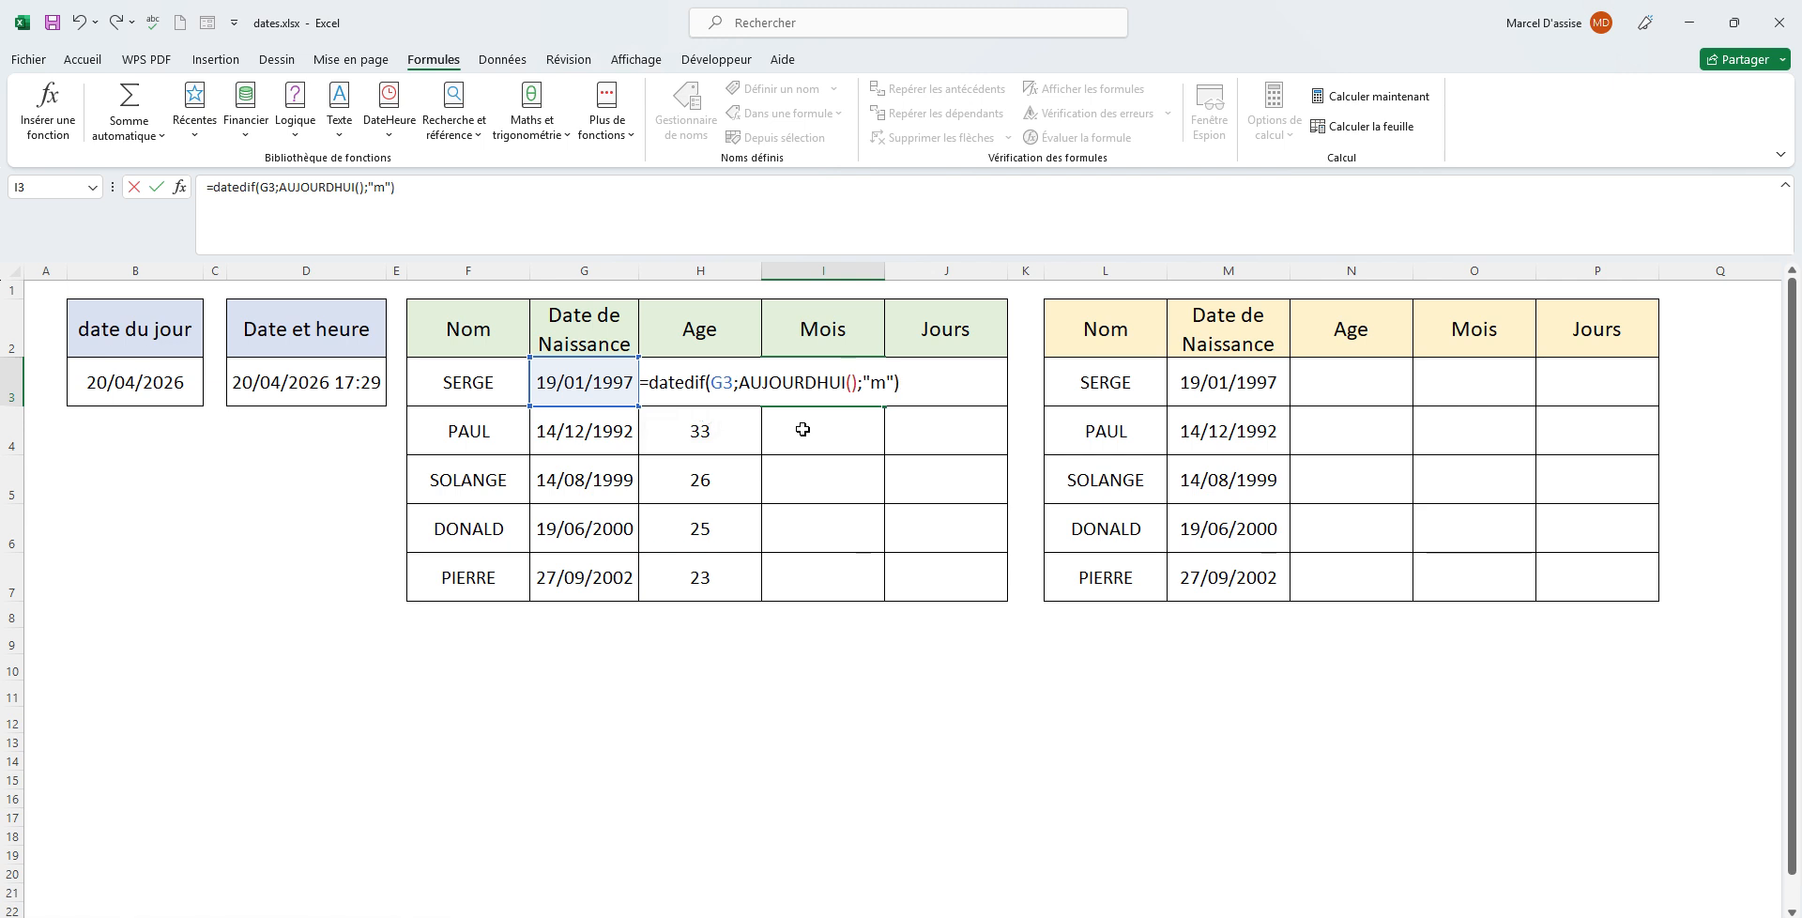
{"action": "key", "text": "Return"}
{"action": "left_click", "coordinate": [833, 391]}
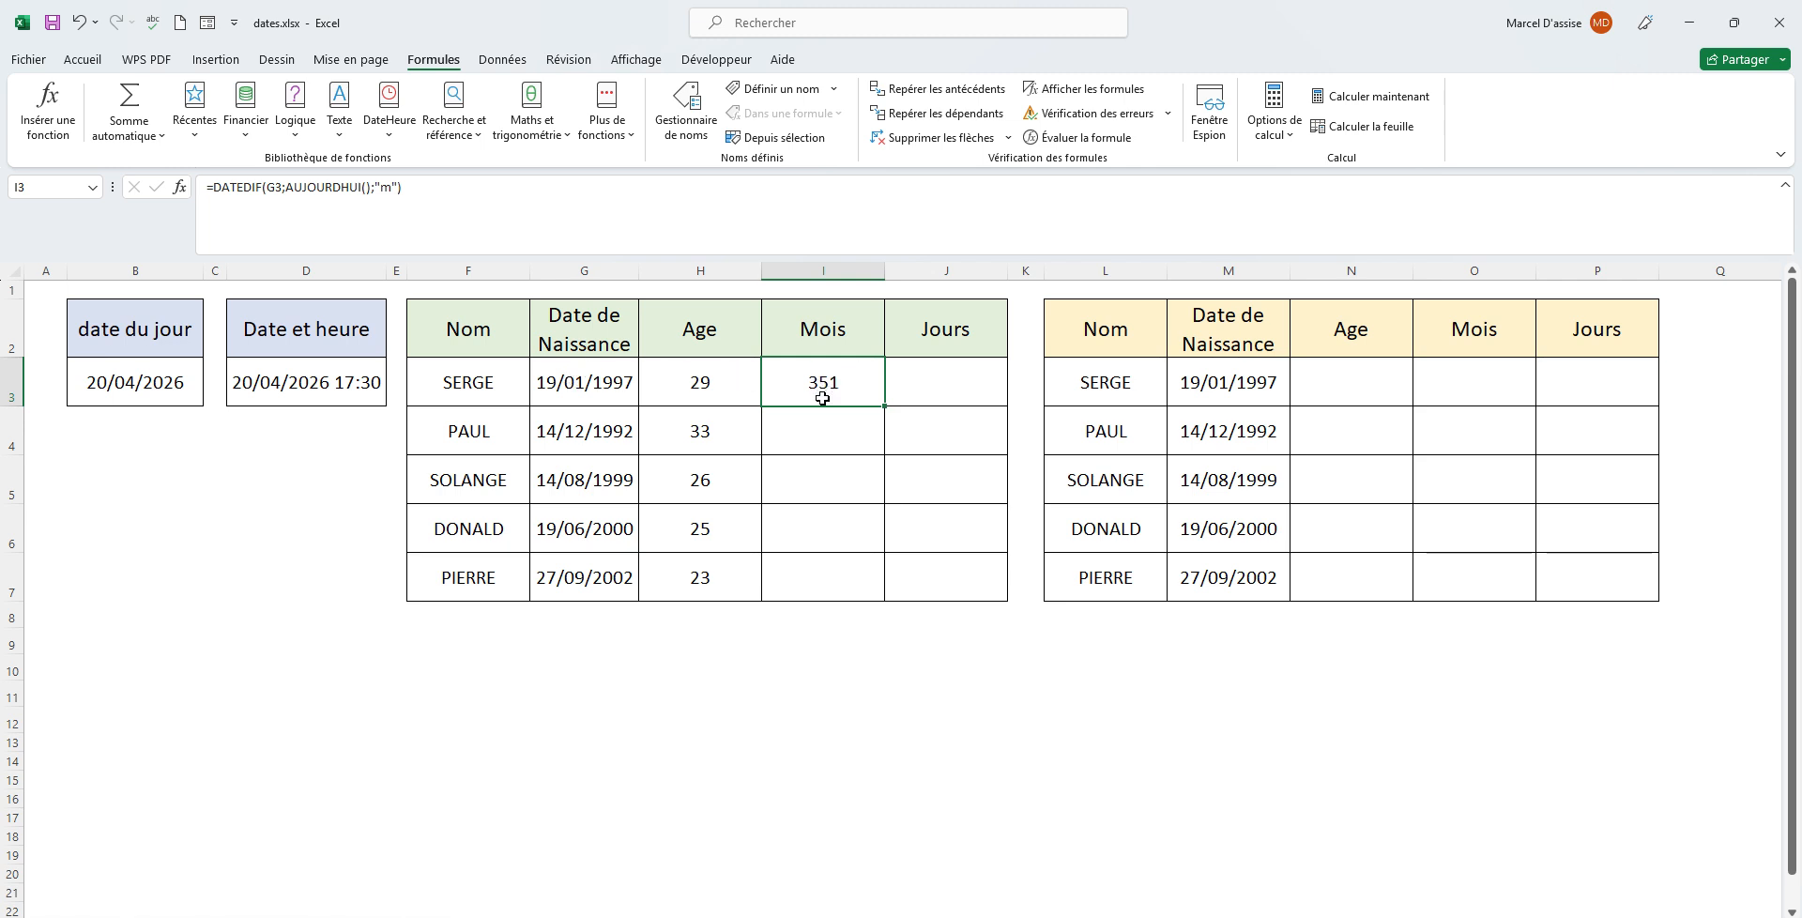
{"action": "double_click", "coordinate": [884, 405]}
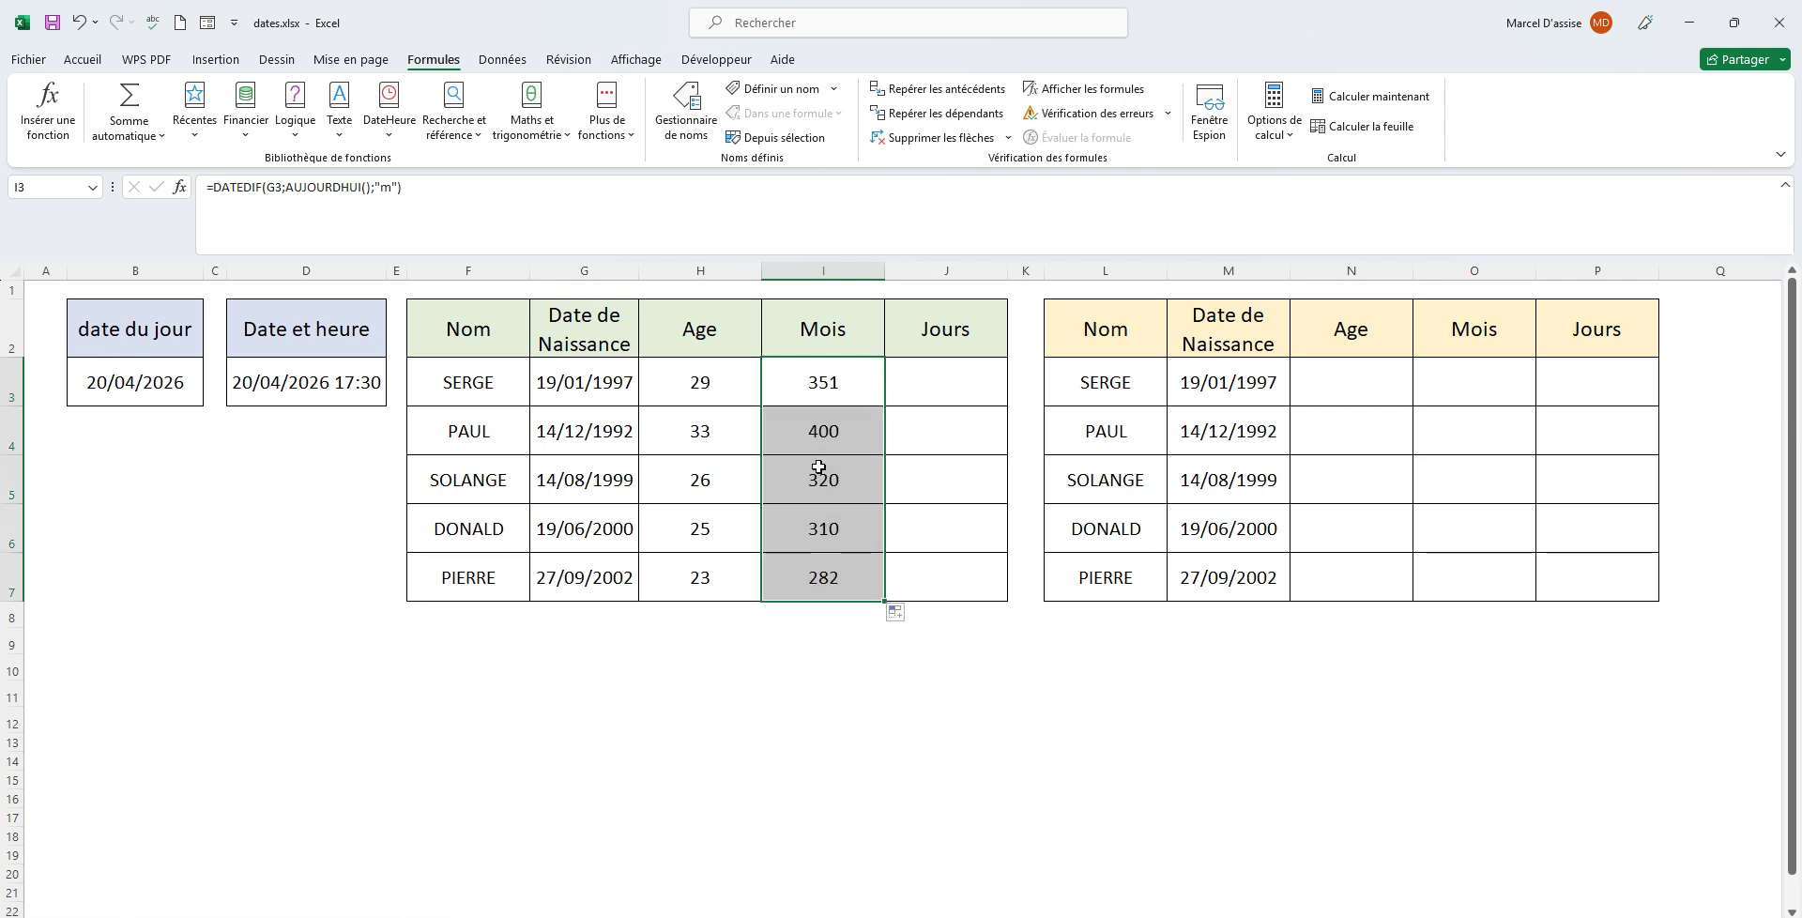
Calculate the ages in days by entering =DATEDIF(G3;AUJOURDHUI();"d") in cell J3 and filling it down to J7.
{"action": "left_click", "coordinate": [948, 368]}
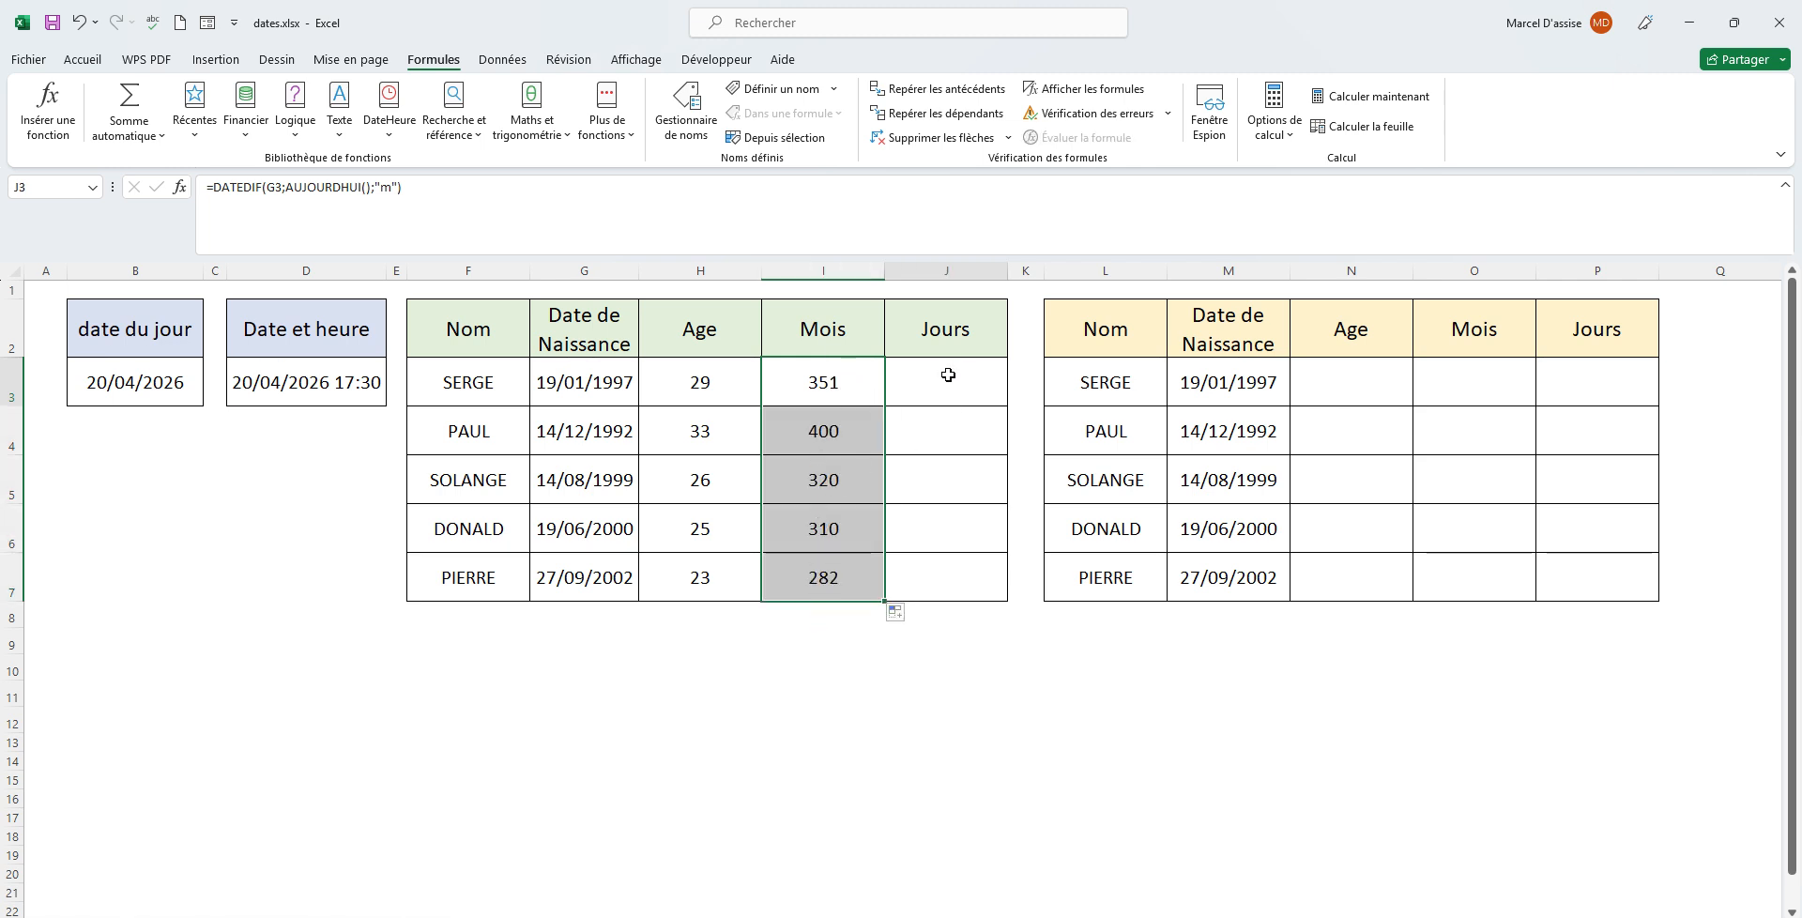
{"action": "type", "text": "="}
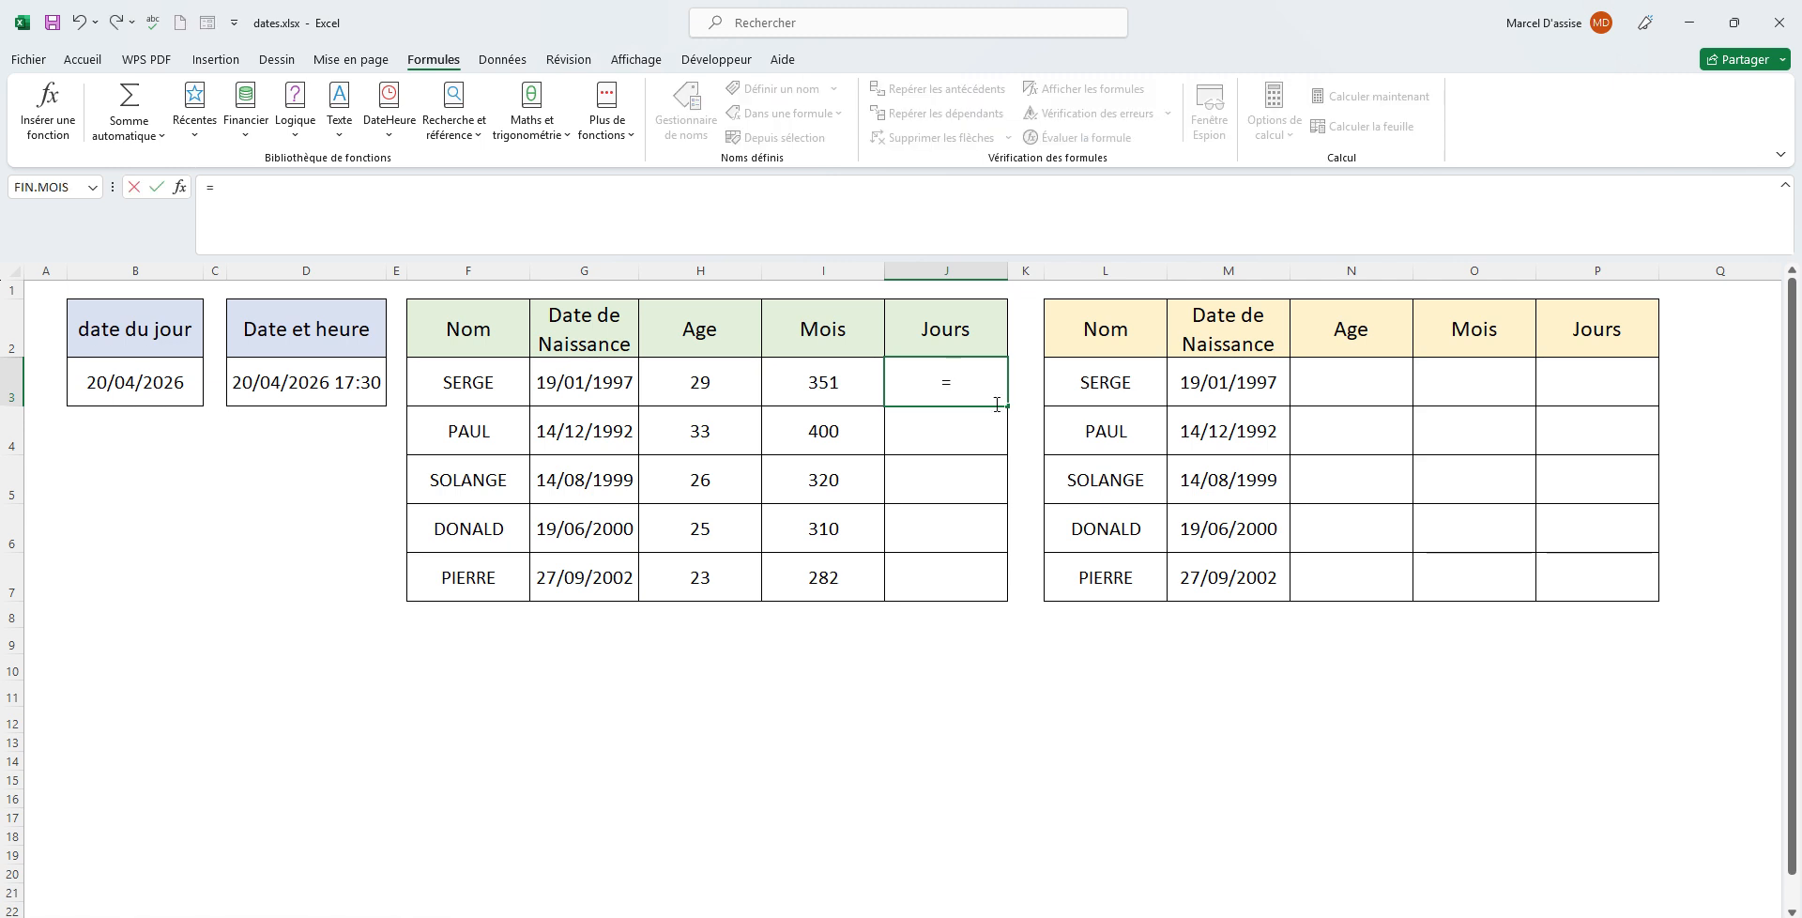
{"action": "type", "text": "date"}
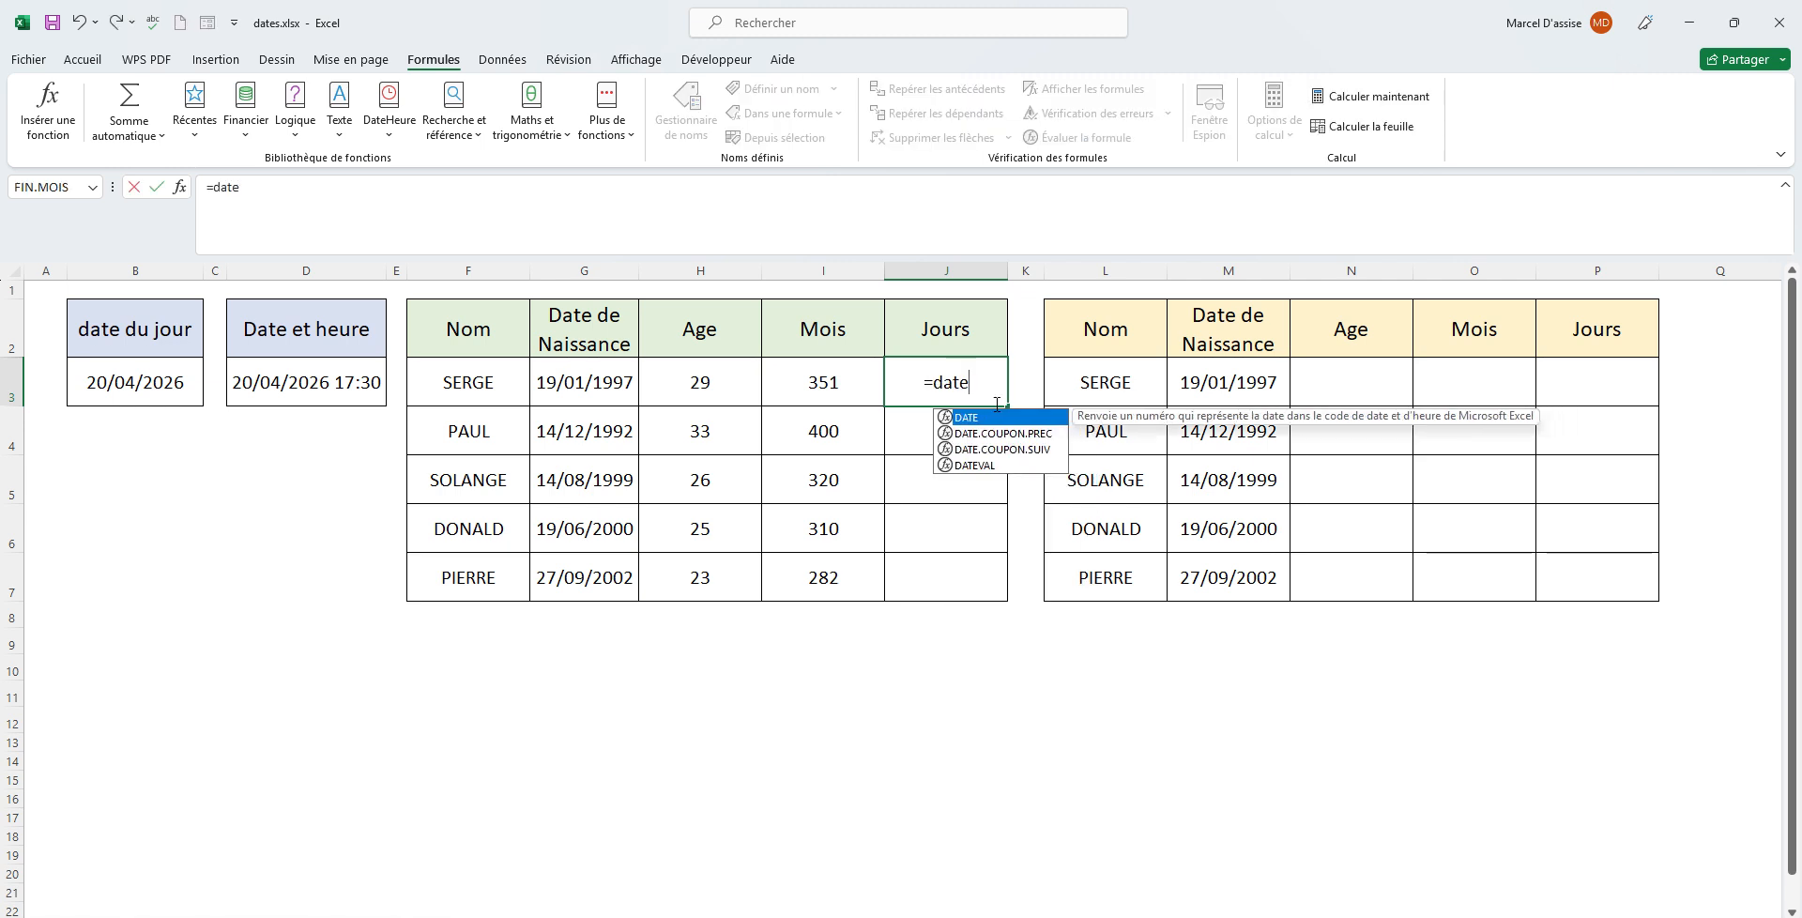
{"action": "type", "text": "dif("}
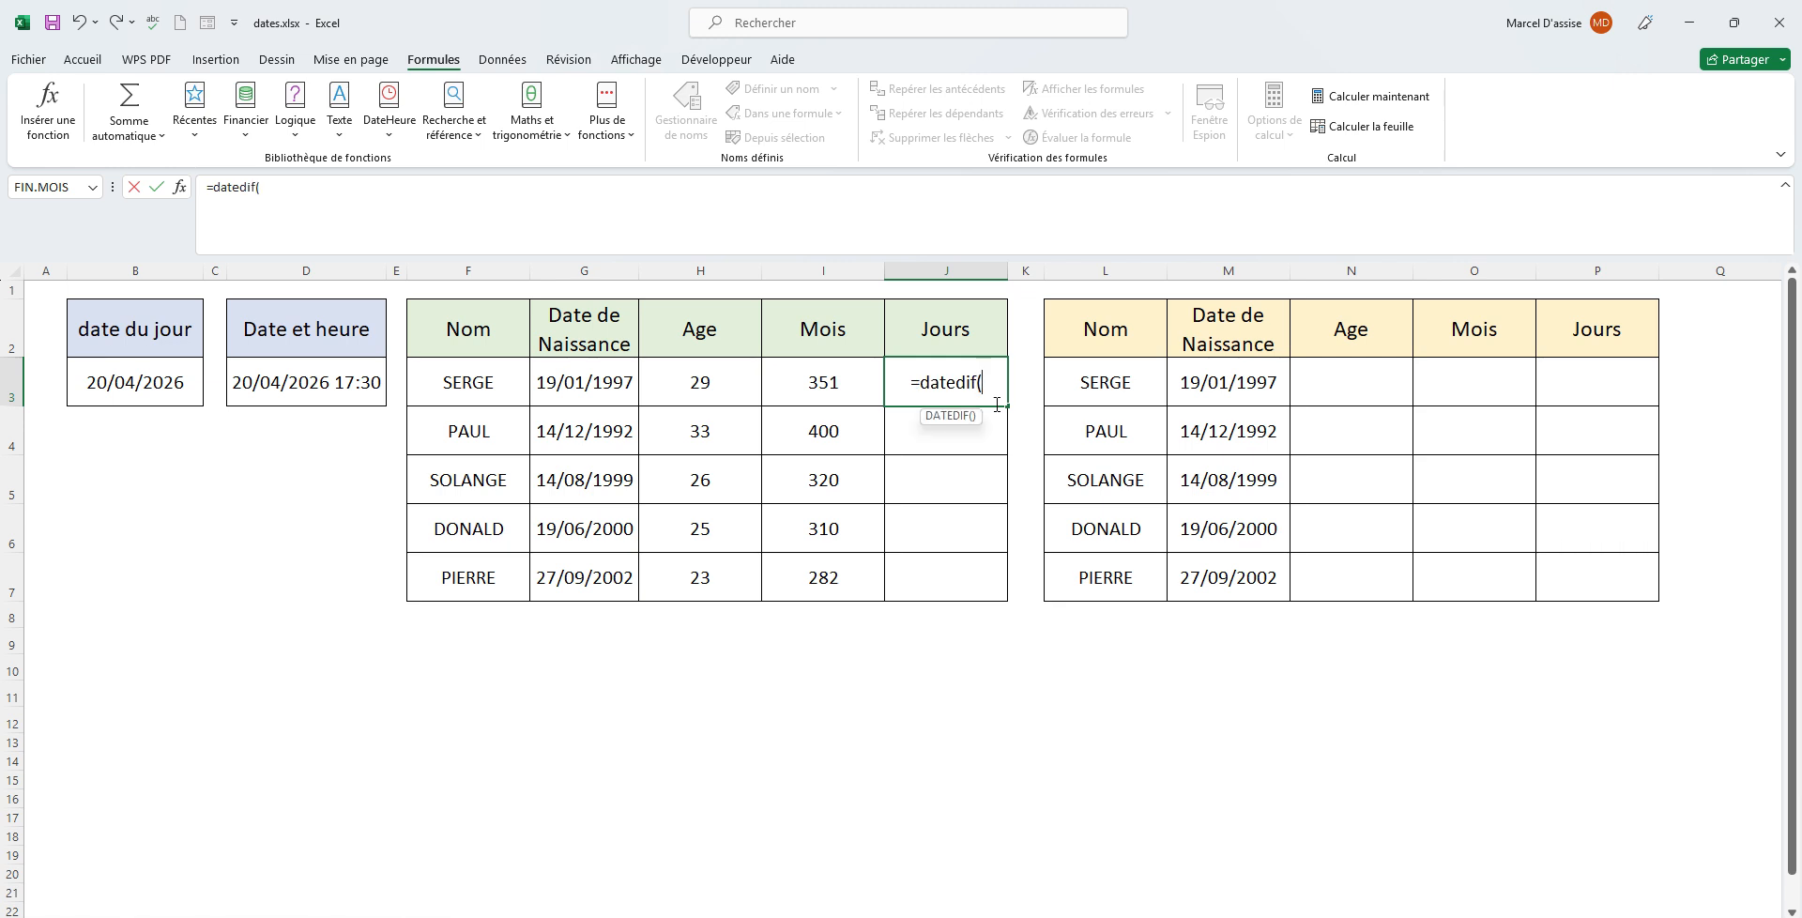
{"action": "left_click", "coordinate": [624, 383]}
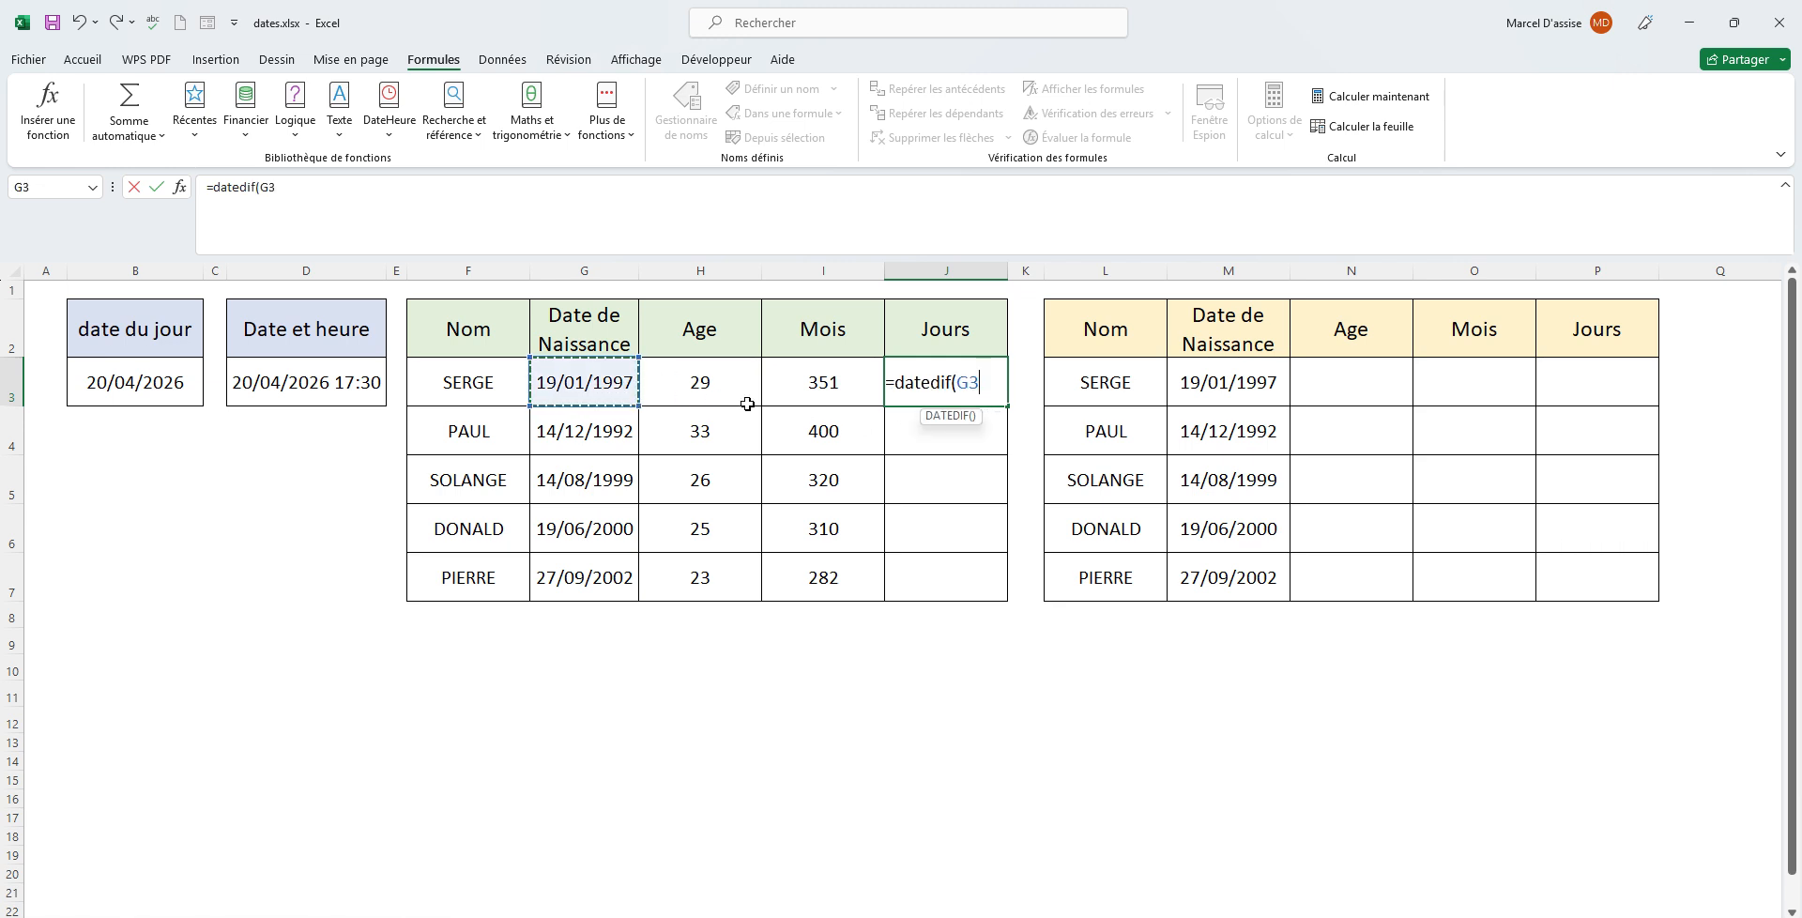
{"action": "type", "text": ";u"}
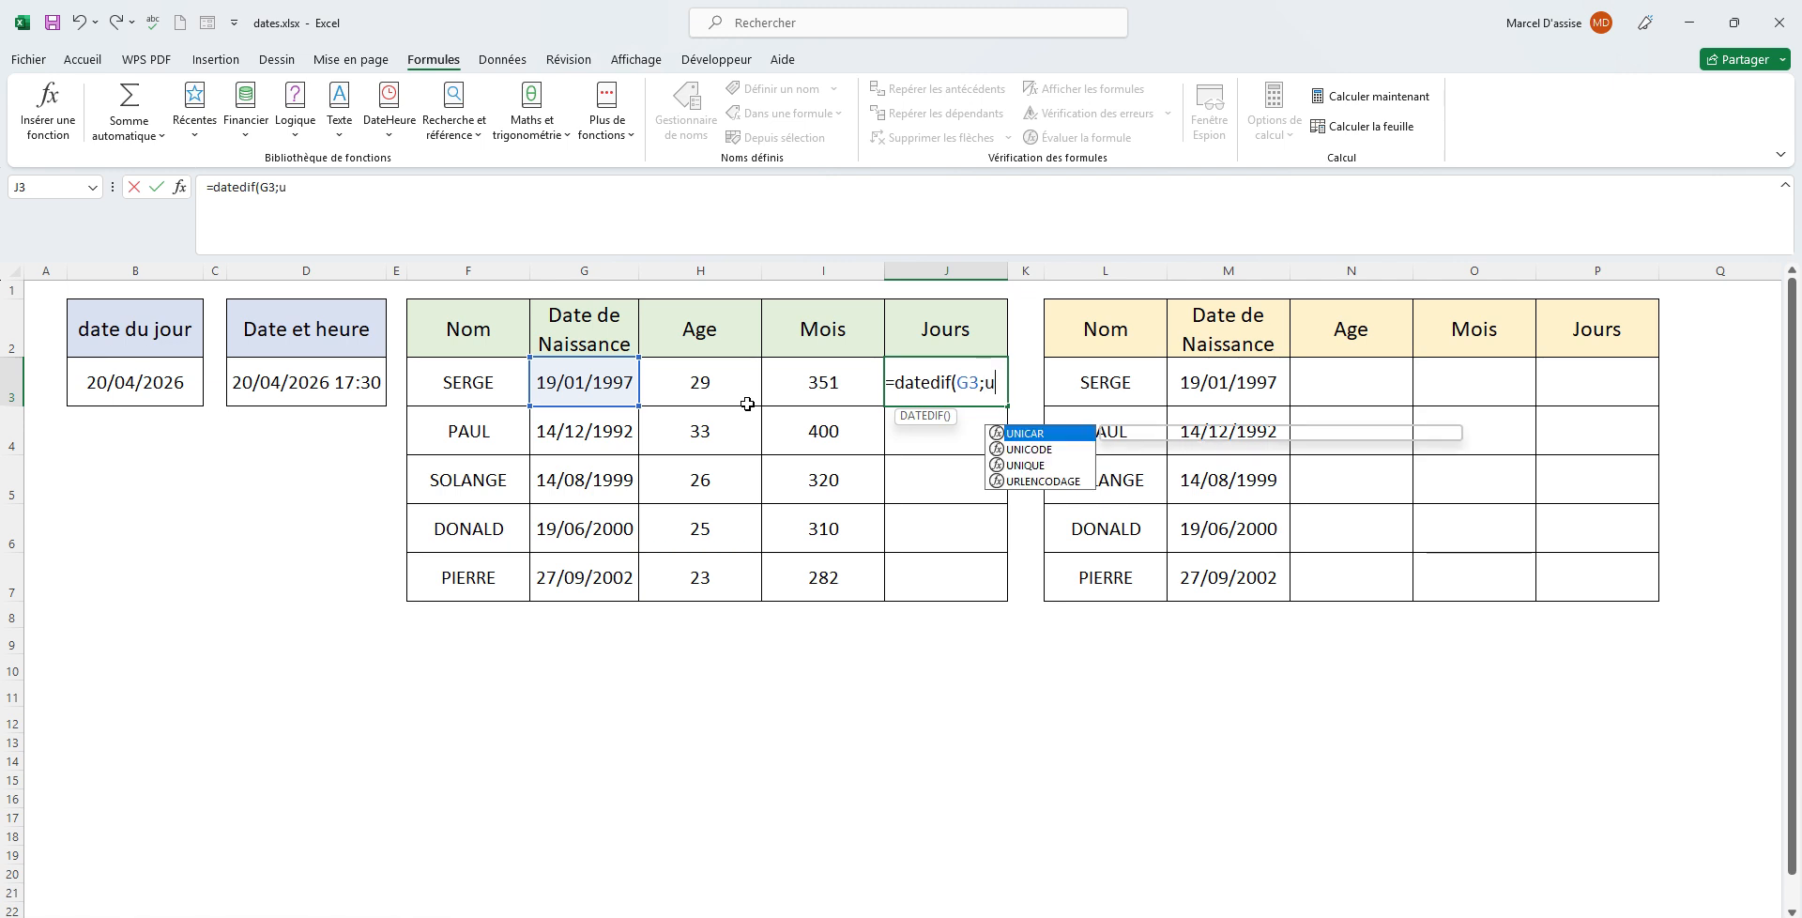
{"action": "key", "text": "BackSpace"}
{"action": "type", "text": "auj"}
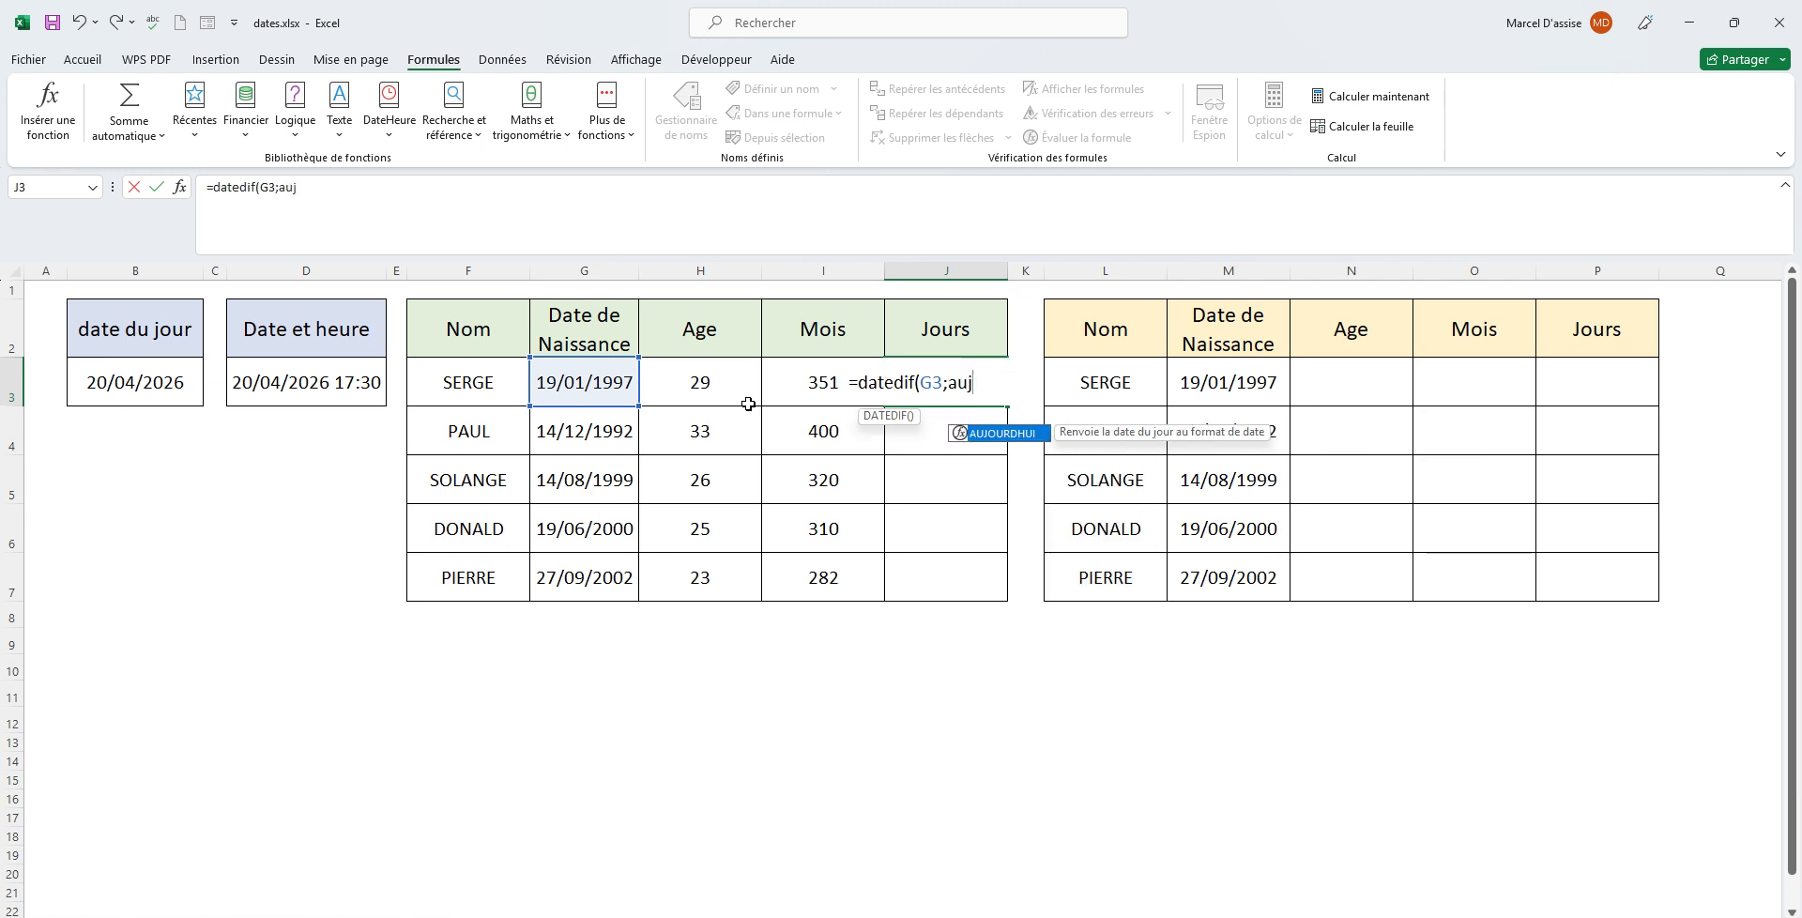
{"action": "double_click", "coordinate": [1003, 434]}
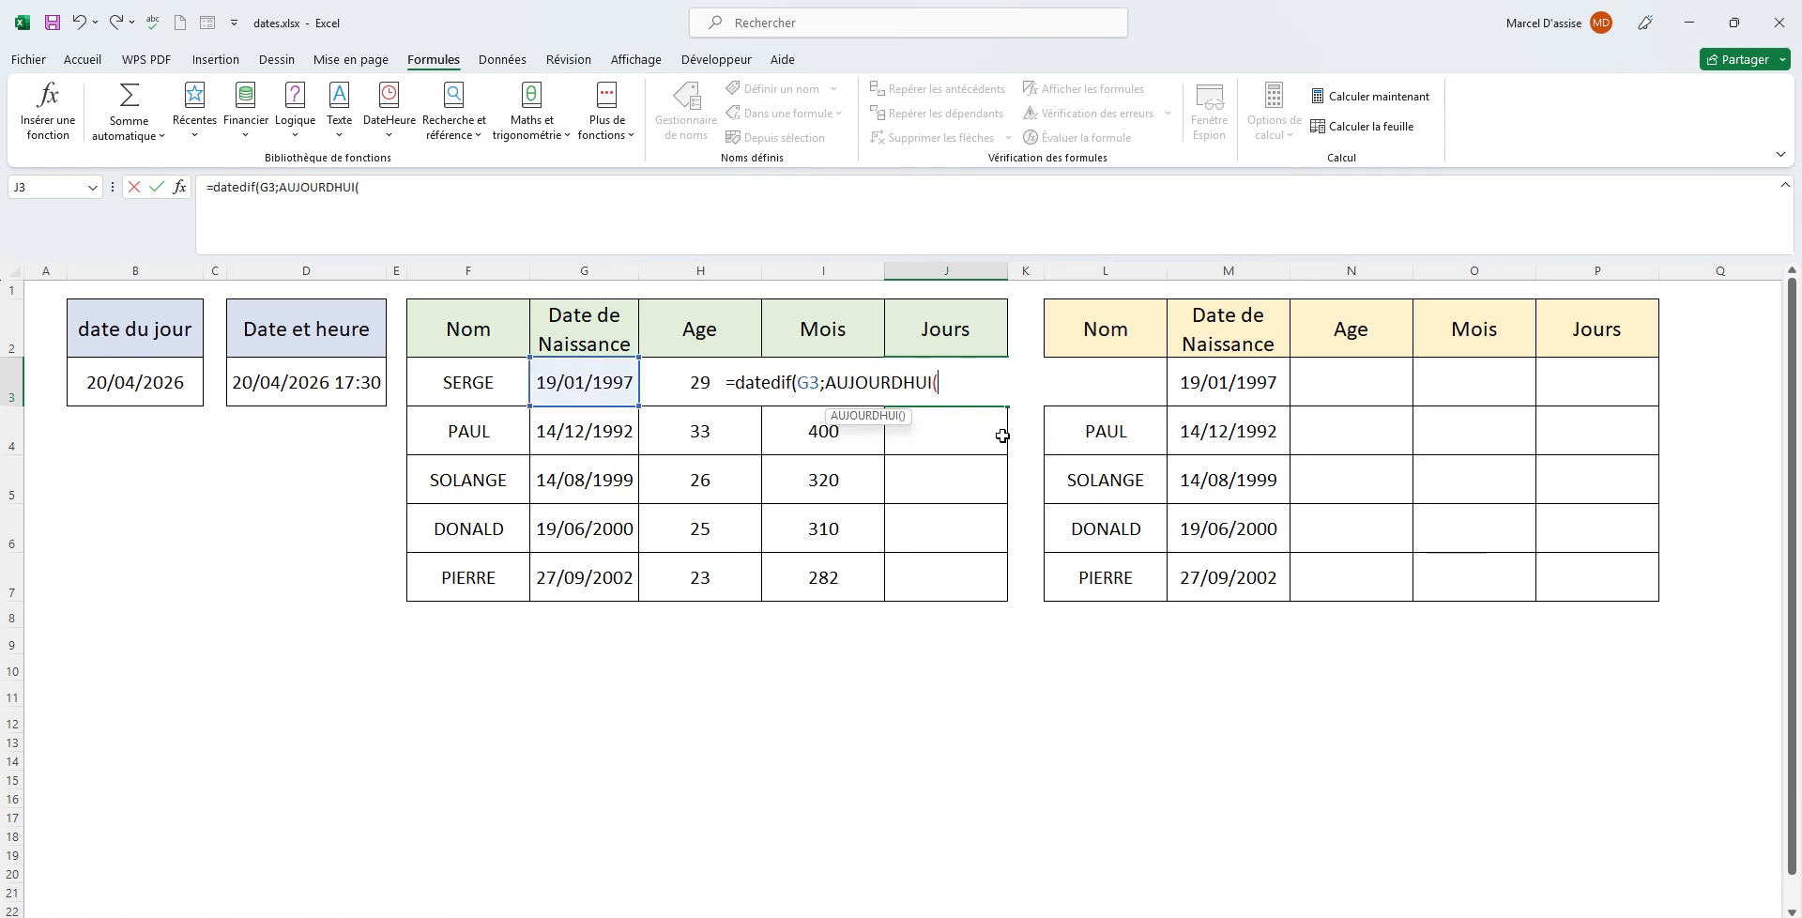
{"action": "type", "text": ")"}
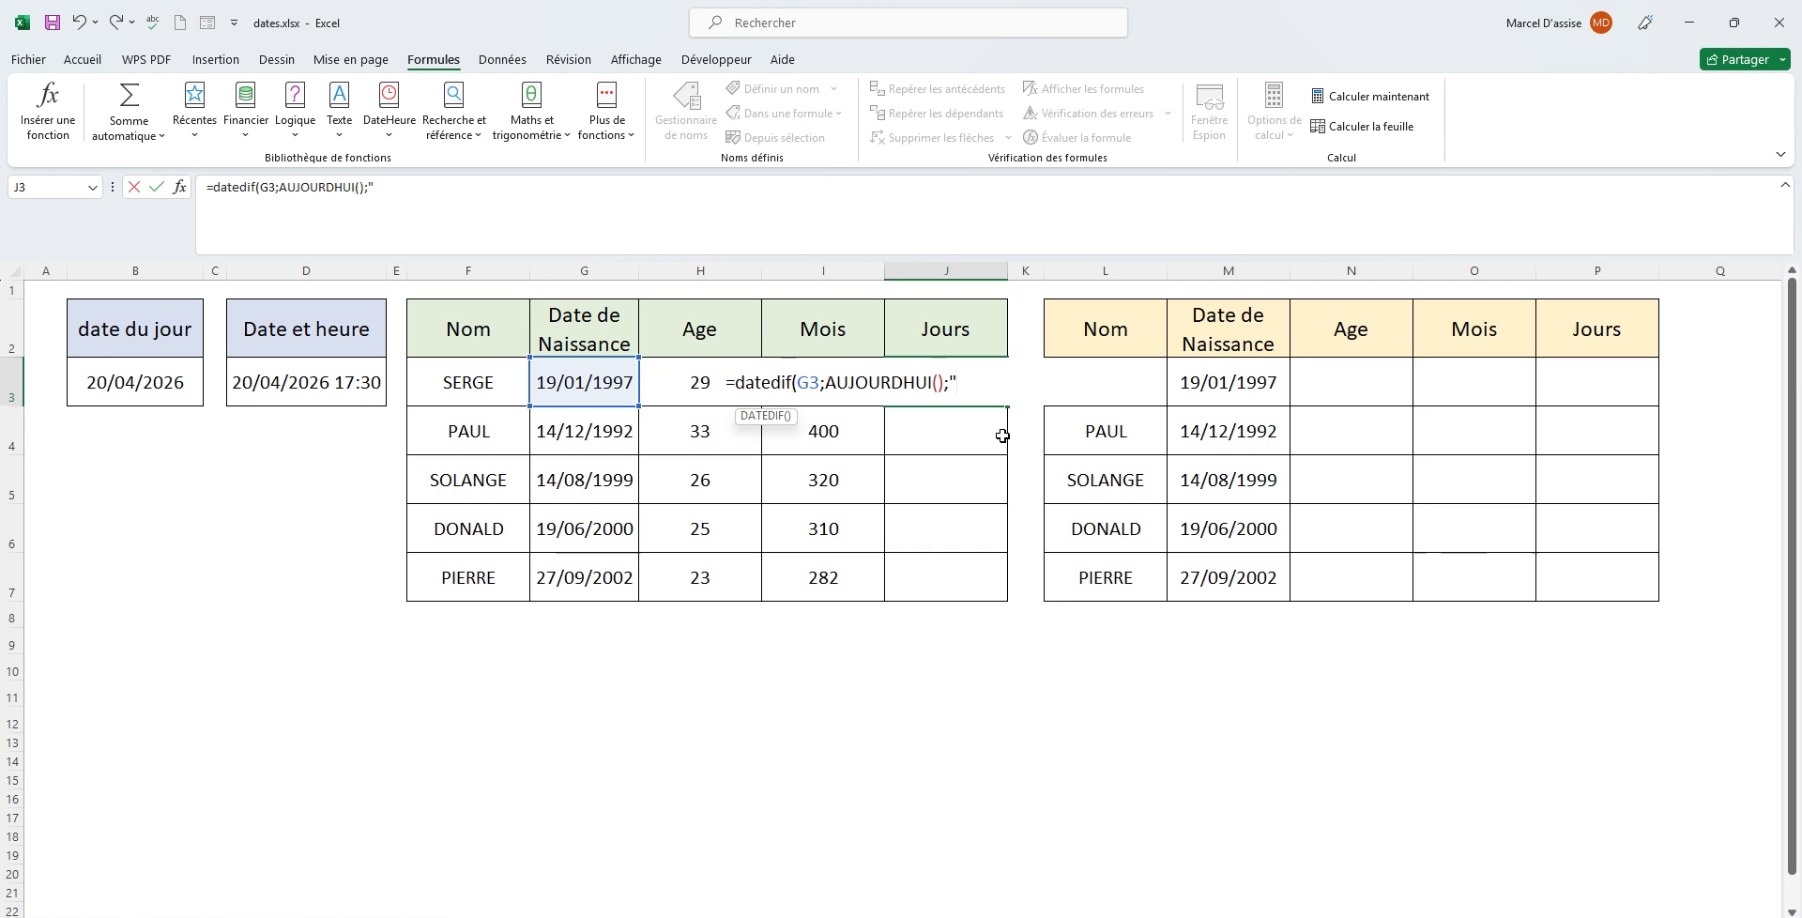
{"action": "type", "text": ";\"d\")"}
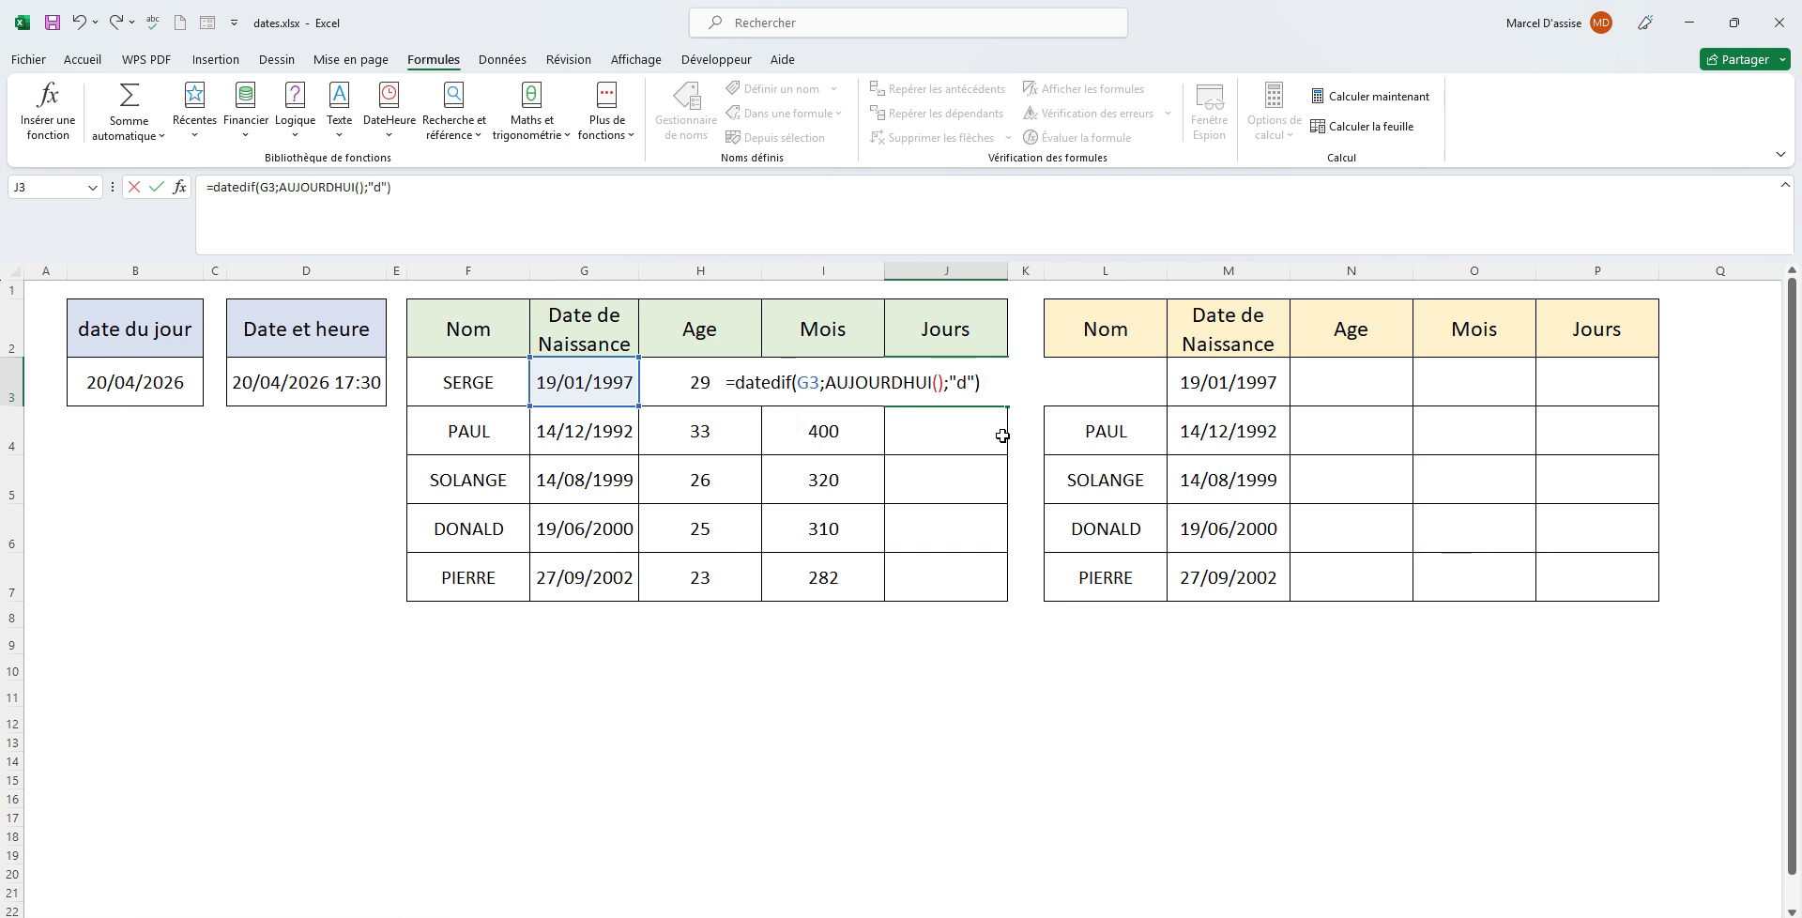
{"action": "key", "text": "Return"}
{"action": "left_click", "coordinate": [977, 386]}
{"action": "double_click", "coordinate": [1007, 406]}
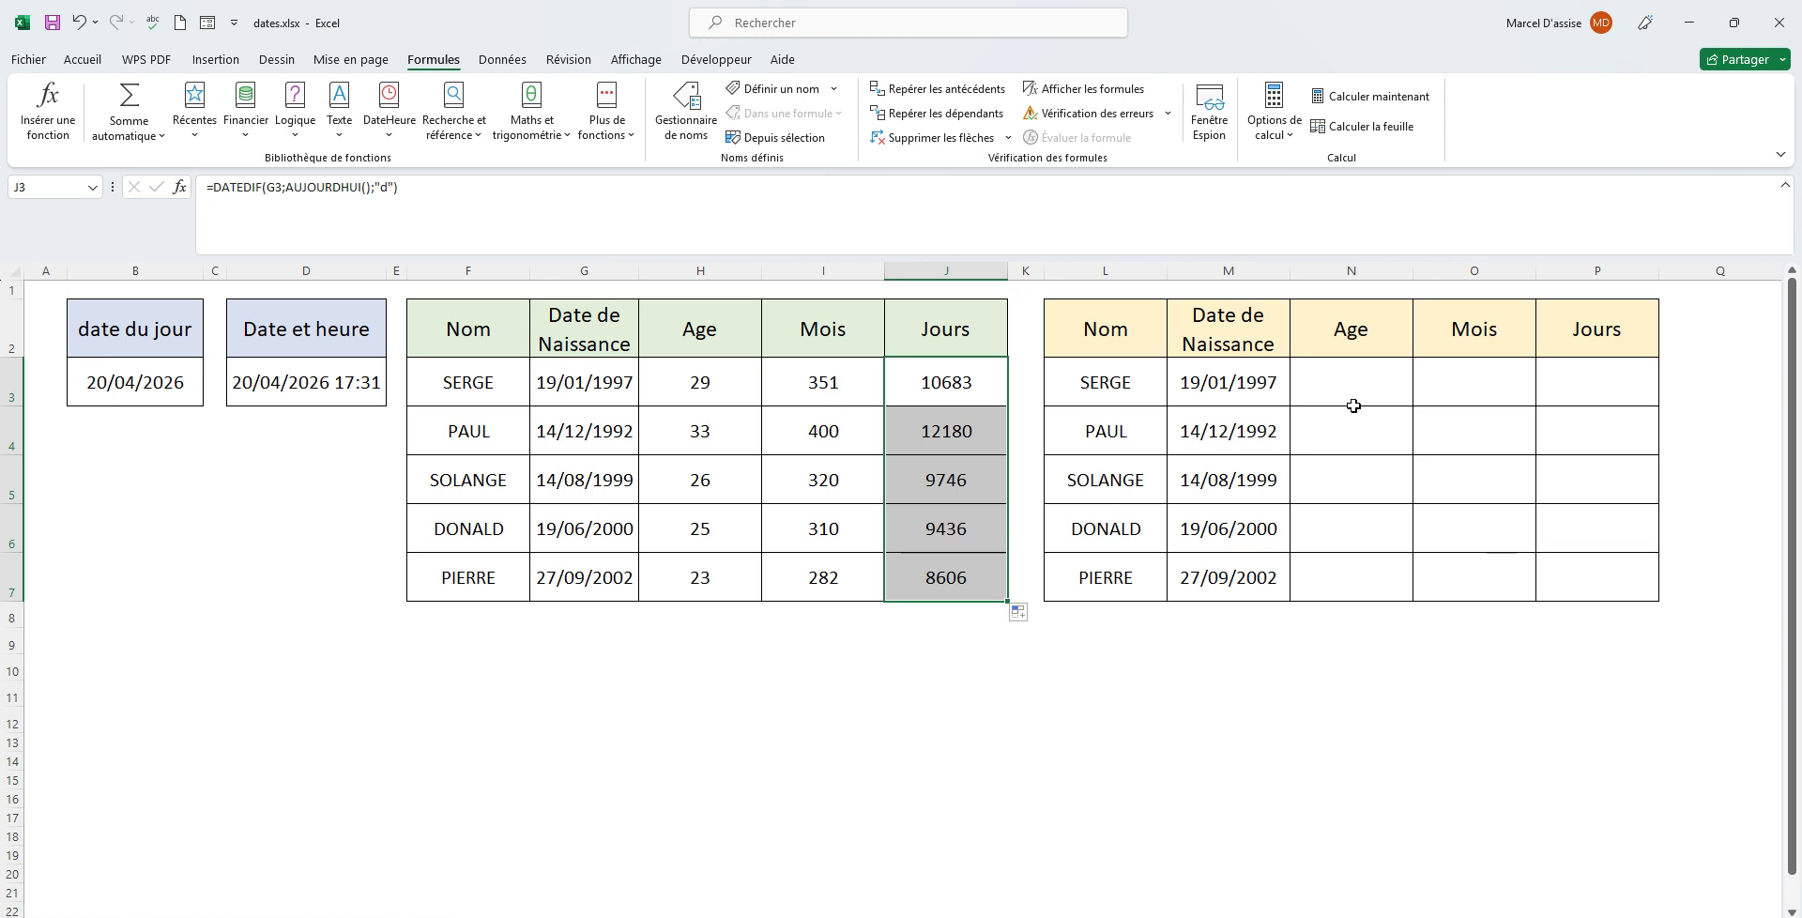
{"action": "left_click", "coordinate": [1345, 378]}
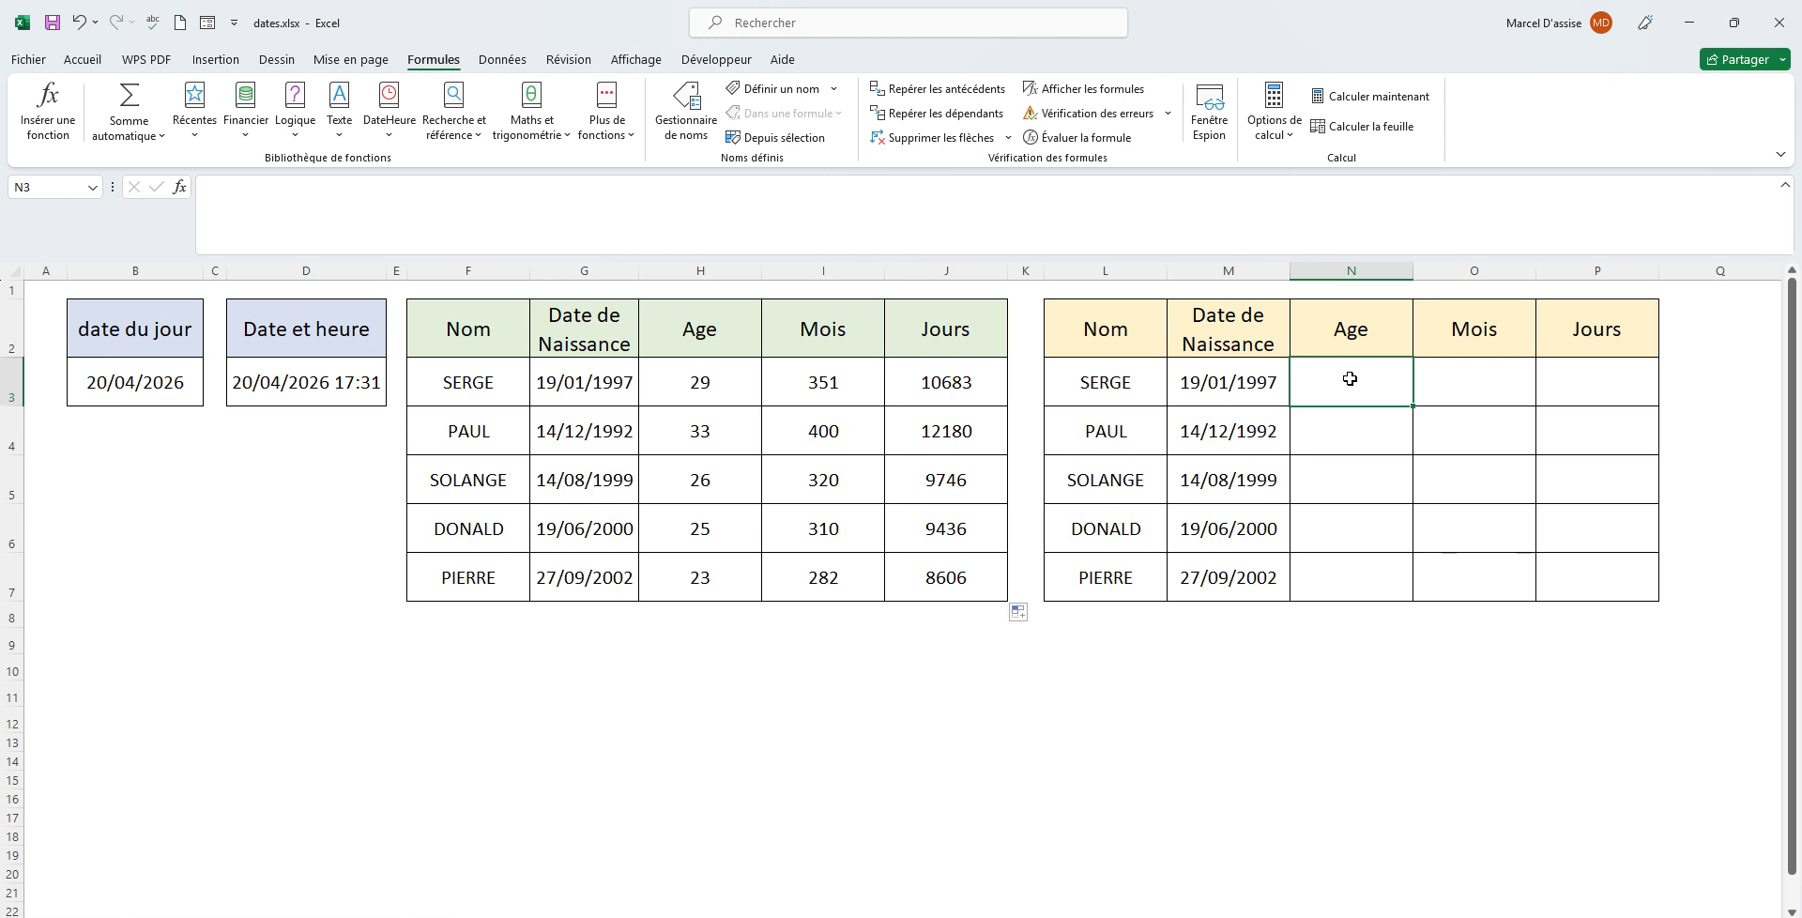
{"action": "left_click", "coordinate": [1462, 384]}
{"action": "left_click", "coordinate": [1594, 390]}
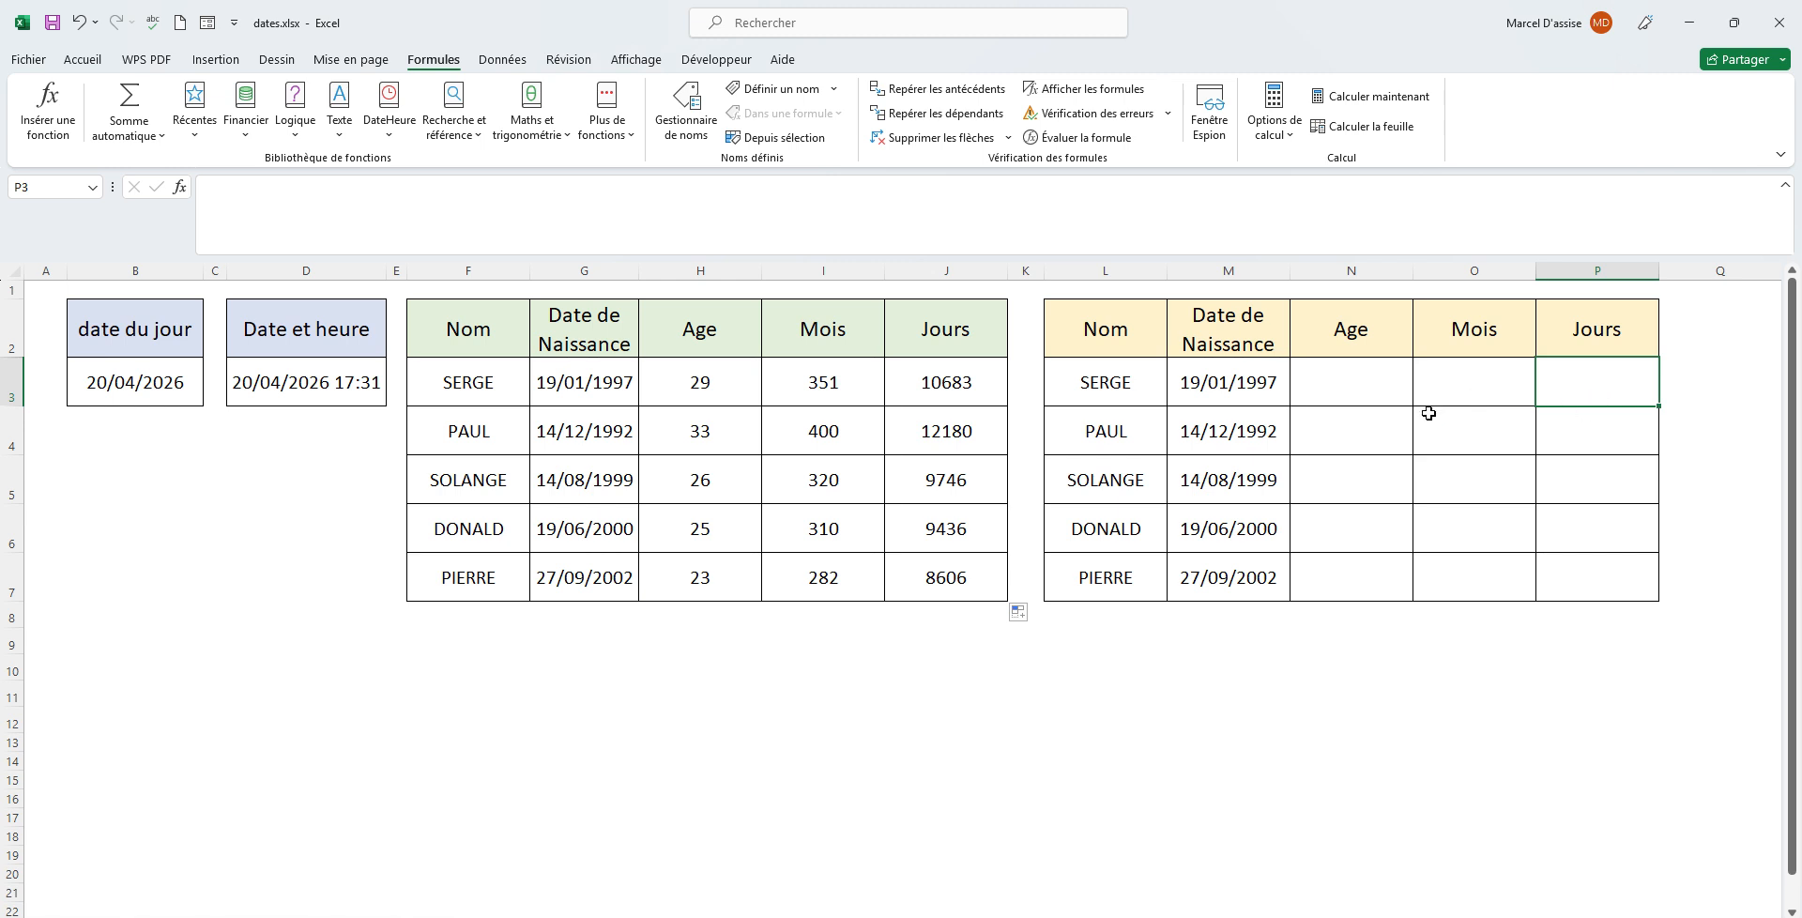
Calculate the second table's ages in years by entering =DATEDIF(M3;AUJOURDHUI();"y") in cell N3 and filling it down to N7.
{"action": "left_click", "coordinate": [1327, 386]}
{"action": "type", "text": "=datedif("}
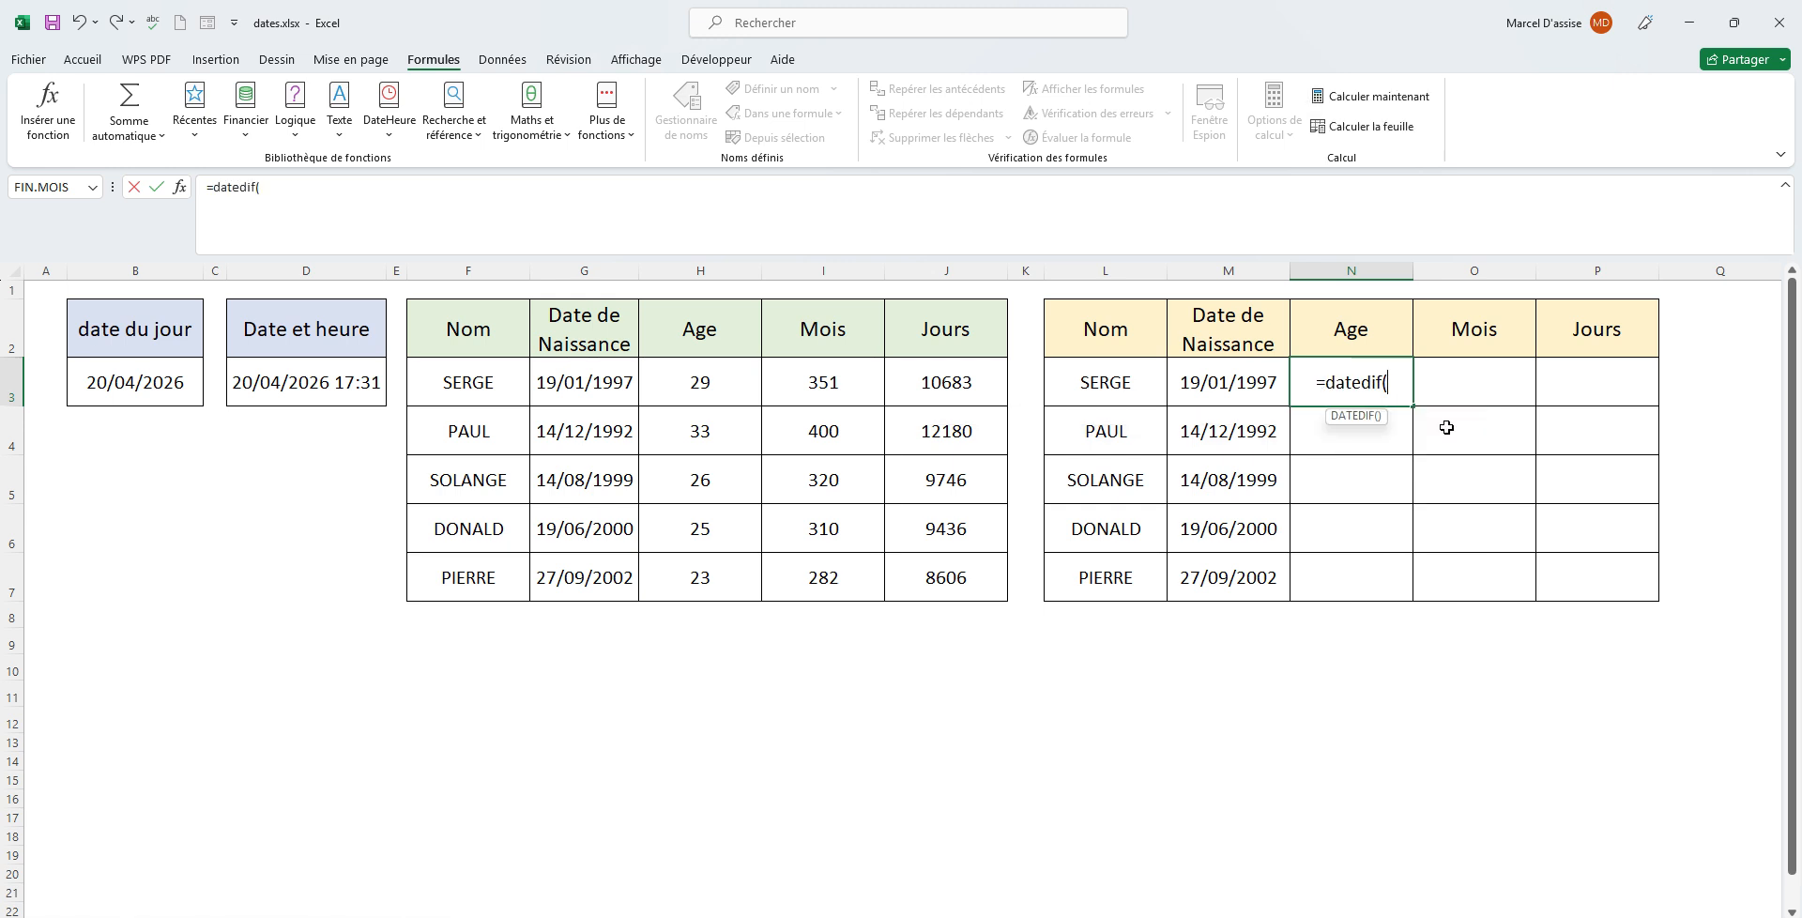
{"action": "left_click", "coordinate": [1244, 381]}
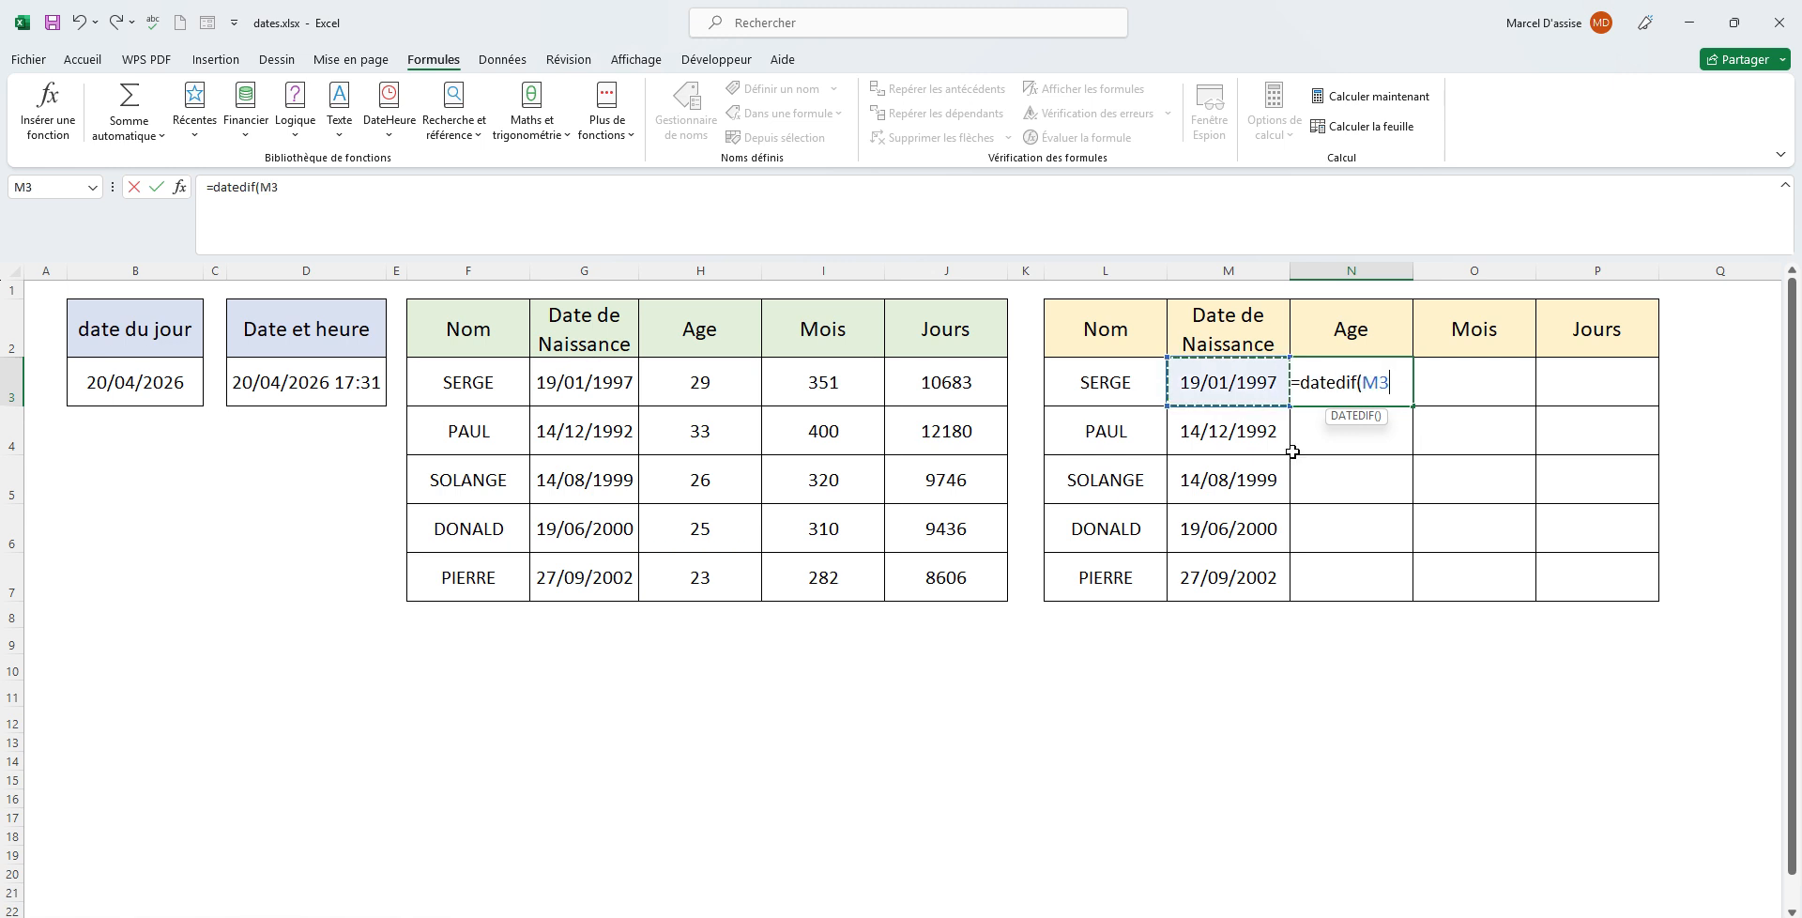
{"action": "type", "text": ";"}
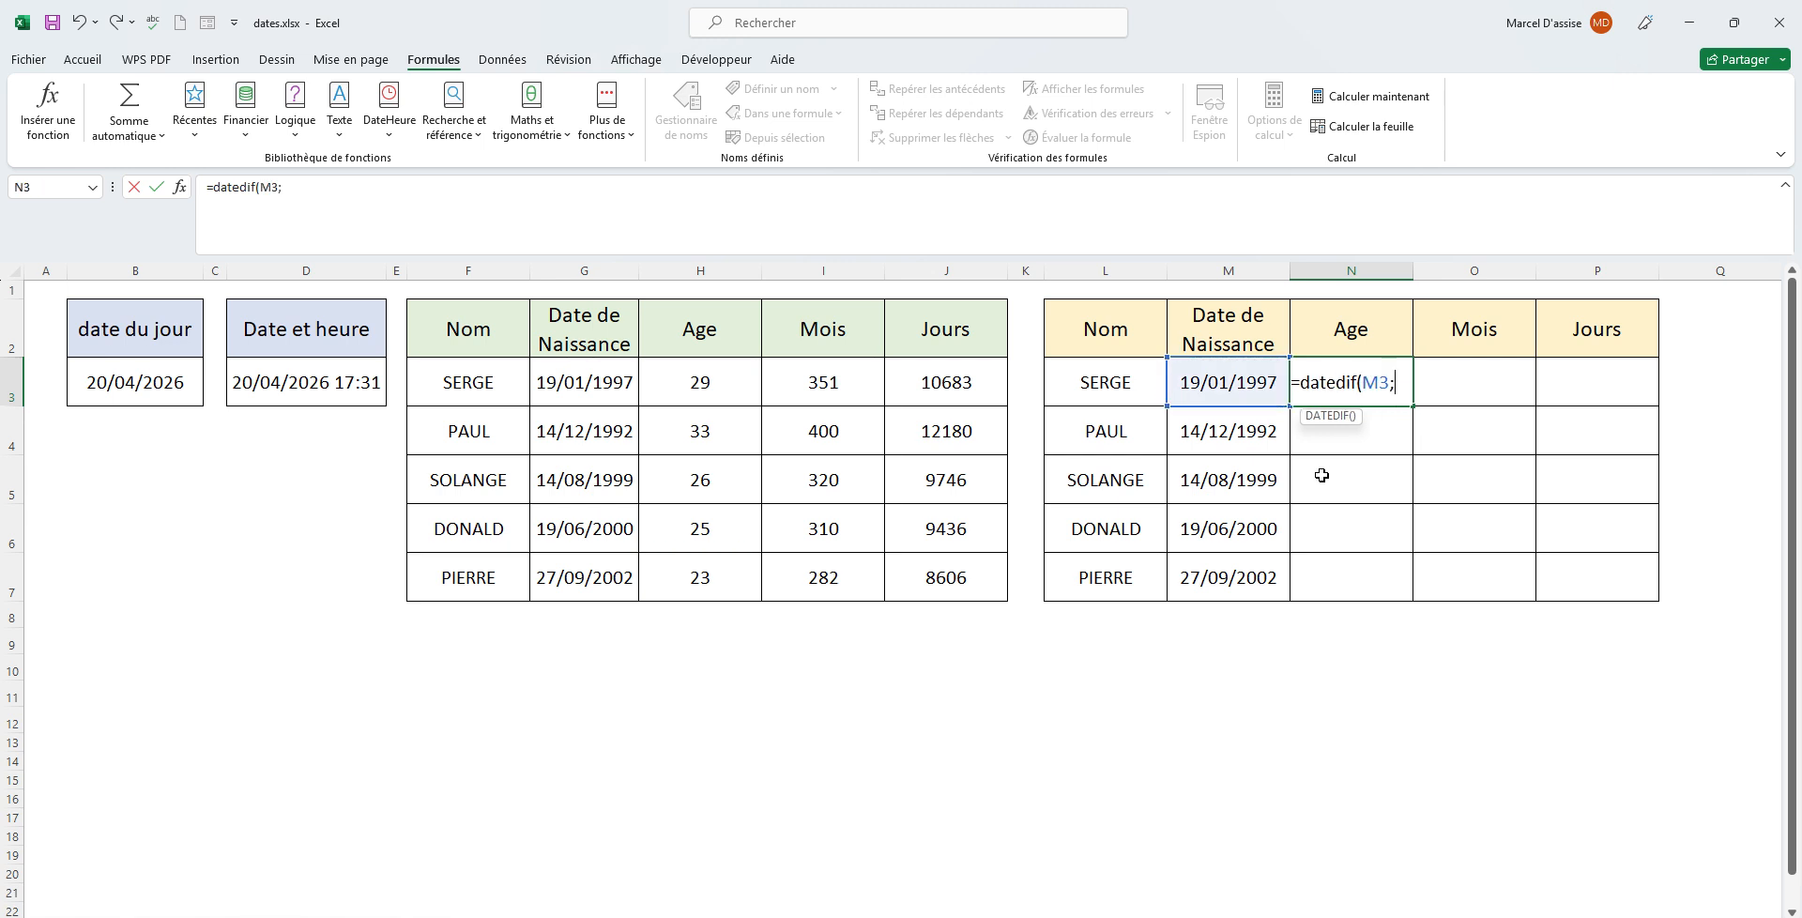
{"action": "type", "text": "auj"}
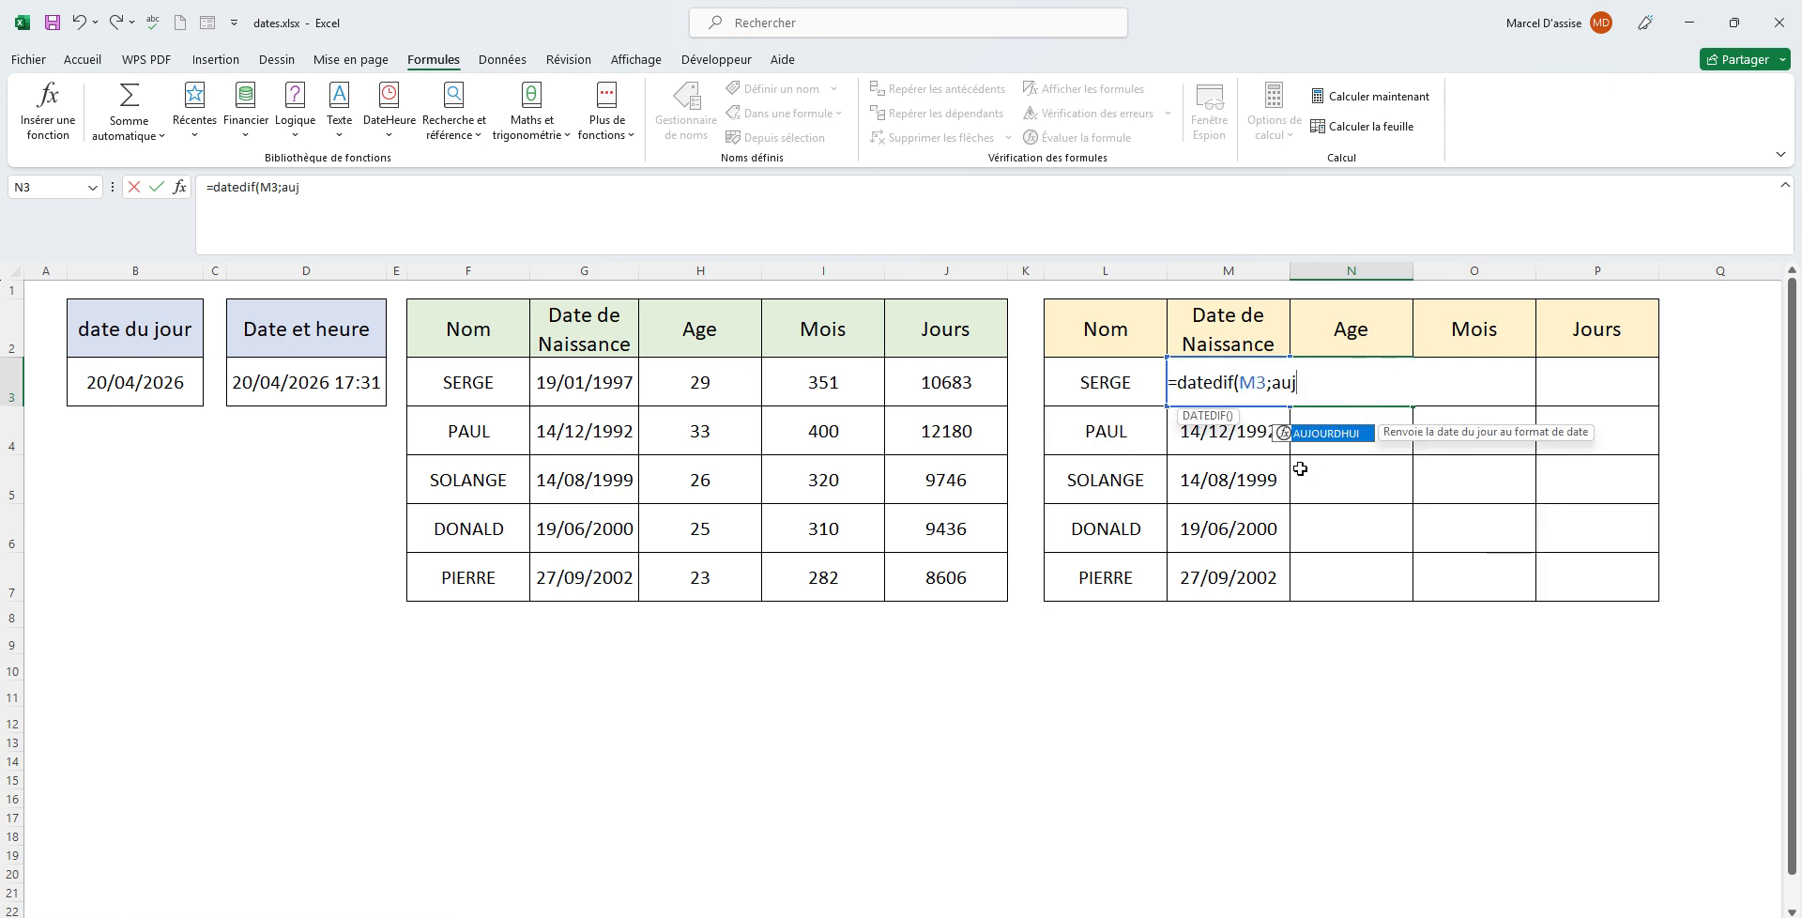
{"action": "double_click", "coordinate": [1339, 432]}
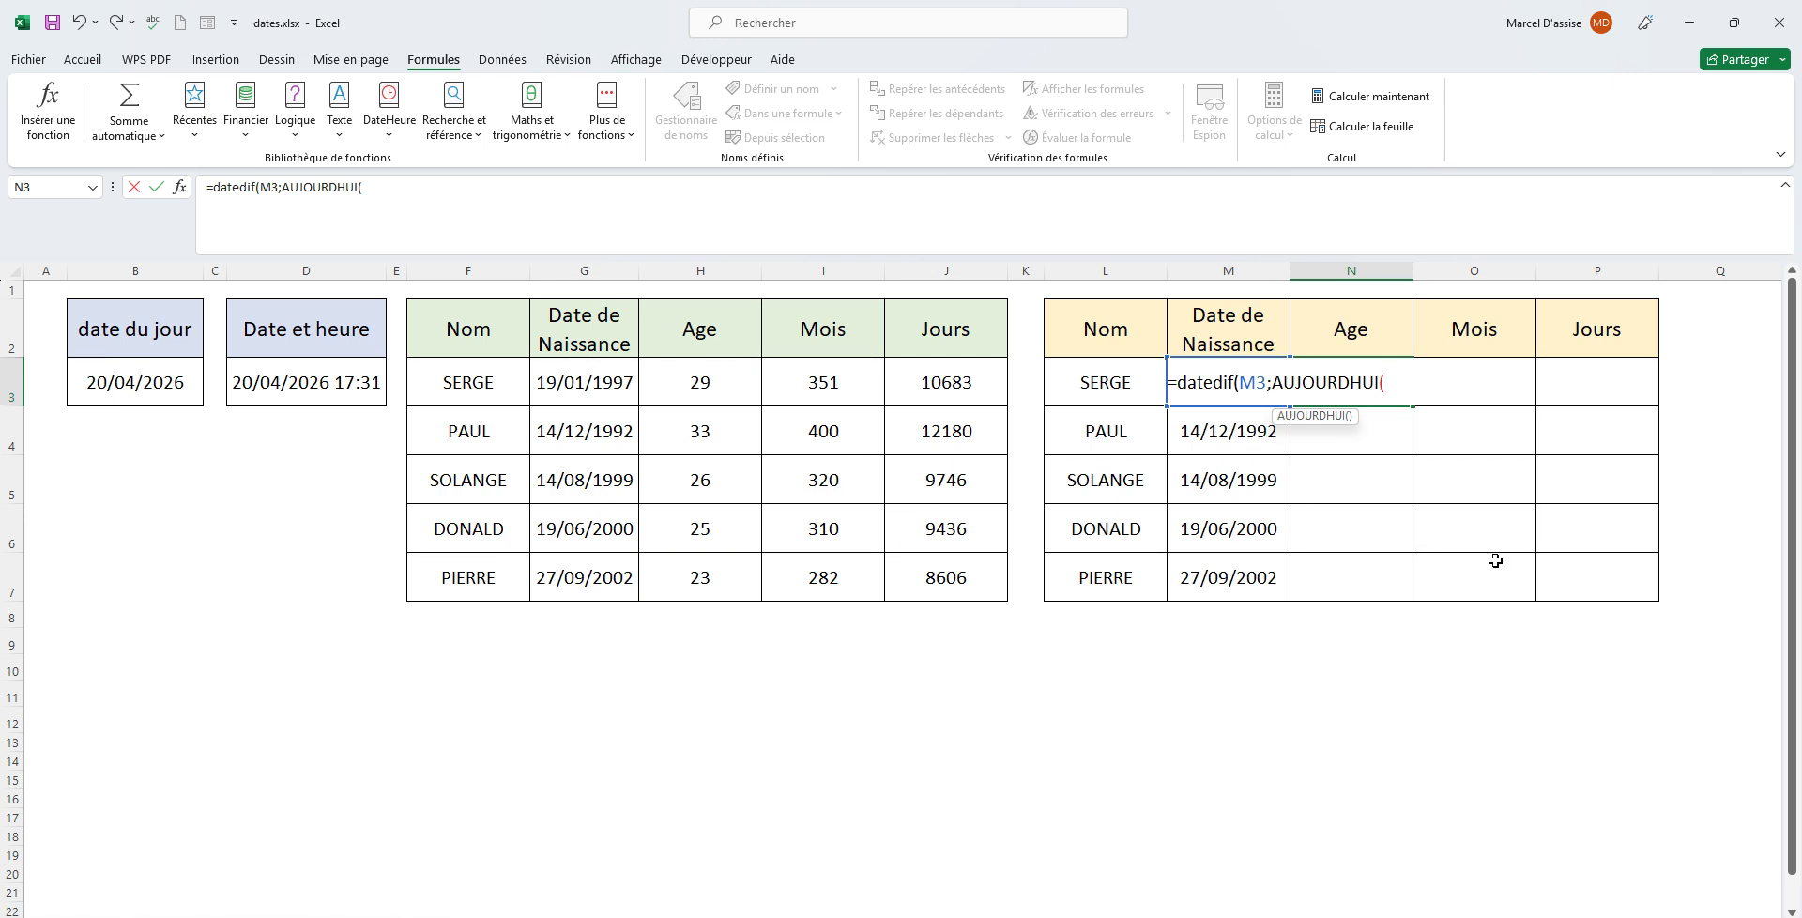
{"action": "type", "text": ")"}
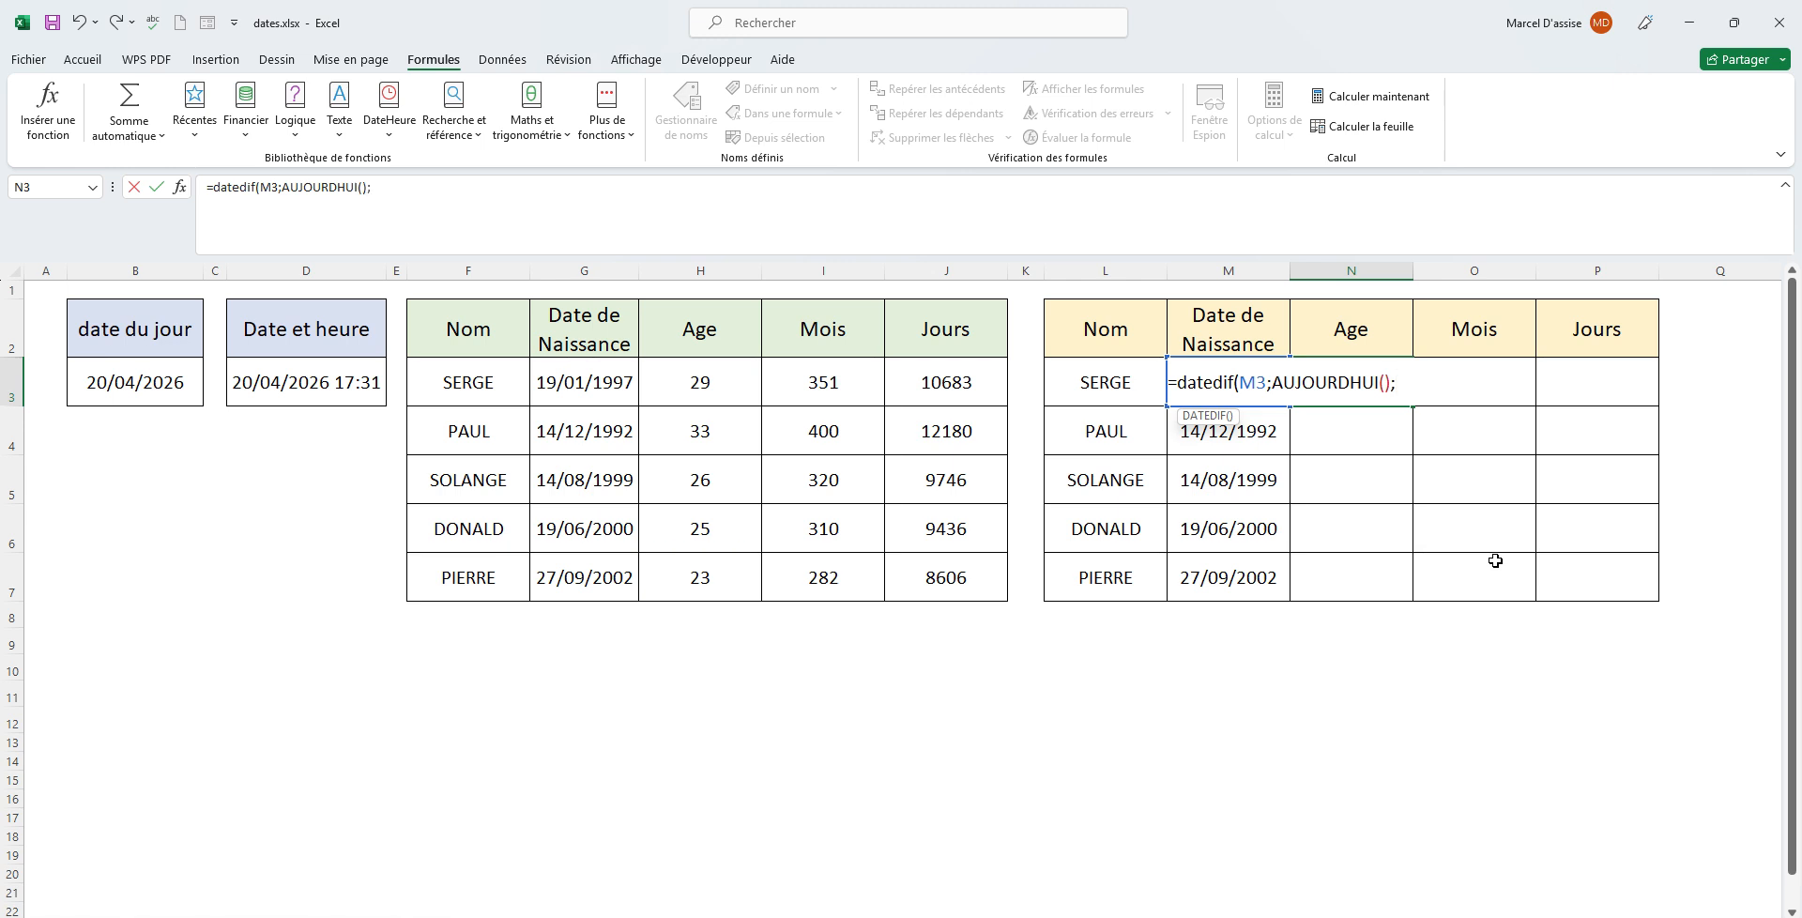
{"action": "type", "text": "y\")"}
{"action": "key", "text": "Return"}
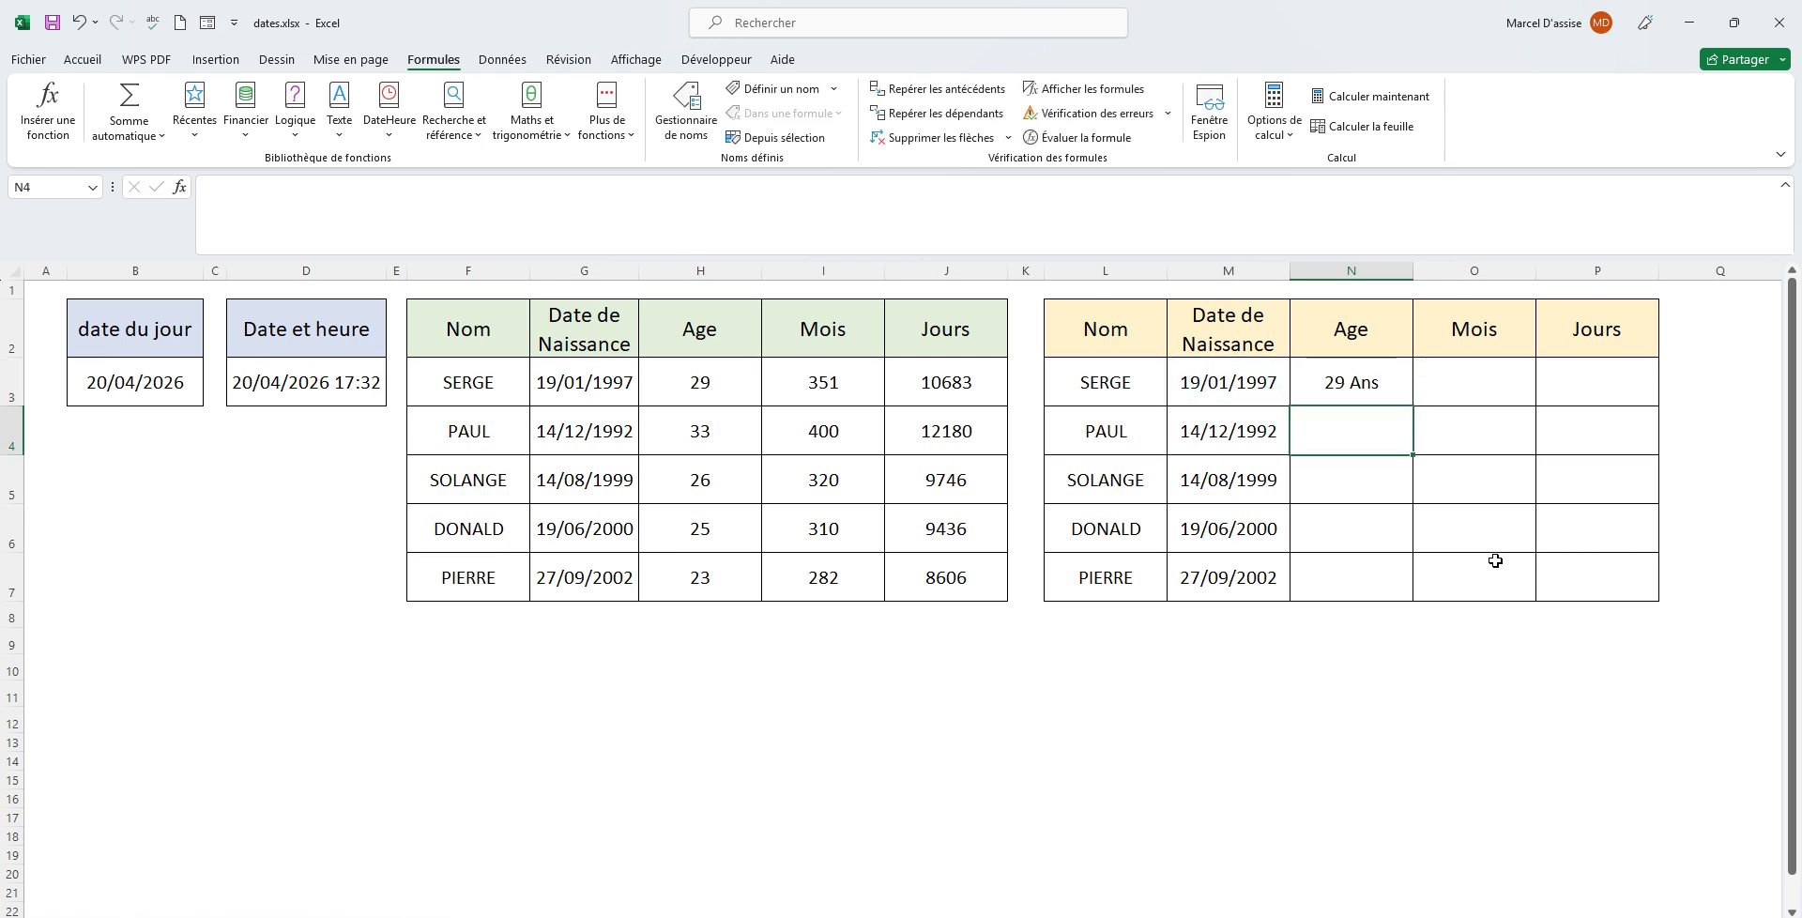
{"action": "left_click", "coordinate": [1388, 383]}
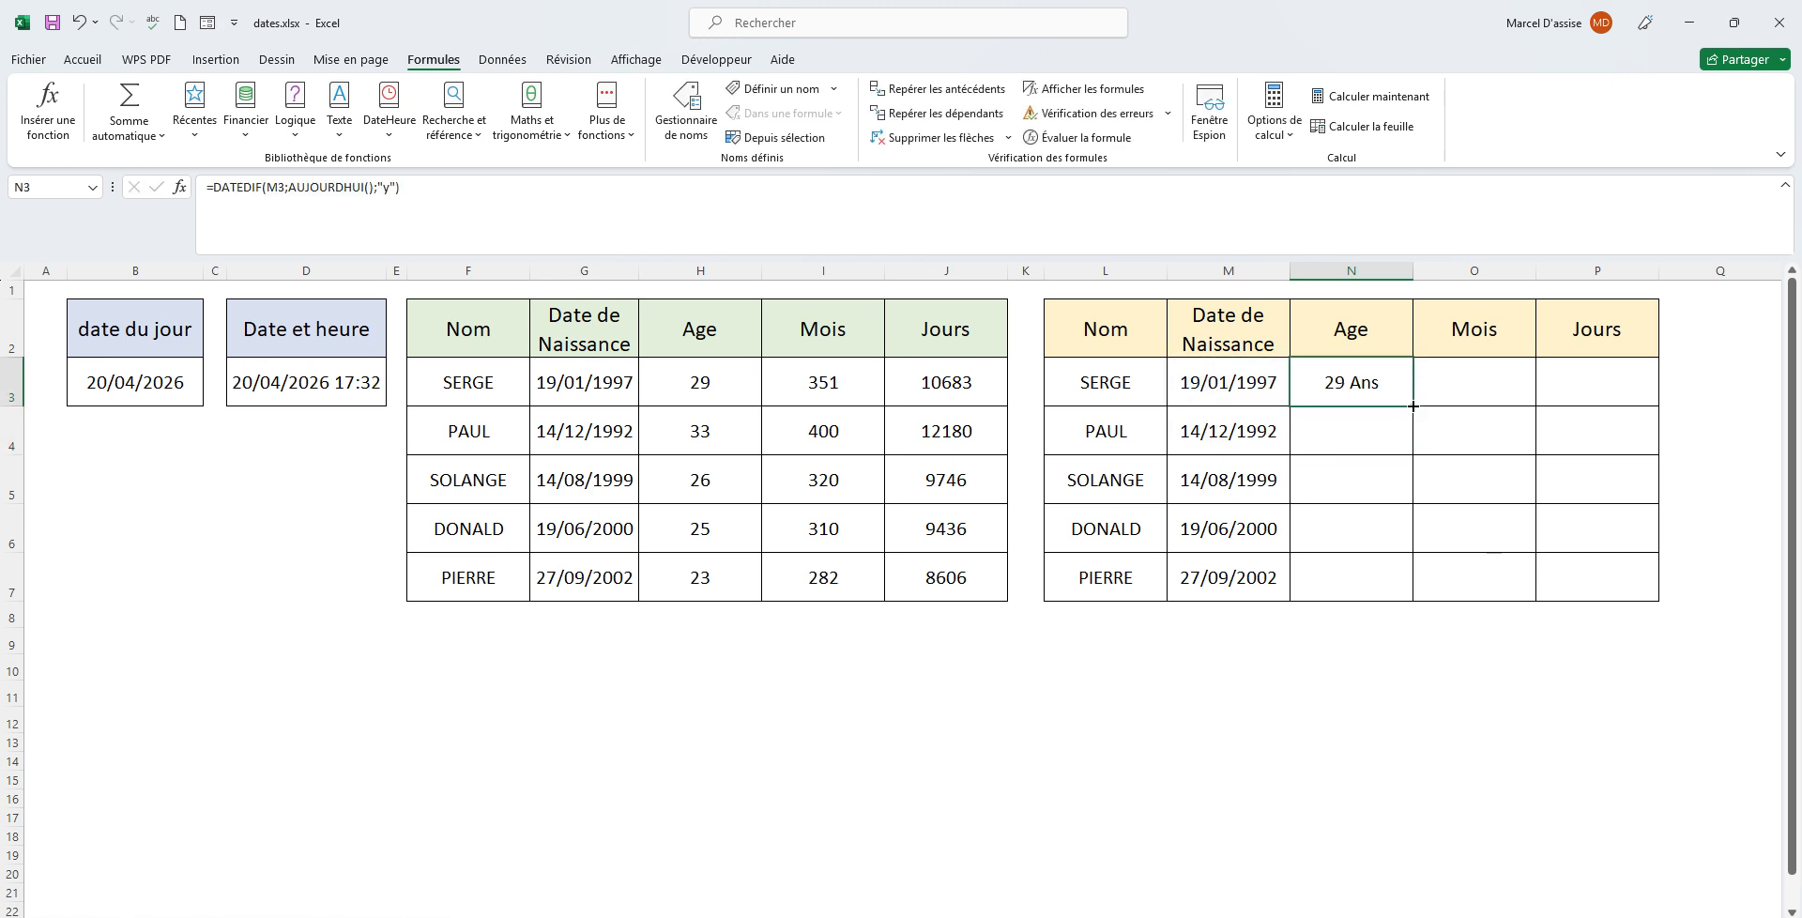
{"action": "double_click", "coordinate": [1413, 405]}
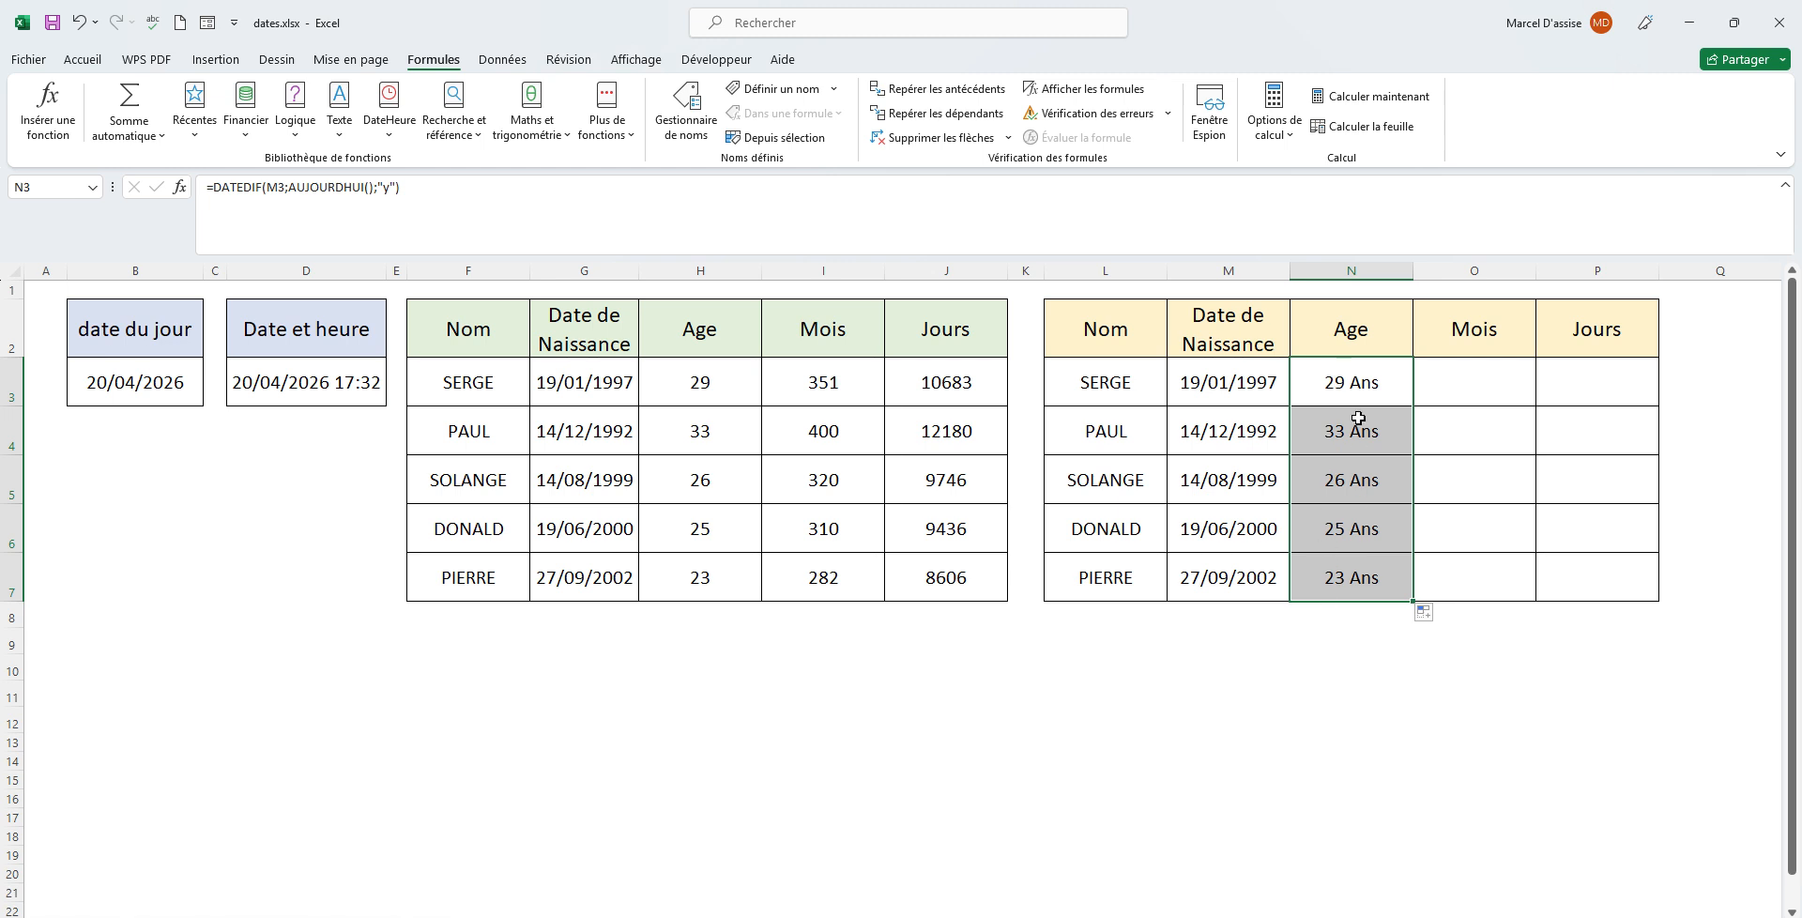
Calculate the months beyond full years by entering =DATEDIF(M3;AUJOURDHUI();"YM") in cell O3 of the second table.
{"action": "left_click", "coordinate": [1474, 394]}
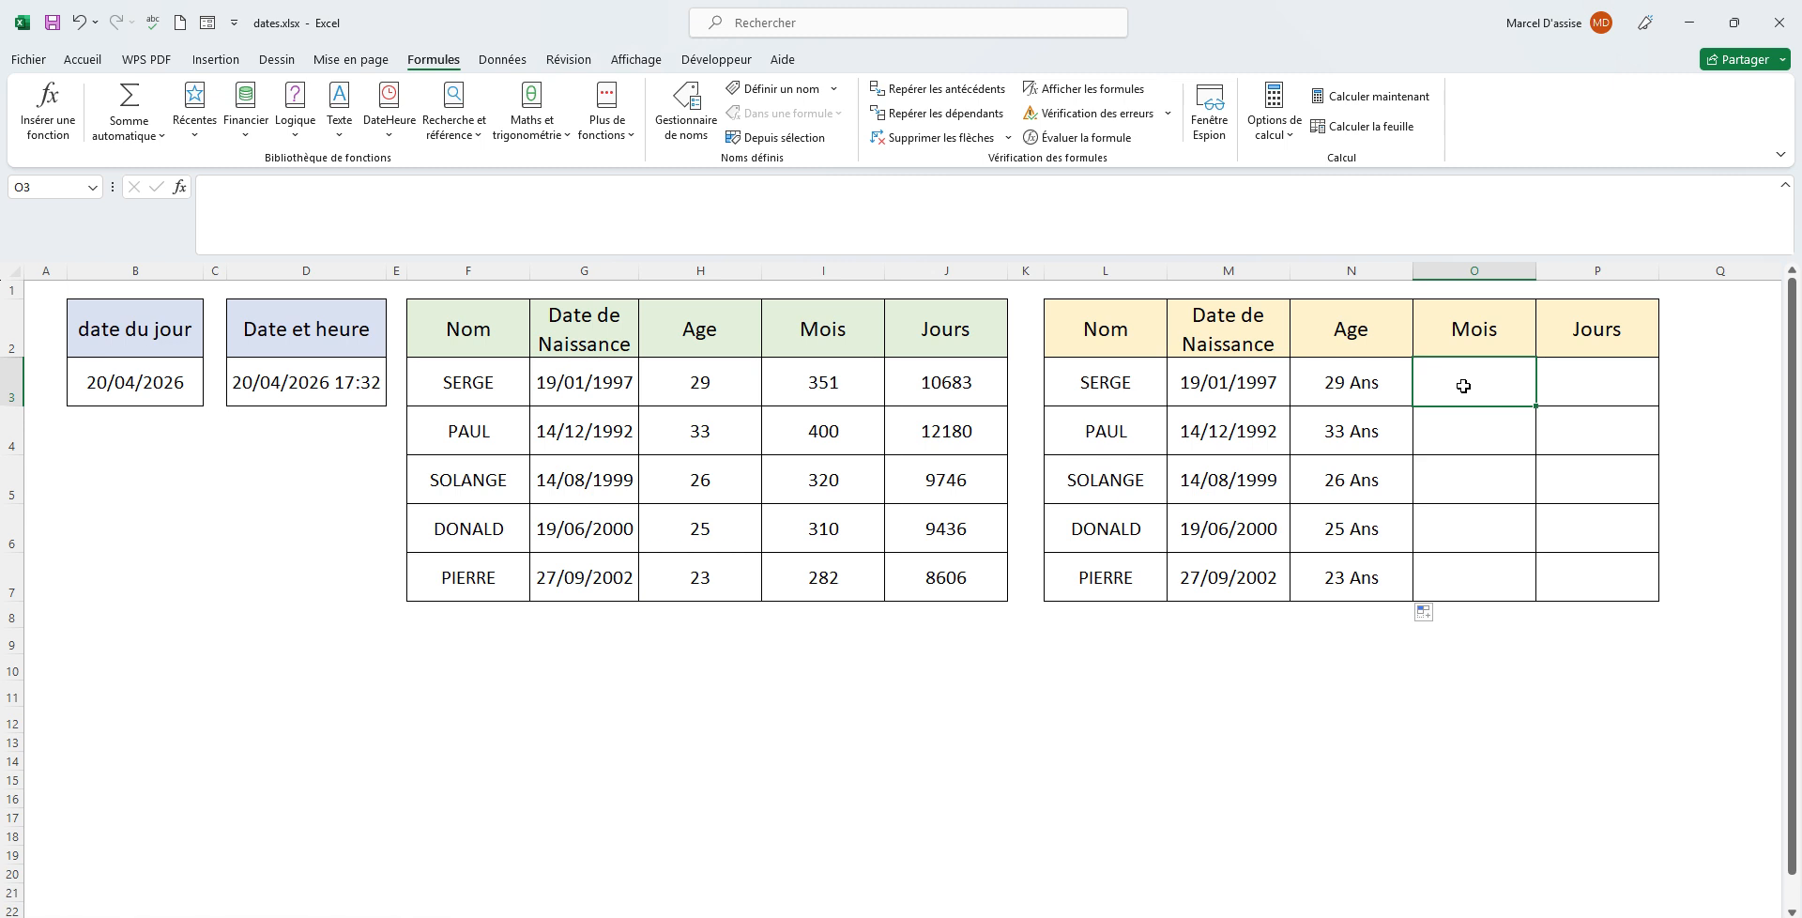
{"action": "type", "text": "="}
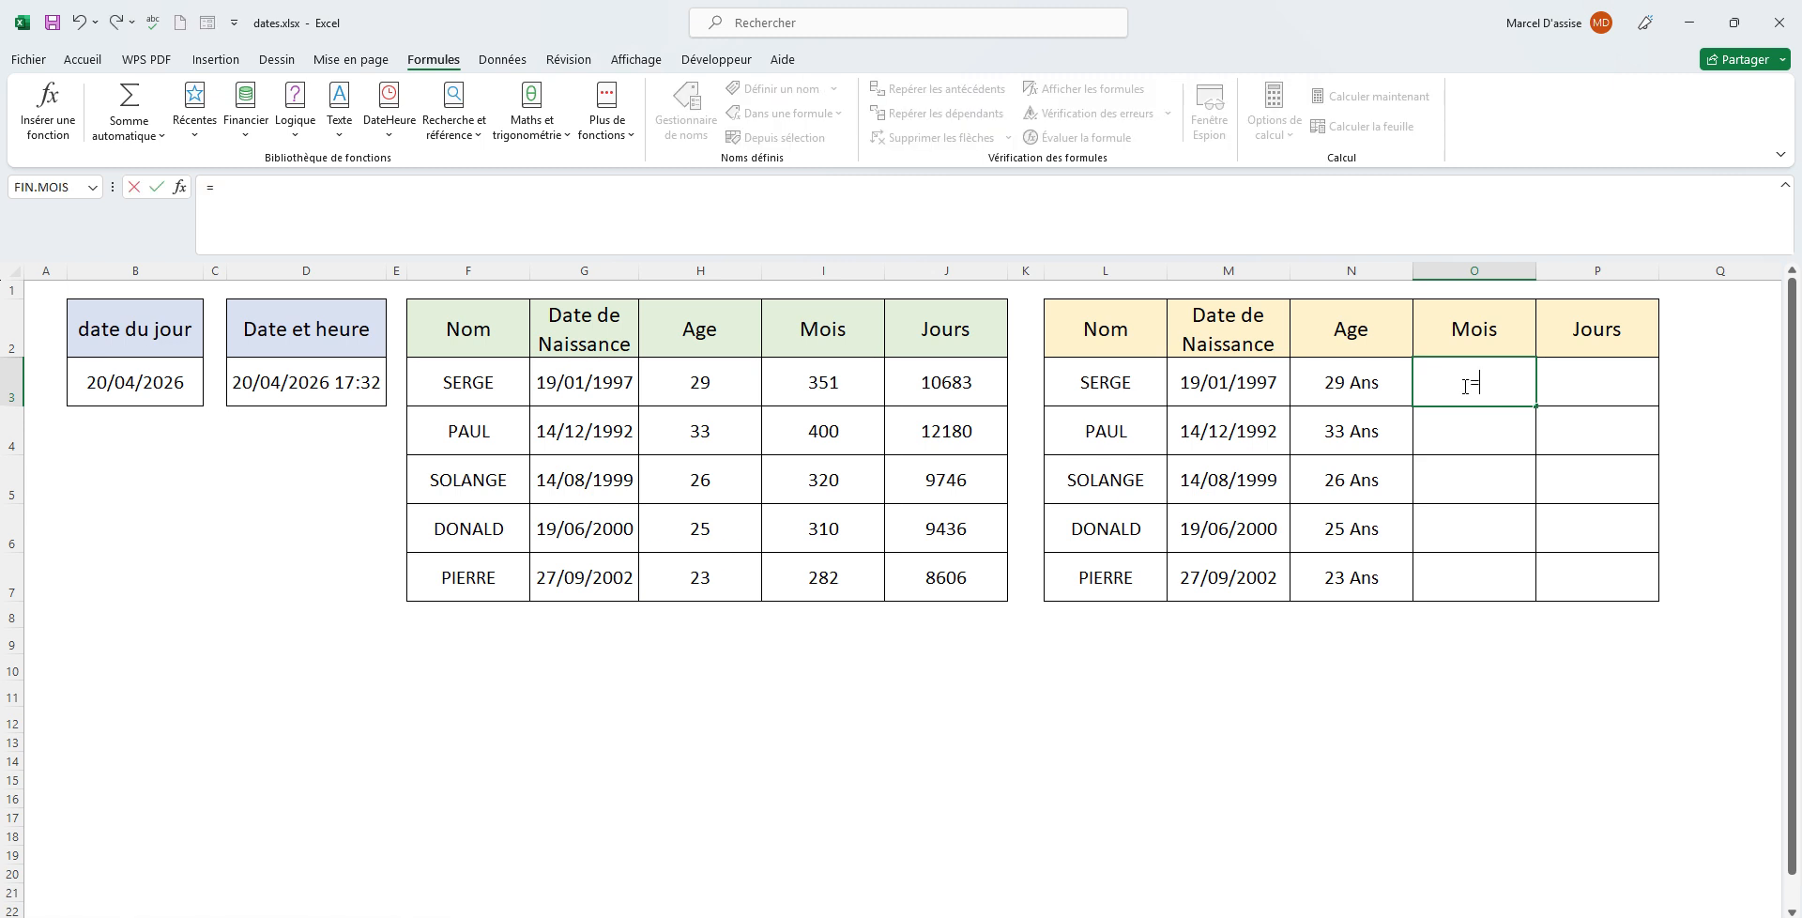
{"action": "type", "text": "dat"}
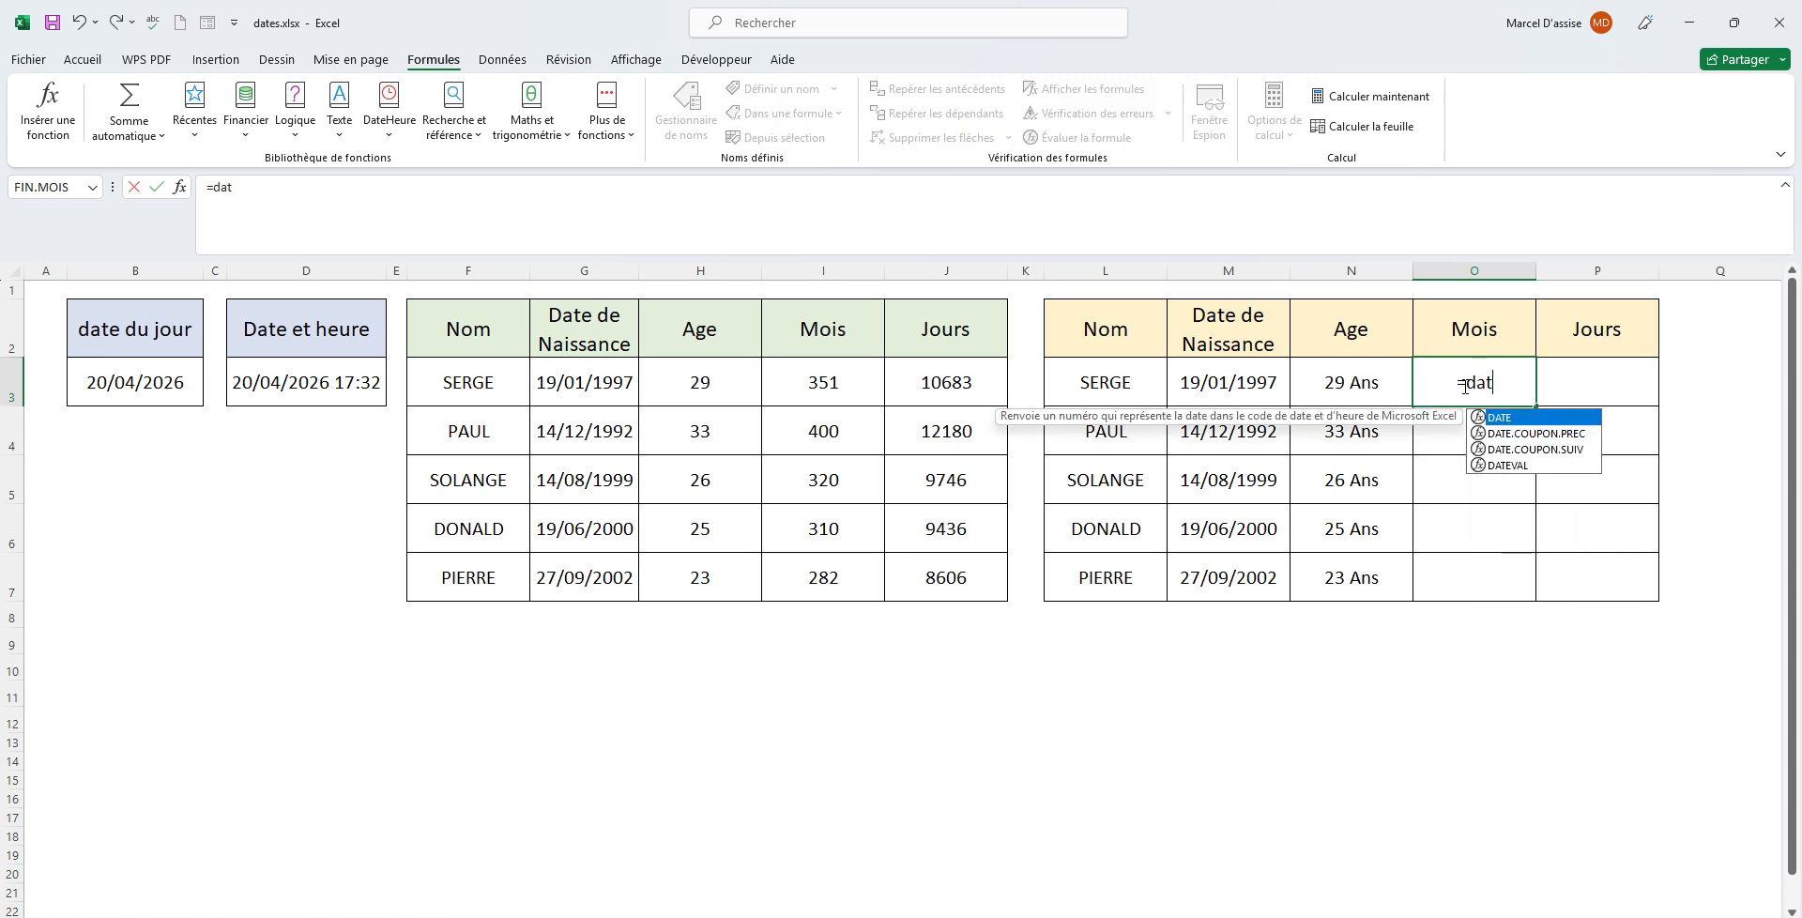
{"action": "type", "text": "ed"}
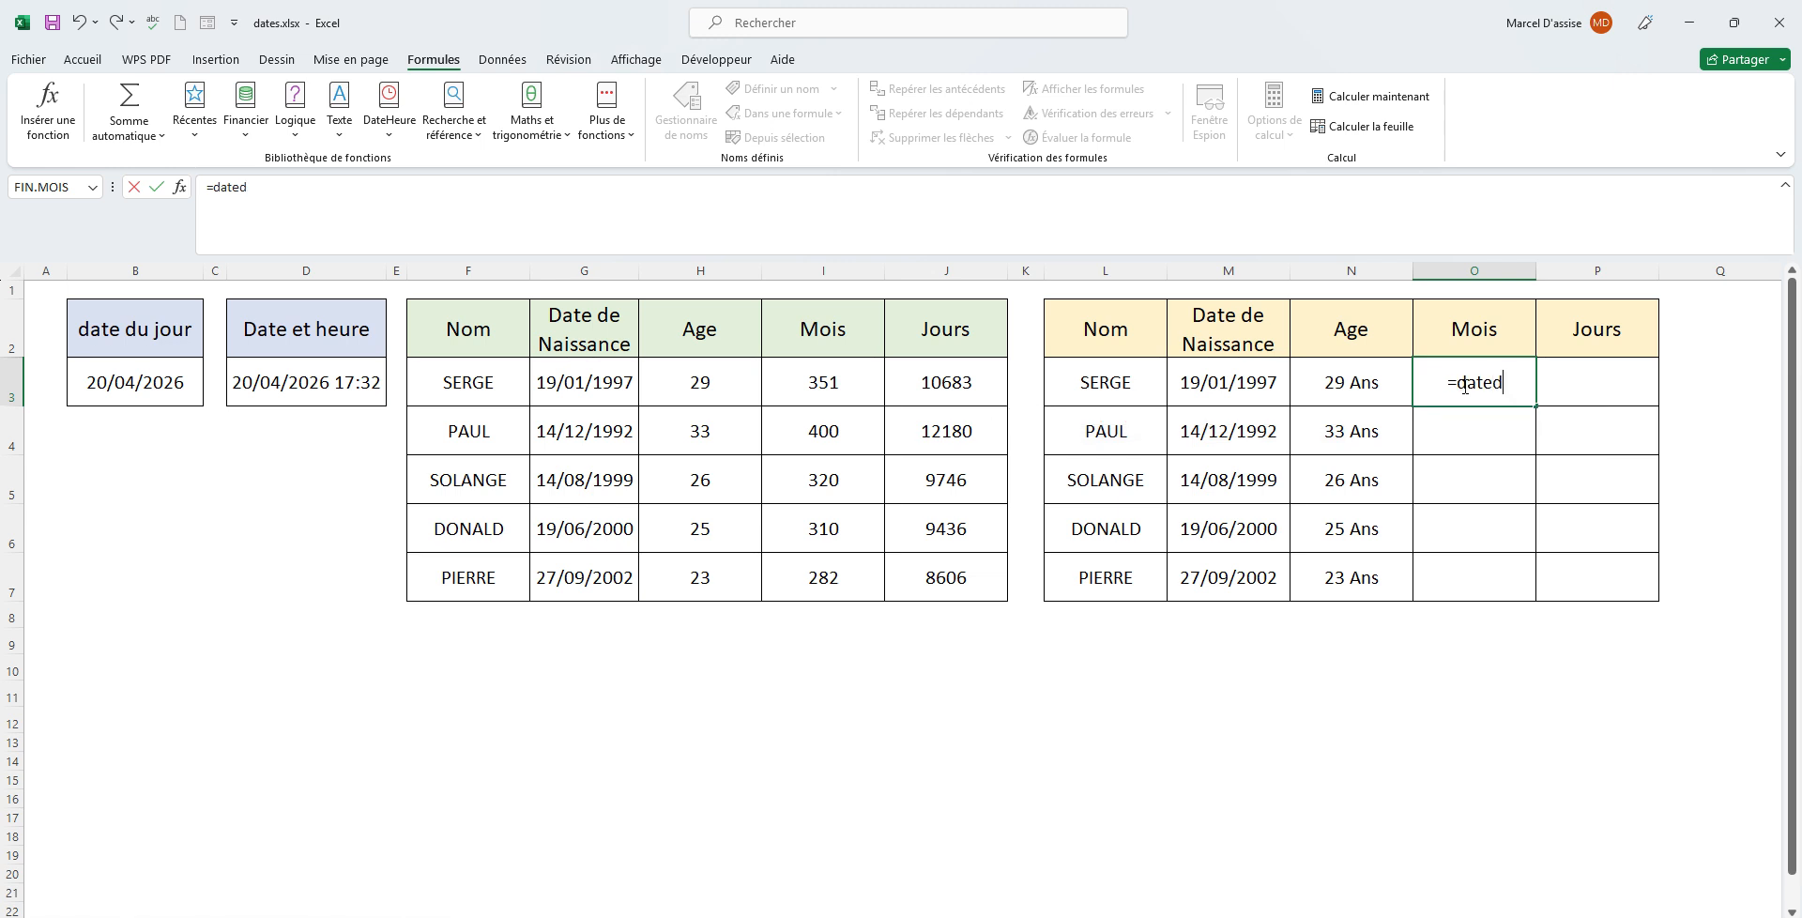
{"action": "type", "text": "if("}
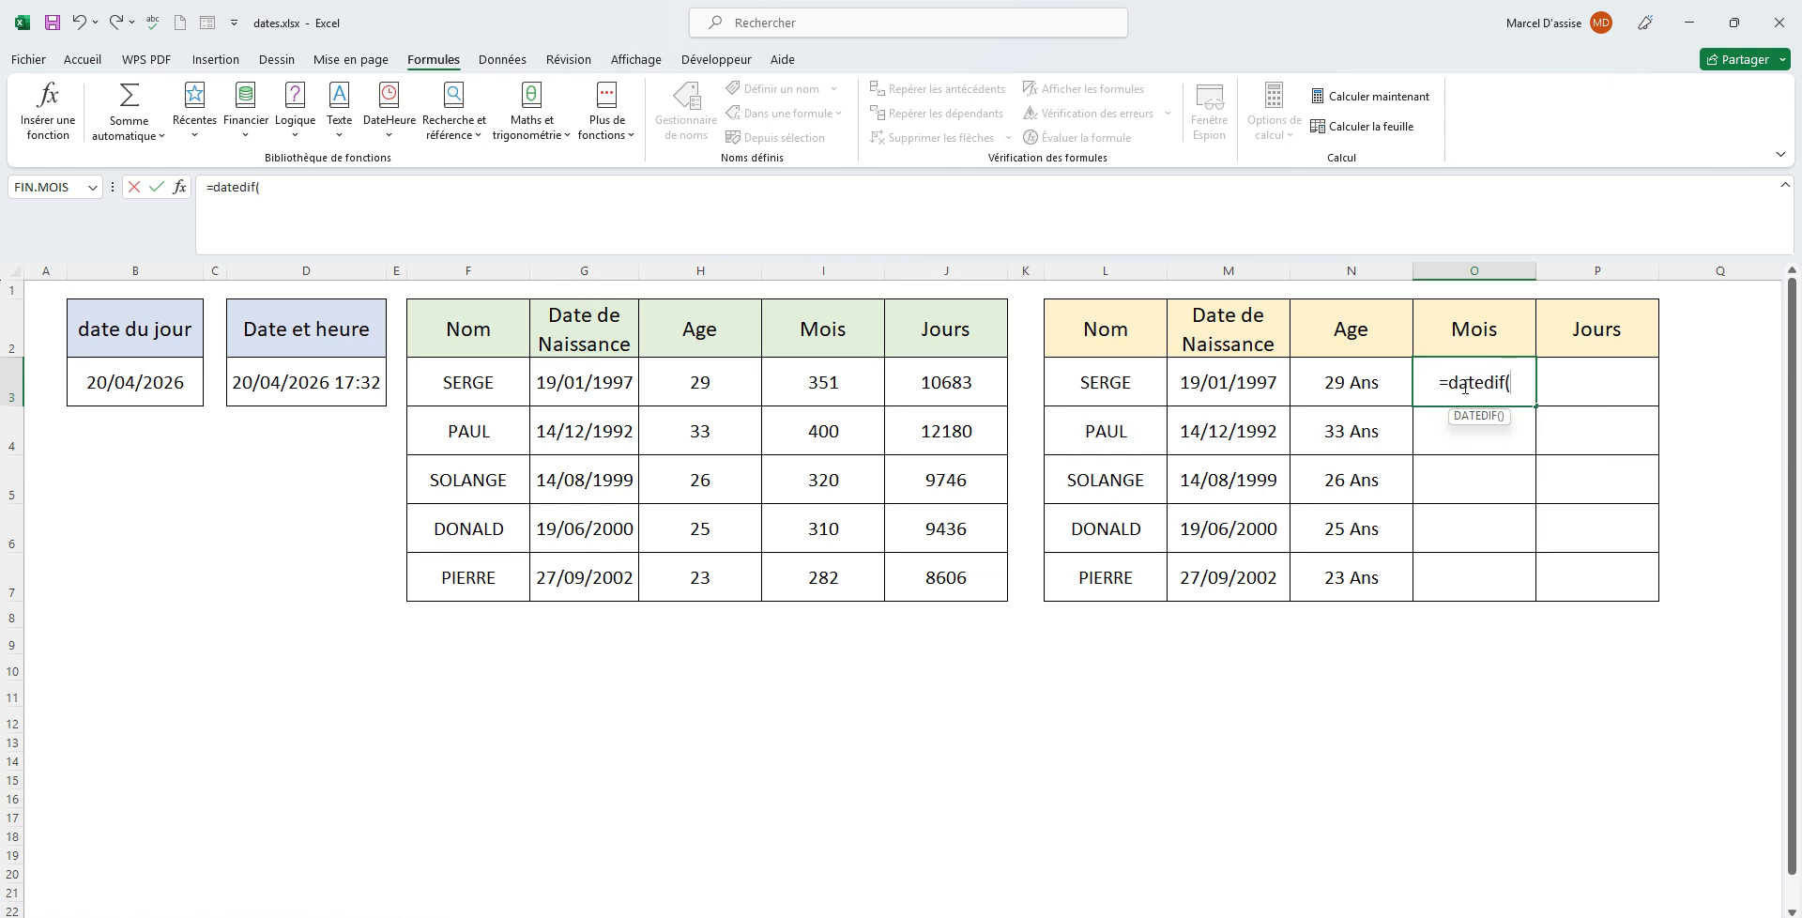
{"action": "left_click", "coordinate": [1239, 381]}
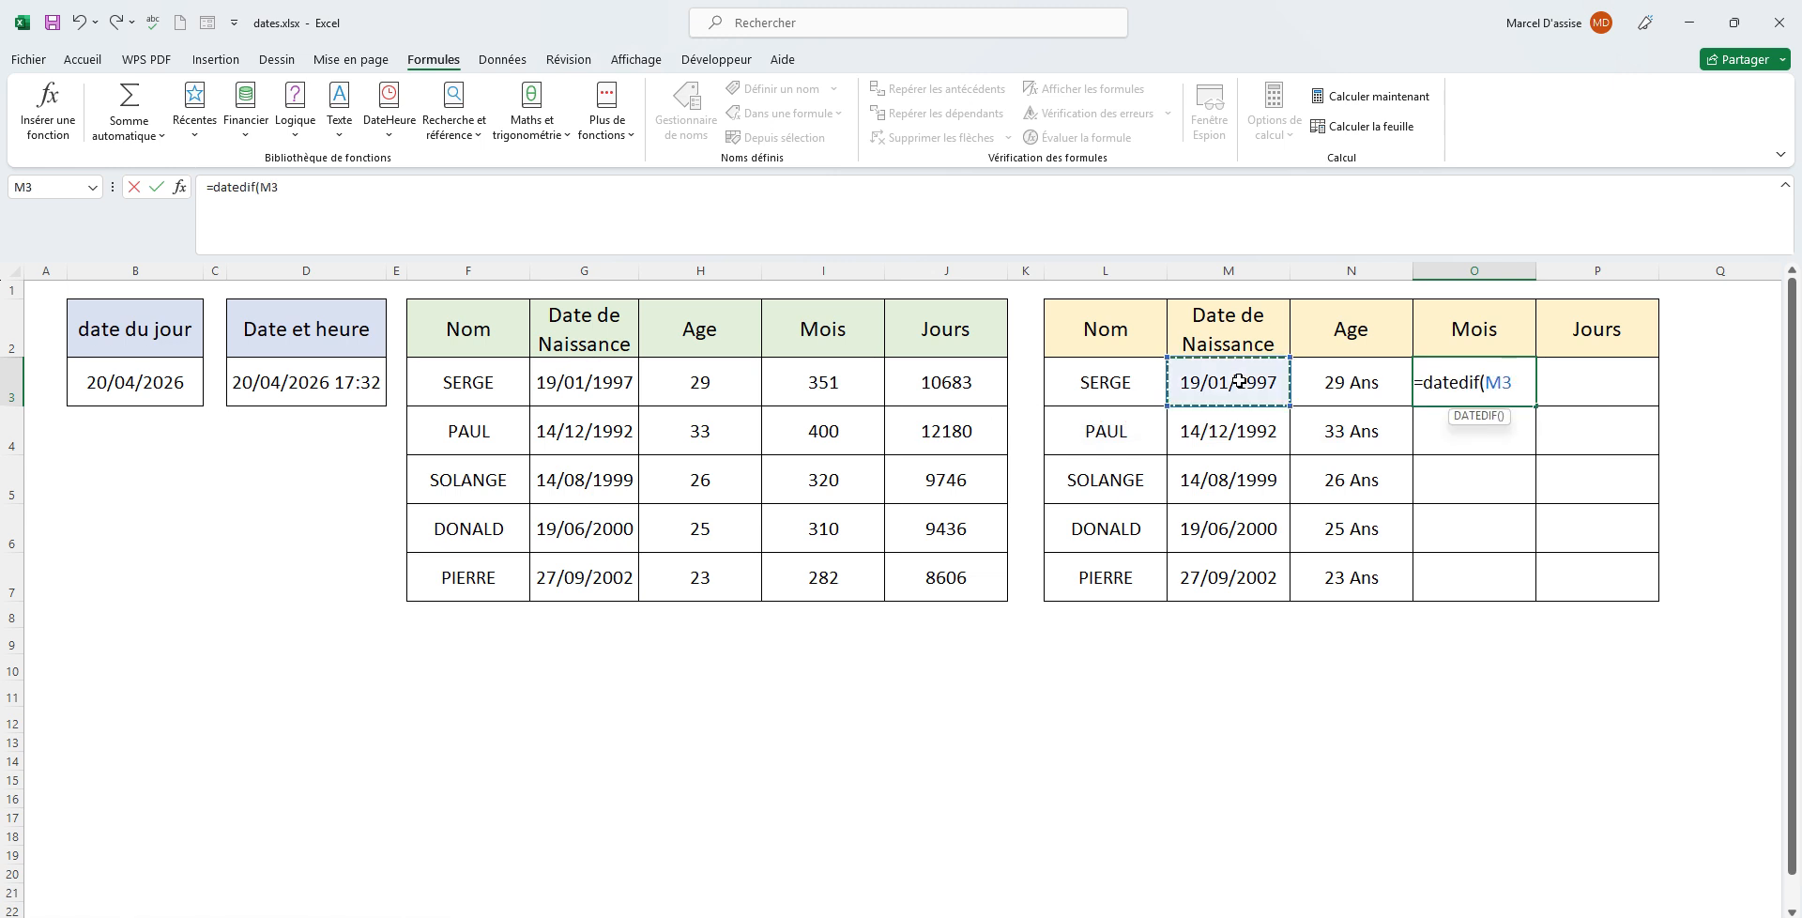
{"action": "type", "text": ","}
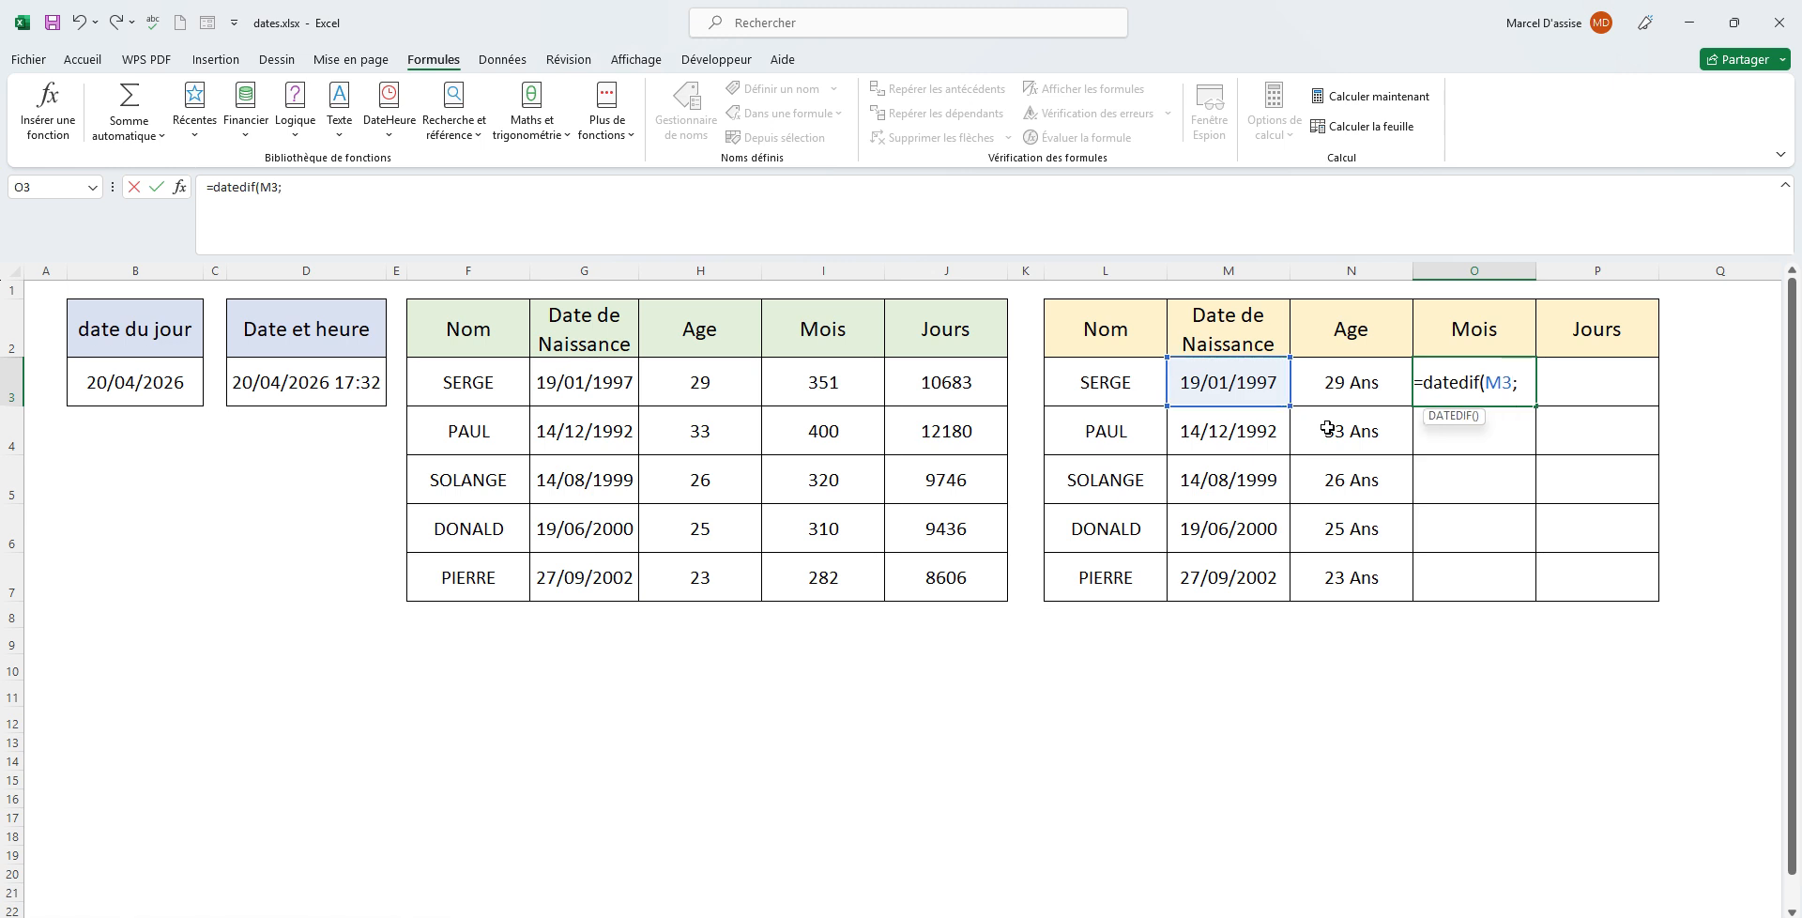
{"action": "type", "text": "auj"}
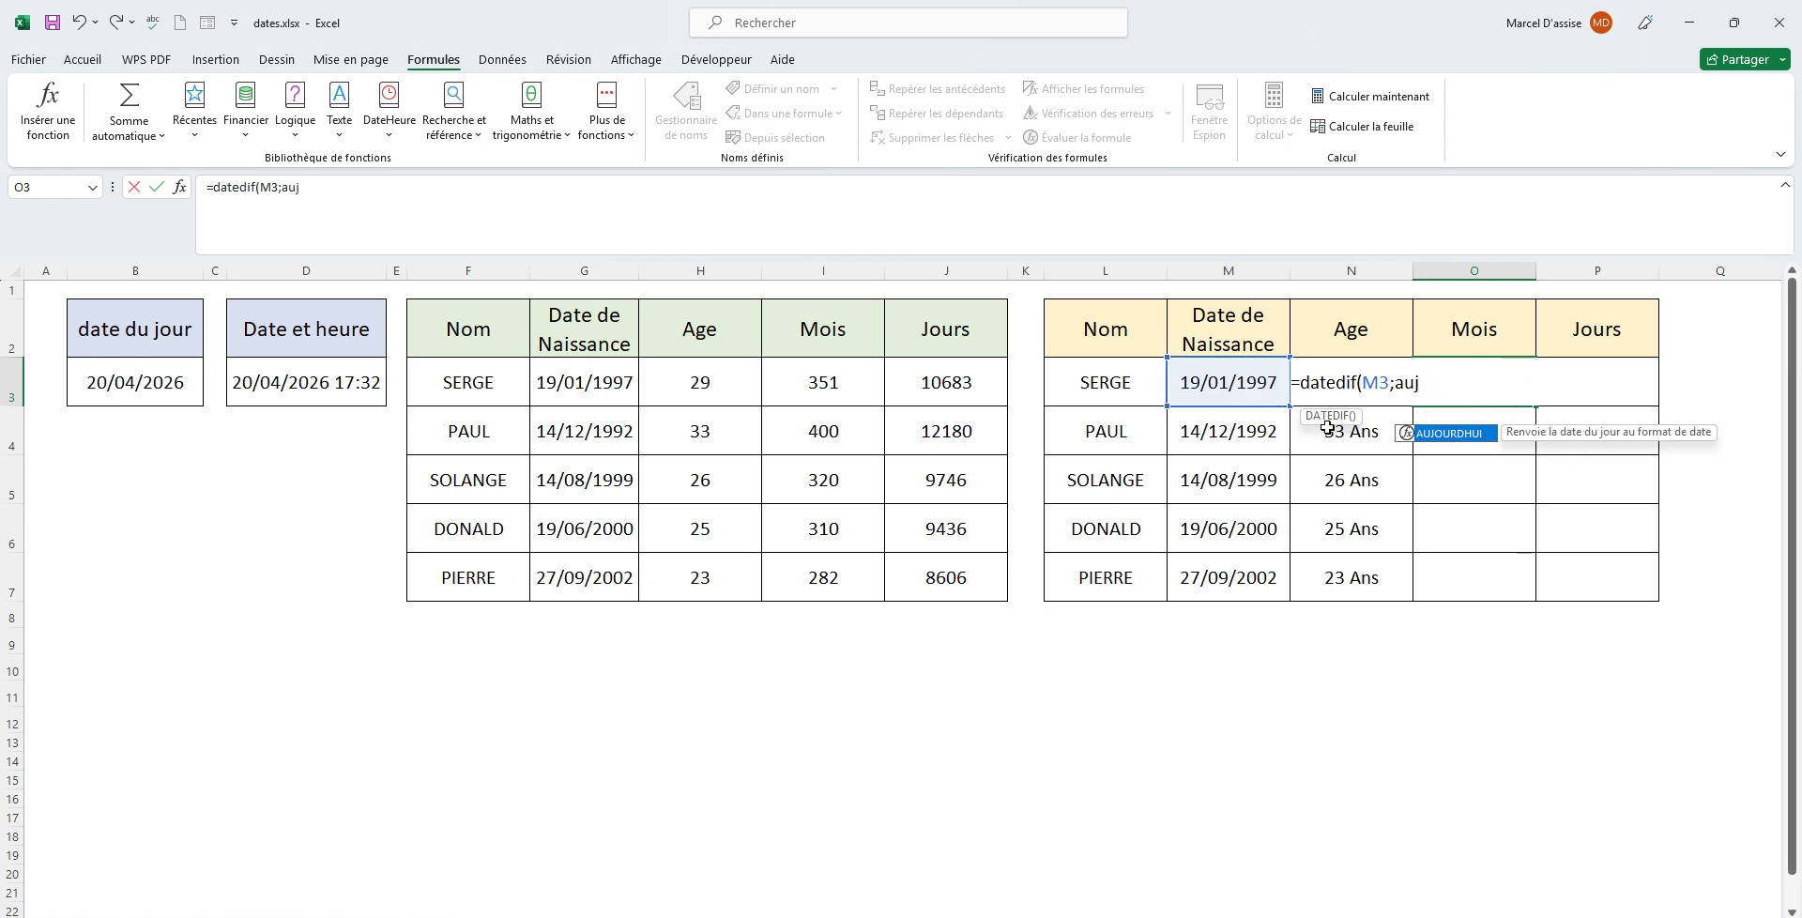
{"action": "double_click", "coordinate": [1470, 433]}
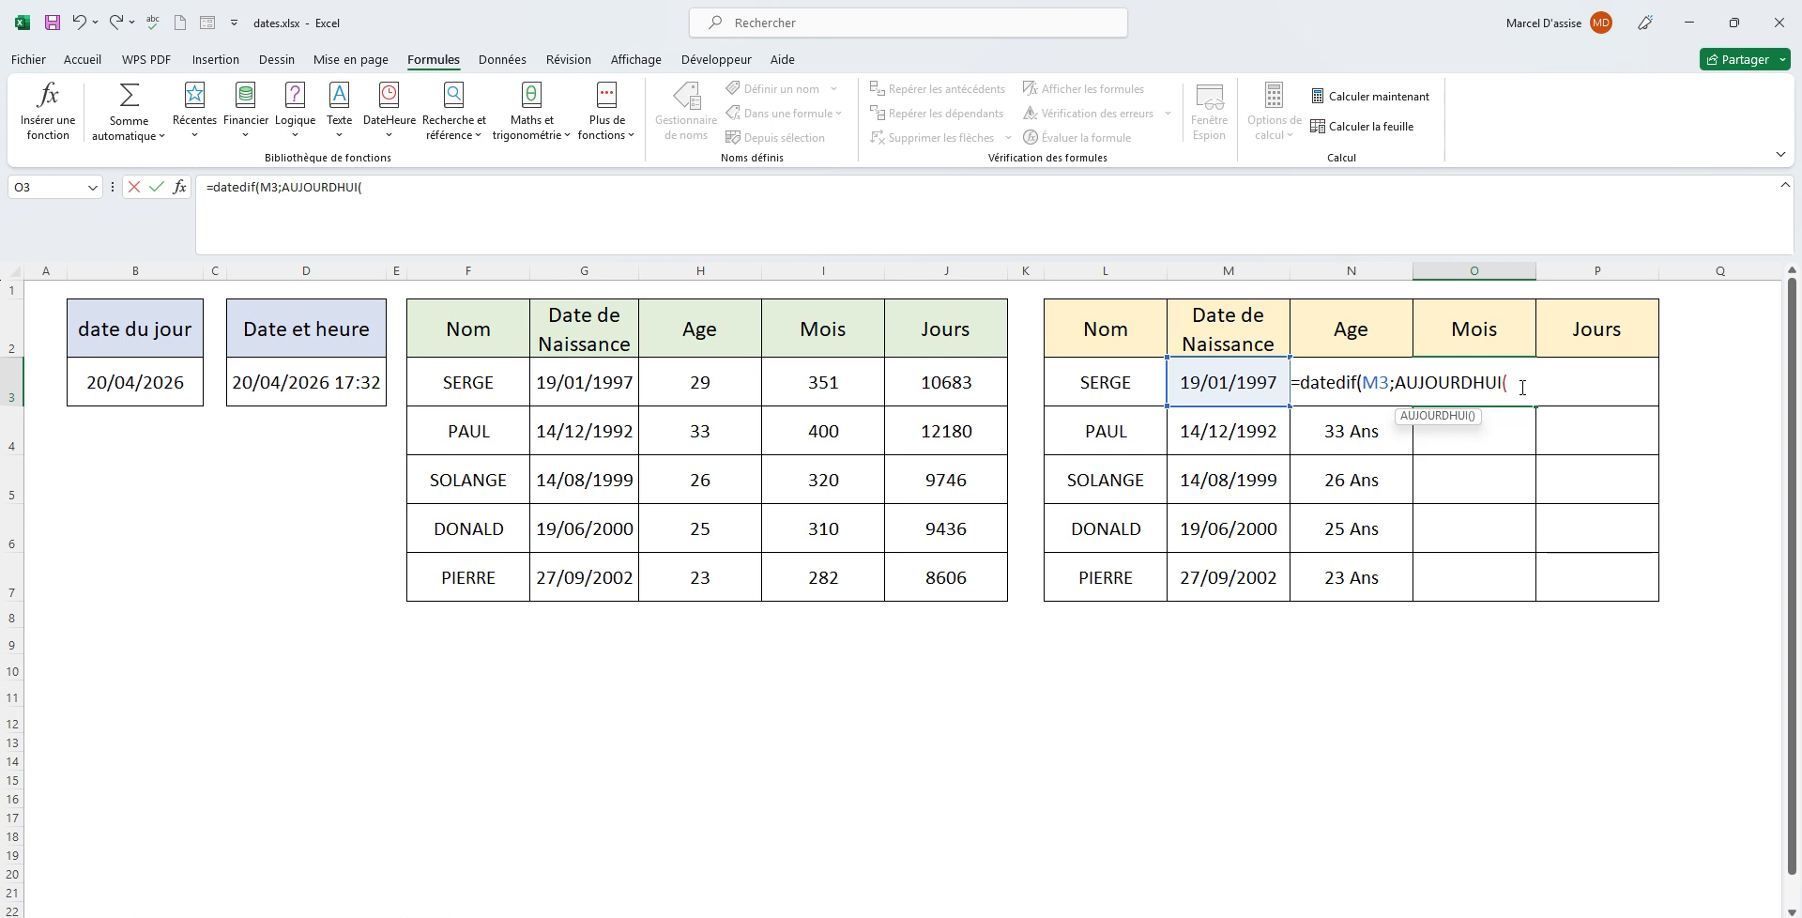
{"action": "type", "text": ");\""}
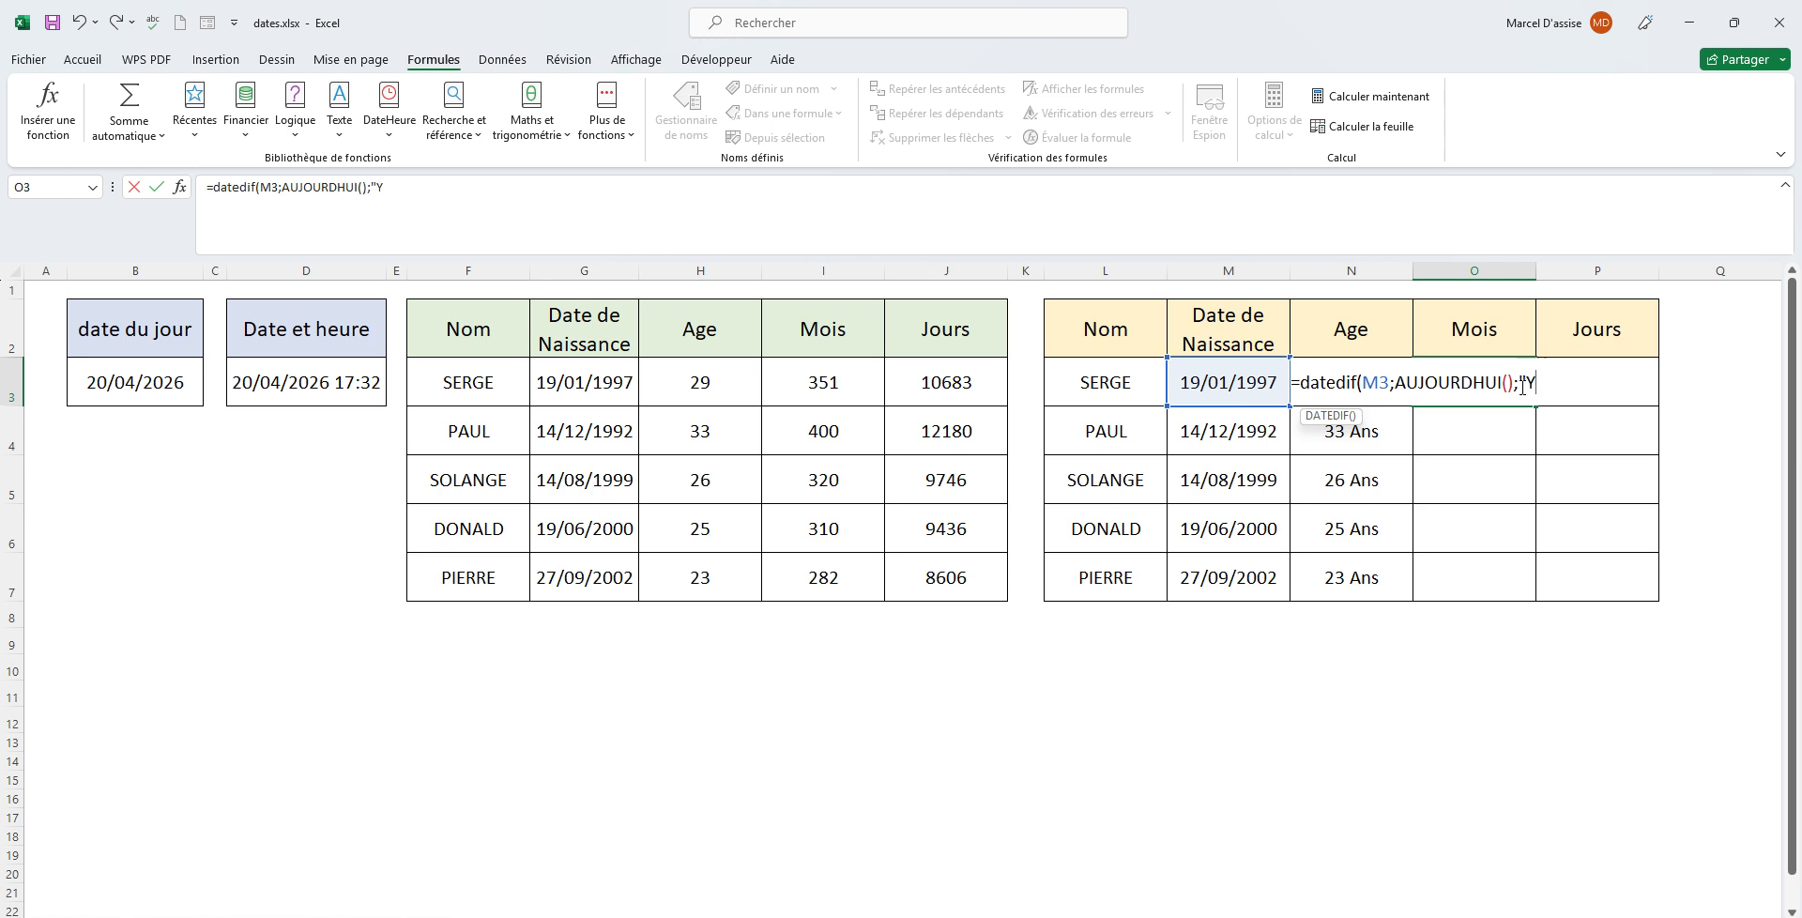
{"action": "type", "text": "YM\")"}
{"action": "left_click_drag", "start_coordinate": [1555, 382], "coordinate": [1526, 382]}
{"action": "key", "text": "Return"}
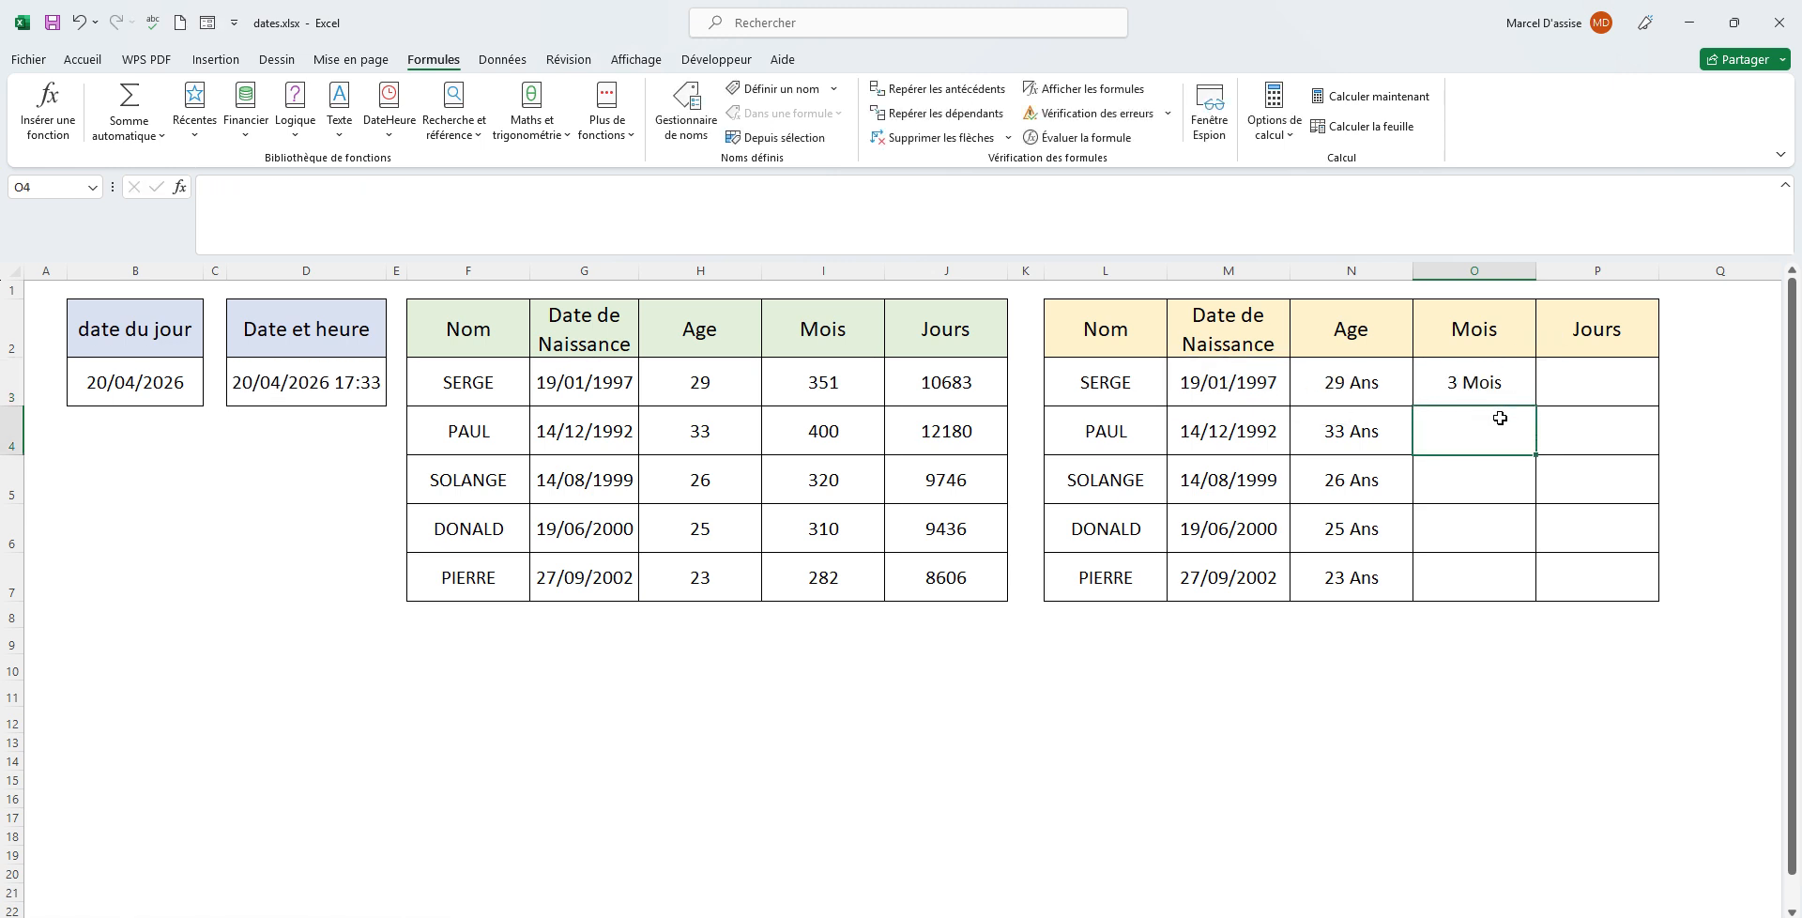
Calculate the days beyond full months by entering =DATEDIF(M3;AUJOURDHUI();"MD") in cell P3 of the second table.
{"action": "left_click", "coordinate": [1599, 379]}
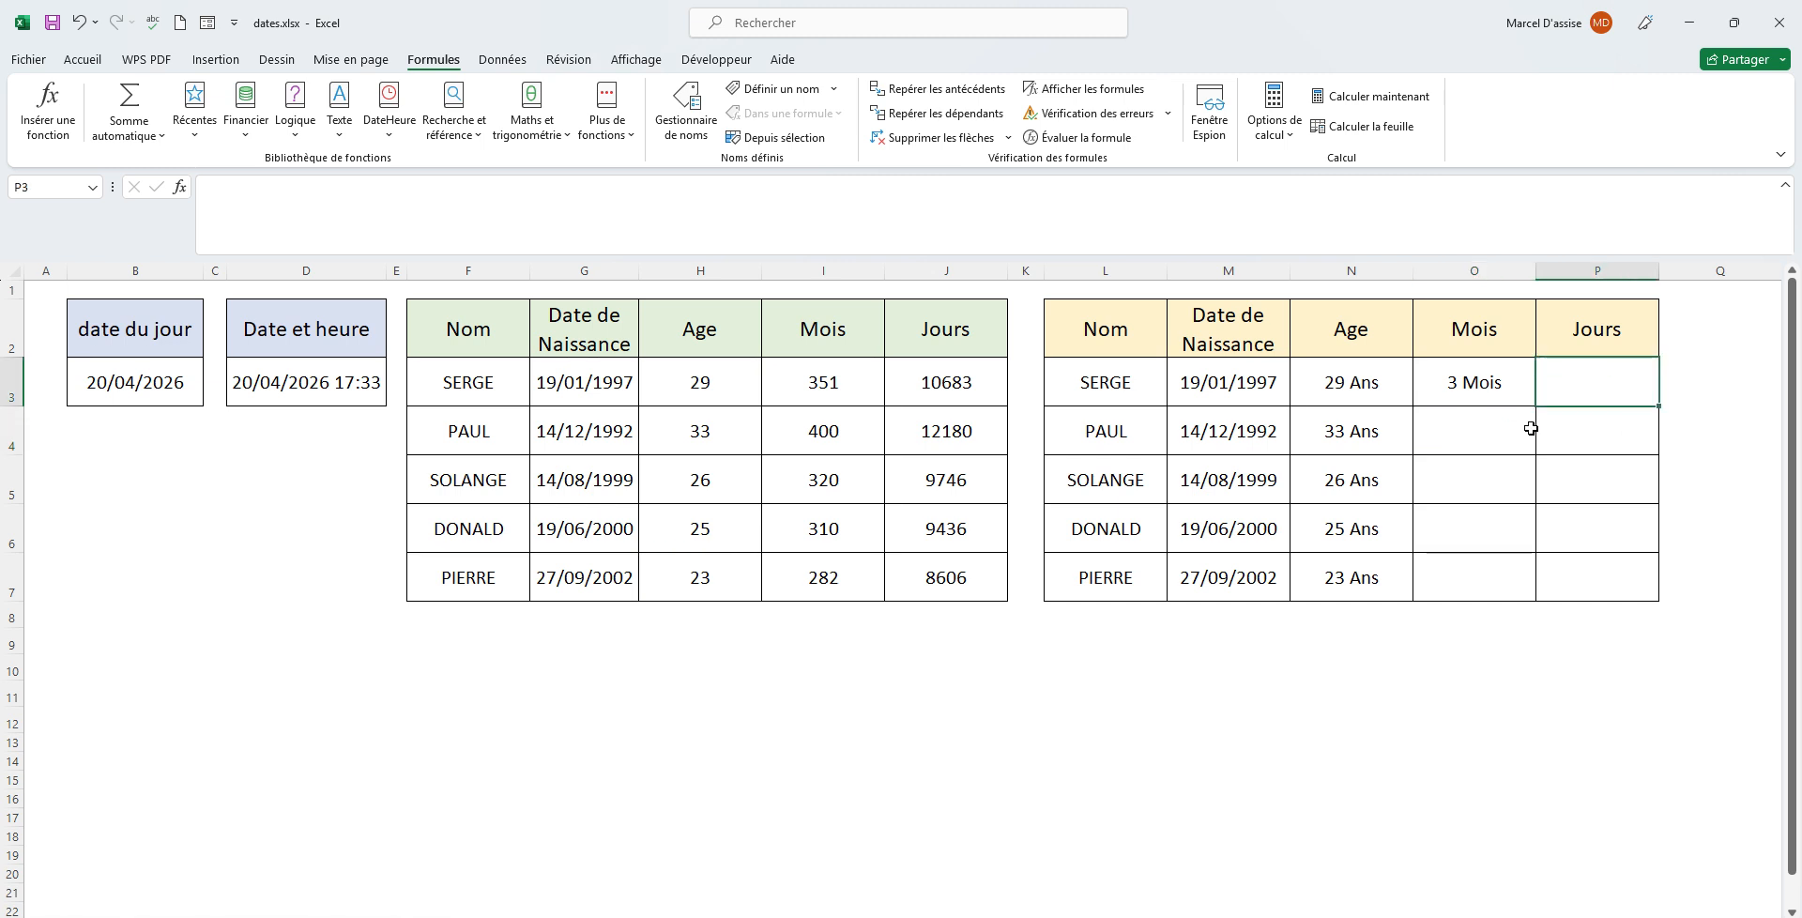
{"action": "left_click", "coordinate": [1522, 393]}
{"action": "left_click", "coordinate": [1568, 387]}
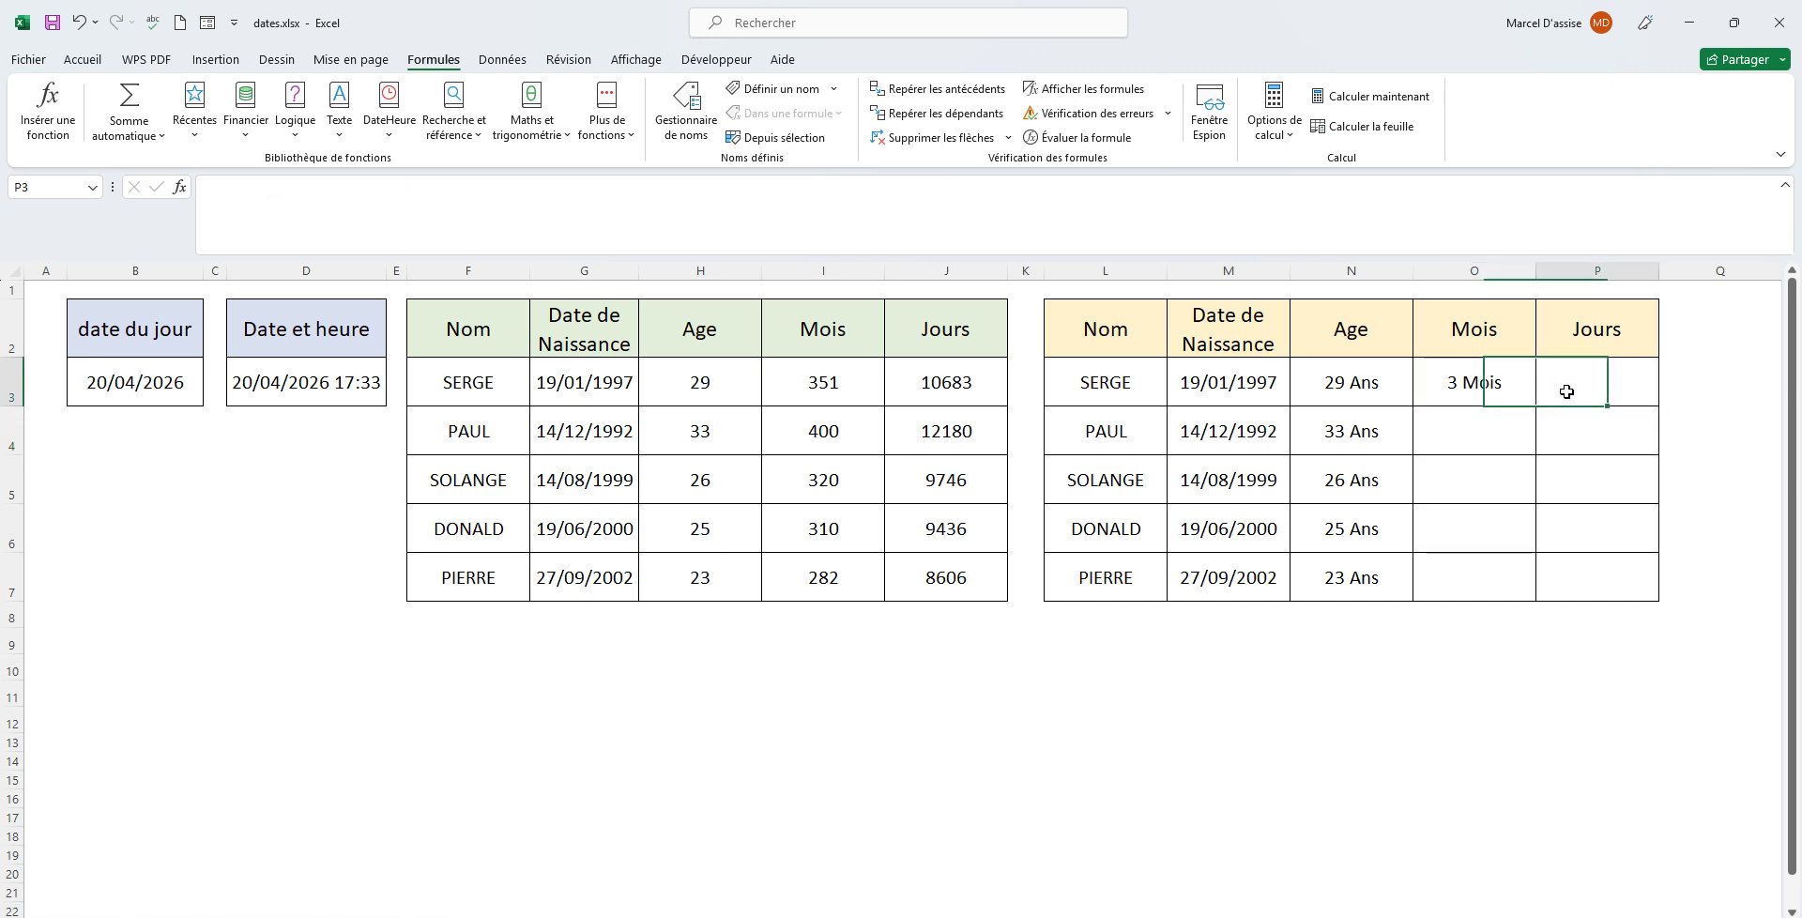
{"action": "type", "text": "=d"}
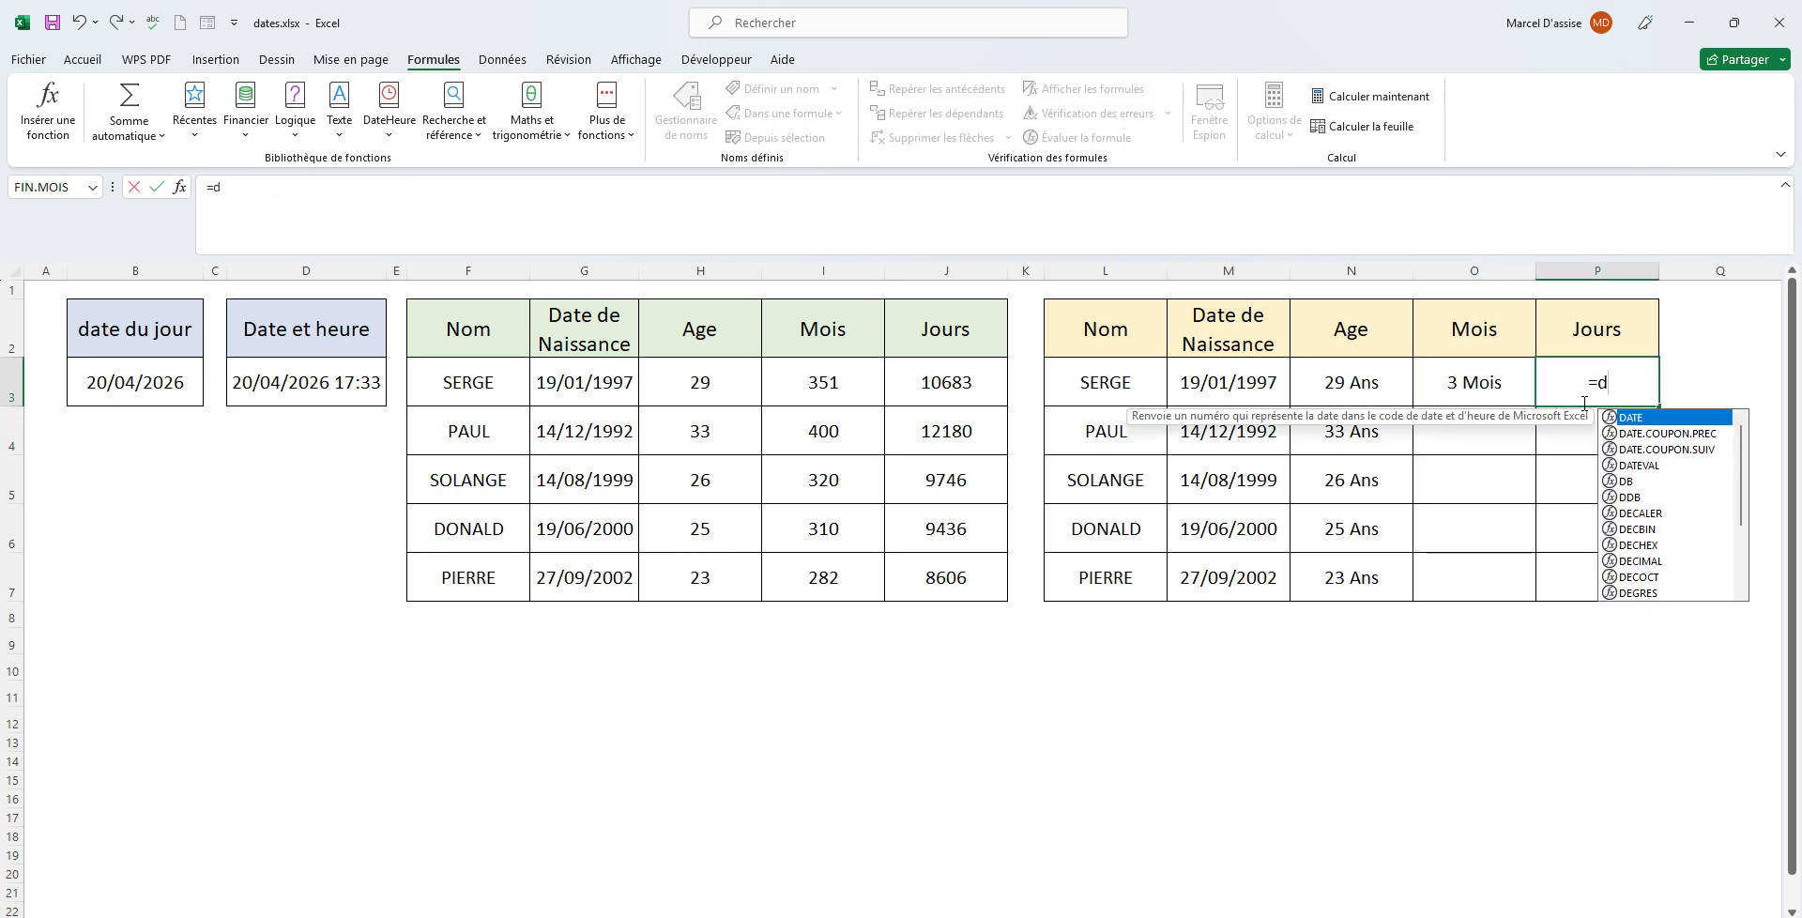
{"action": "type", "text": "atedif"}
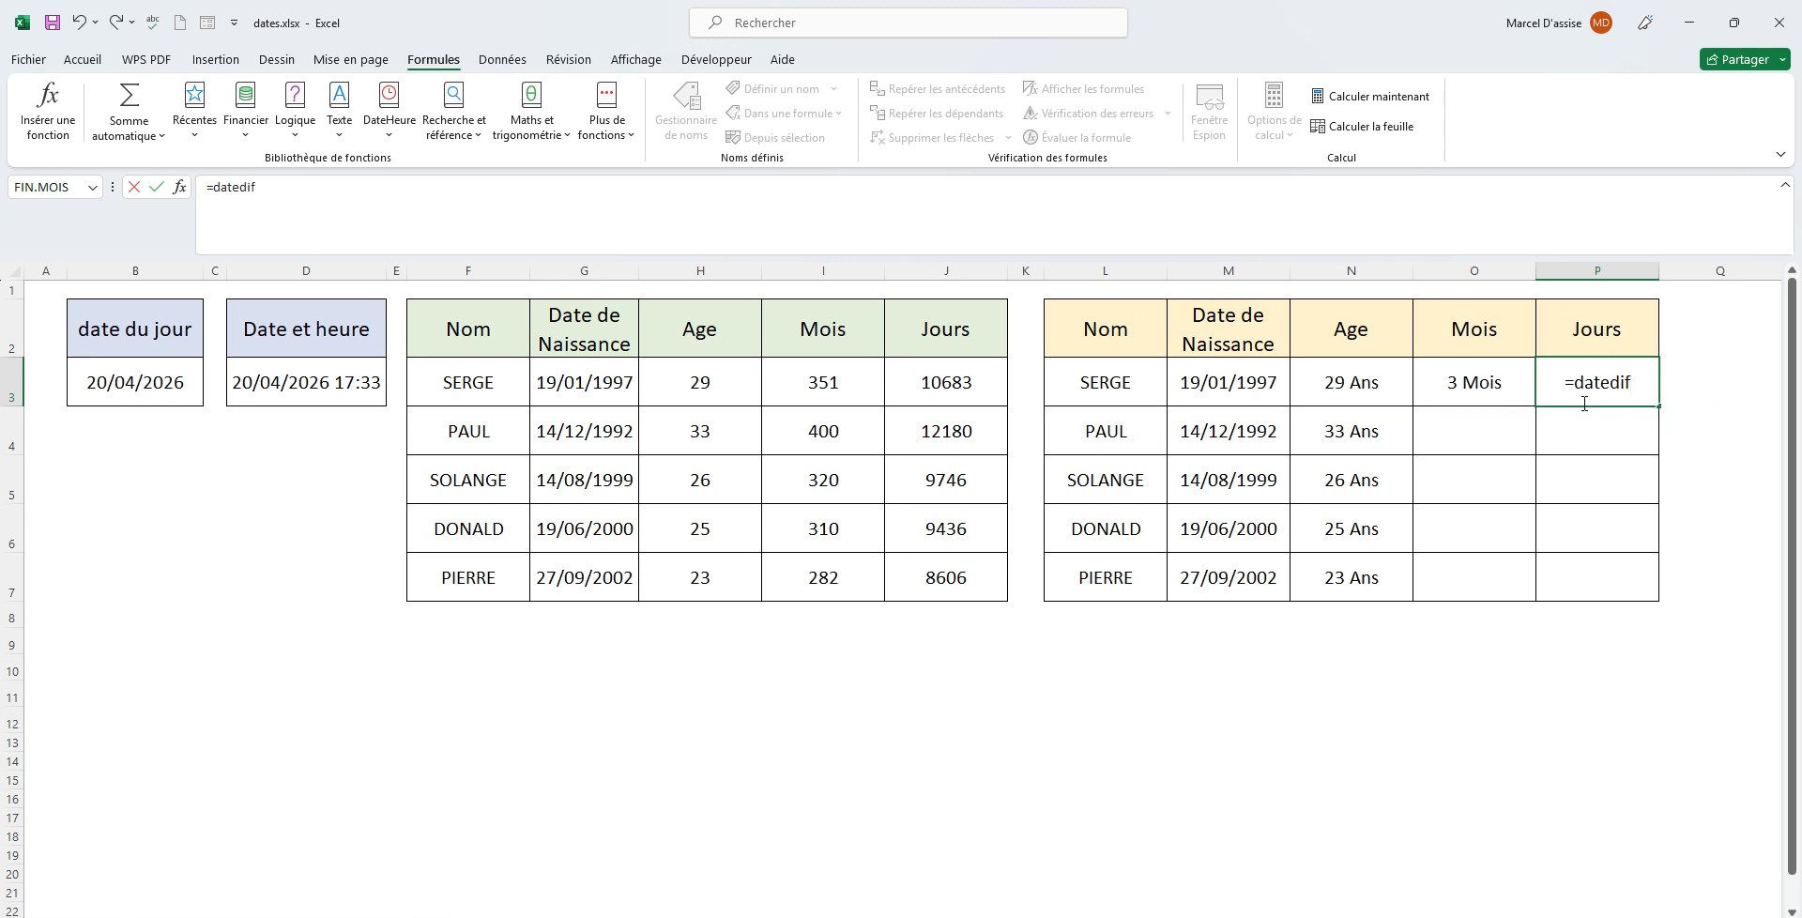
{"action": "type", "text": "("}
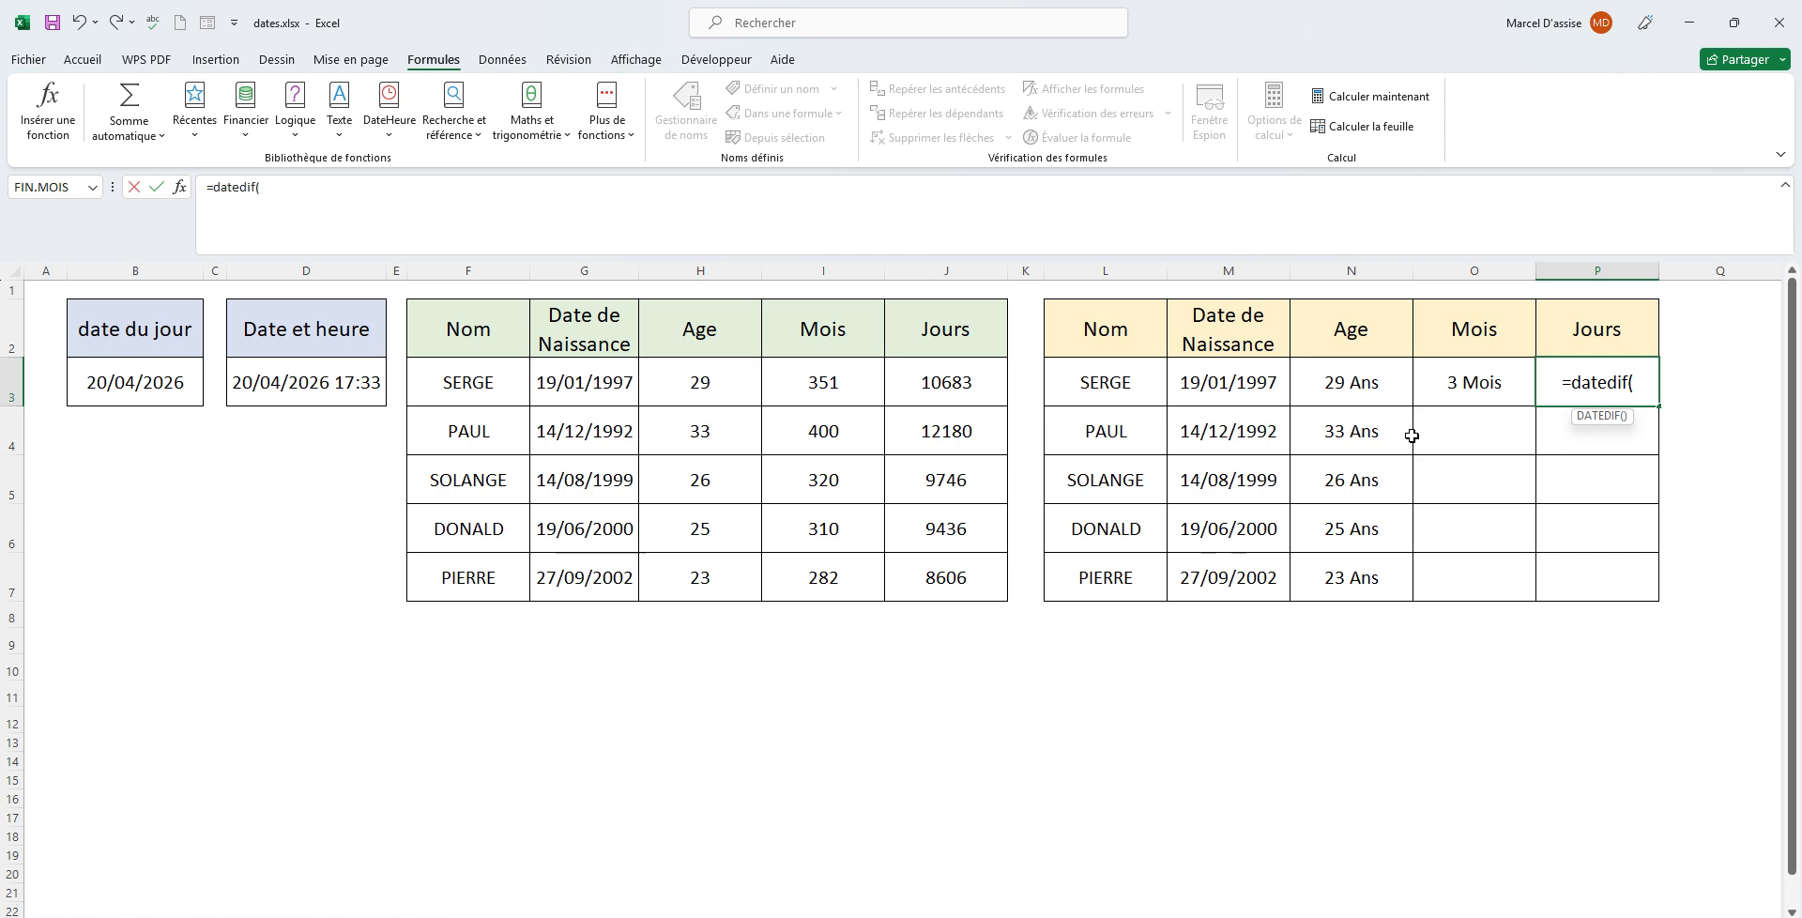
{"action": "left_click", "coordinate": [1227, 386]}
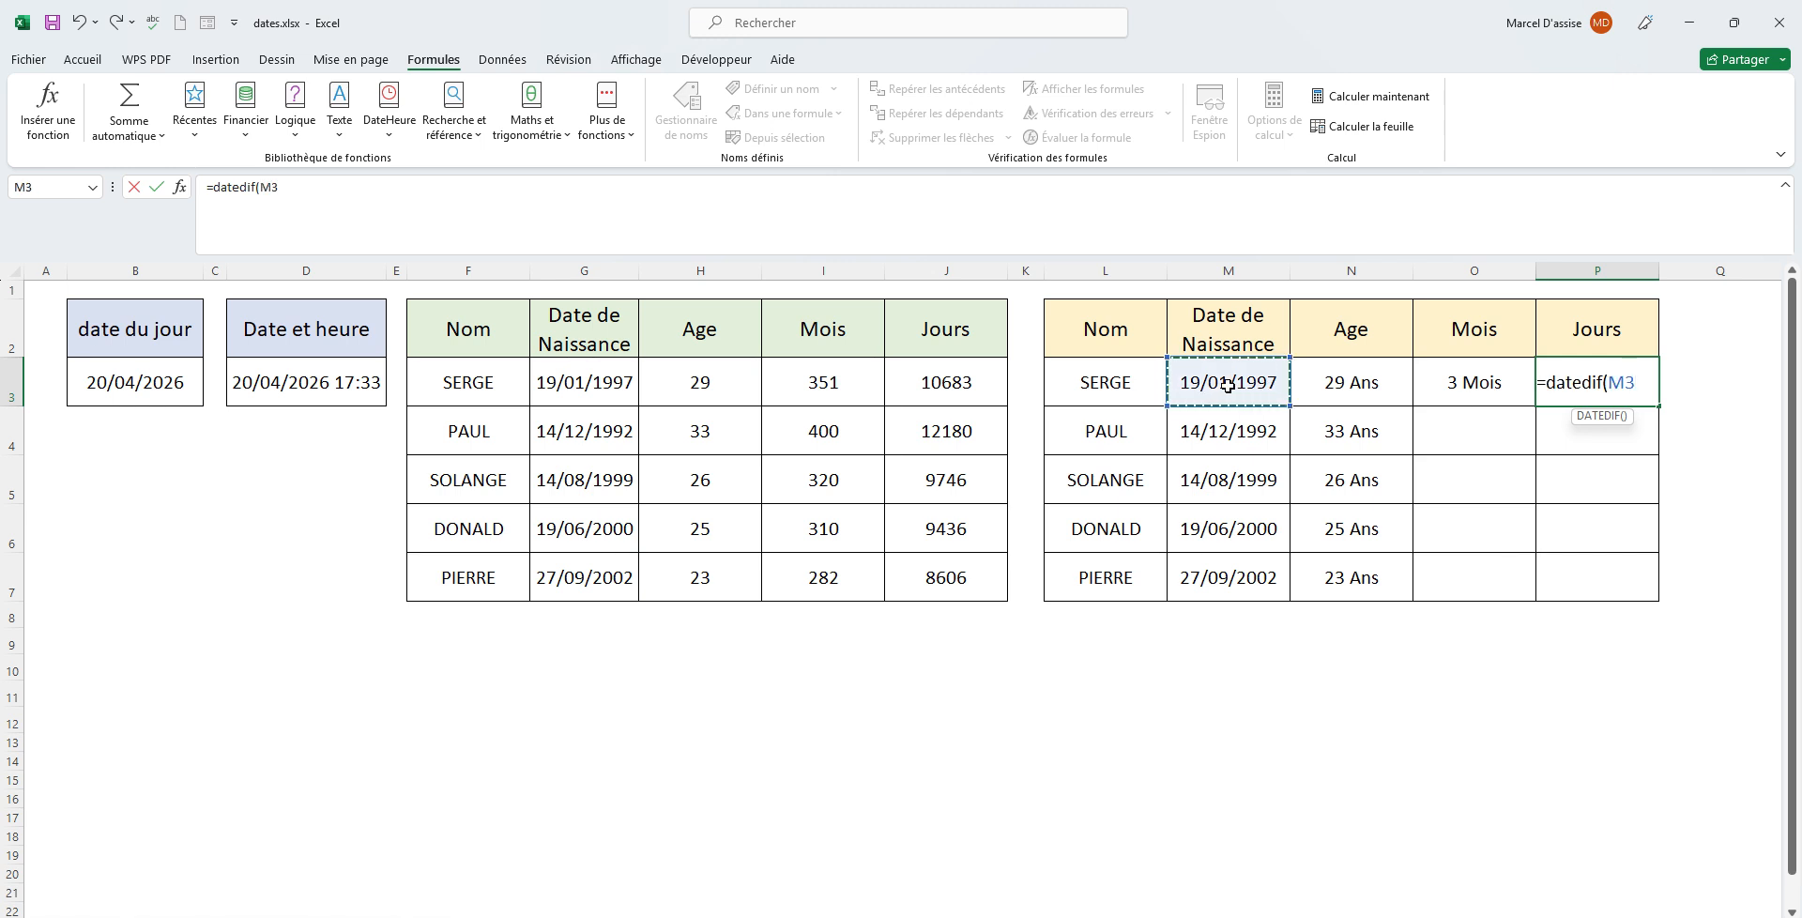
{"action": "type", "text": ";"}
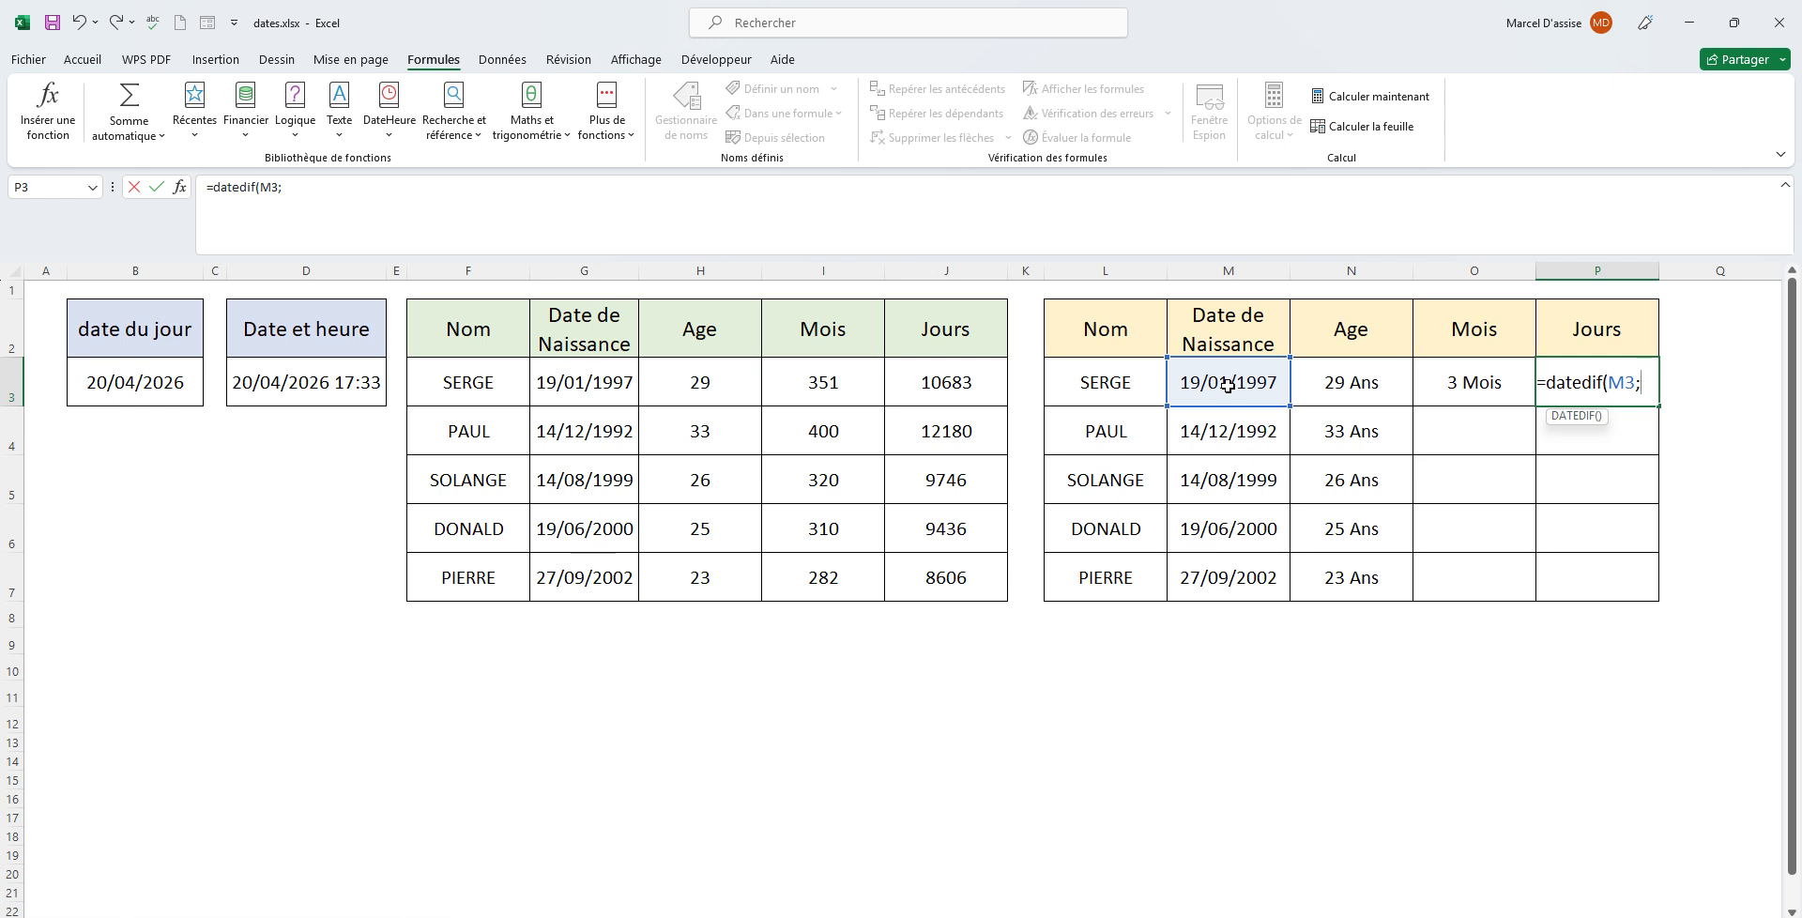
{"action": "type", "text": "auj"}
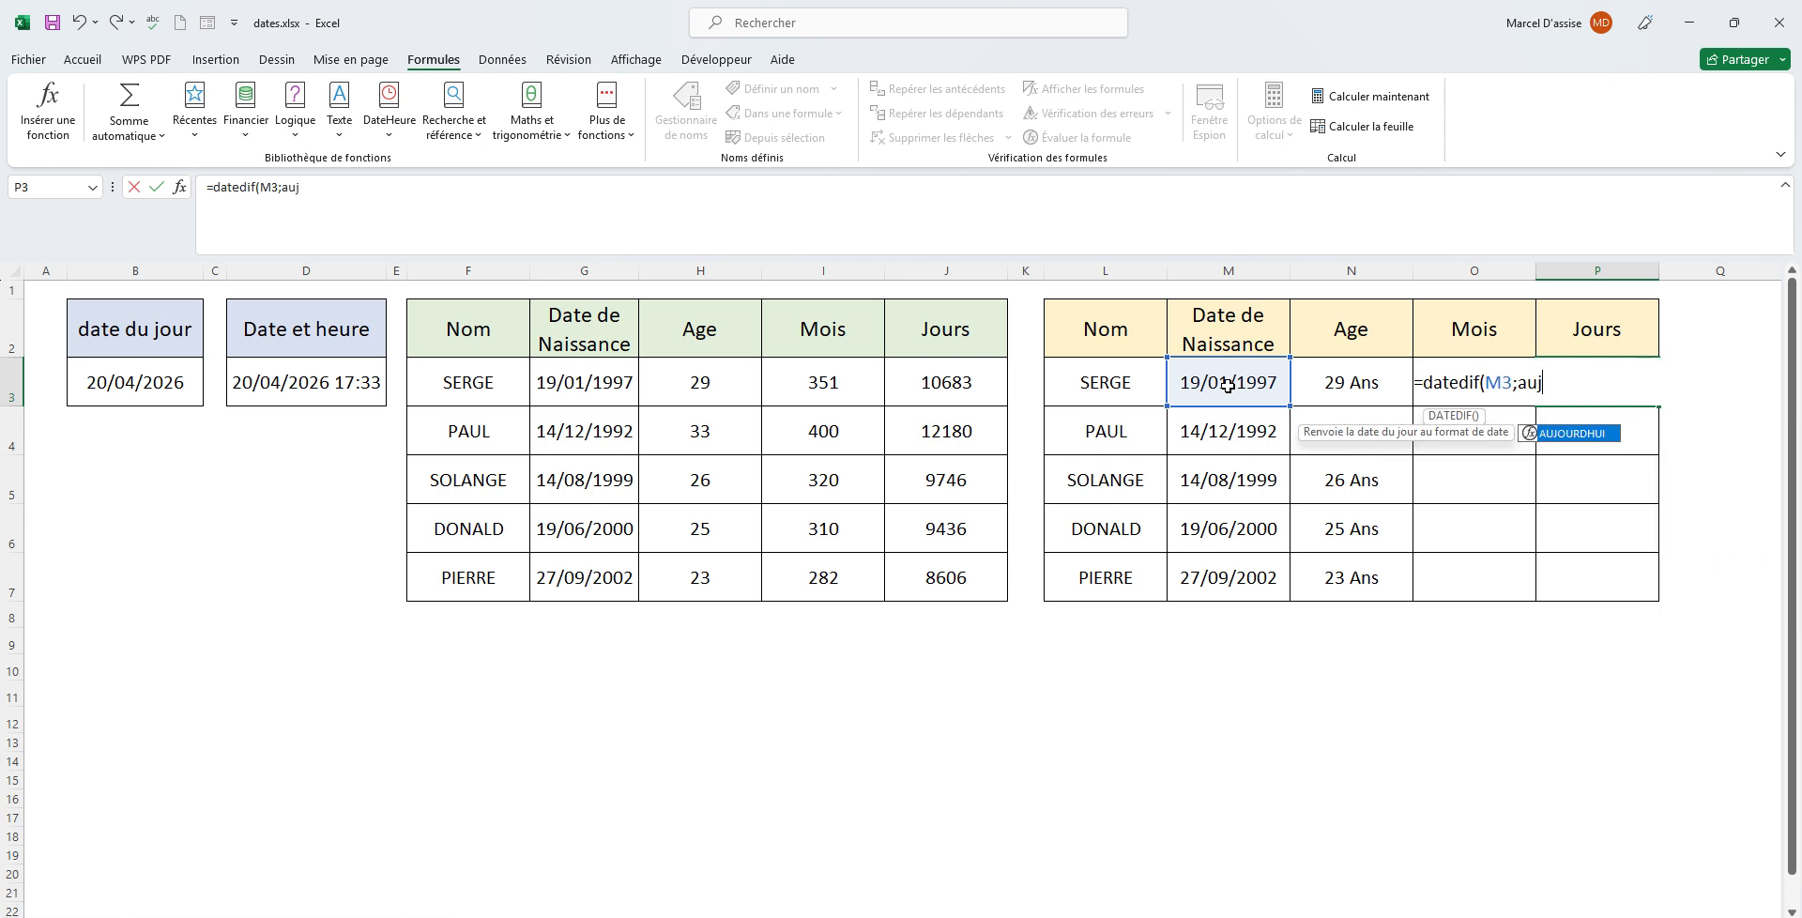
{"action": "double_click", "coordinate": [1569, 433]}
{"action": "type", "text": ")"}
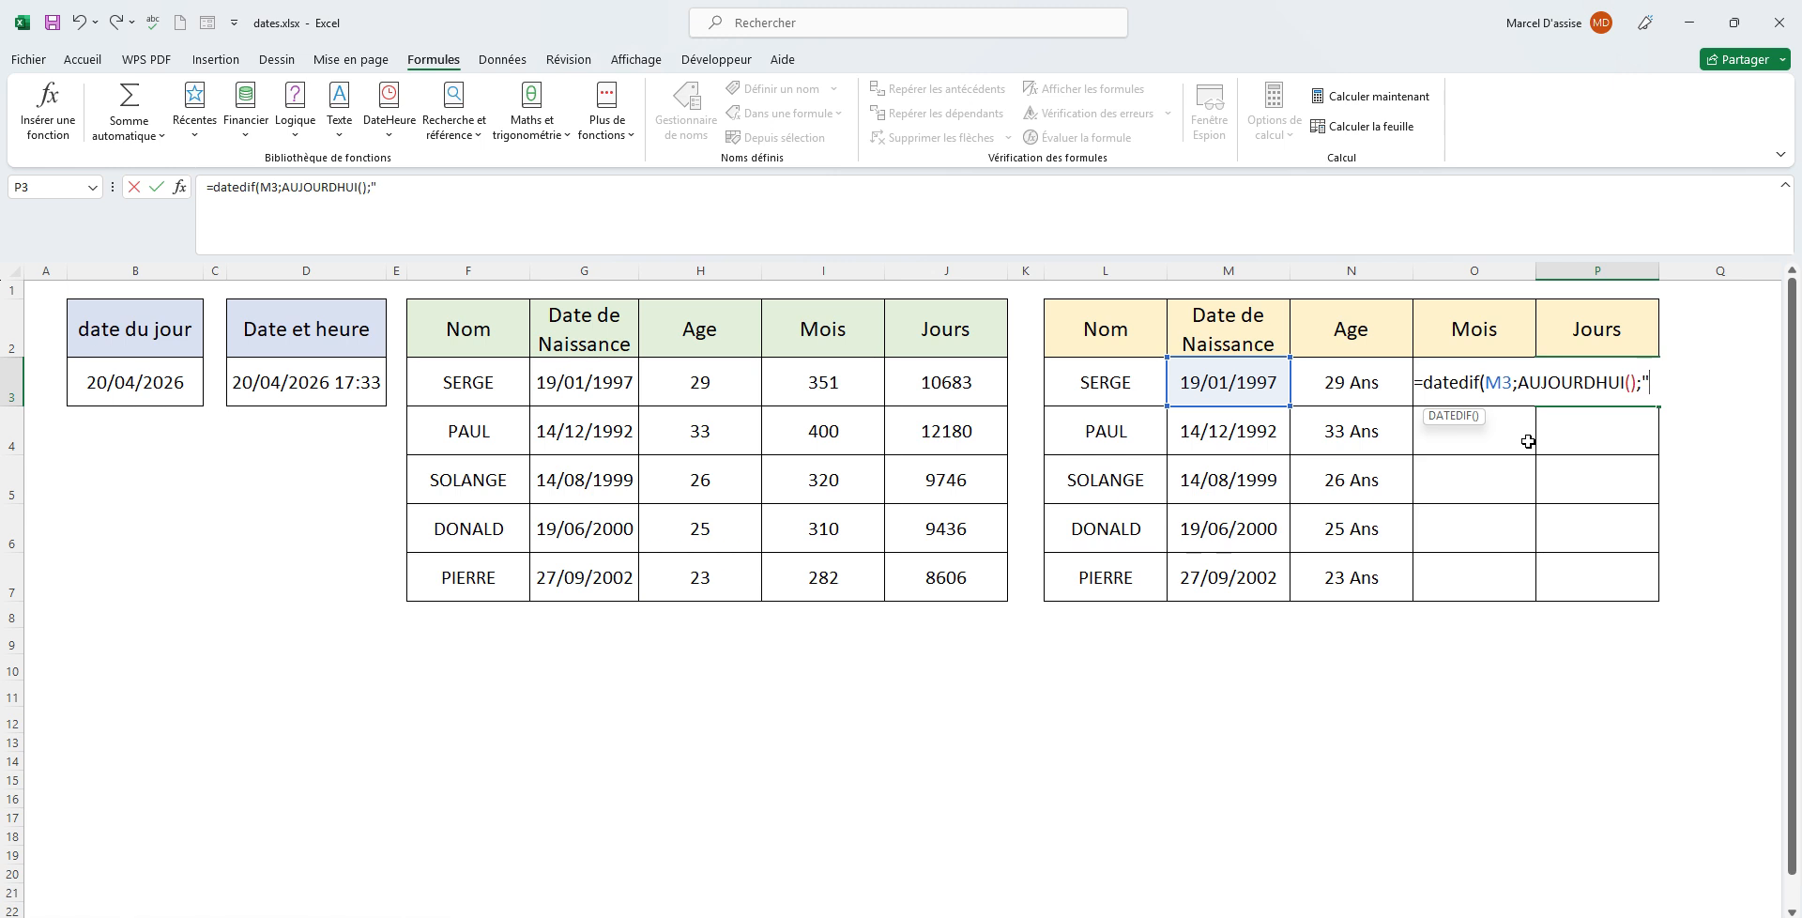
{"action": "type", "text": "MD\")"}
{"action": "key", "text": "Return"}
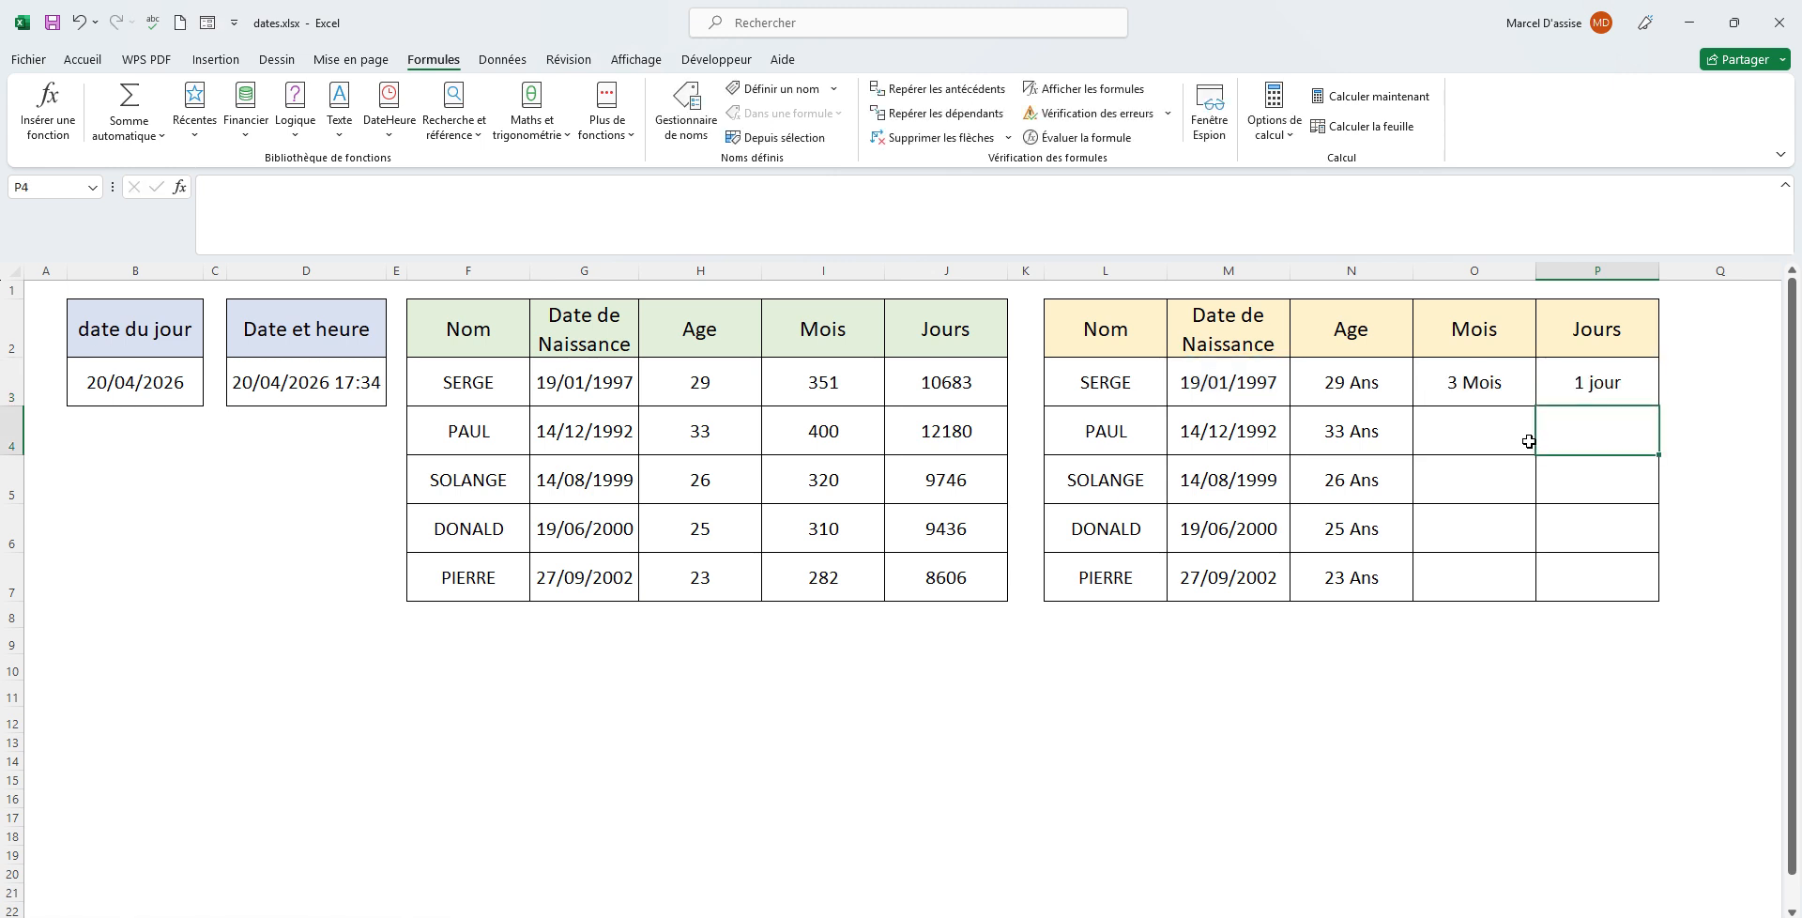
Fill the days formula from P3 down to P7 and the months formula from O3 down to O7.
{"action": "left_click", "coordinate": [1634, 377]}
{"action": "left_click_drag", "start_coordinate": [1660, 409], "coordinate": [1659, 605]}
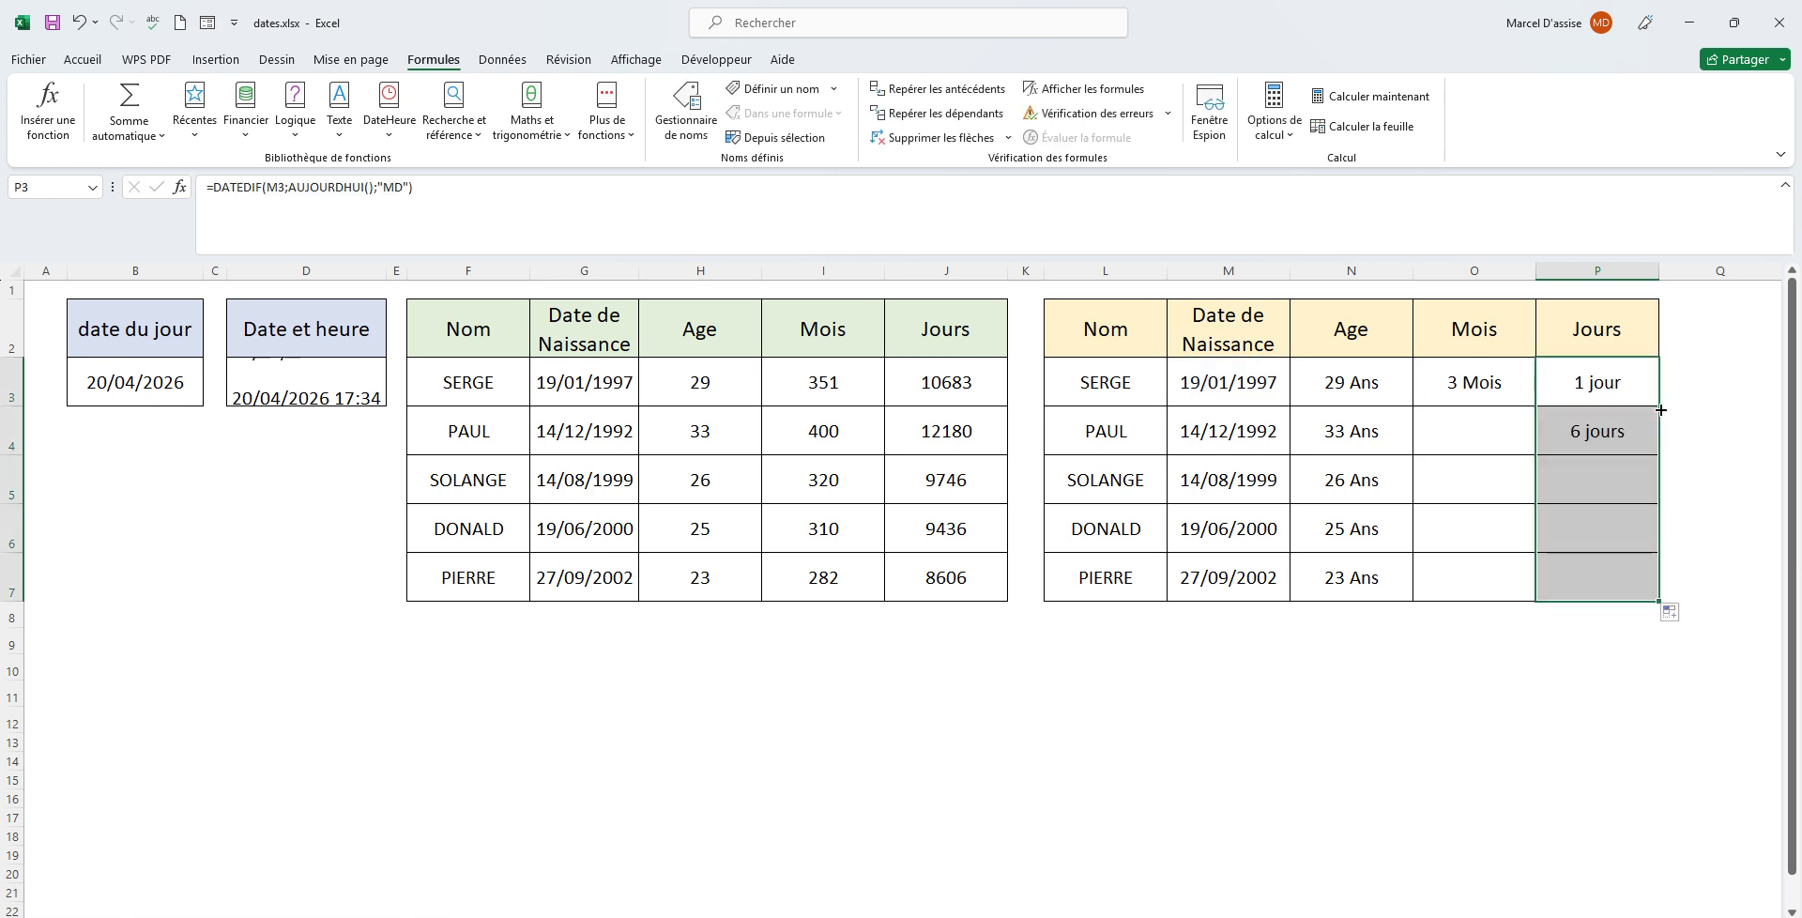
{"action": "left_click", "coordinate": [1520, 384]}
{"action": "double_click", "coordinate": [1536, 406]}
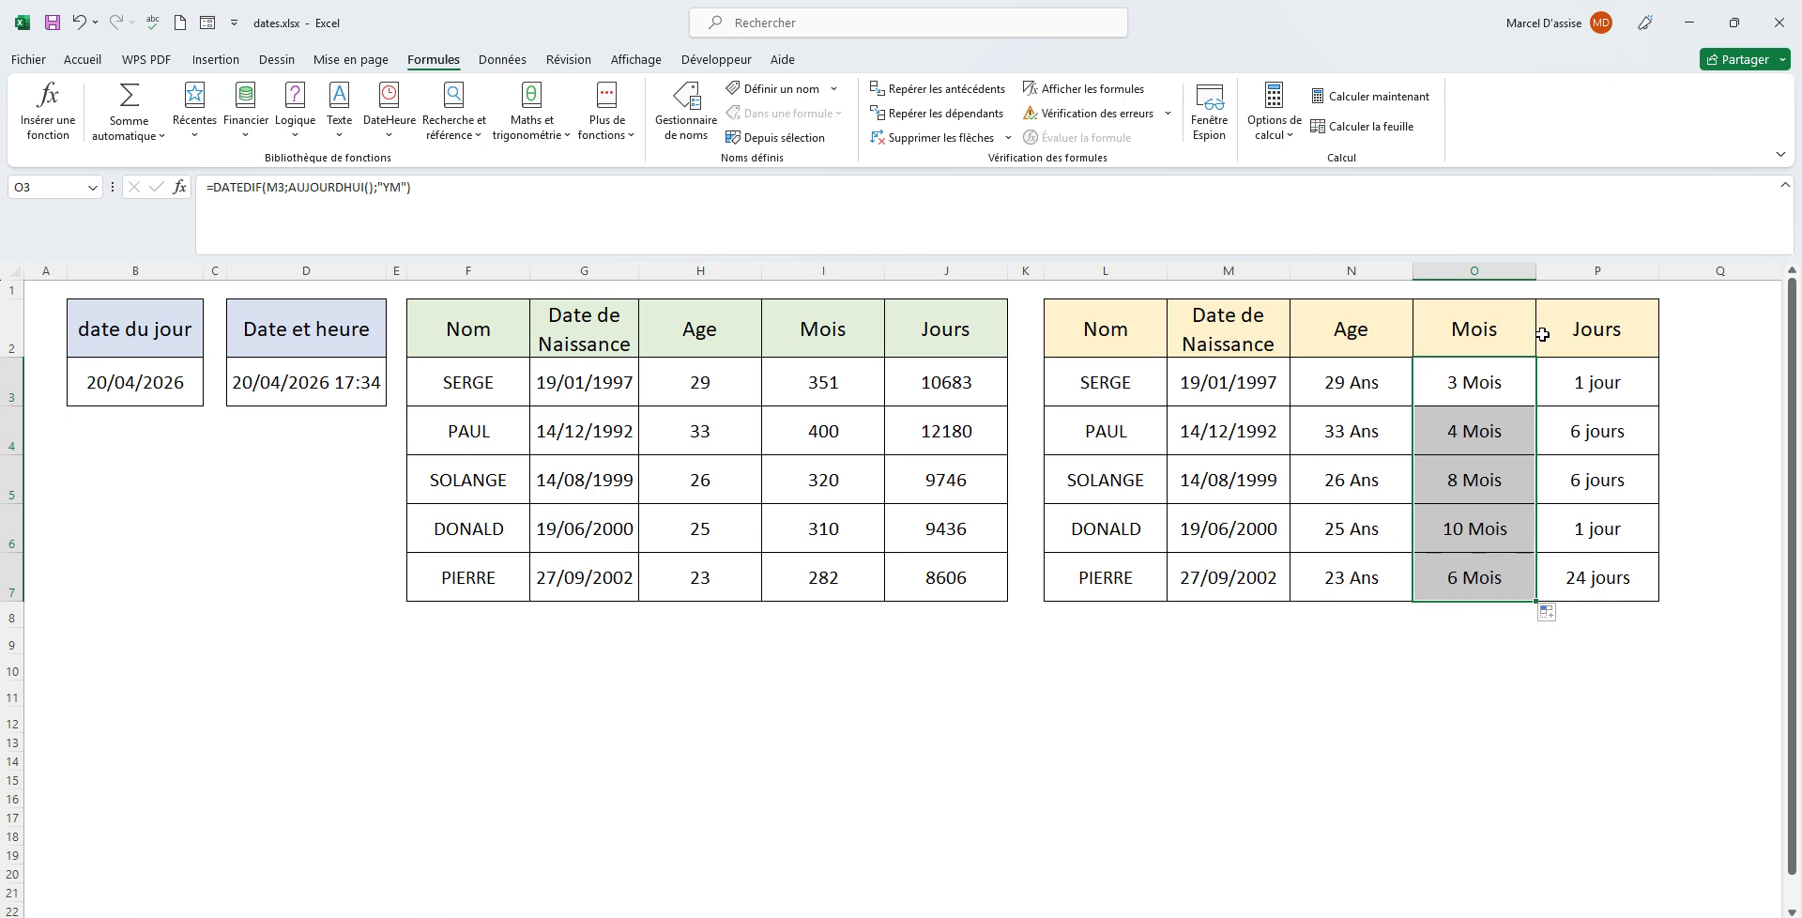
{"action": "left_click_drag", "start_coordinate": [1328, 339], "coordinate": [1595, 576]}
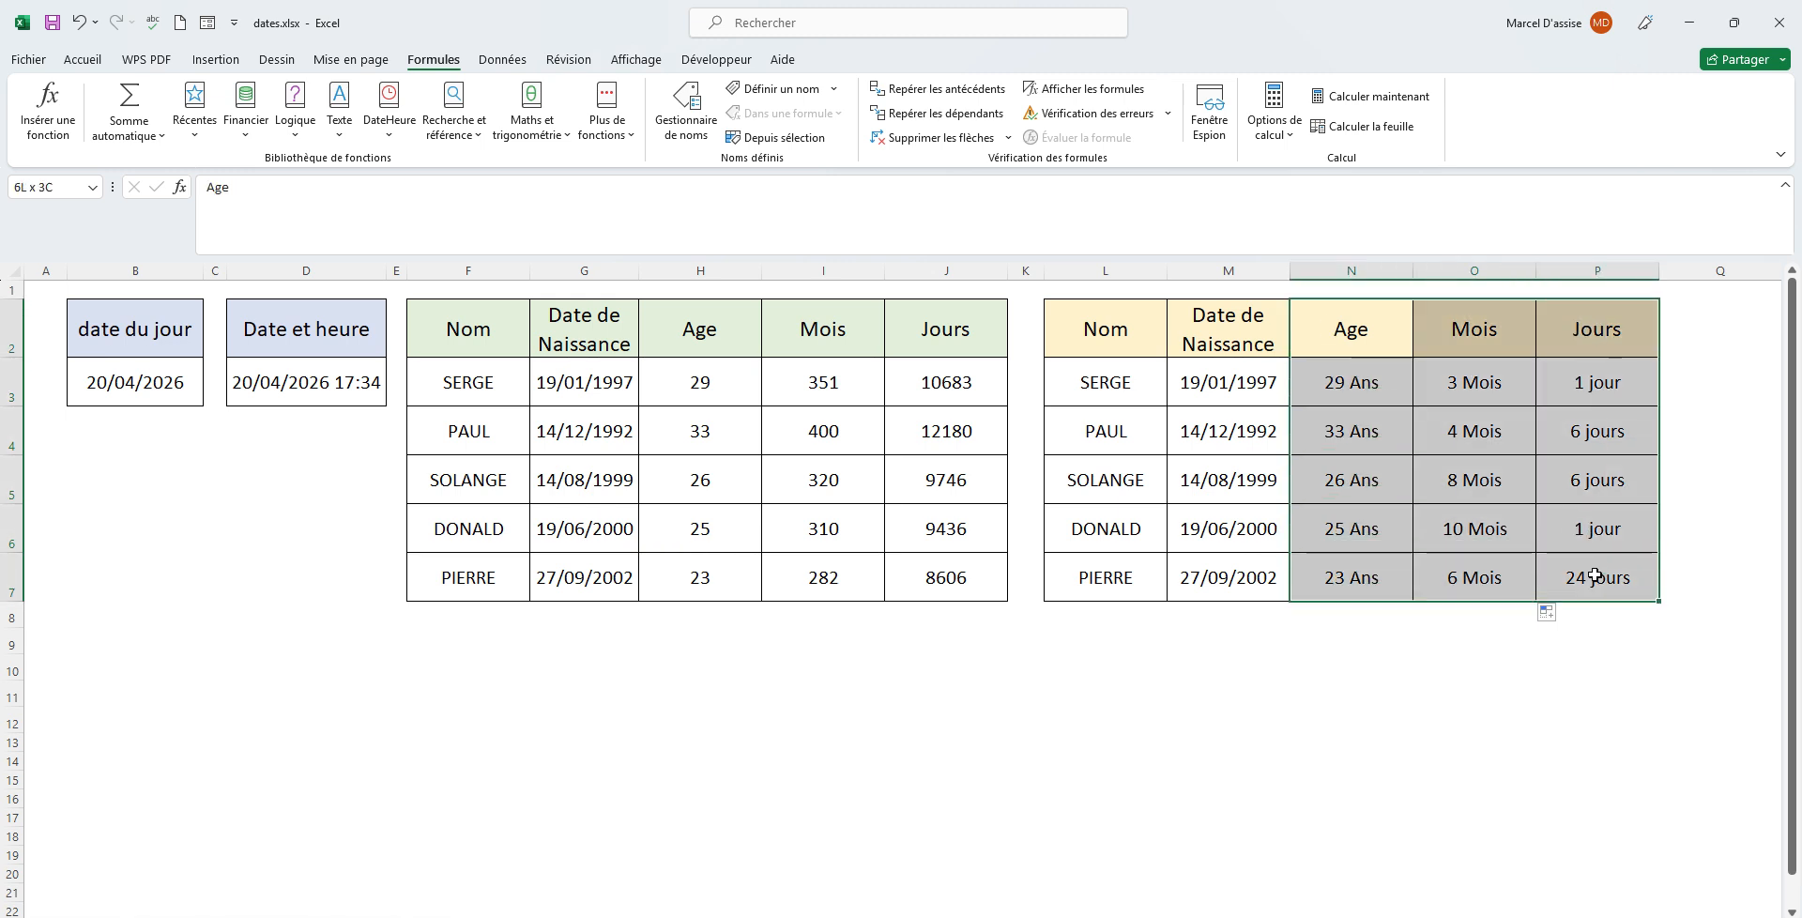
{"action": "left_click", "coordinate": [1126, 618]}
{"action": "left_click", "coordinate": [1456, 670]}
{"action": "left_click", "coordinate": [1151, 649]}
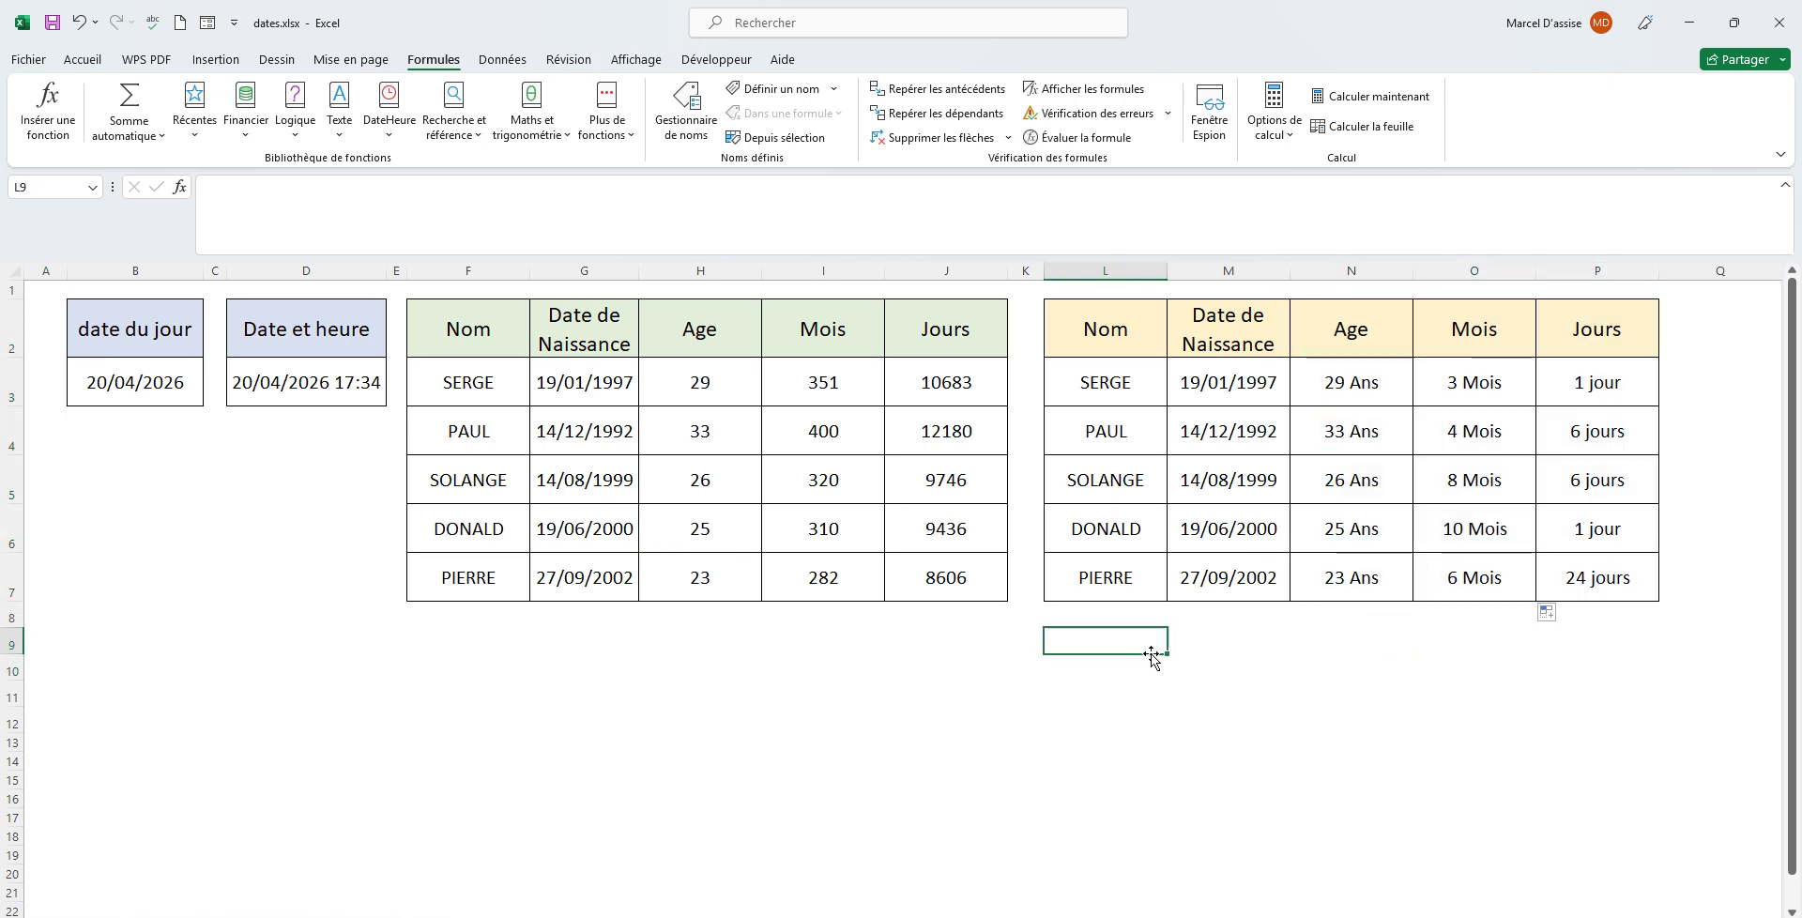
{"action": "left_click", "coordinate": [909, 672]}
{"action": "left_click", "coordinate": [812, 662]}
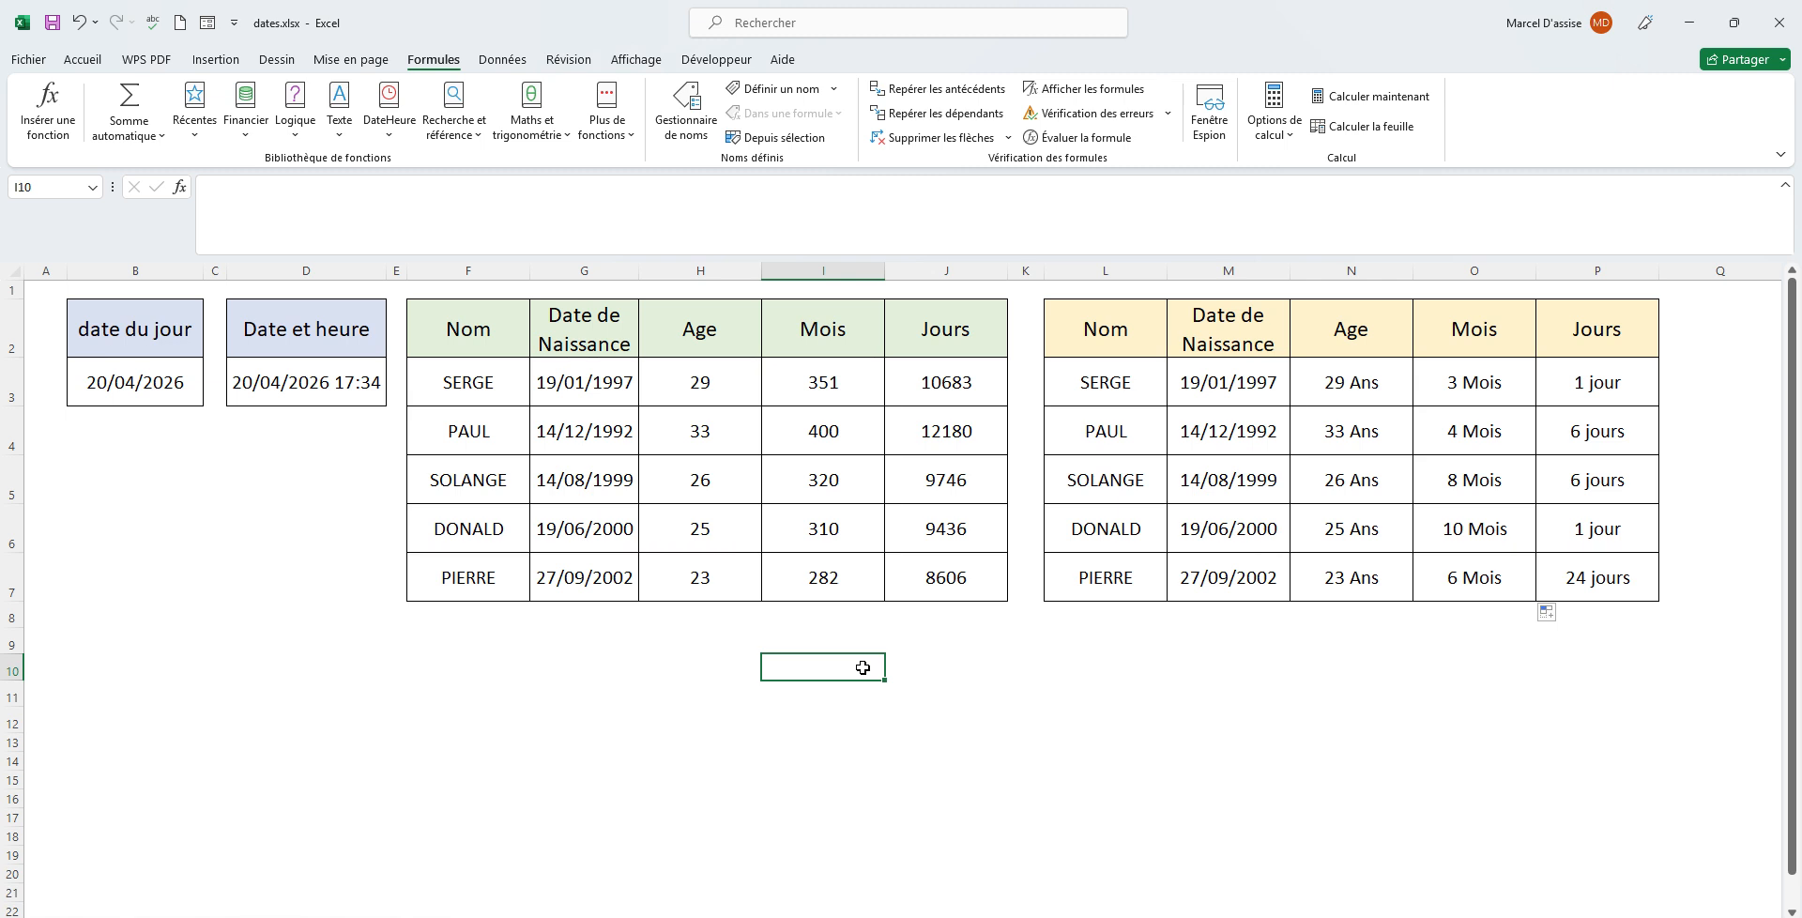
Copy the birth date from G7 into I10 and insert the current date as a fixed value in I12.
{"action": "left_click", "coordinate": [583, 577]}
{"action": "key", "text": "ctrl+c"}
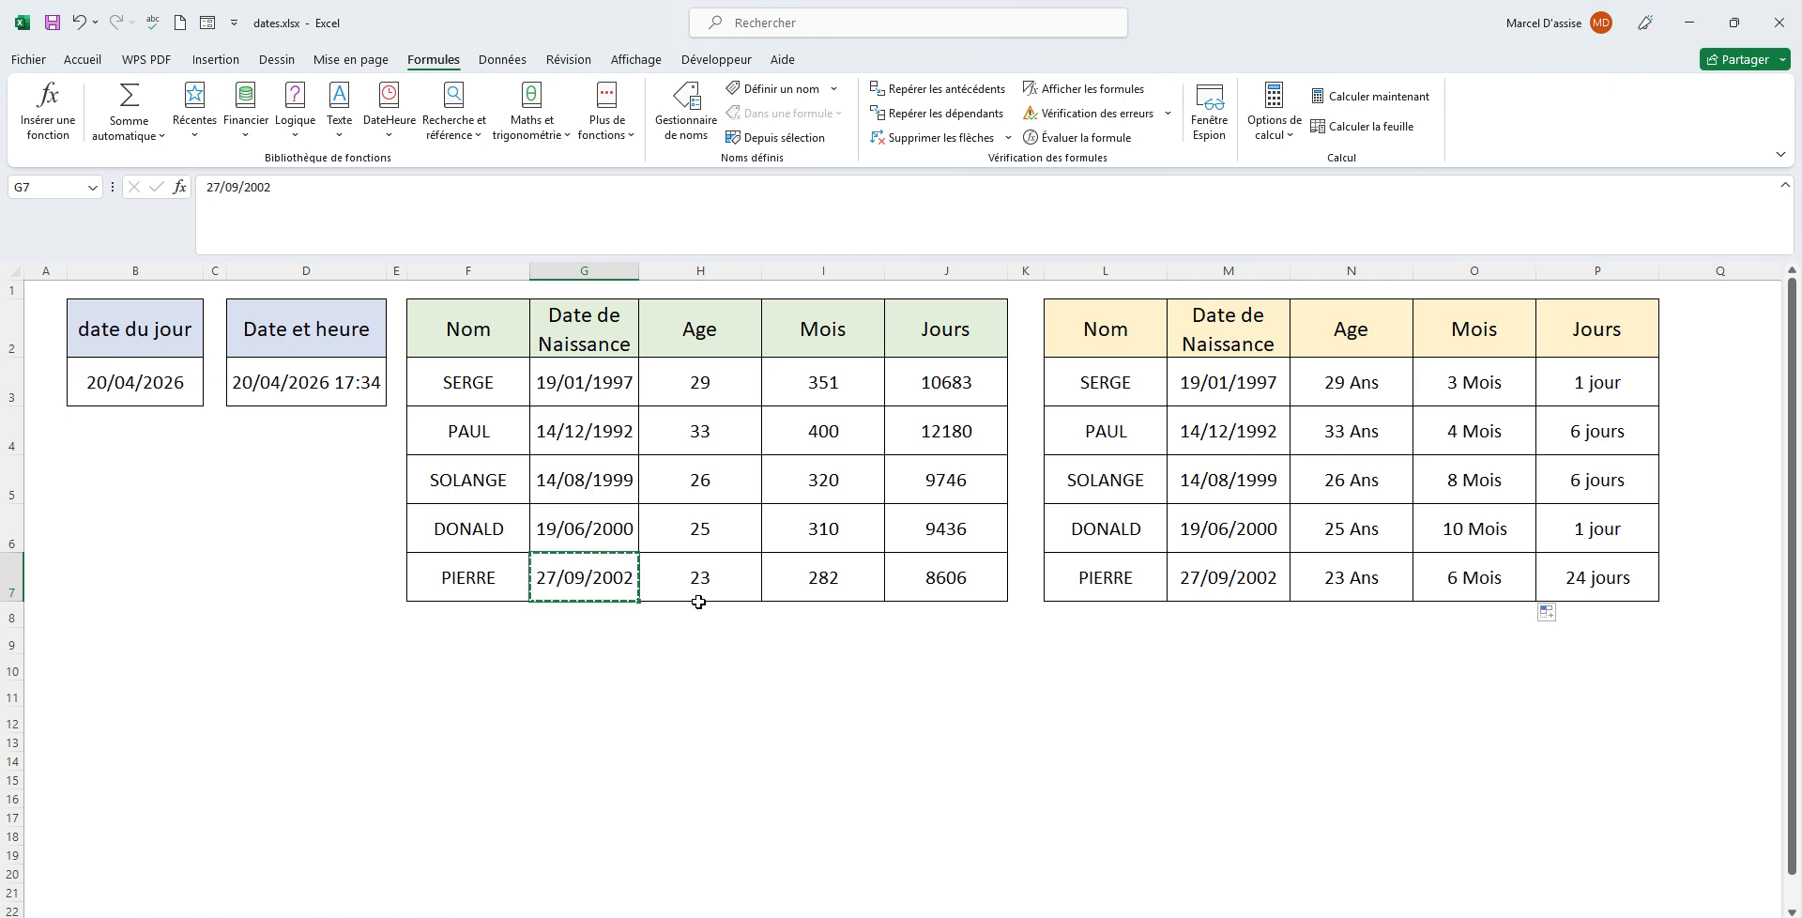
{"action": "left_click", "coordinate": [807, 668]}
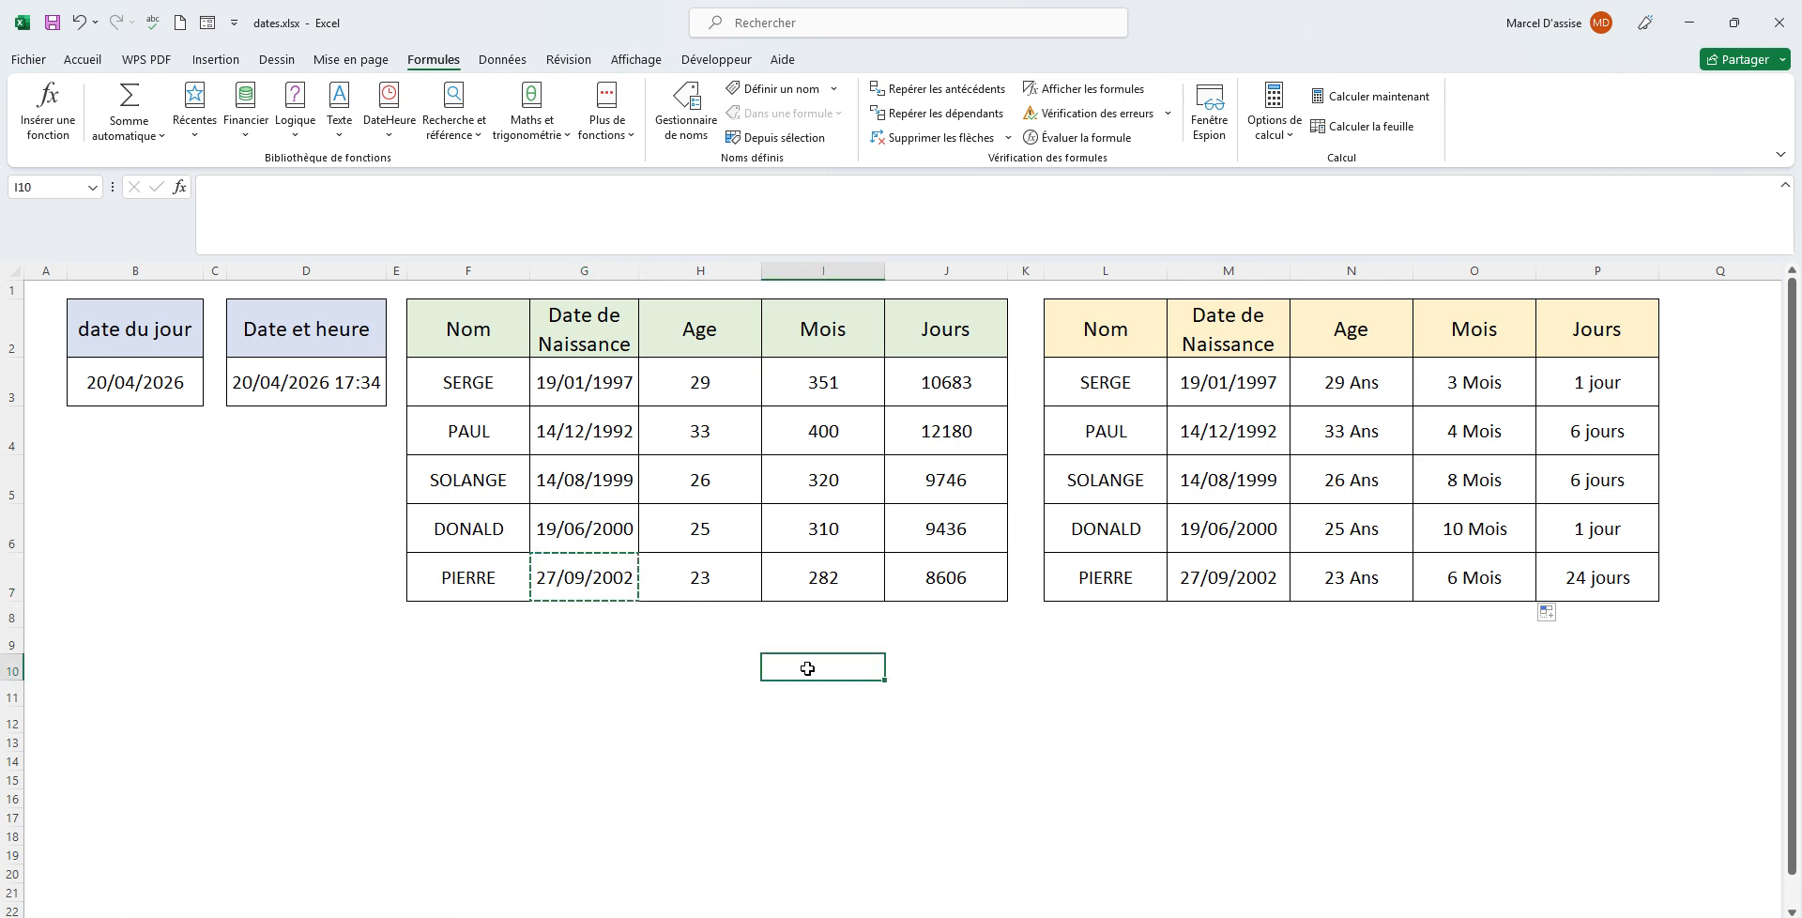
{"action": "key", "text": "ctrl+v"}
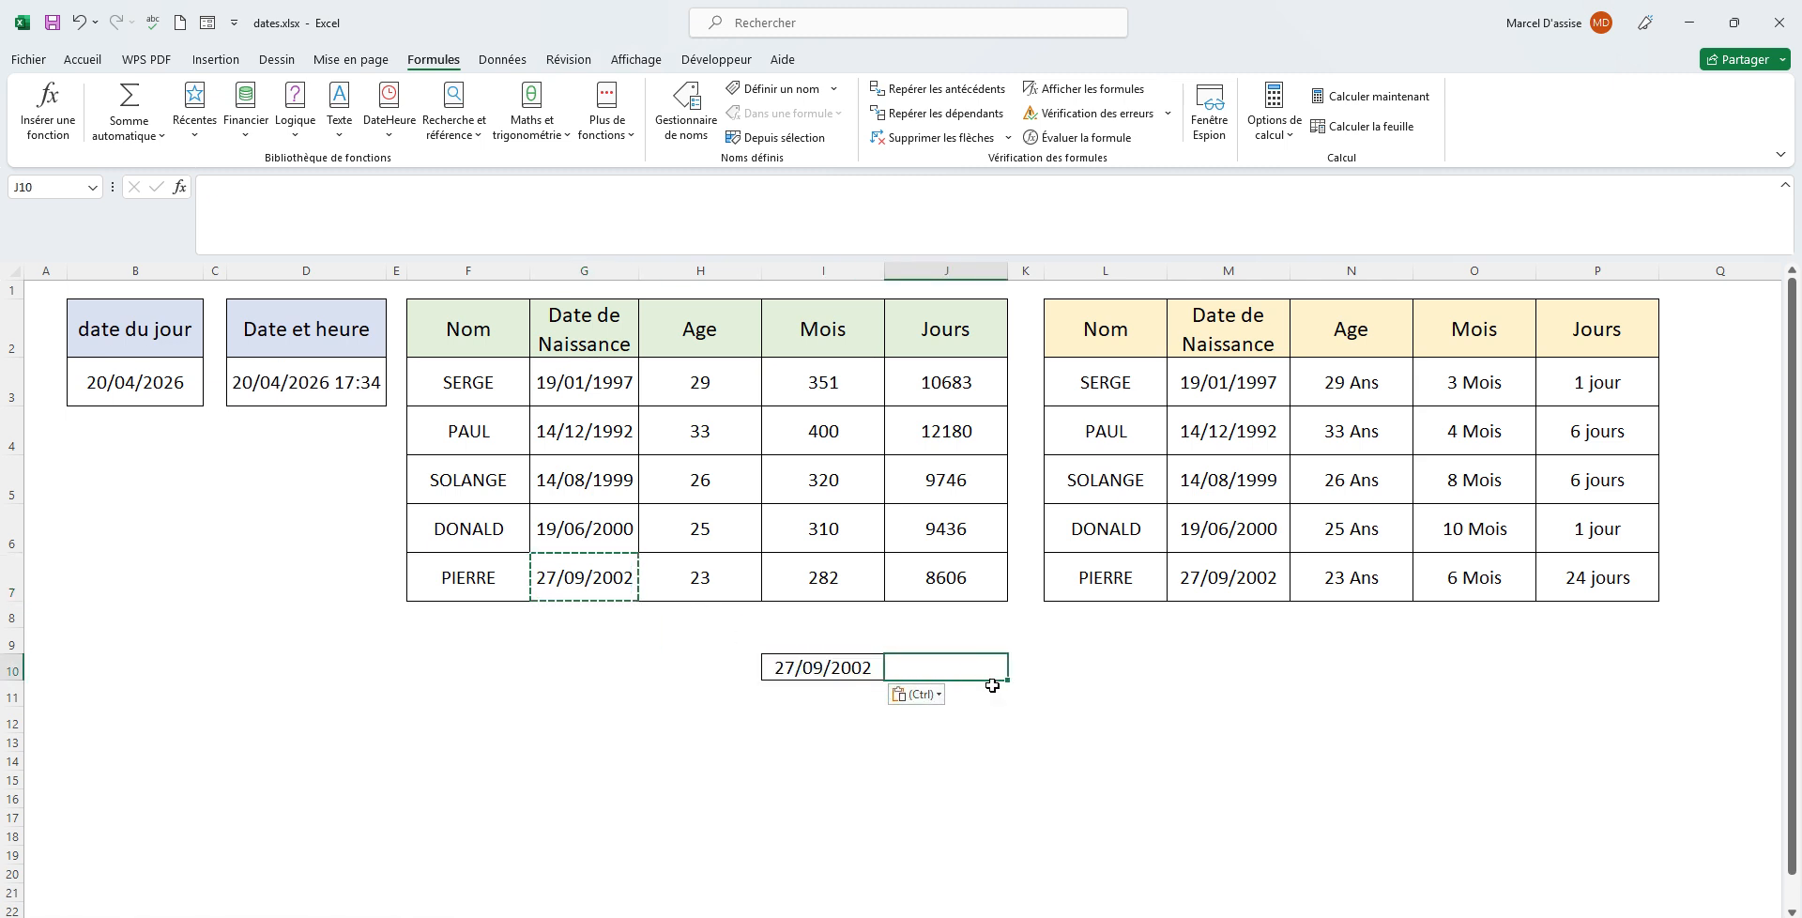
{"action": "left_click", "coordinate": [826, 715]}
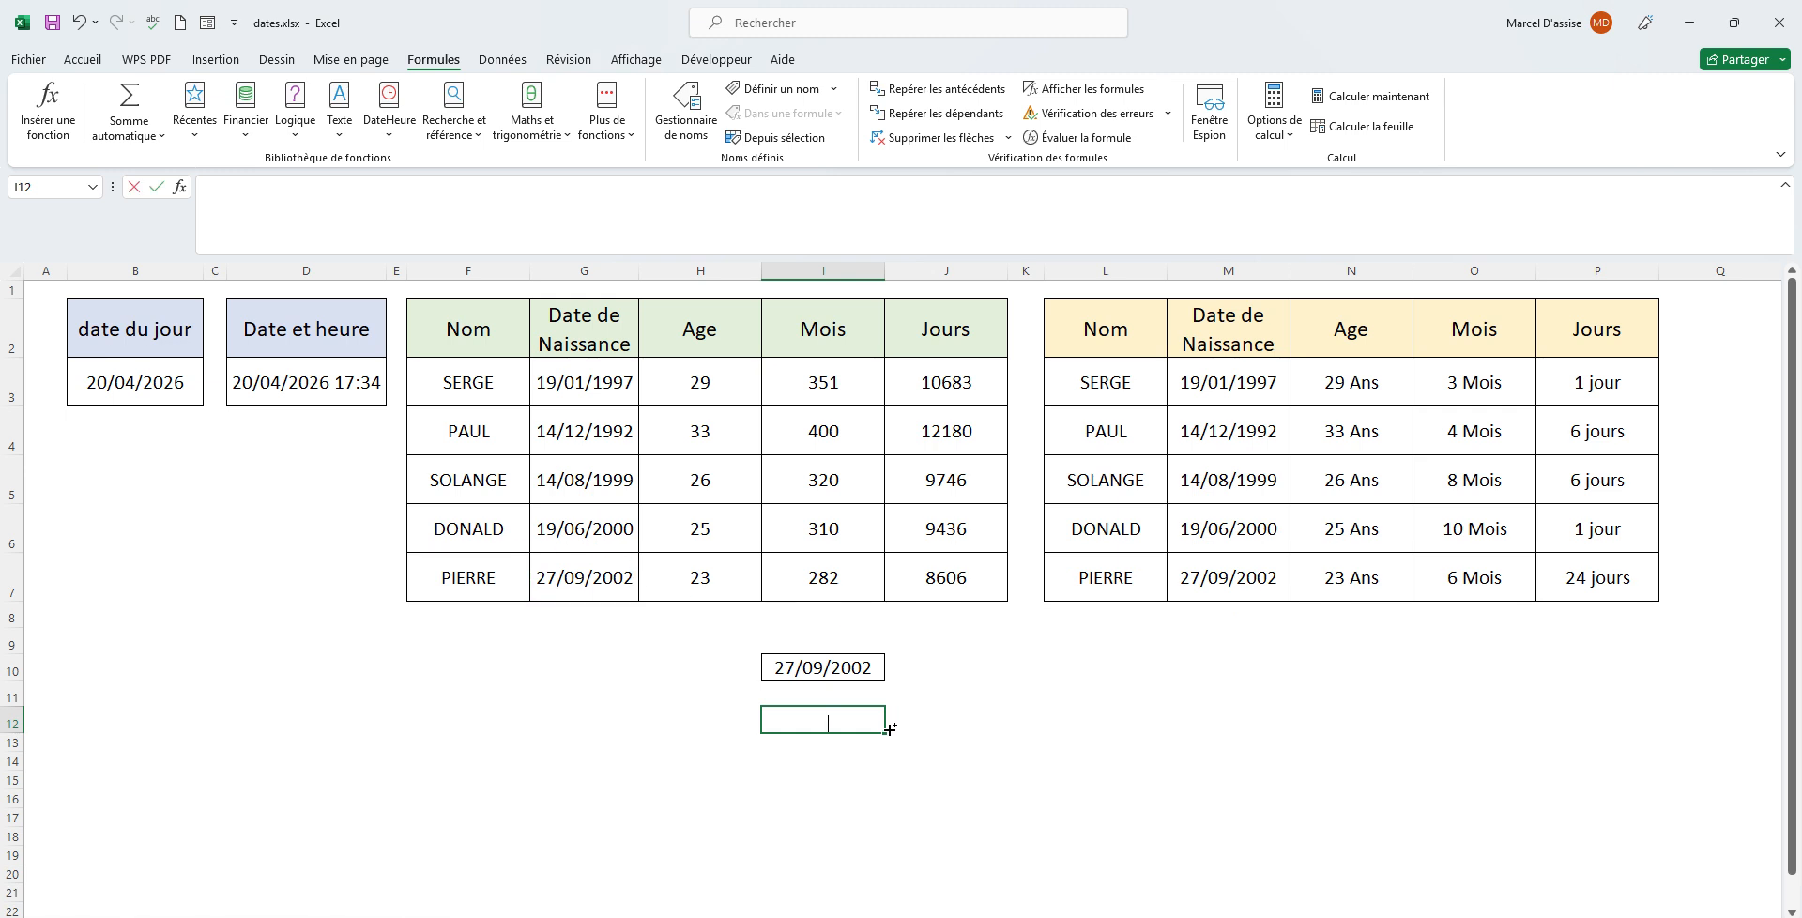
{"action": "key", "text": "ctrl+semicolon"}
{"action": "key", "text": "Return"}
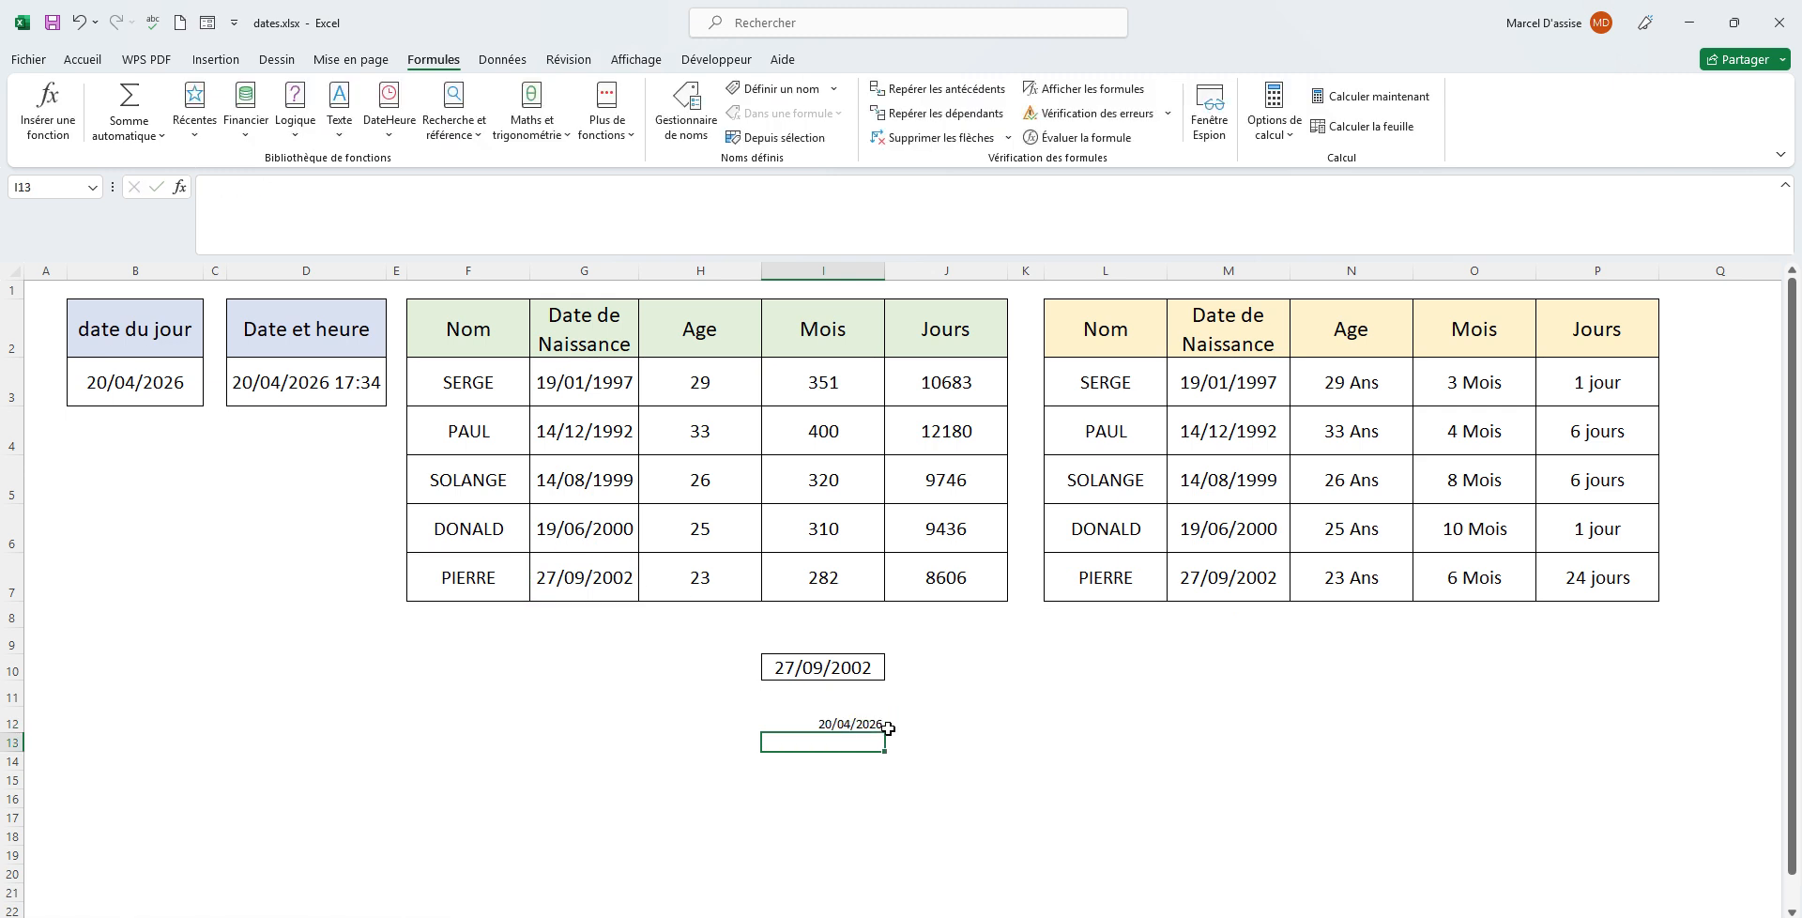
Calculate the full years between the two sample dates by entering =DATEDIF(I10;I12;"y") in cell I14.
{"action": "left_click", "coordinate": [976, 720]}
{"action": "left_click", "coordinate": [1004, 693]}
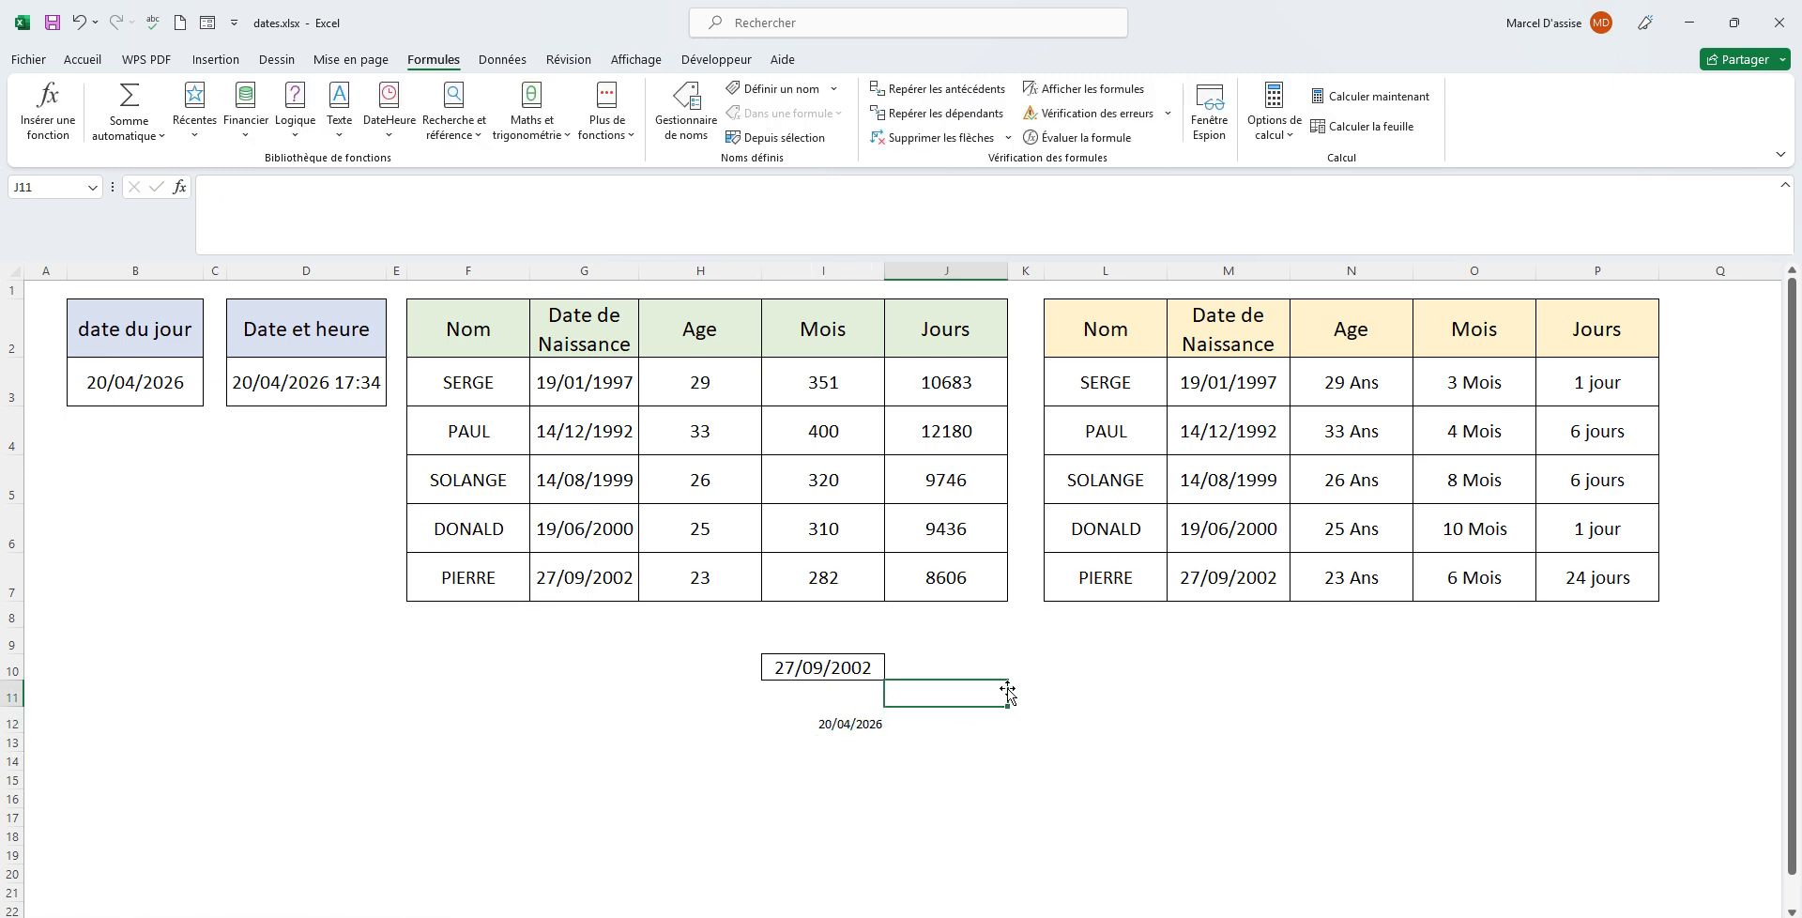
{"action": "left_click", "coordinate": [814, 767]}
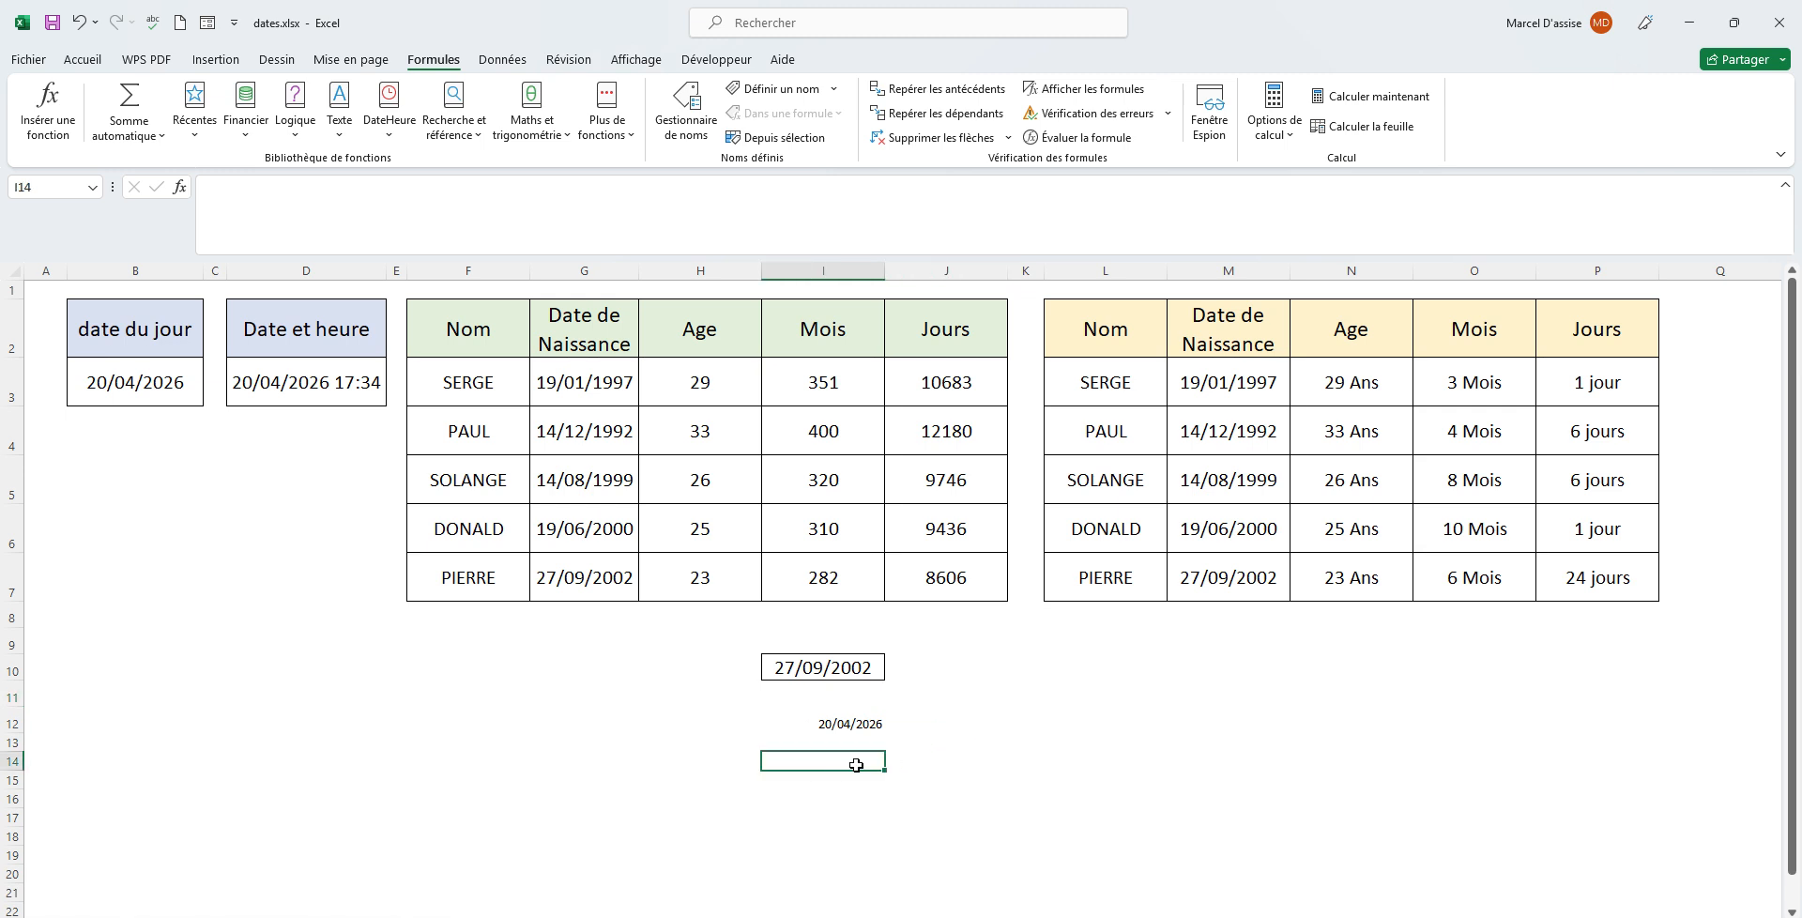
{"action": "type", "text": "="}
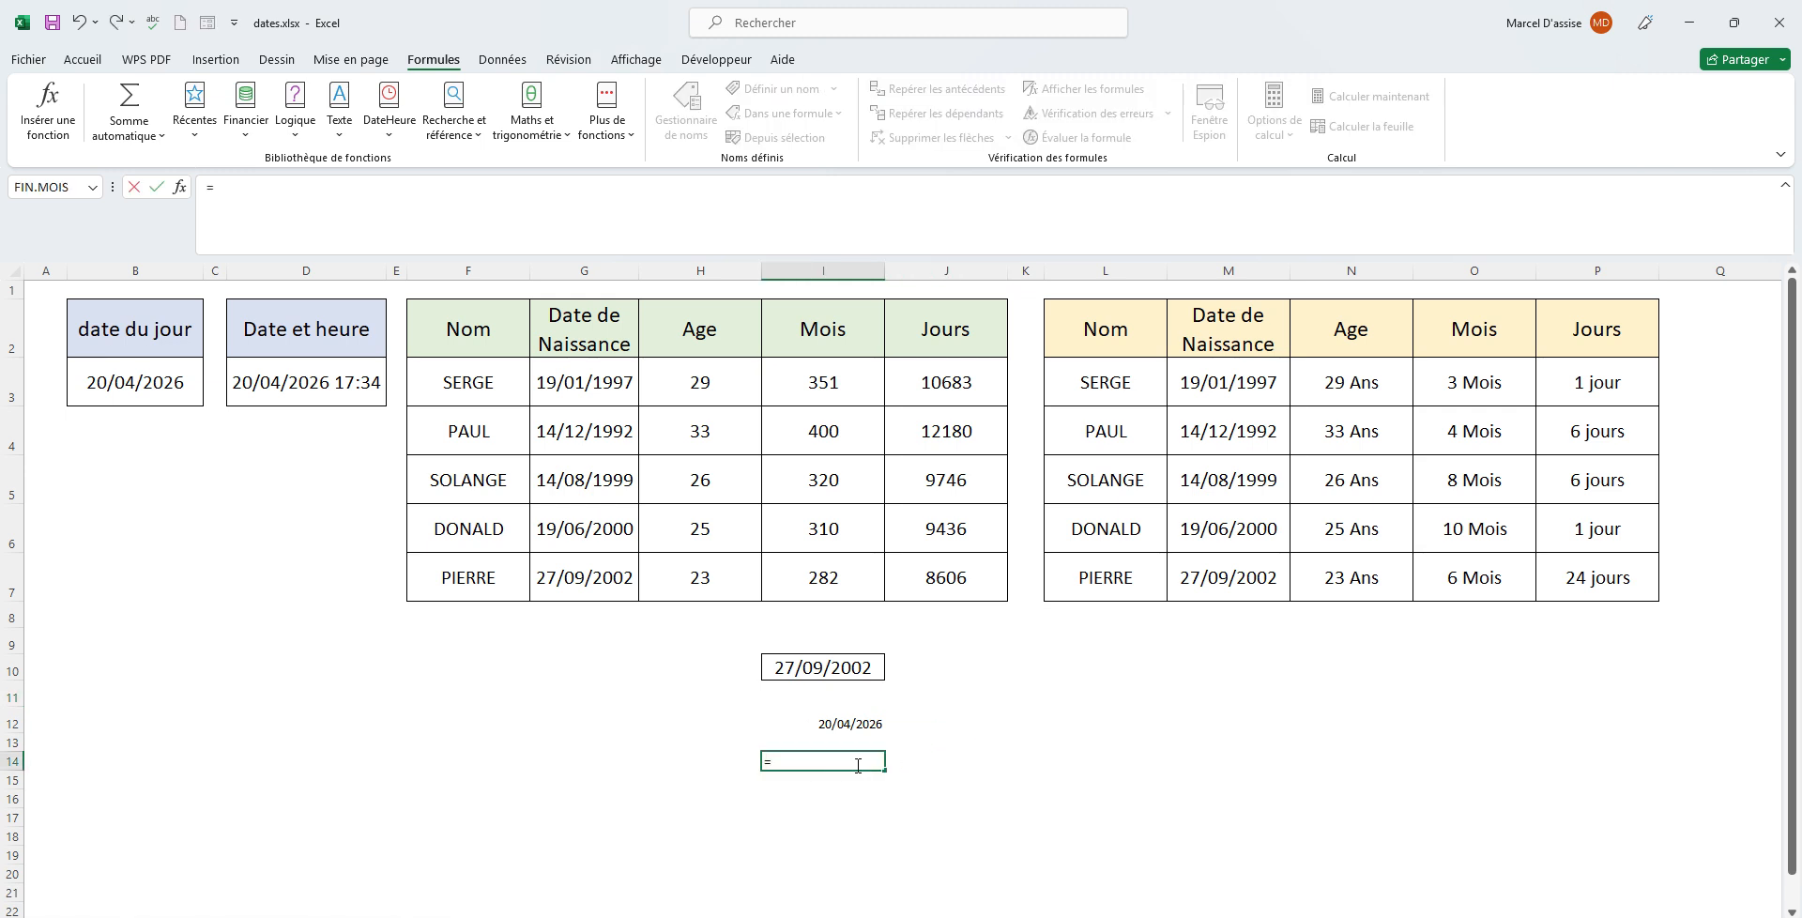
{"action": "type", "text": "datedif("}
{"action": "left_click", "coordinate": [822, 668]}
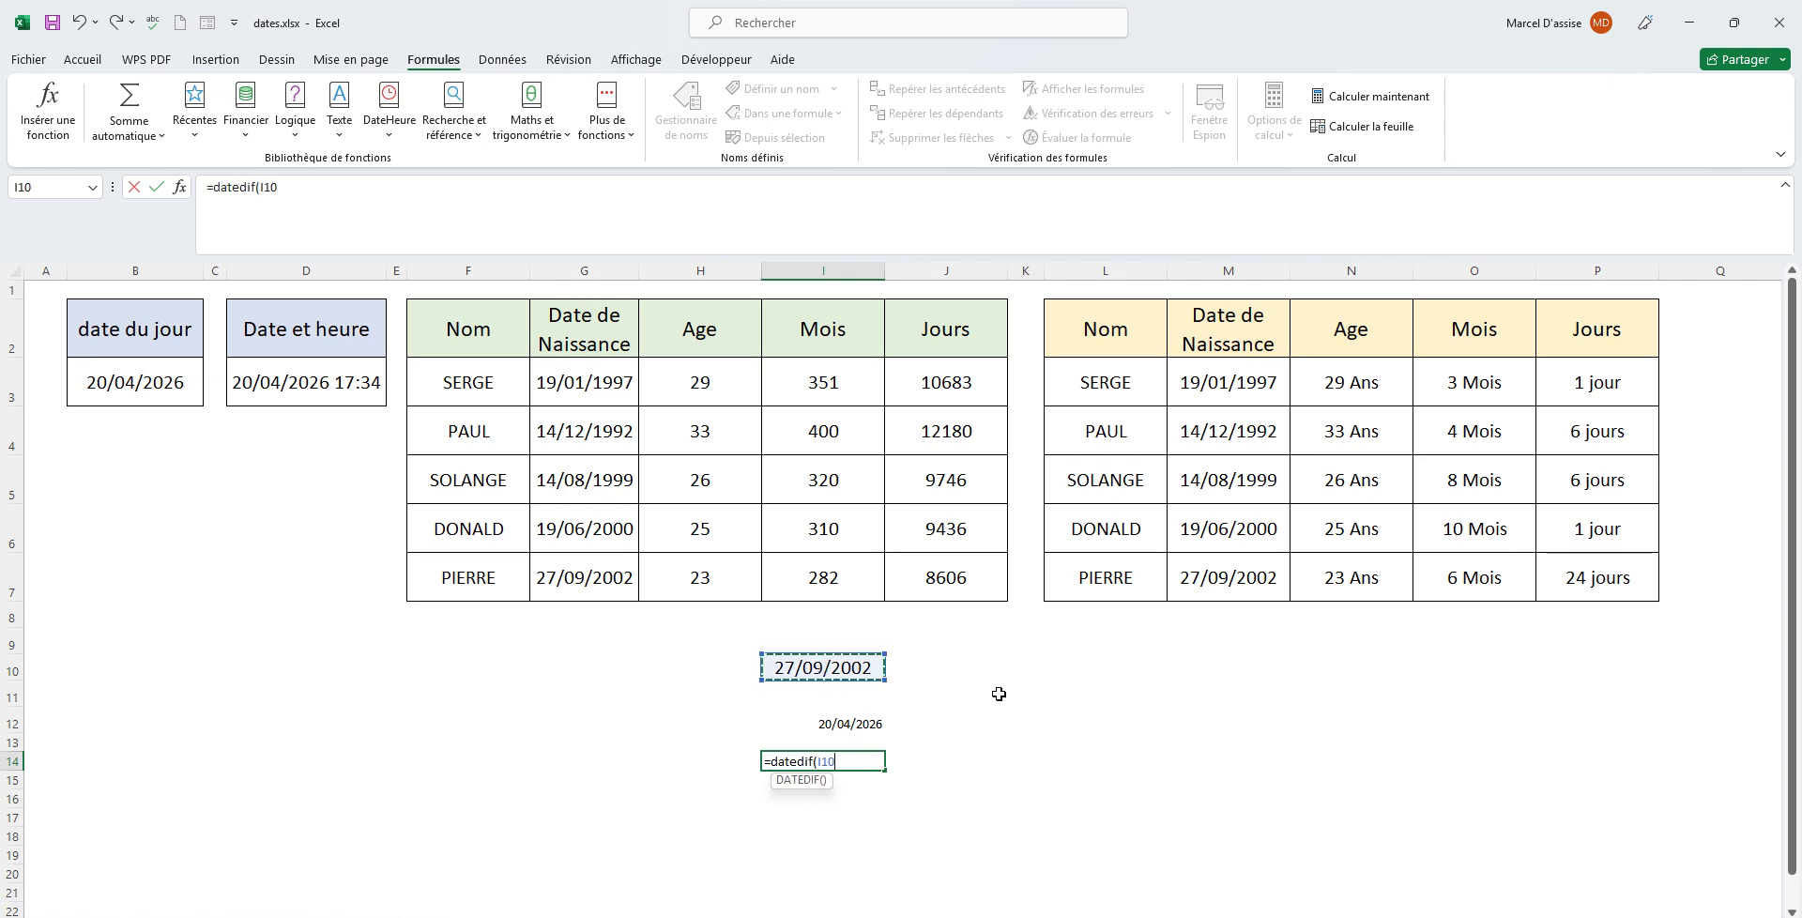
{"action": "type", "text": ";"}
{"action": "left_click", "coordinate": [861, 725]}
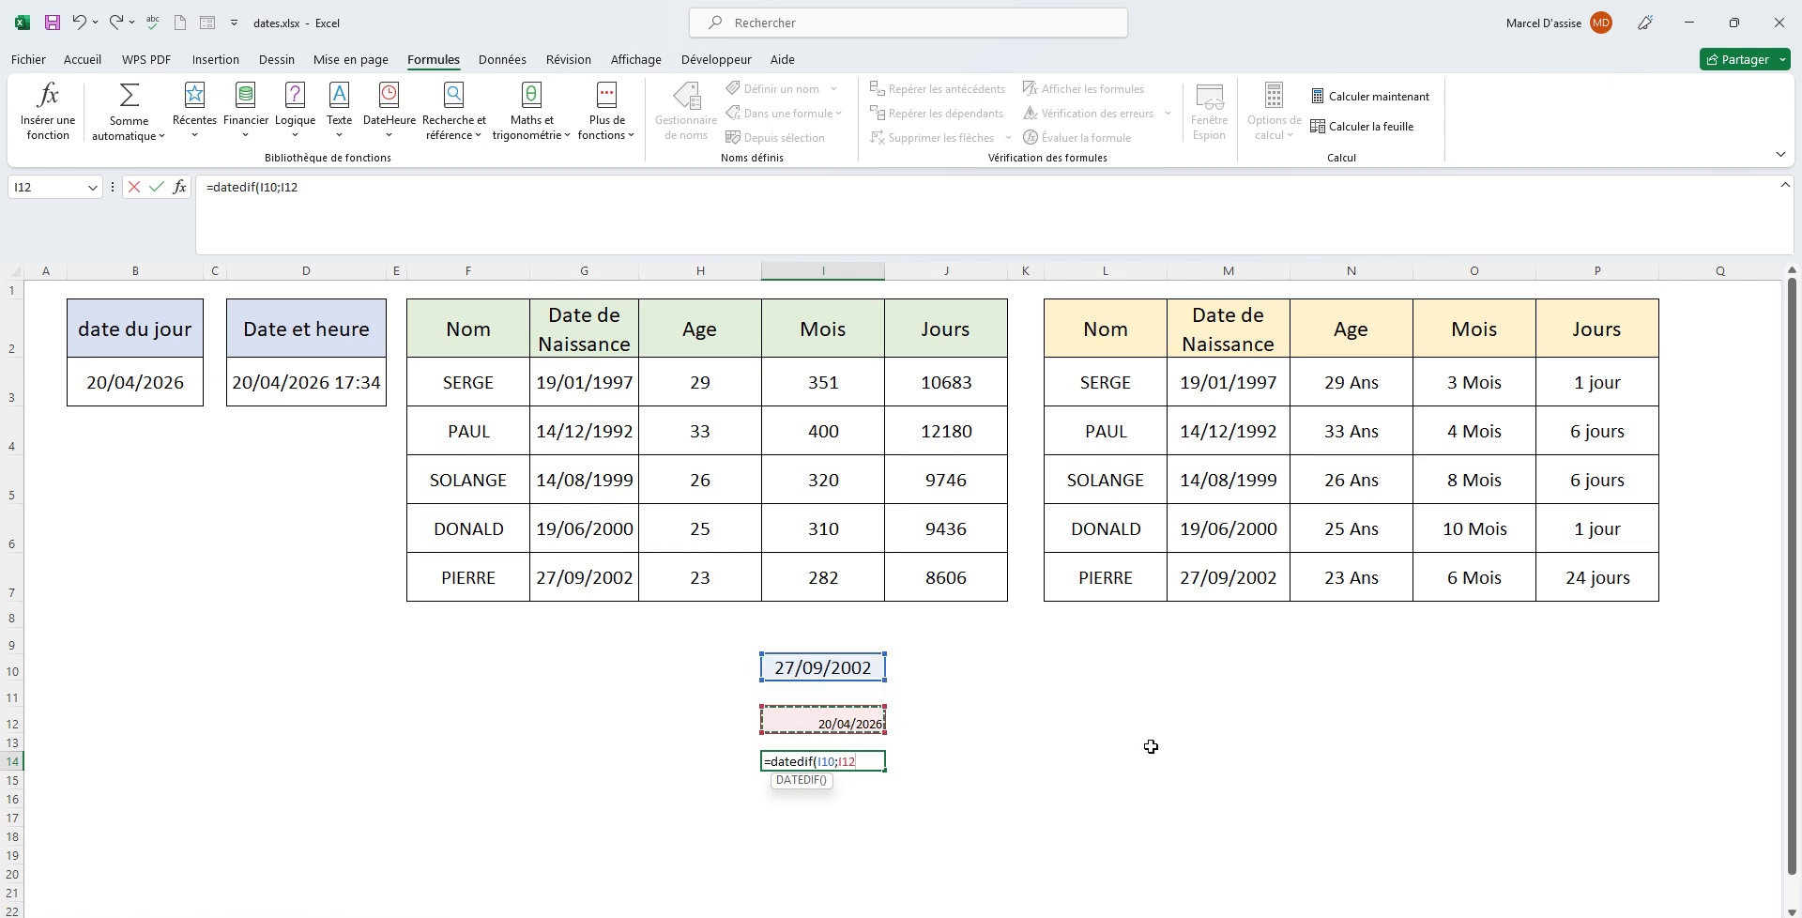
{"action": "type", "text": ";\"y"}
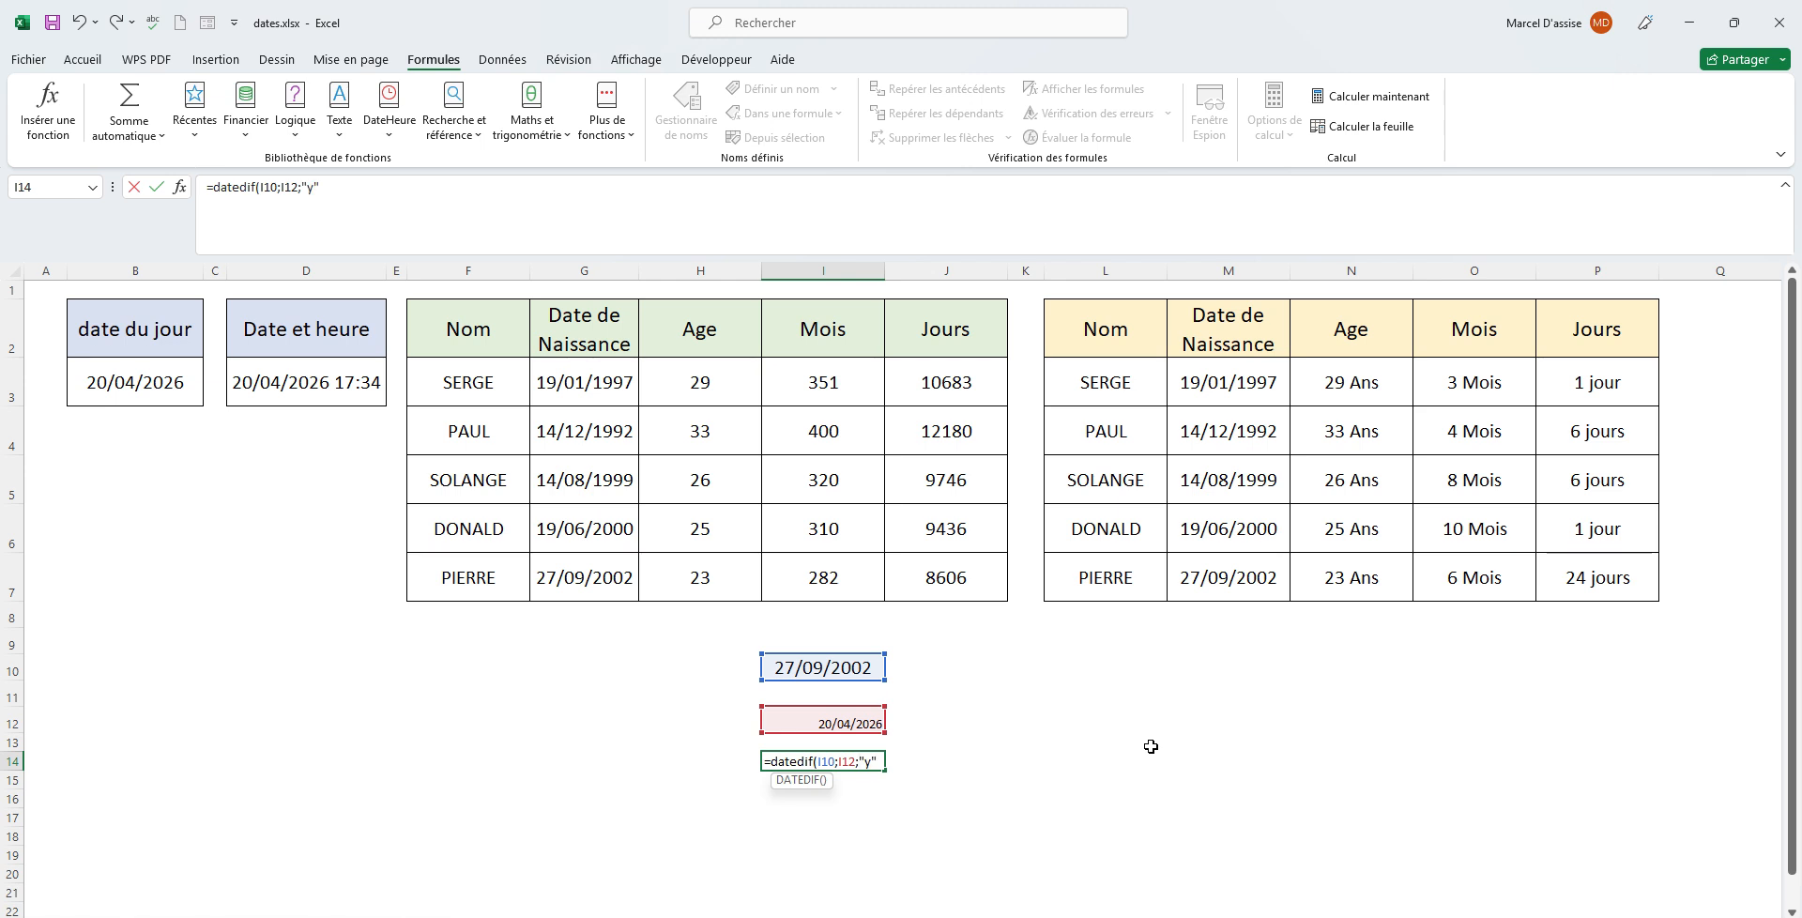
{"action": "type", "text": "\")"}
{"action": "key", "text": "Return"}
{"action": "left_click", "coordinate": [859, 761]}
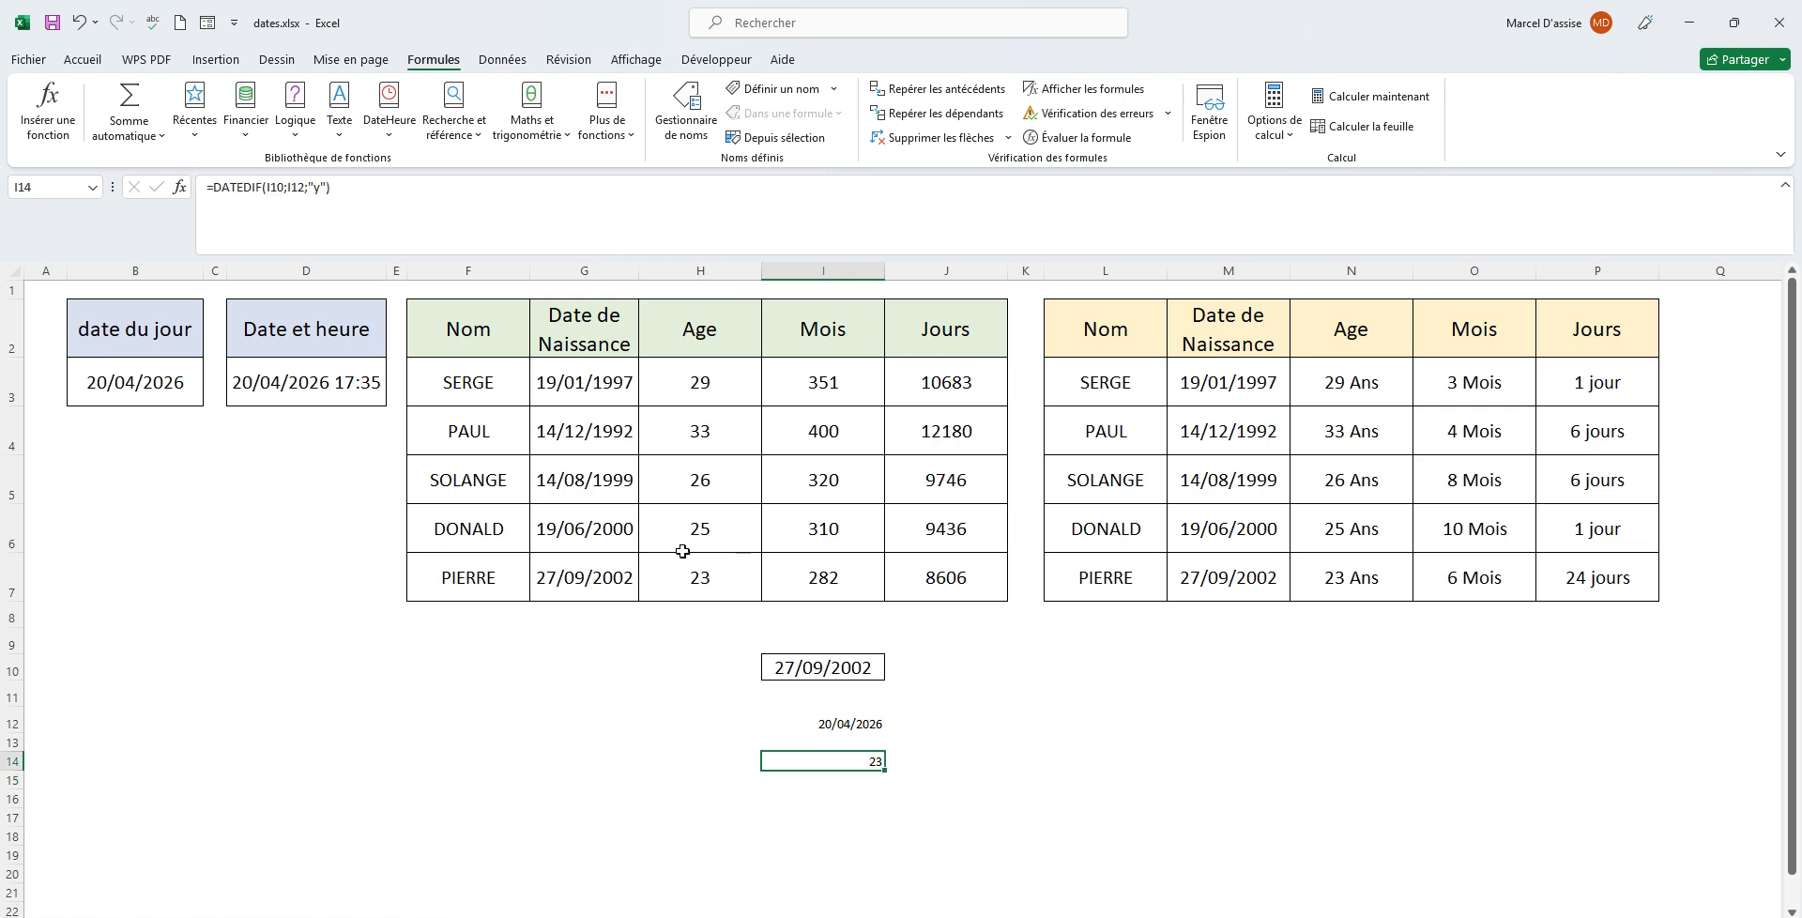
Examine the sample DATEDIF calculation, comparing the start date in I10, the end date in I12 and the result in I14.
{"action": "left_click", "coordinate": [867, 723]}
{"action": "left_click", "coordinate": [839, 678]}
{"action": "left_click", "coordinate": [843, 711]}
{"action": "left_click", "coordinate": [841, 670]}
{"action": "left_click", "coordinate": [856, 736]}
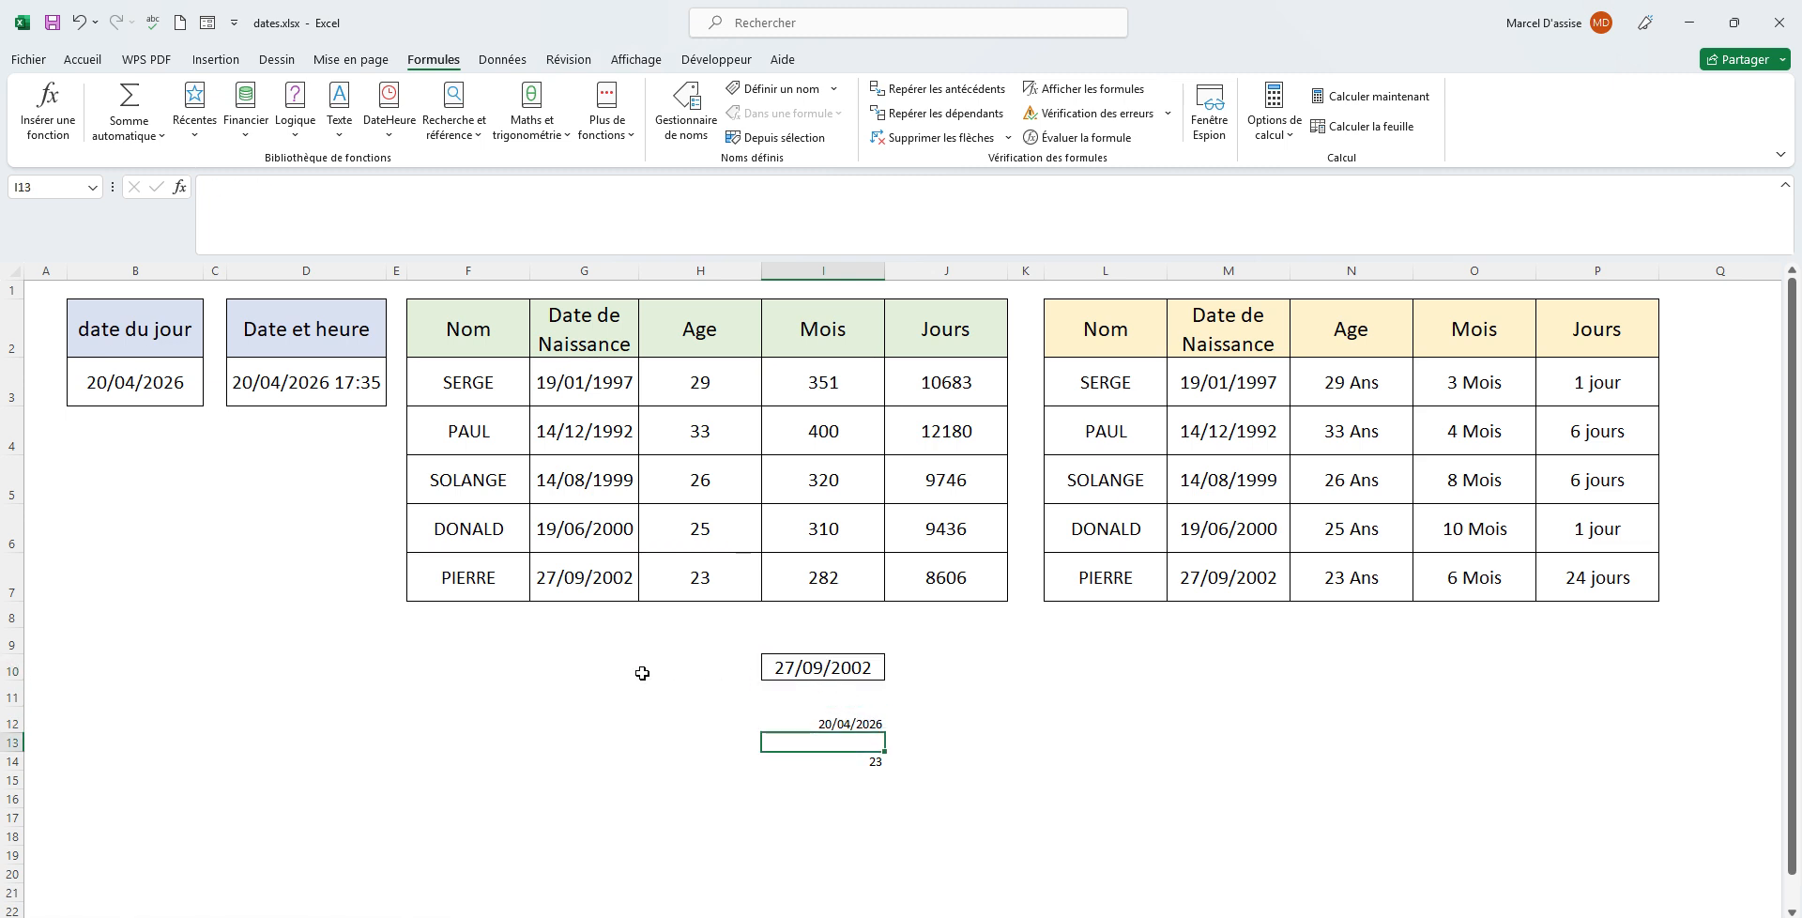
{"action": "left_click", "coordinate": [613, 675]}
{"action": "left_click", "coordinate": [566, 713]}
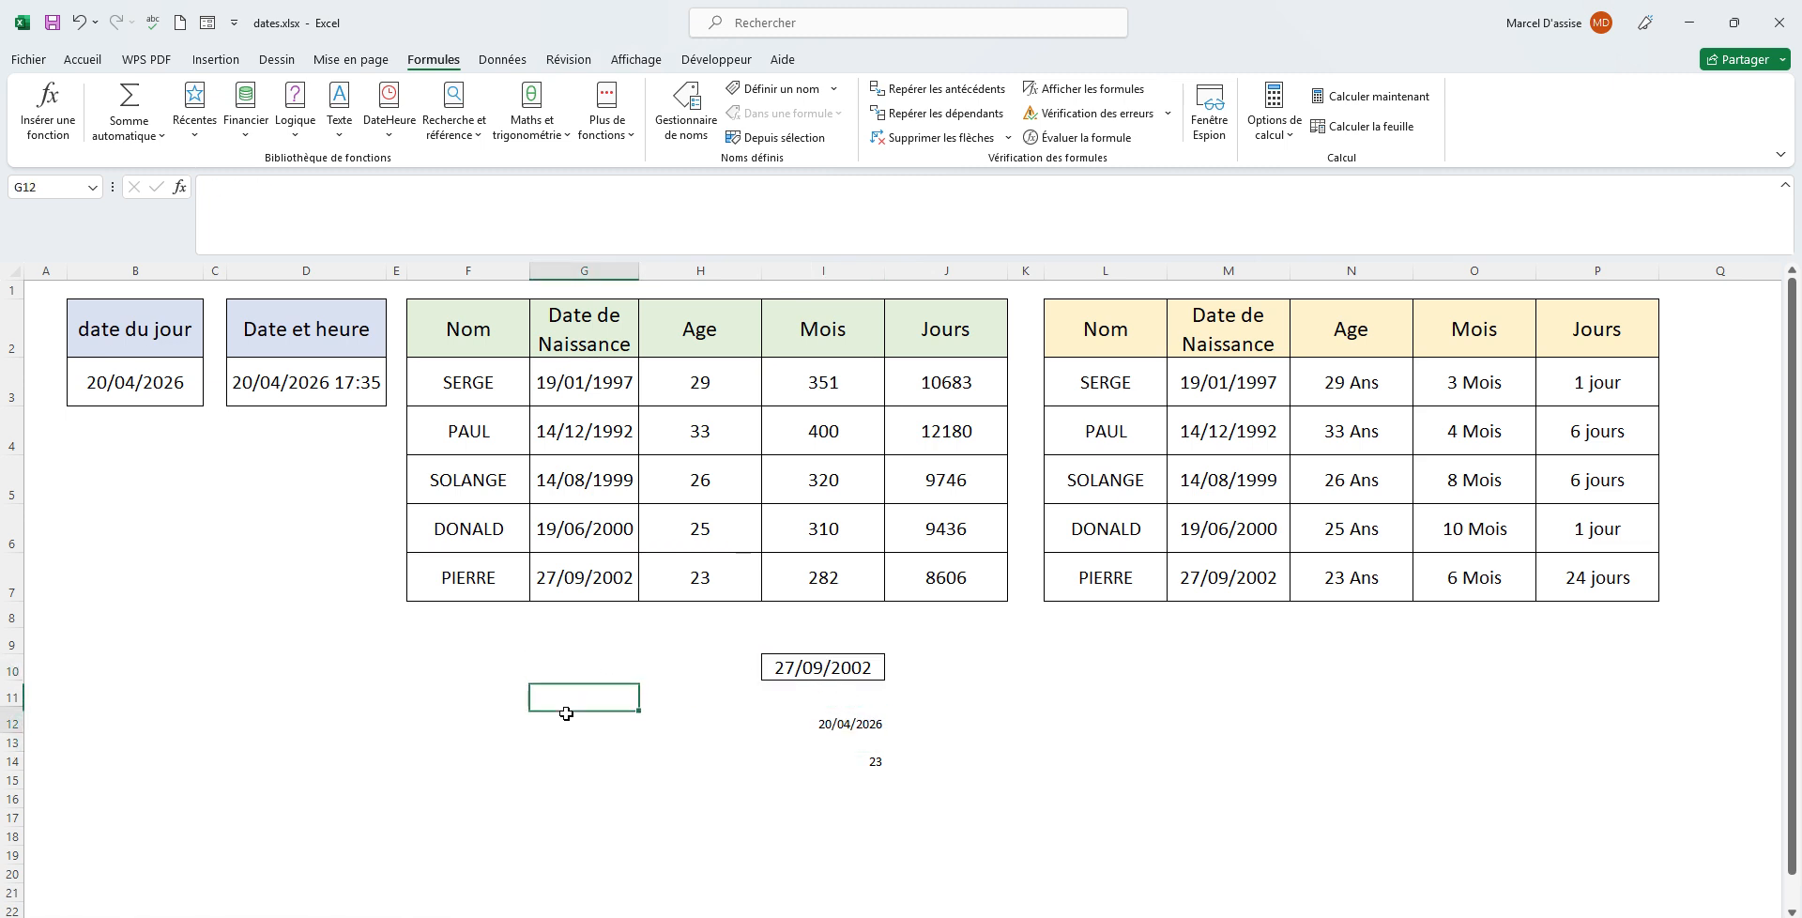
{"action": "left_click", "coordinate": [715, 718]}
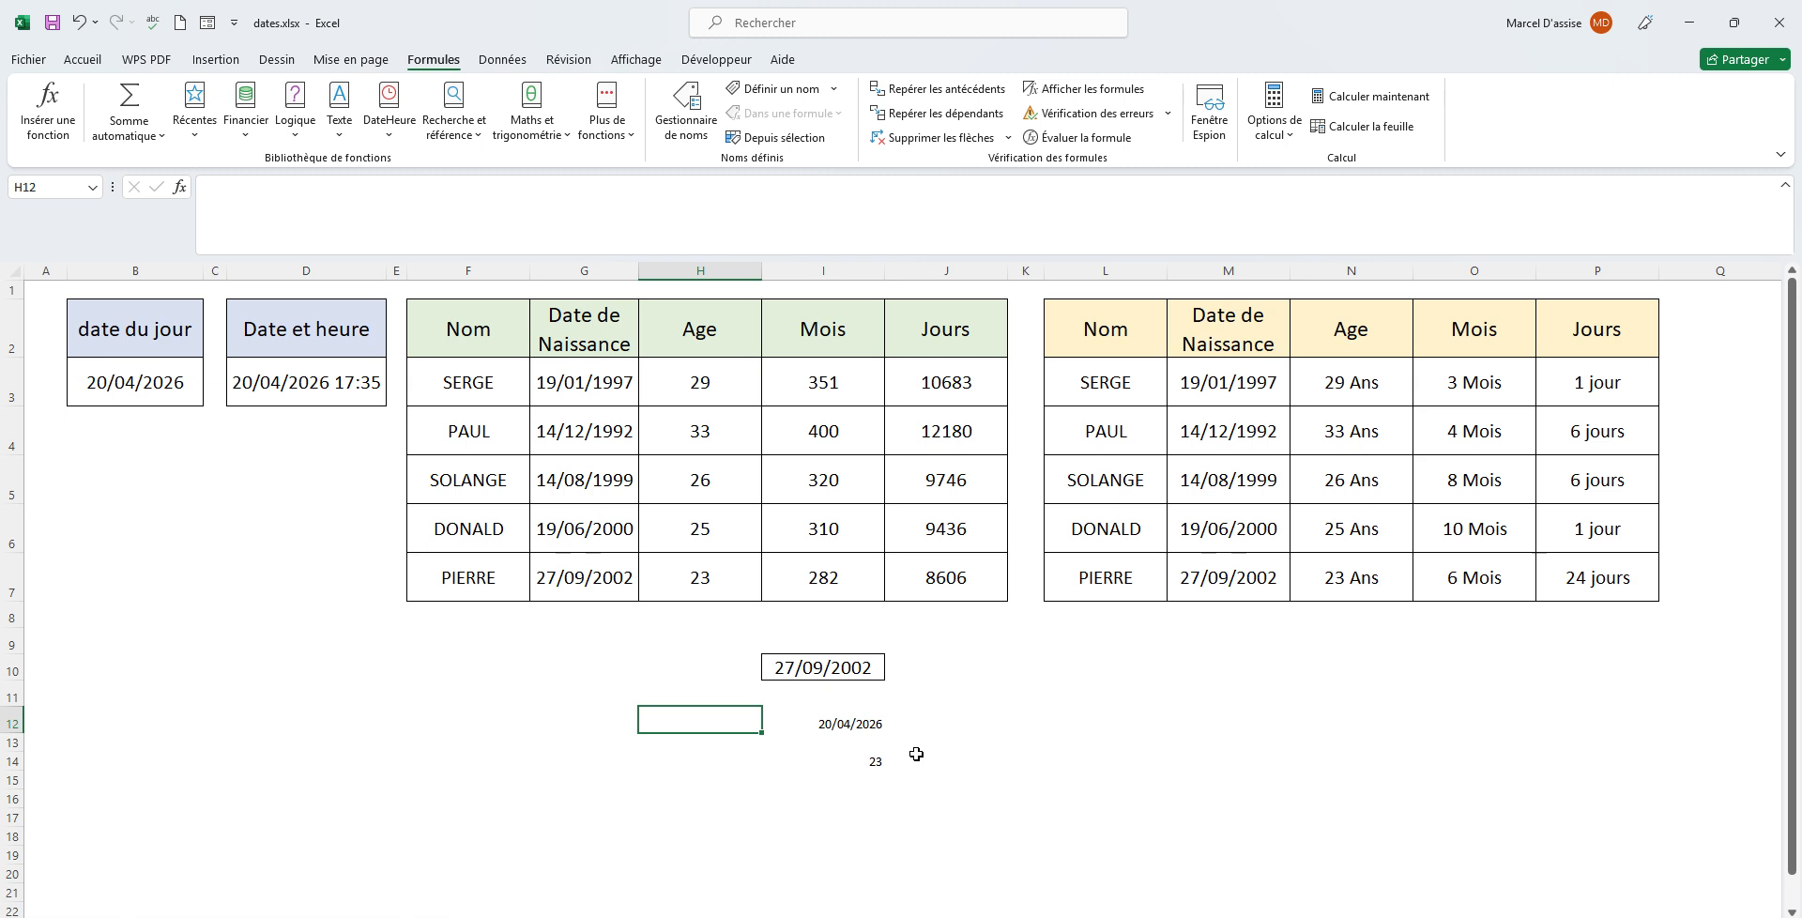
{"action": "left_click_drag", "start_coordinate": [869, 760], "coordinate": [1194, 756]}
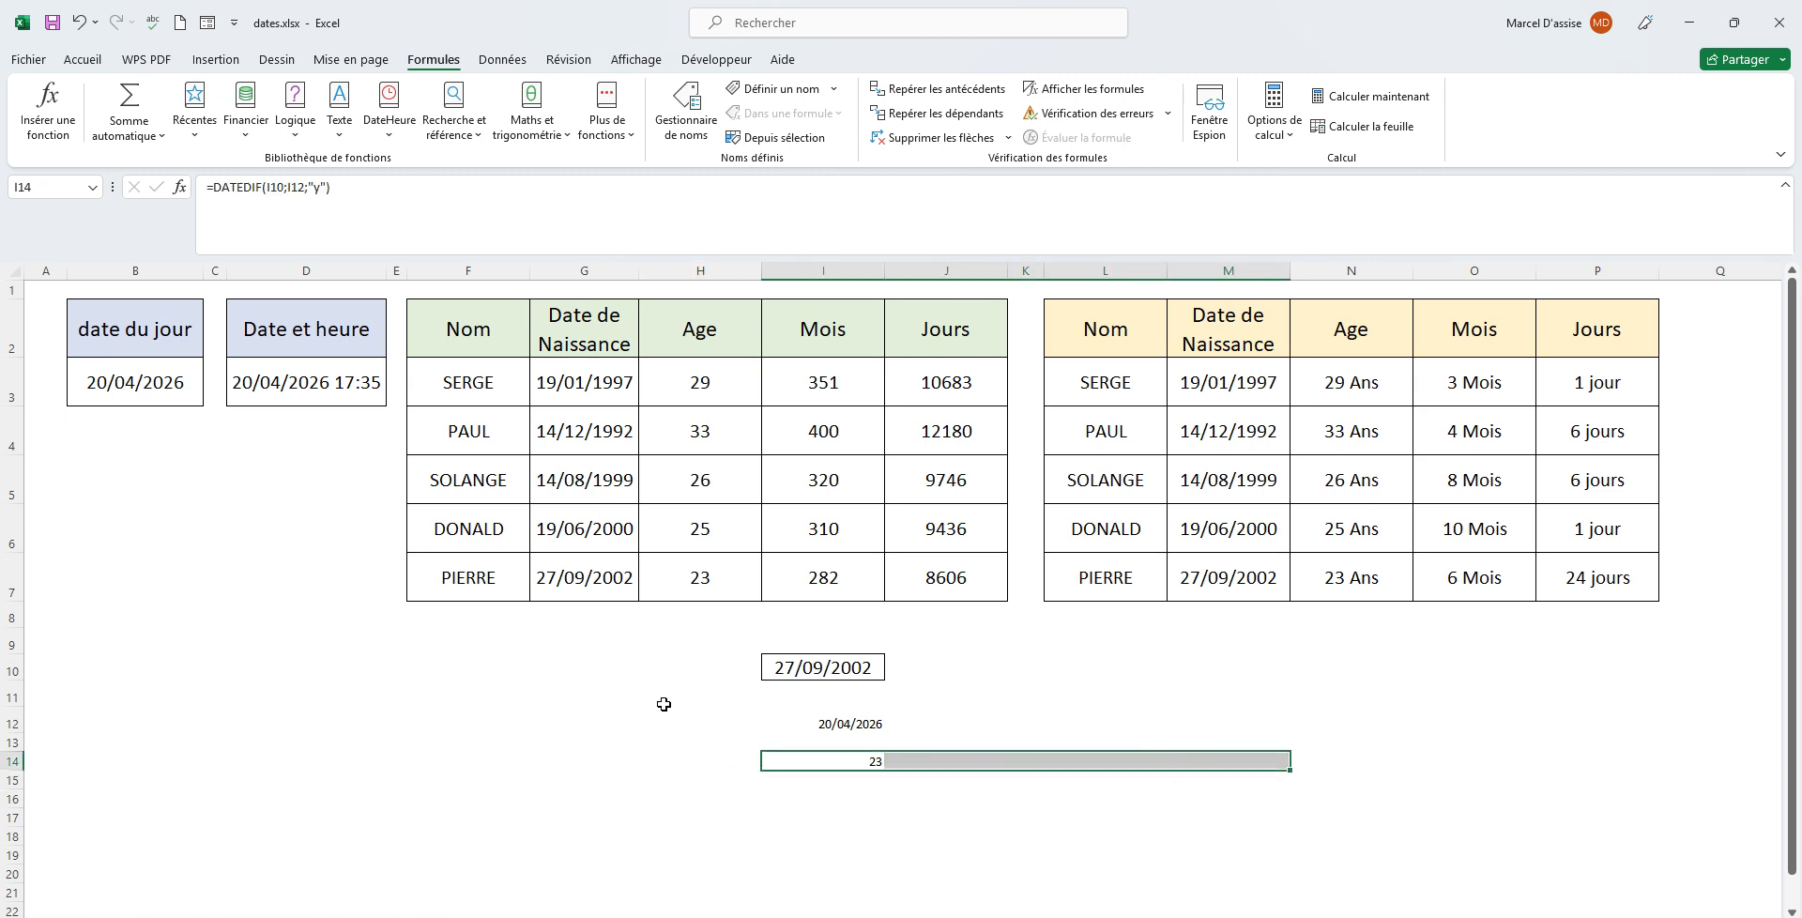
{"action": "left_click", "coordinate": [625, 695]}
{"action": "left_click", "coordinate": [950, 718]}
{"action": "left_click", "coordinate": [591, 712]}
{"action": "left_click", "coordinate": [955, 732]}
Clear the contents of the sample DATEDIF calculation in cells I10 to I14.
{"action": "left_click", "coordinate": [871, 762]}
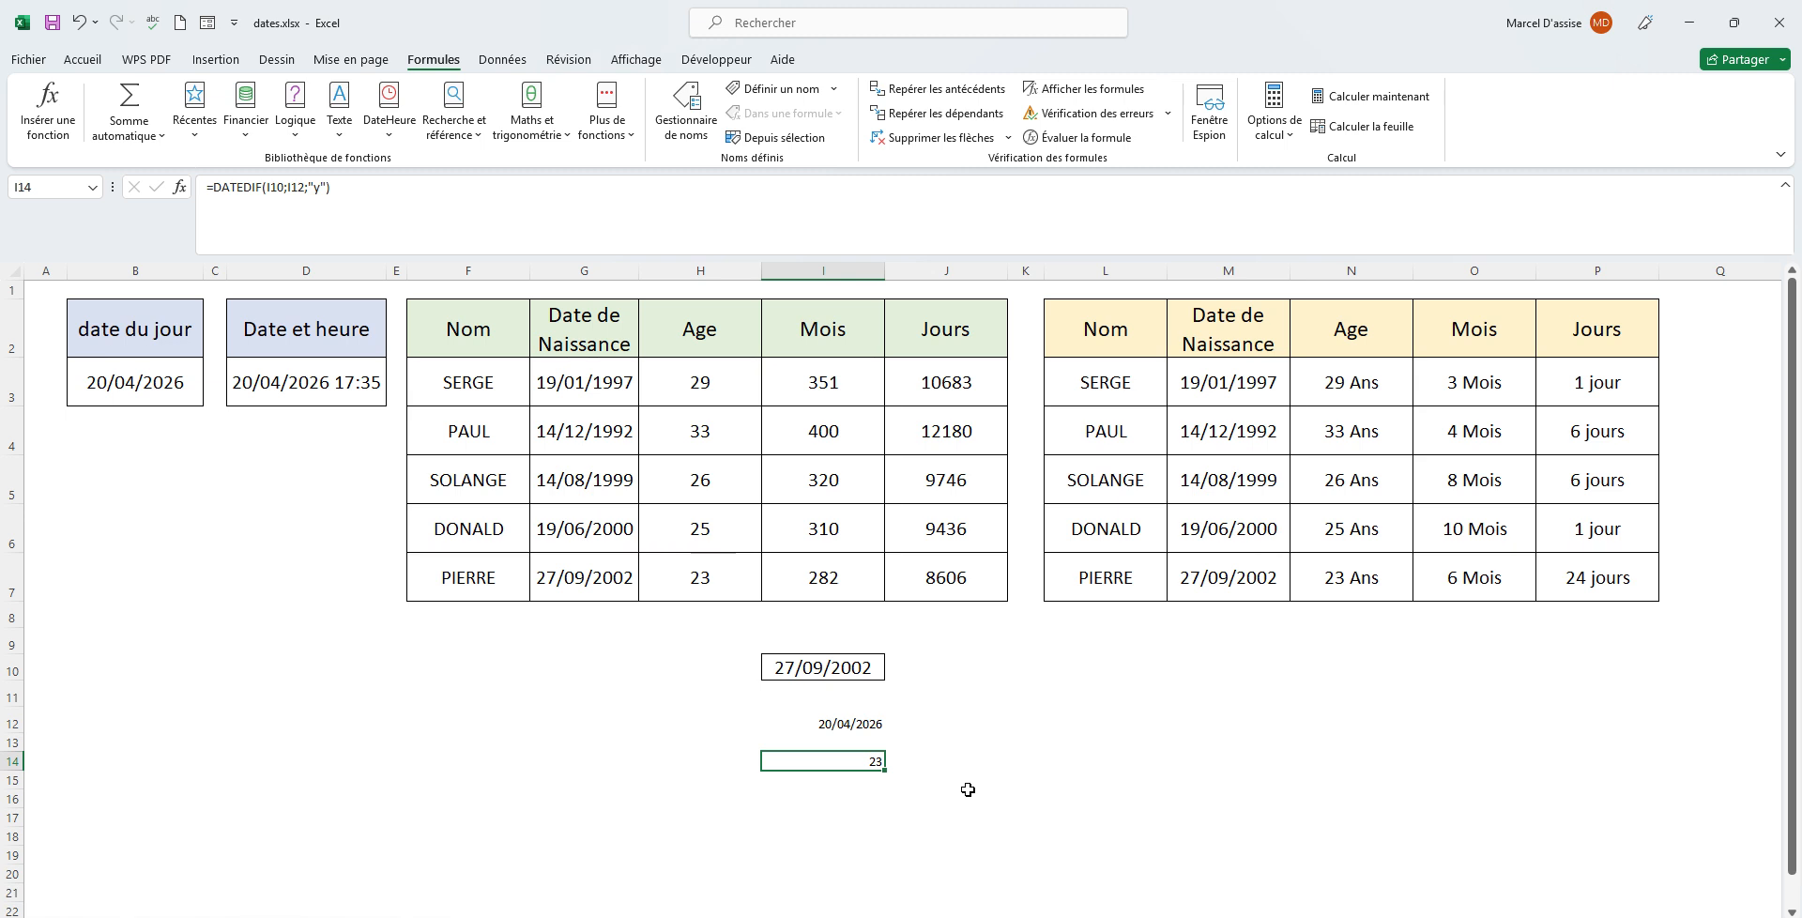
{"action": "key", "text": "Delete"}
{"action": "left_click_drag", "start_coordinate": [798, 676], "coordinate": [876, 754]}
{"action": "key", "text": "Delete"}
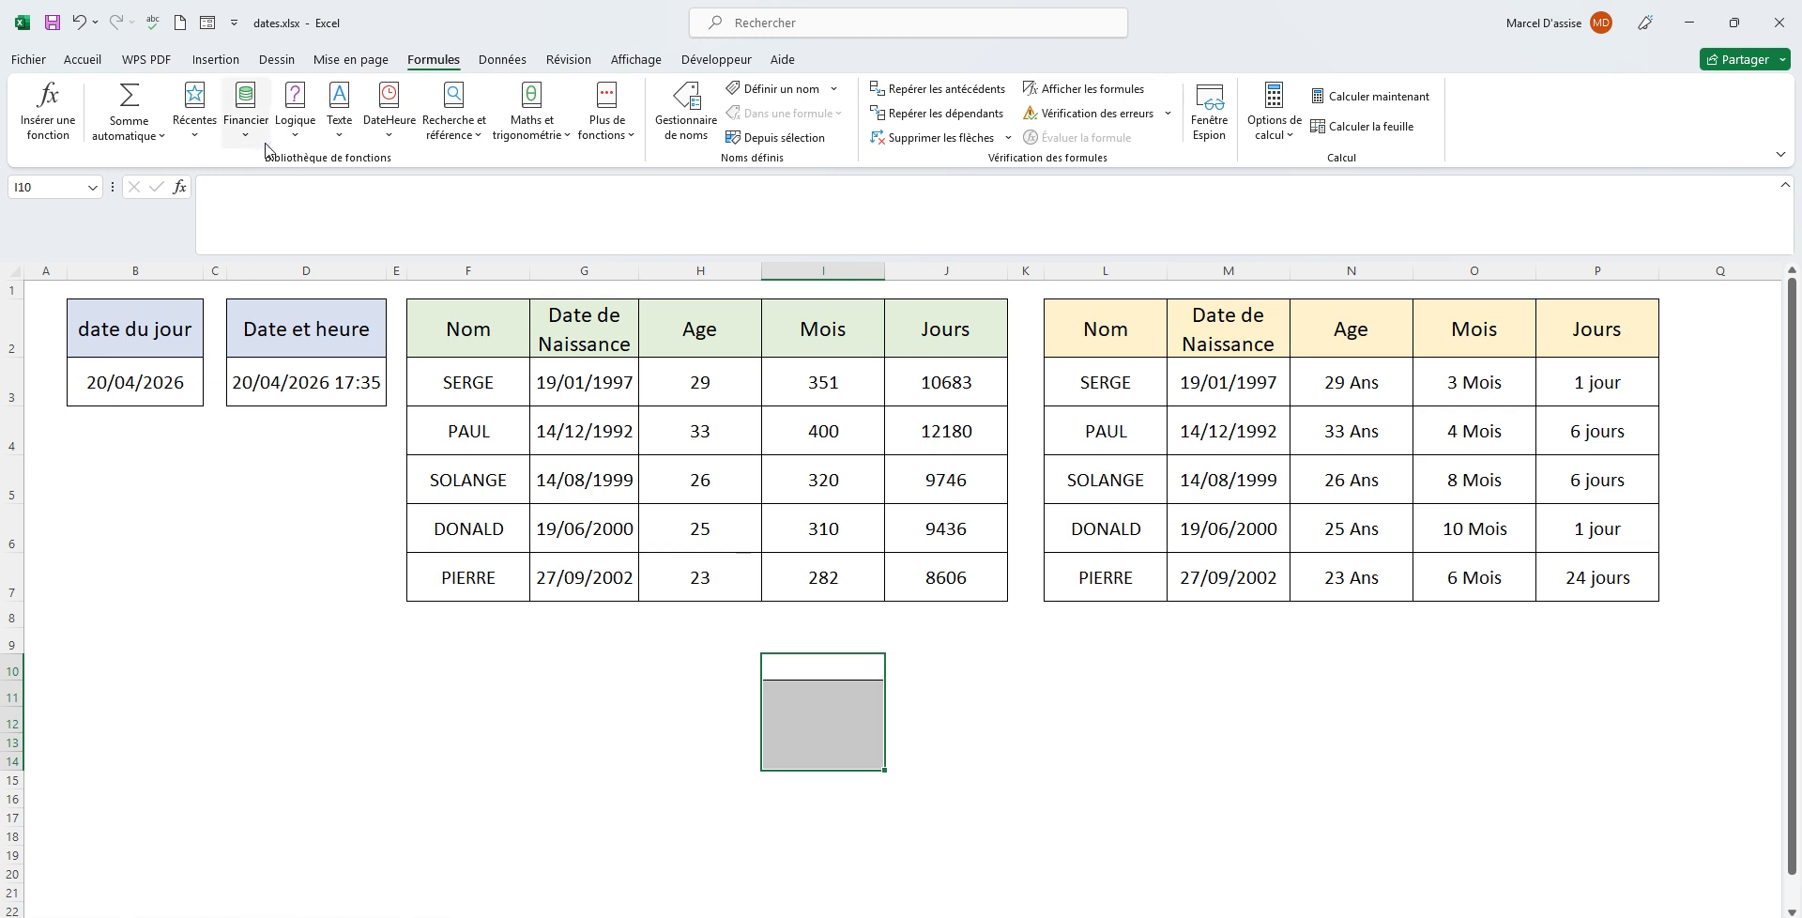
Look through the complete list of built-in date and time functions, from ANNEE to TEMPSVAL.
{"action": "left_click", "coordinate": [392, 126]}
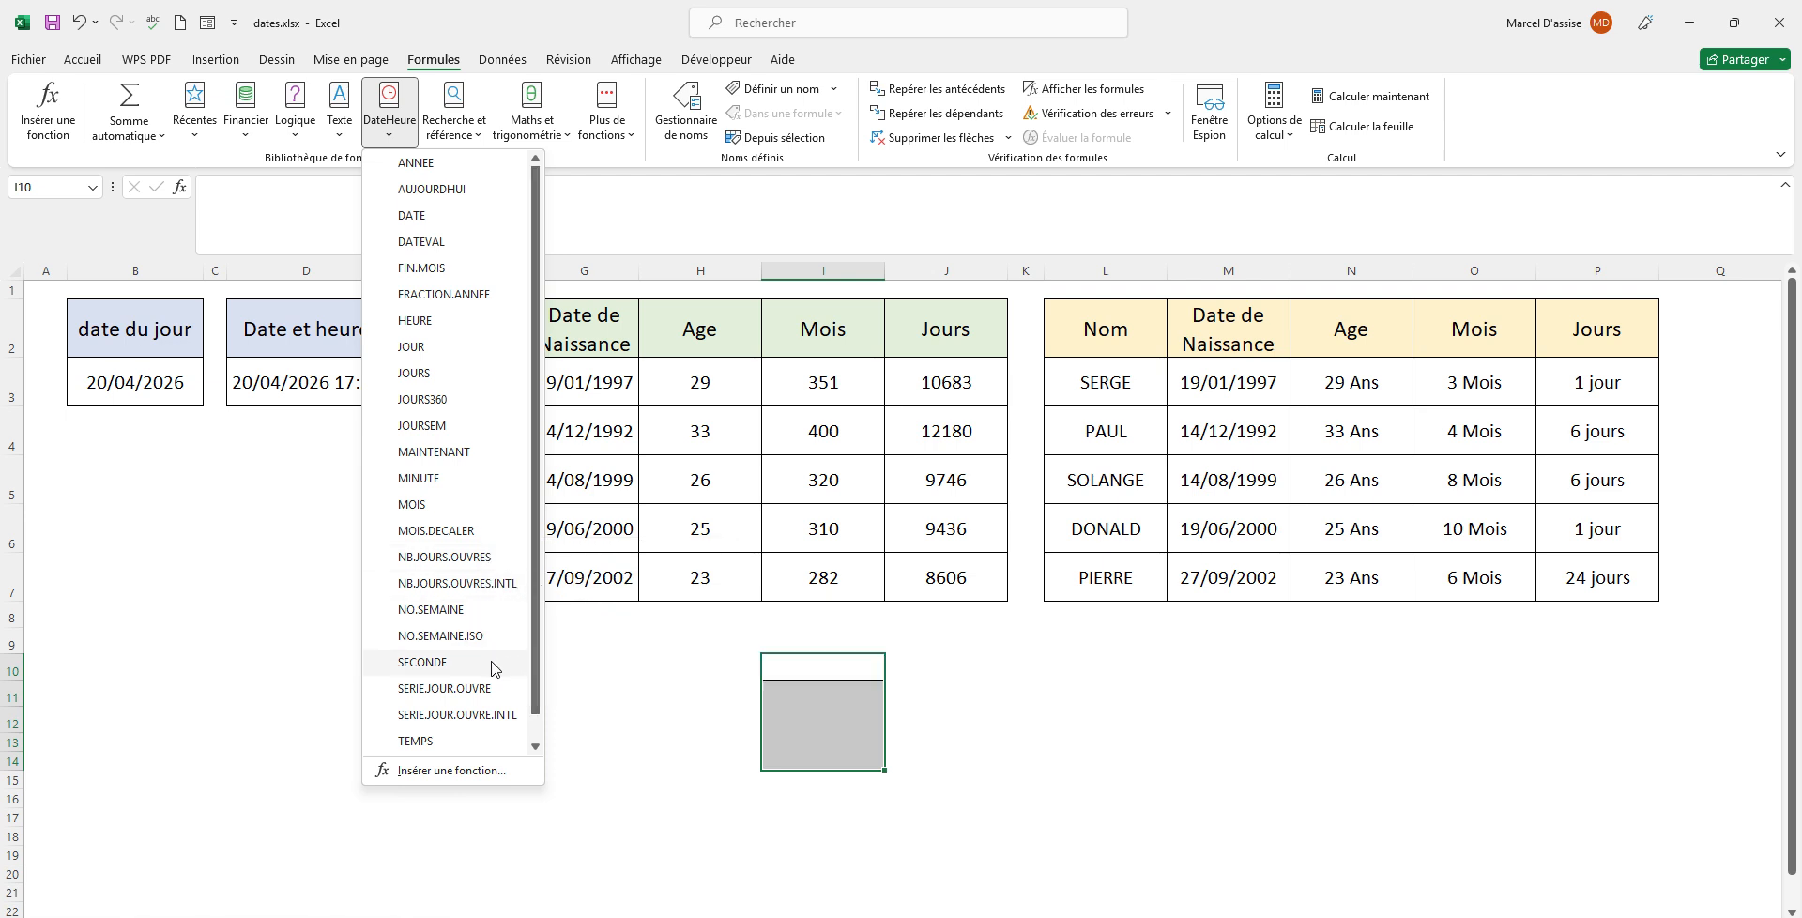
{"action": "left_click_drag", "start_coordinate": [536, 561], "coordinate": [533, 627]}
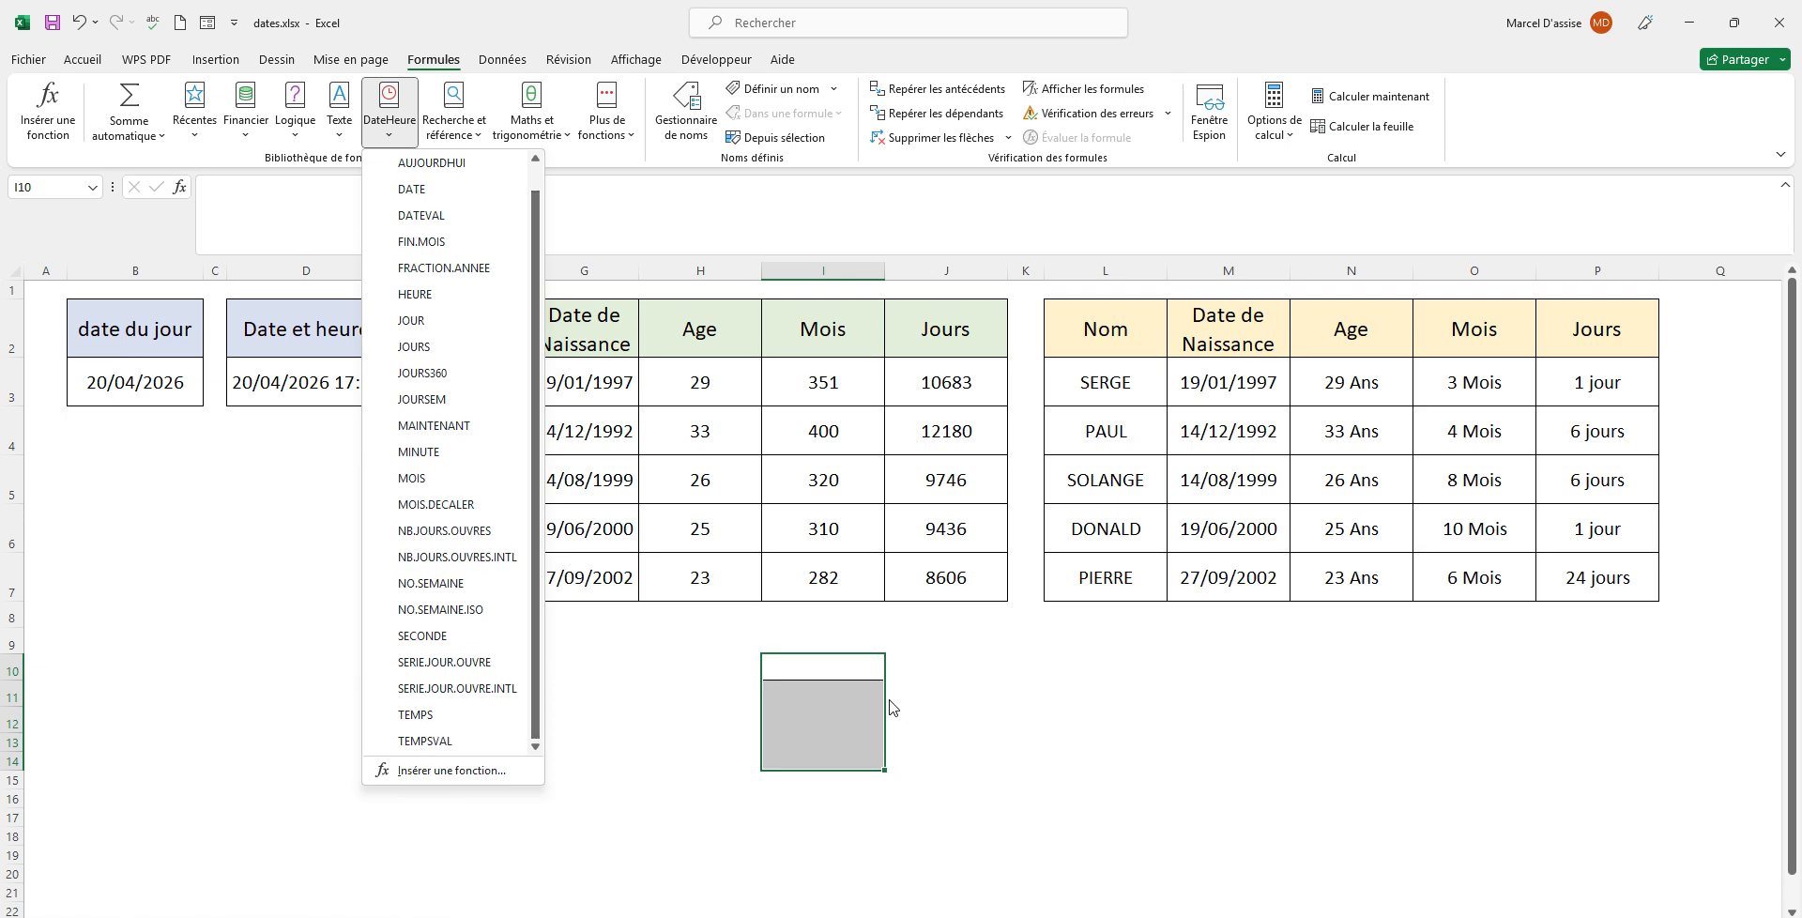
{"action": "left_click", "coordinate": [823, 667]}
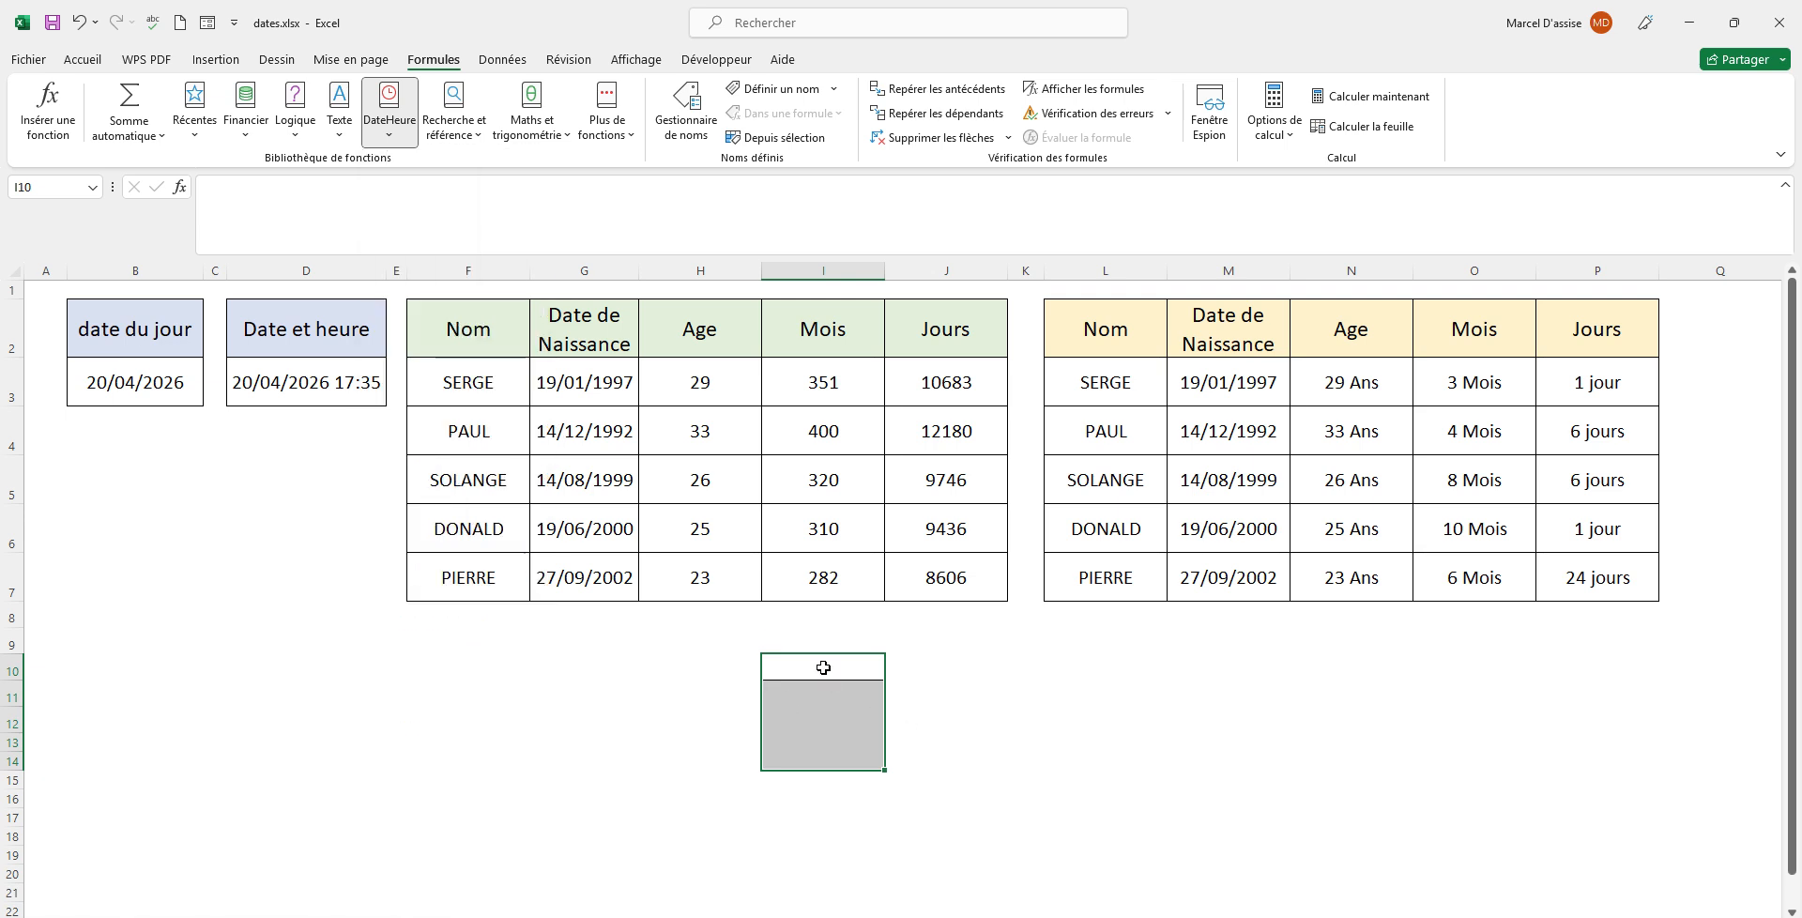
{"action": "left_click", "coordinate": [679, 660]}
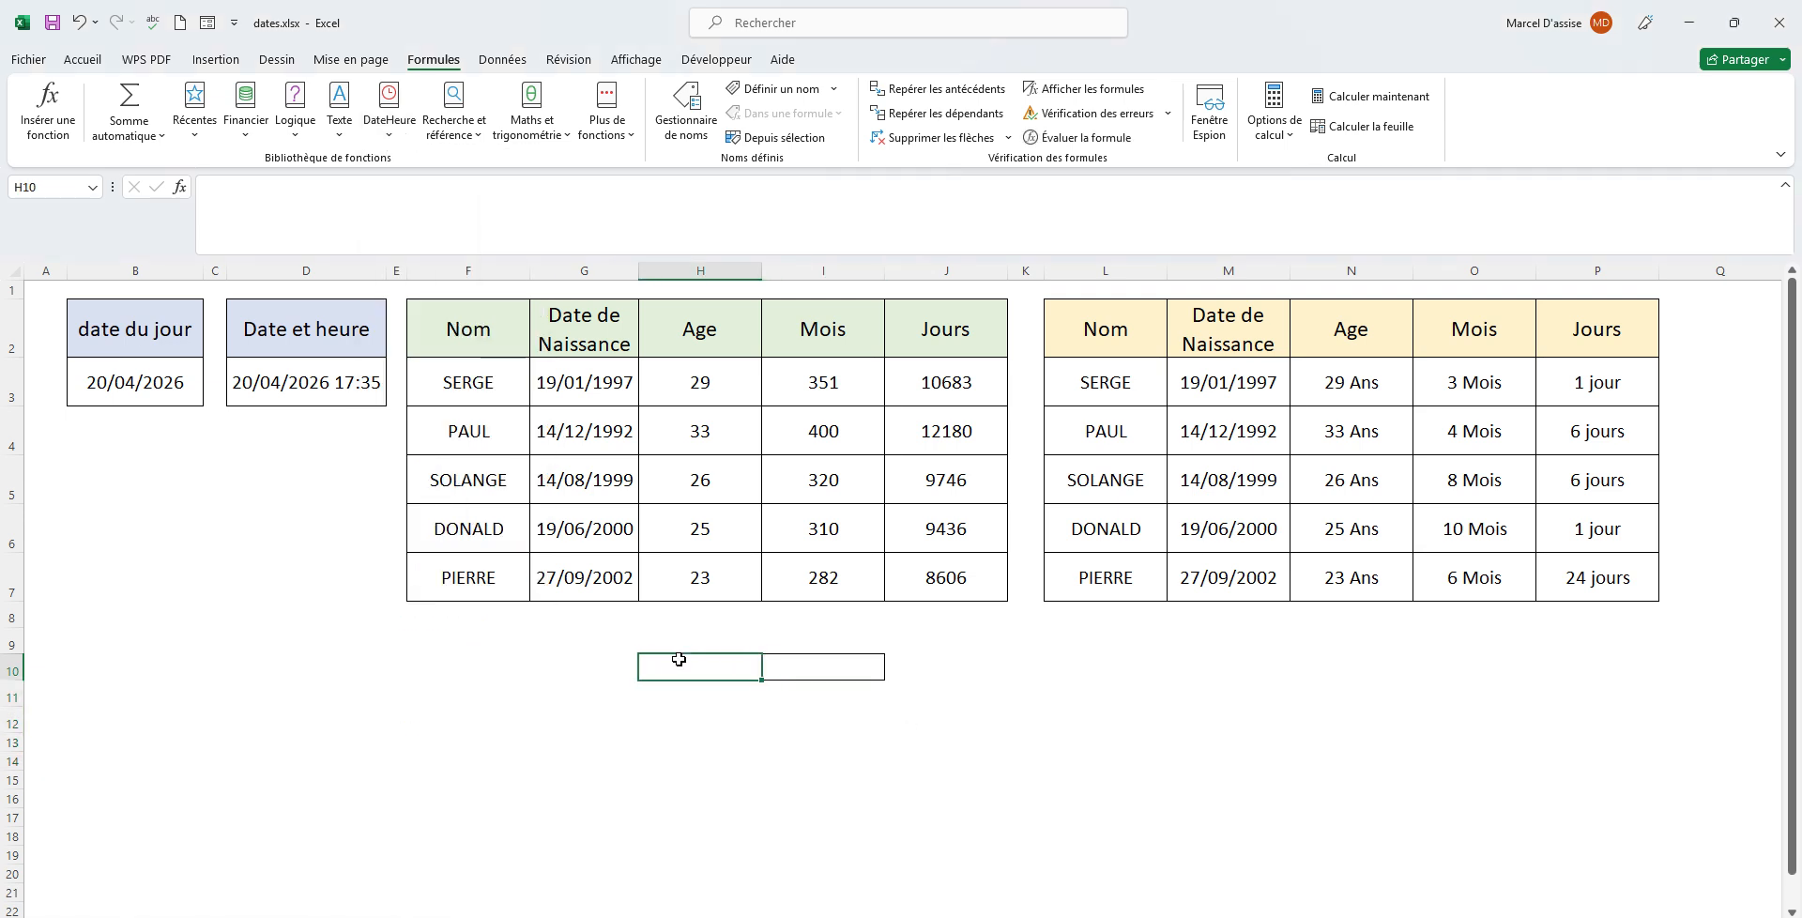
{"action": "left_click", "coordinate": [605, 665]}
{"action": "left_click", "coordinate": [605, 642]}
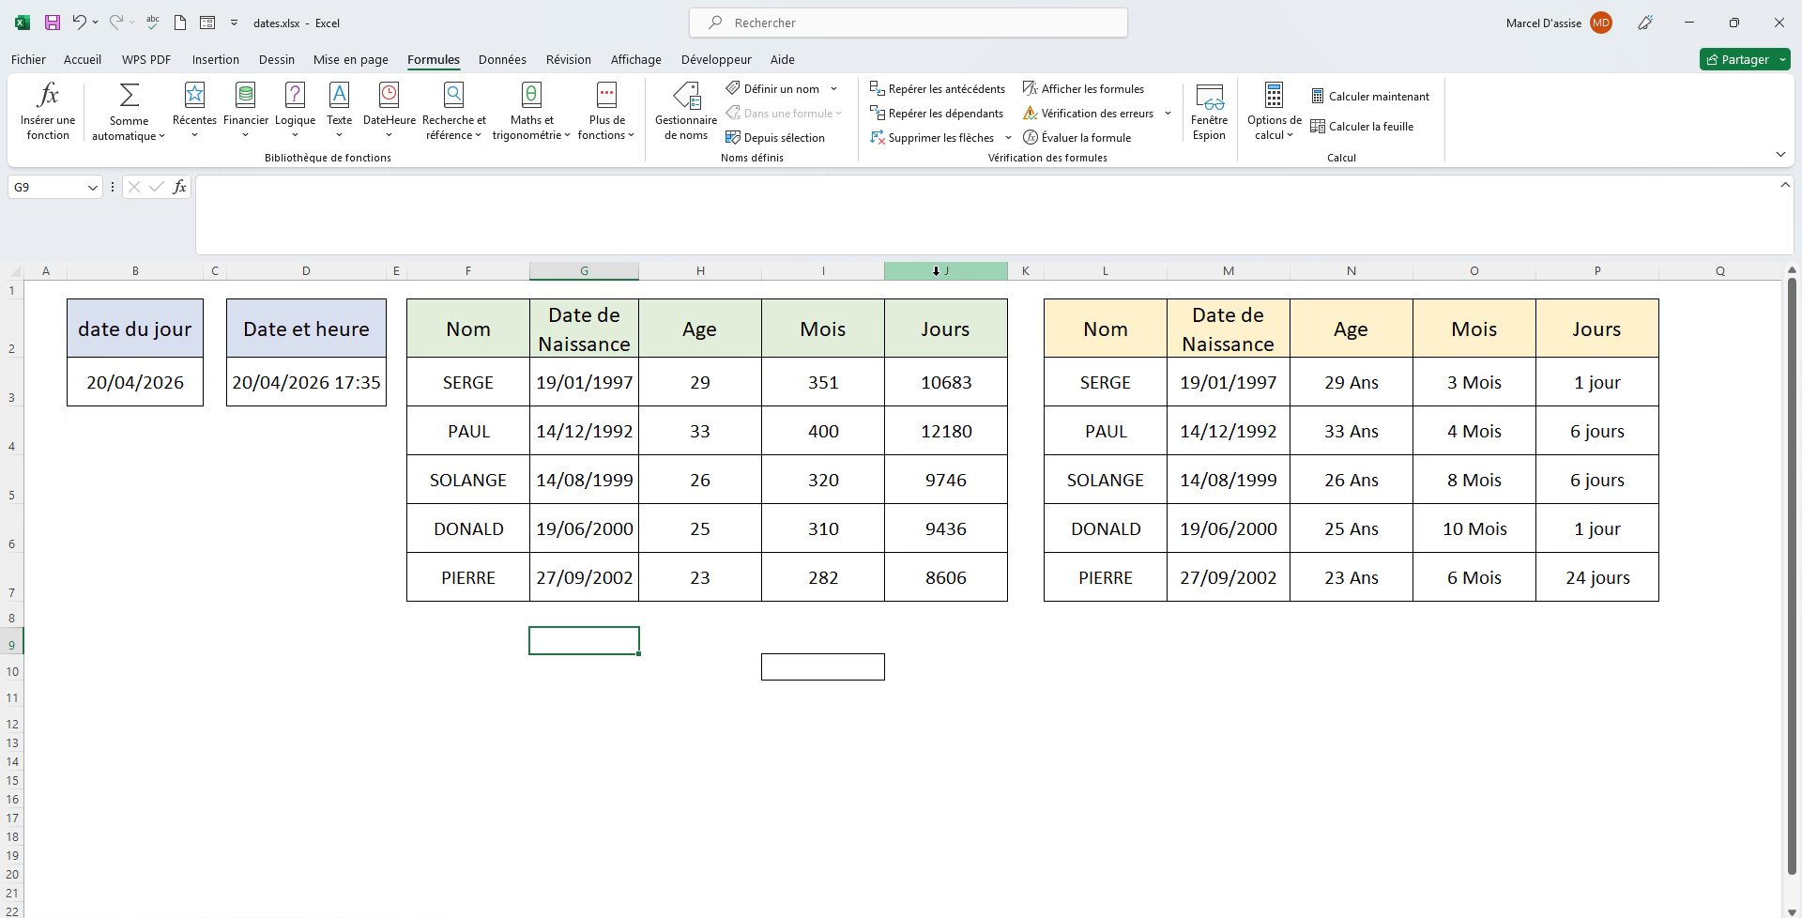
Narrow the empty column K that separates the two age tables.
{"action": "left_click", "coordinate": [1026, 269]}
{"action": "left_click_drag", "start_coordinate": [1040, 267], "coordinate": [1032, 271]}
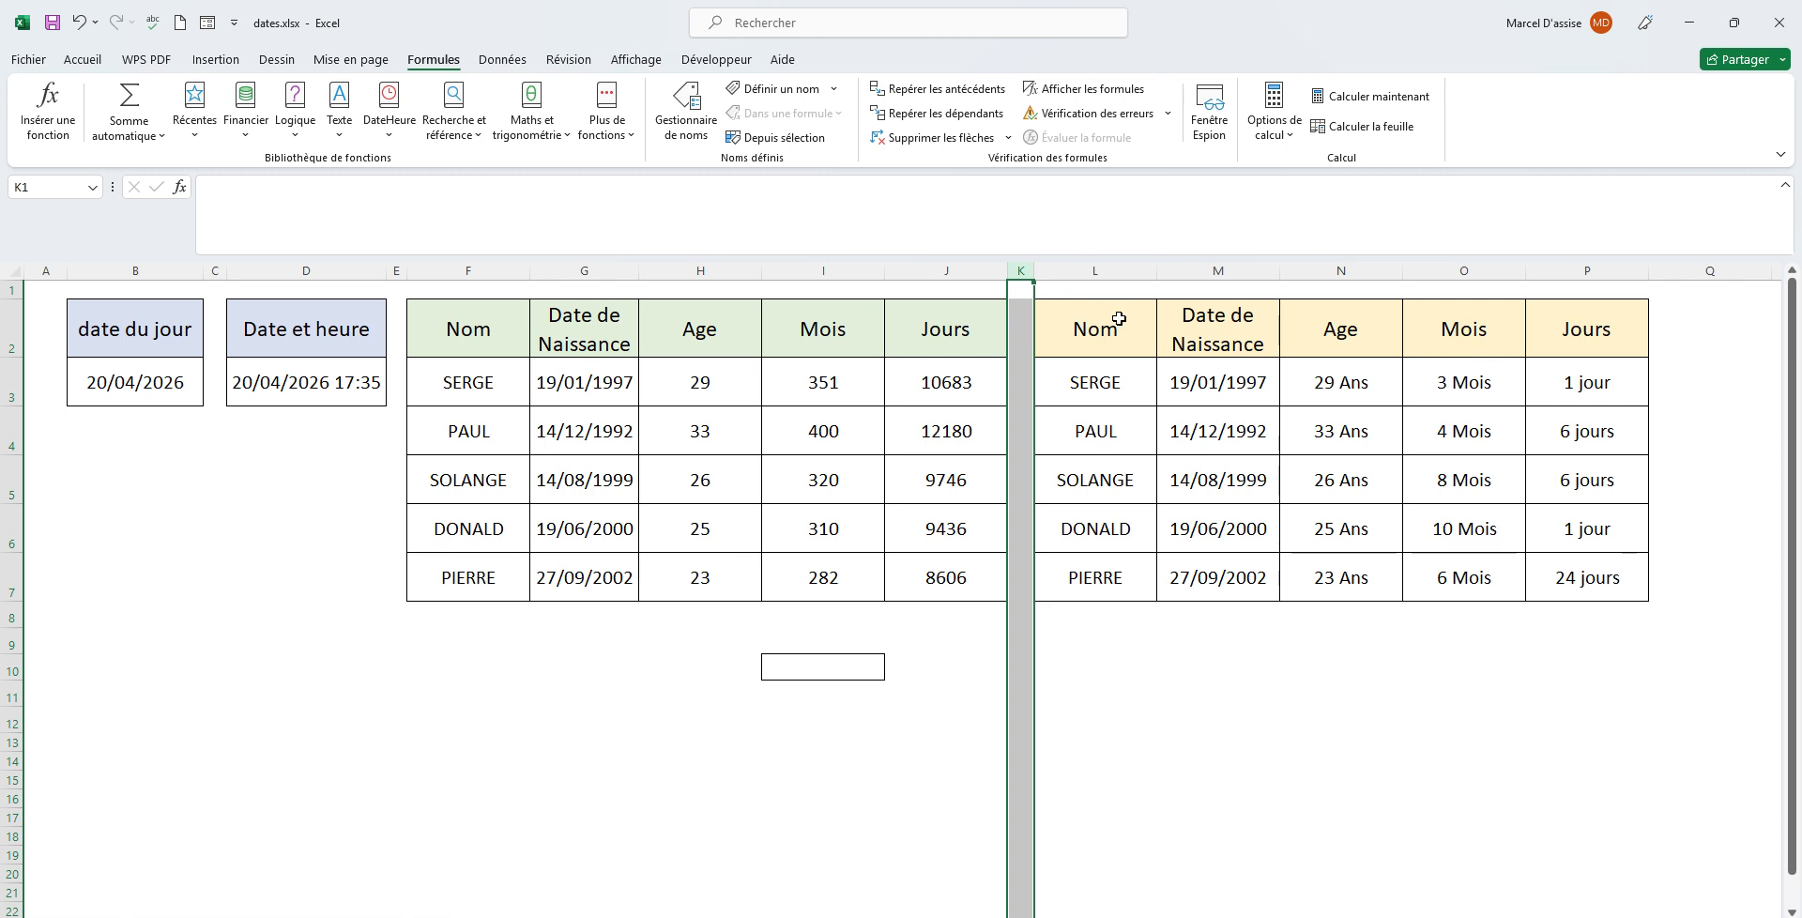